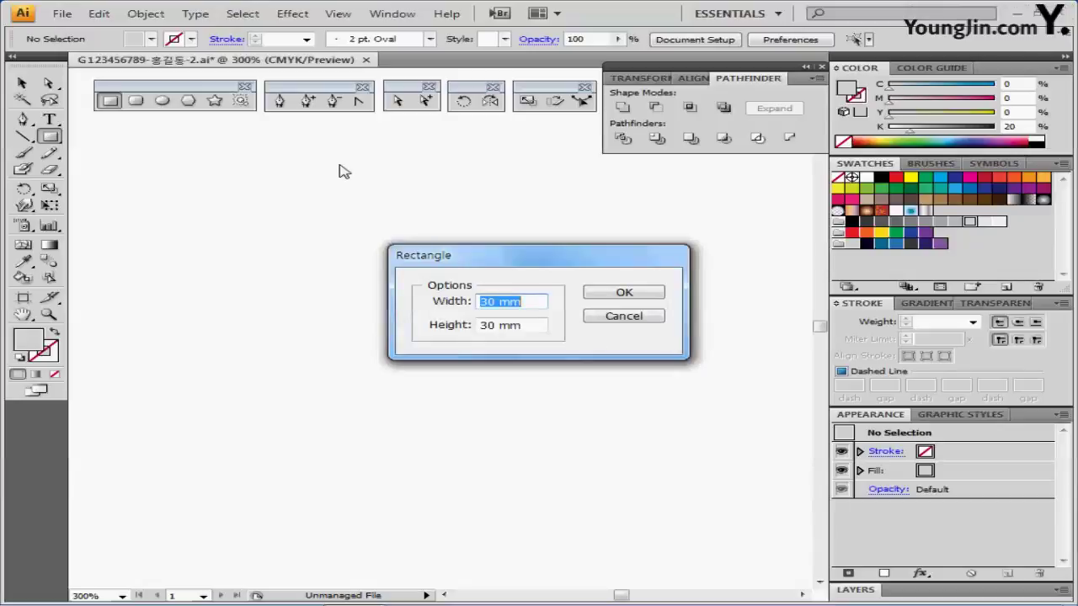
- Create a 30 mm by 30 mm rectangle with the current grey fill
key(Tab)
key(Tab)
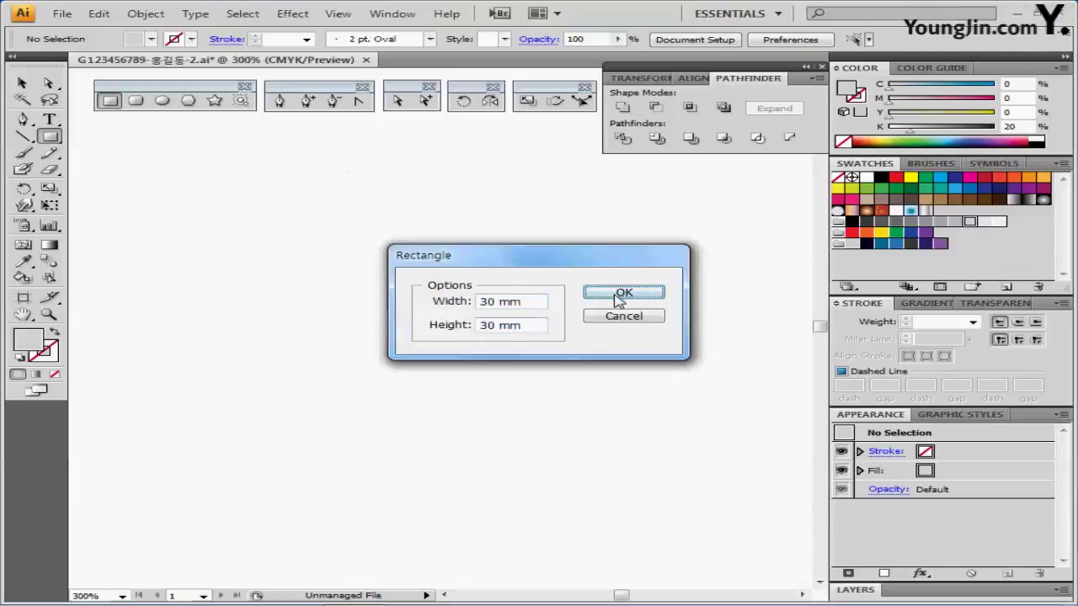
click(623, 293)
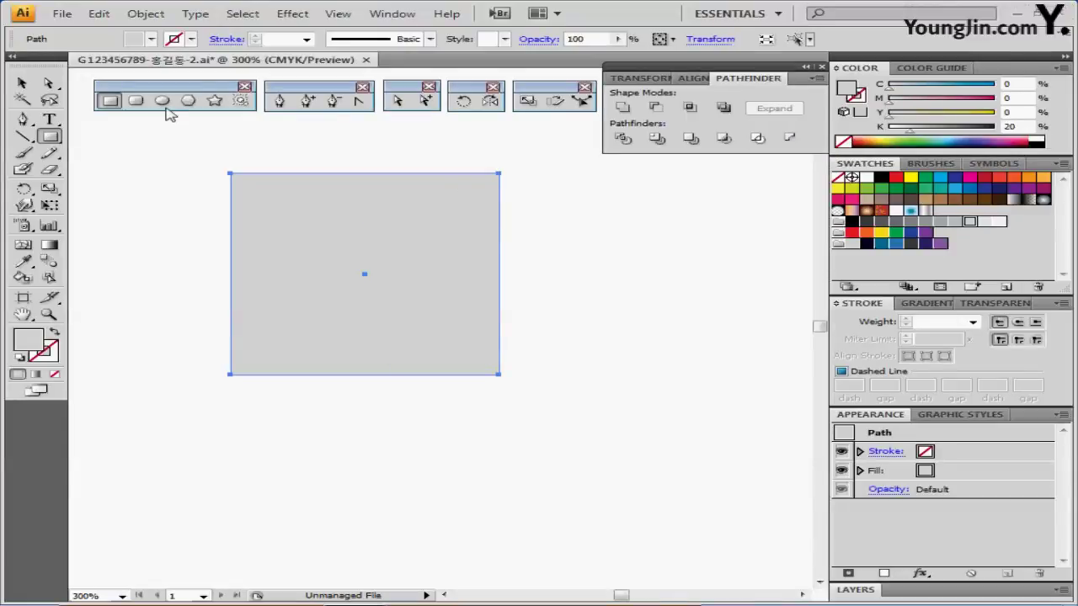
- Create a 6 mm by 6 mm circle from the centre point of the grey square using the Ellipse tool
click(162, 101)
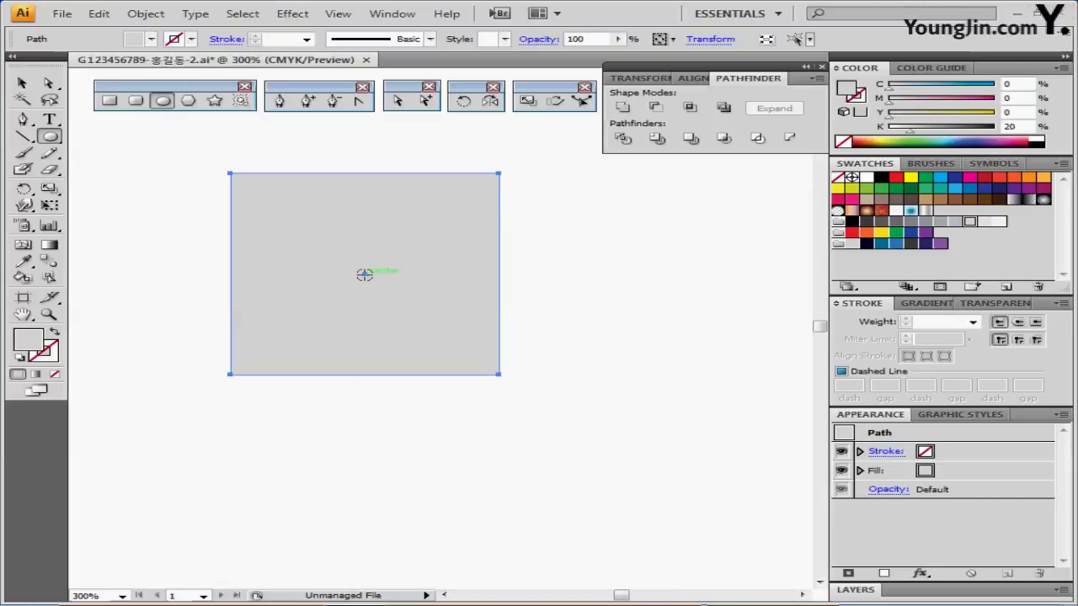
click(364, 275)
text(6)
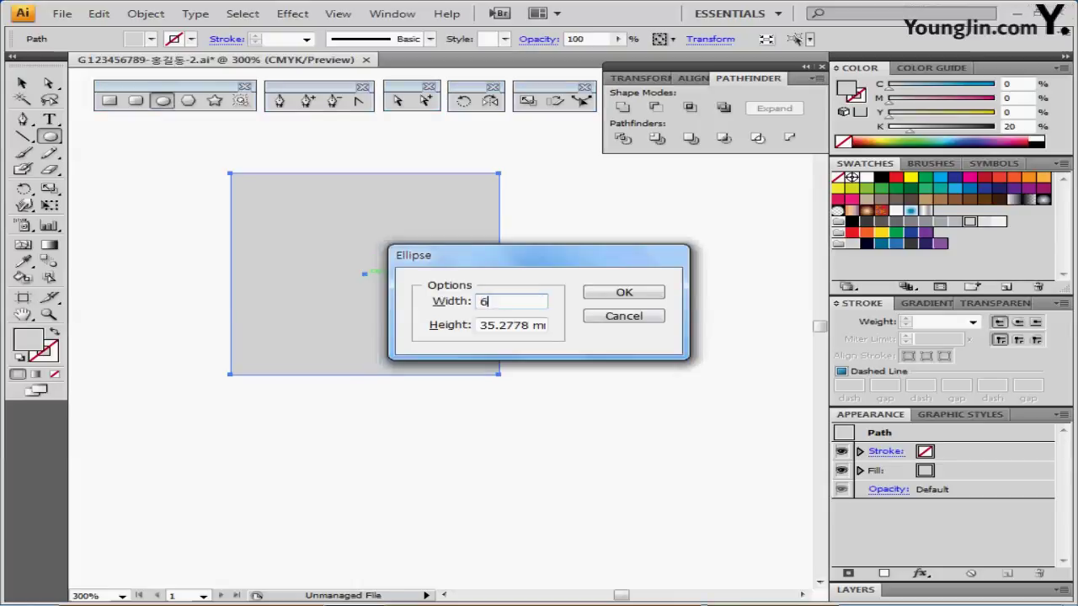
key(Tab)
text(6)
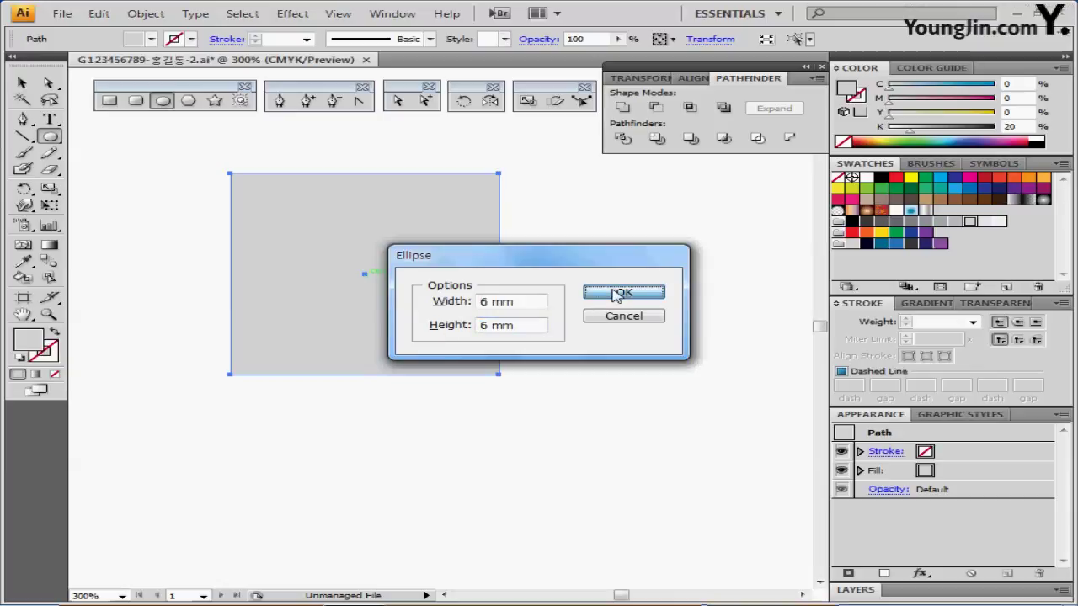
click(621, 292)
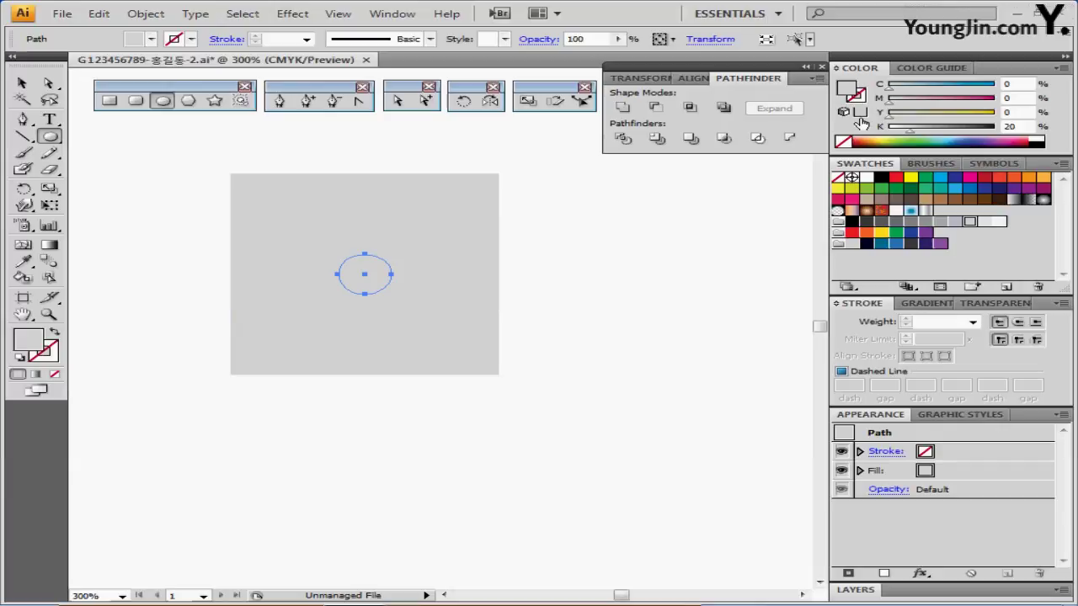
- Remove the circle's fill and give it a white stroke with a weight of 5 pt
click(1039, 137)
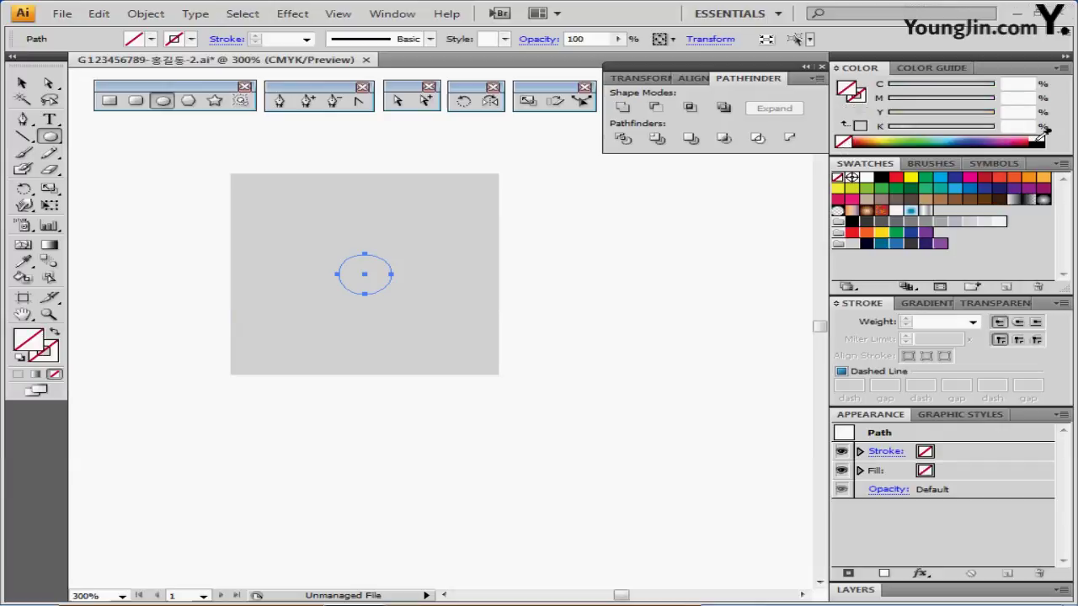
click(843, 142)
click(859, 99)
click(1042, 138)
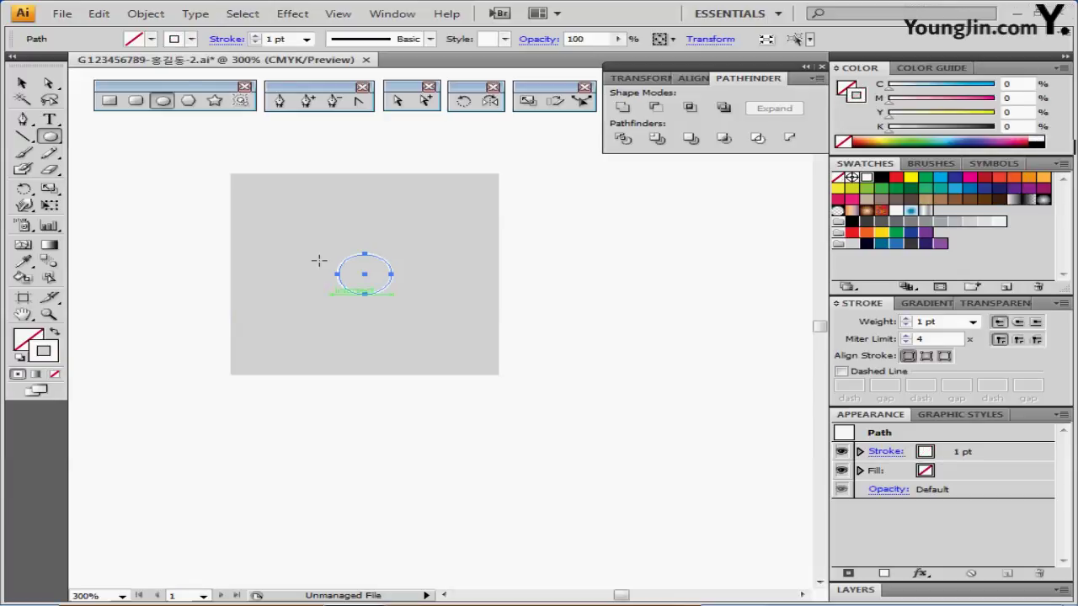
click(906, 318)
click(906, 319)
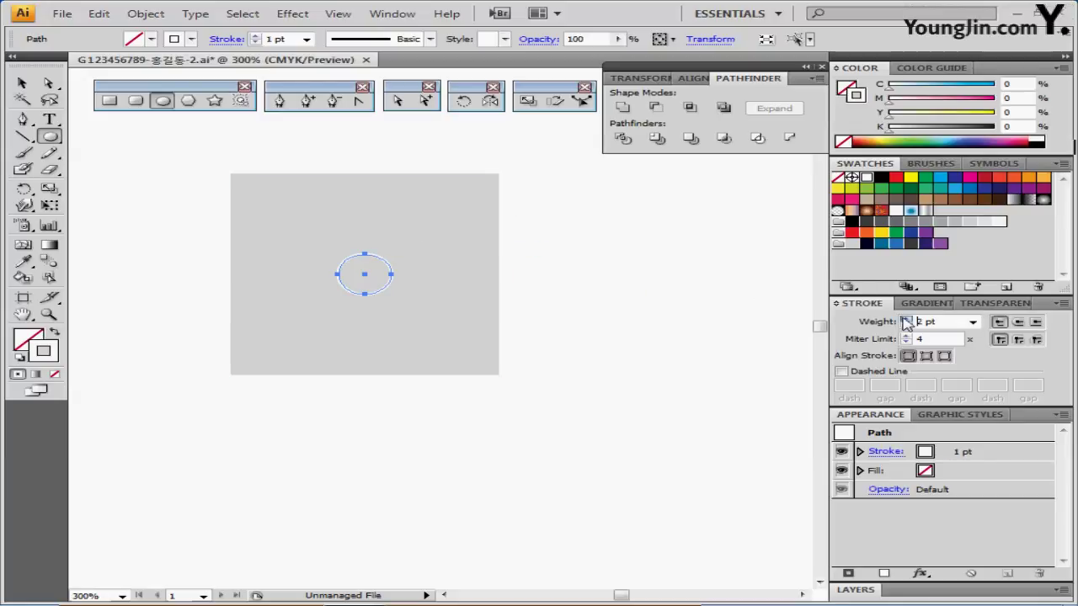
click(905, 318)
click(906, 319)
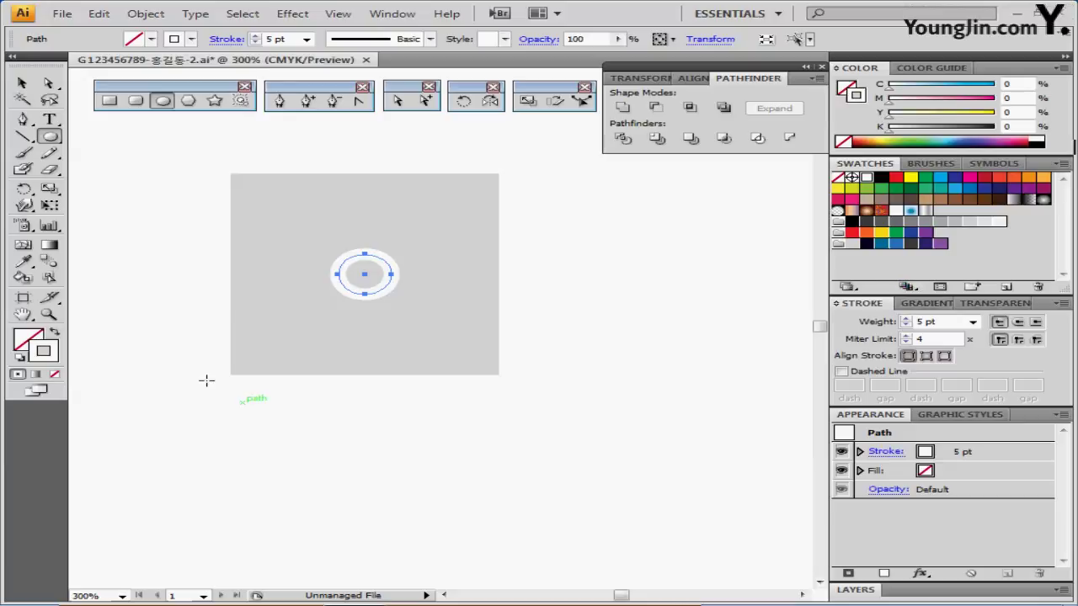
- Move the grey square together with the white ring onto the snowflake guide, matching the ring to the guide's central circle
key(ctrl)
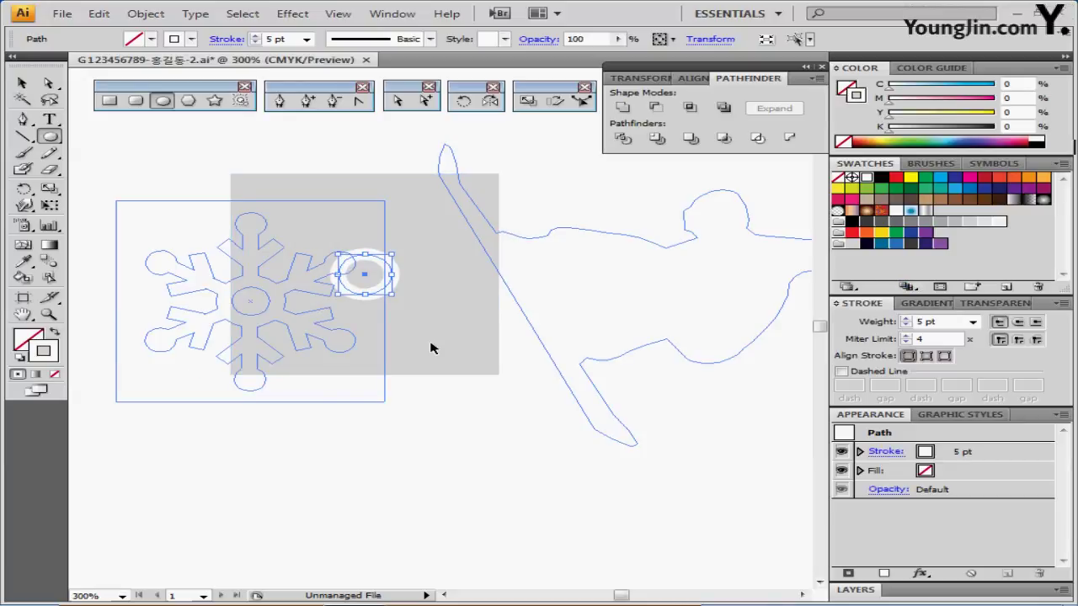
shift+click(377, 288)
drag(365, 283, 251, 303)
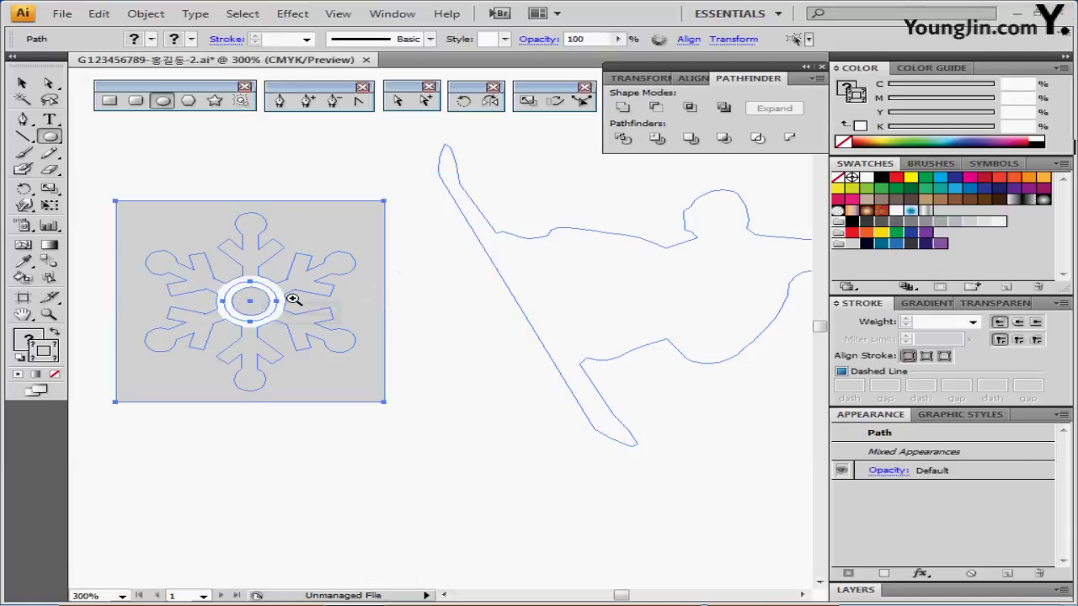
ctrl+click(287, 301)
ctrl+click(462, 359)
drag(443, 318, 556, 366)
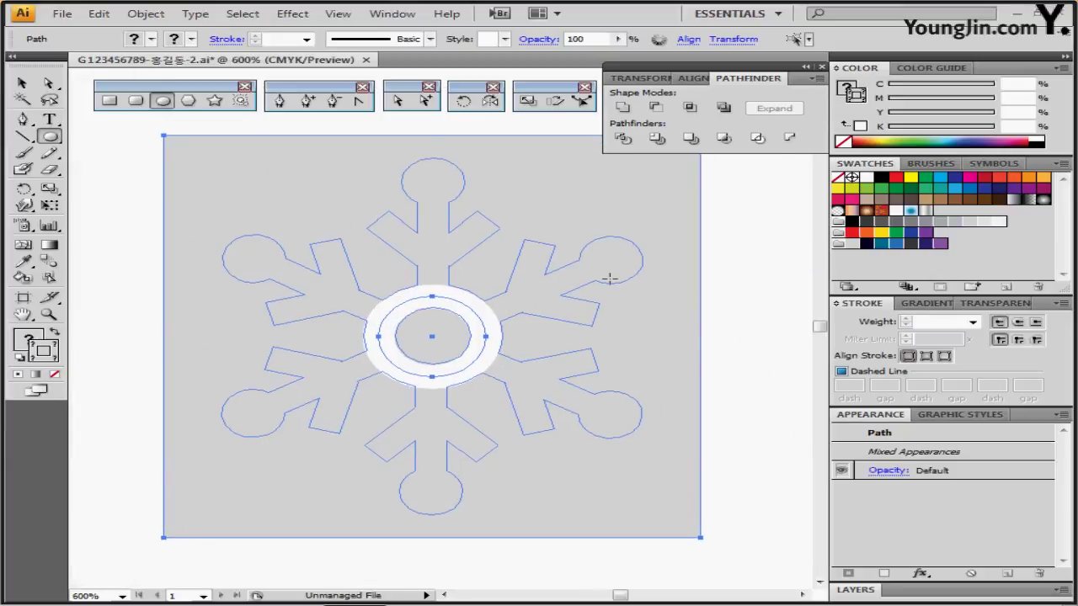
- Draw a vertical line about 7 mm long down the snowflake's upper arm to the ring with the Line Segment tool
key(ctrl+;)
click(22, 139)
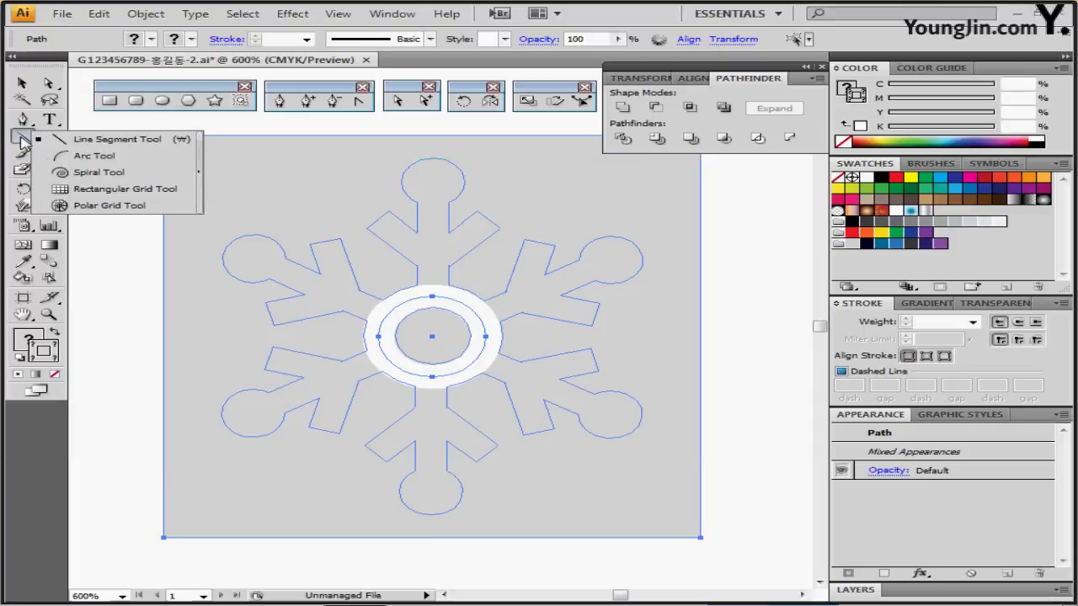
drag(431, 192, 432, 290)
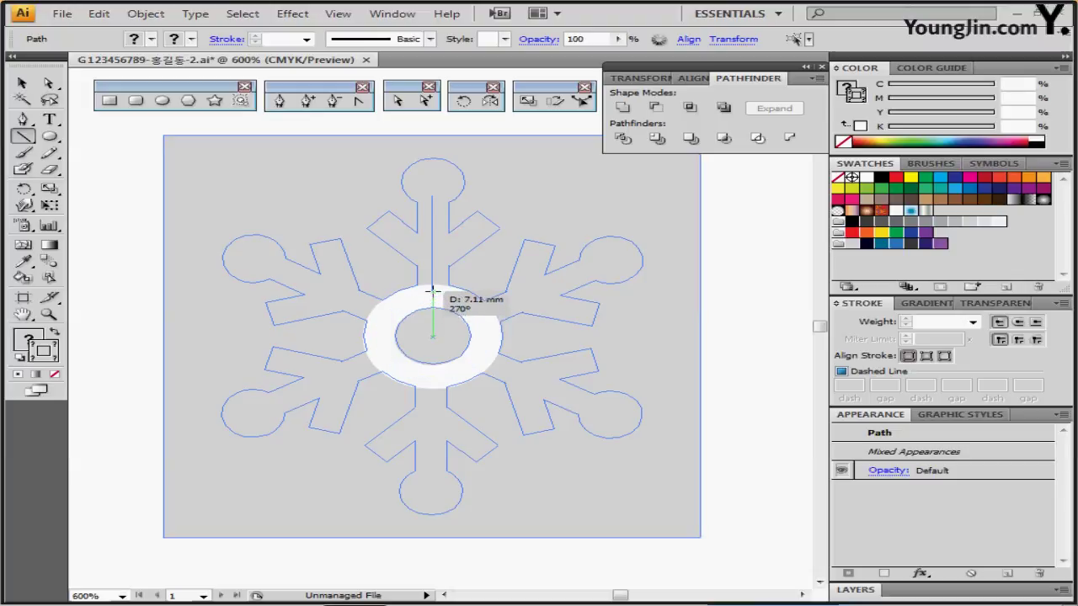
drag(432, 291, 432, 290)
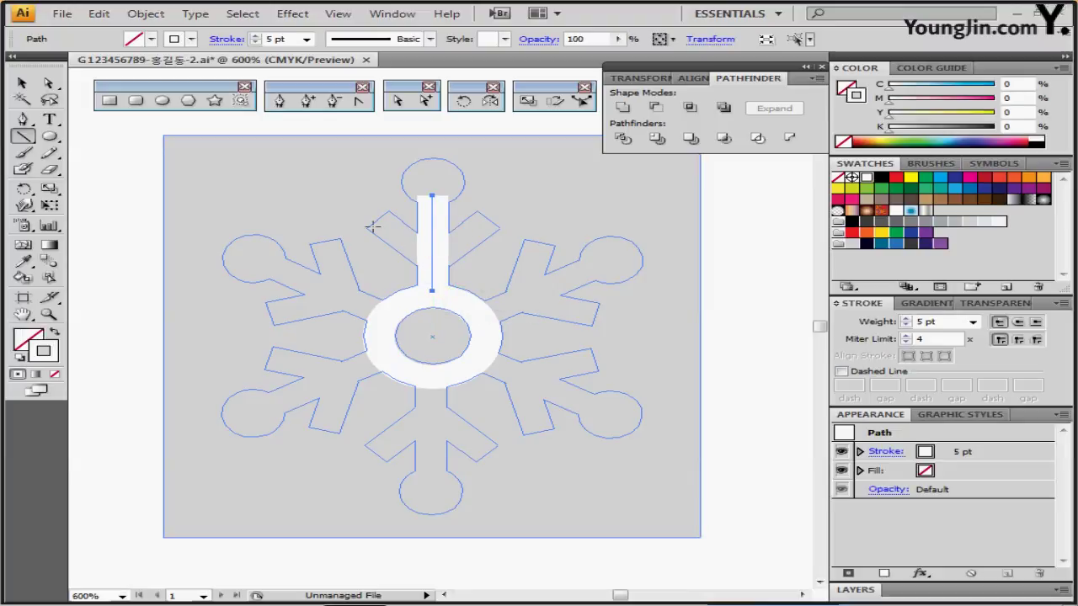
- Draw the upper arm's left diagonal branch, hide the guides, extend the branch to the stem's centre and set its stroke to 5 pt
drag(379, 219, 424, 254)
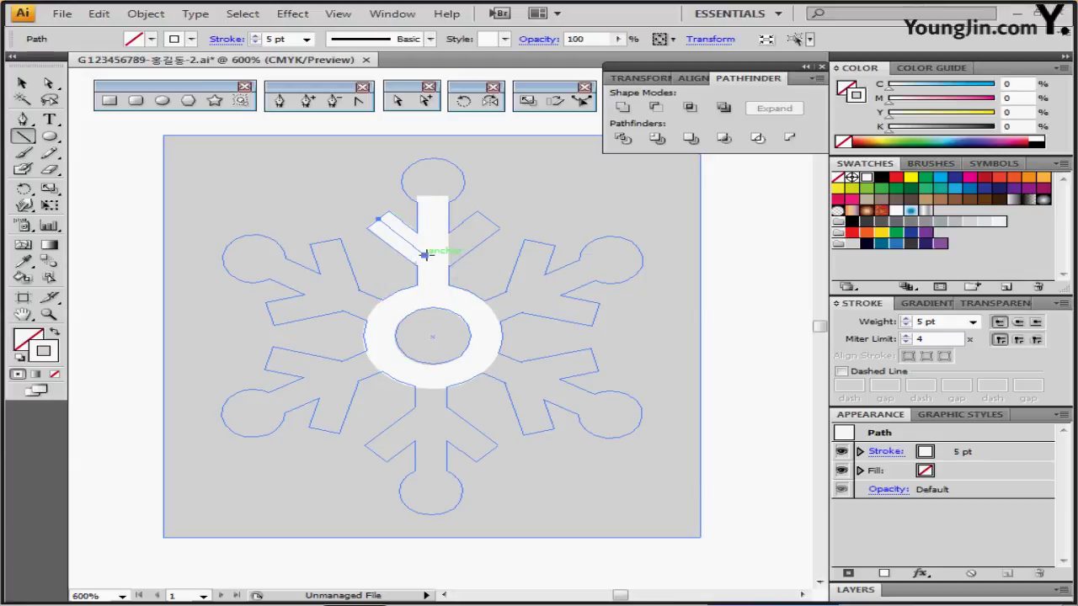
ctrl+click(425, 254)
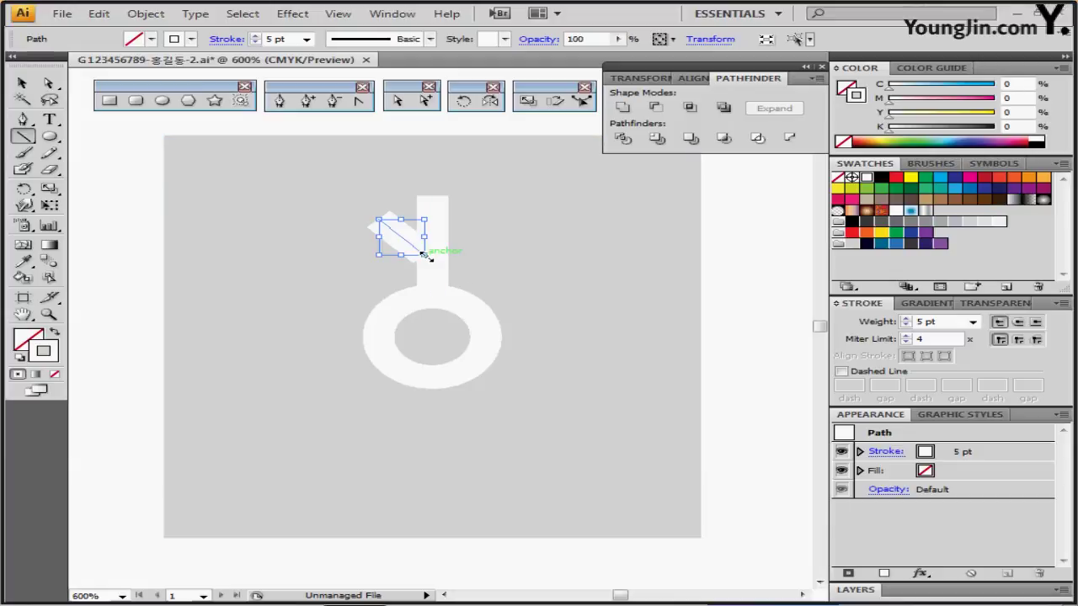
mouse_move(426, 255)
mouse_down()
mouse_move(410, 239)
mouse_move(433, 260)
mouse_up()
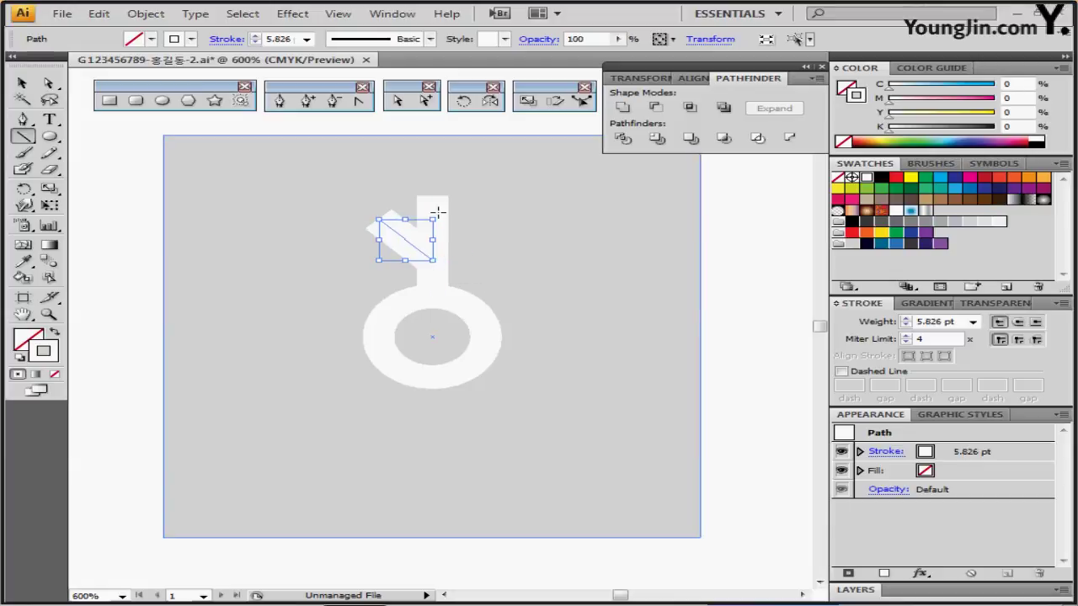
click(255, 42)
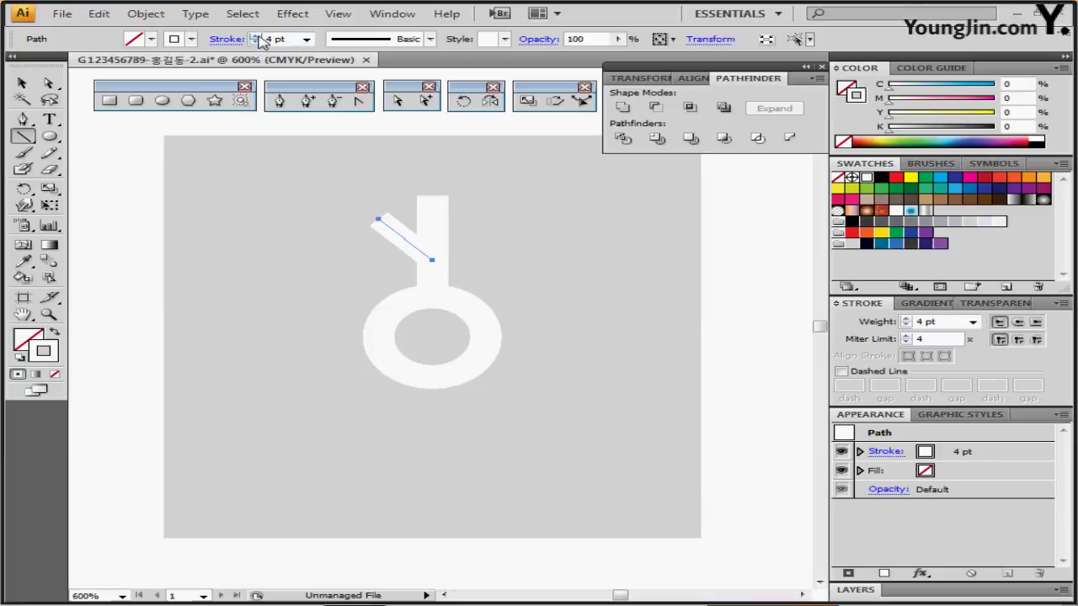
click(256, 35)
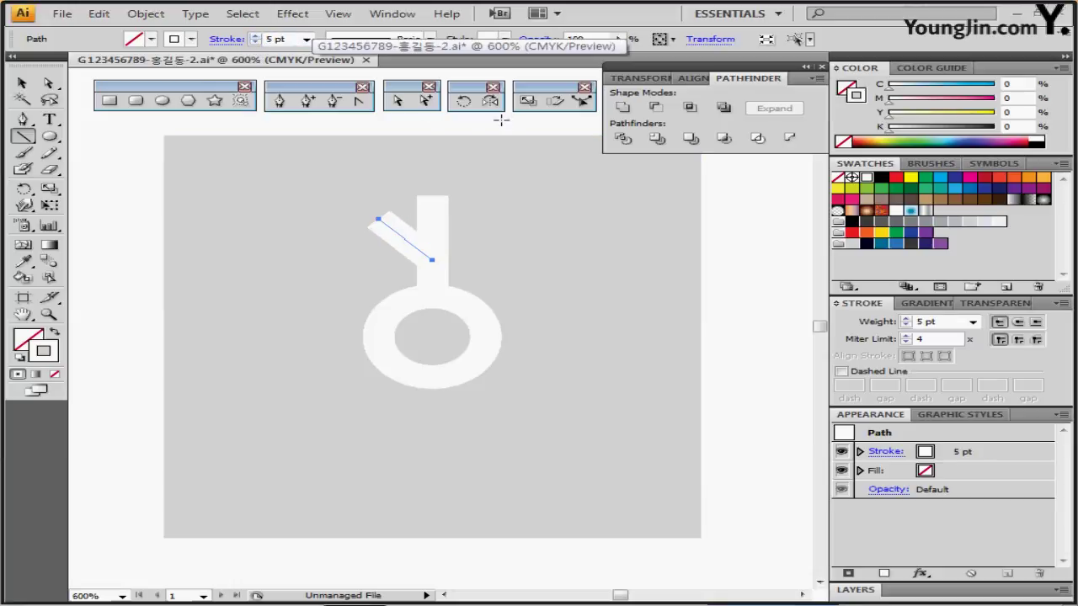
- Reflect a copy of the diagonal branch across the vertical axis through the ring's centre, forming the right branch
click(527, 100)
click(490, 100)
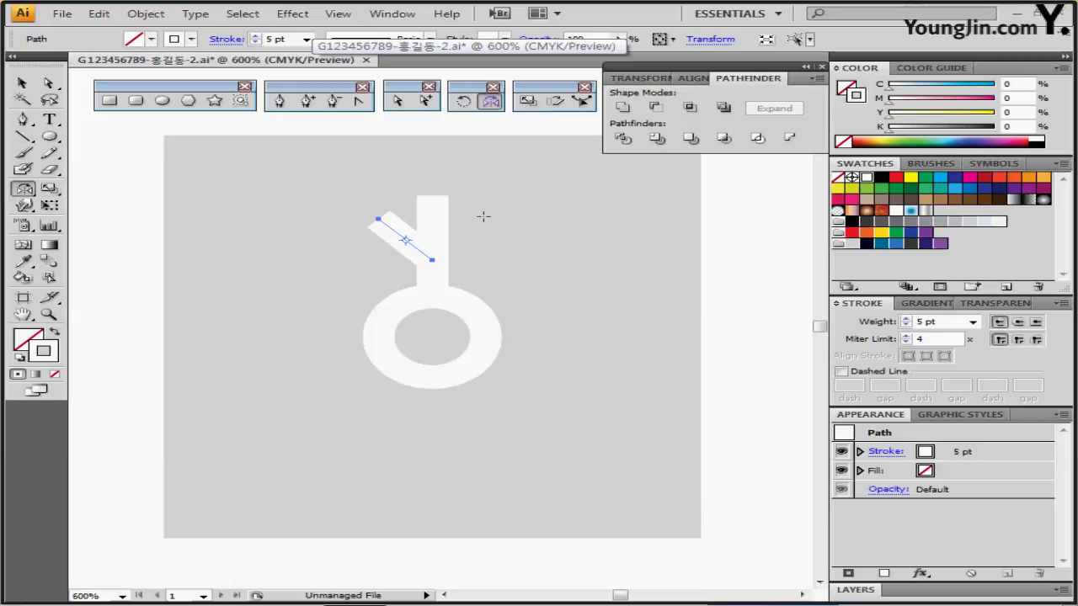
click(432, 337)
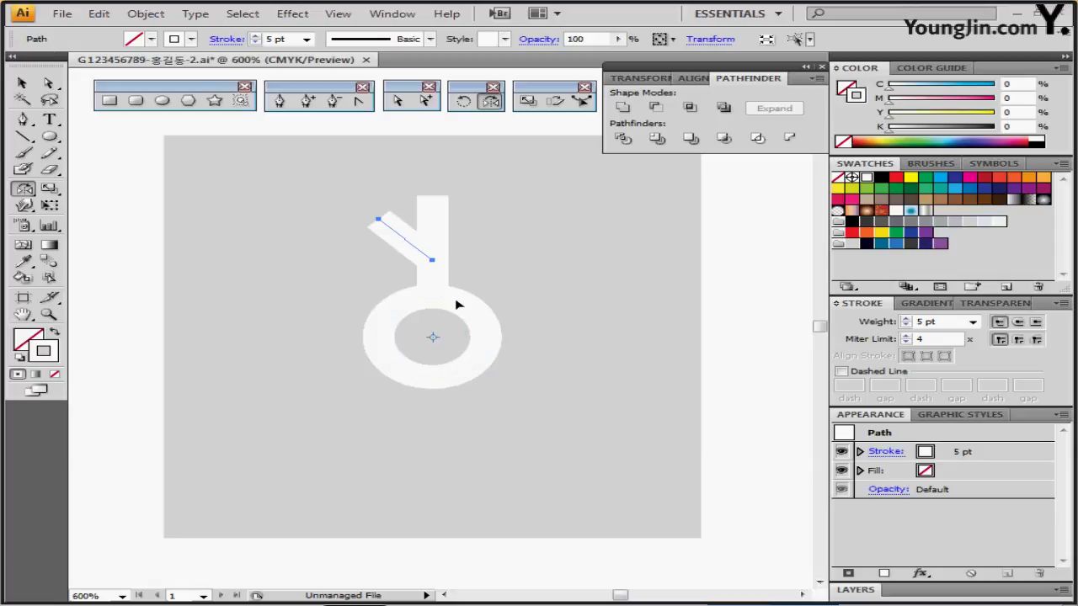
drag(469, 216, 526, 235)
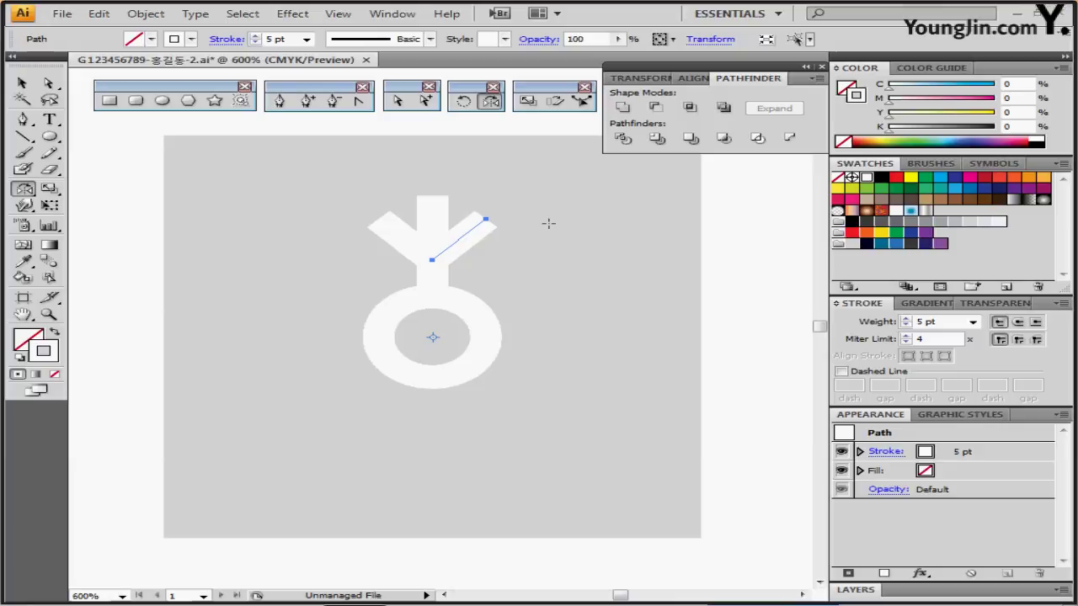
- Convert the strokes of the ring, stem and both branches into filled shapes with Outline Stroke, and clear the selection
key(ctrl)
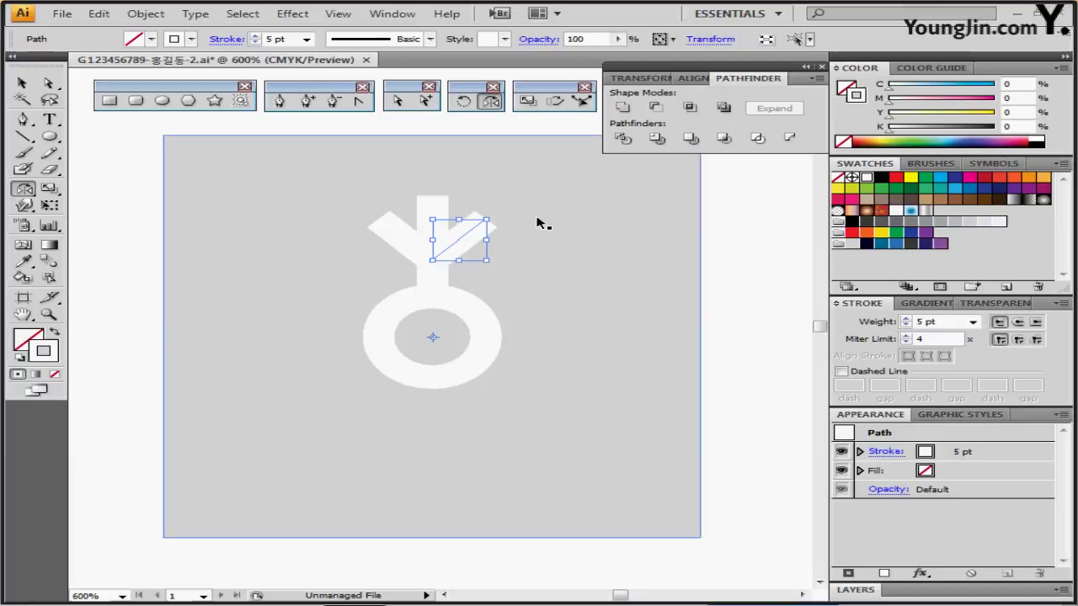
ctrl+click(449, 376)
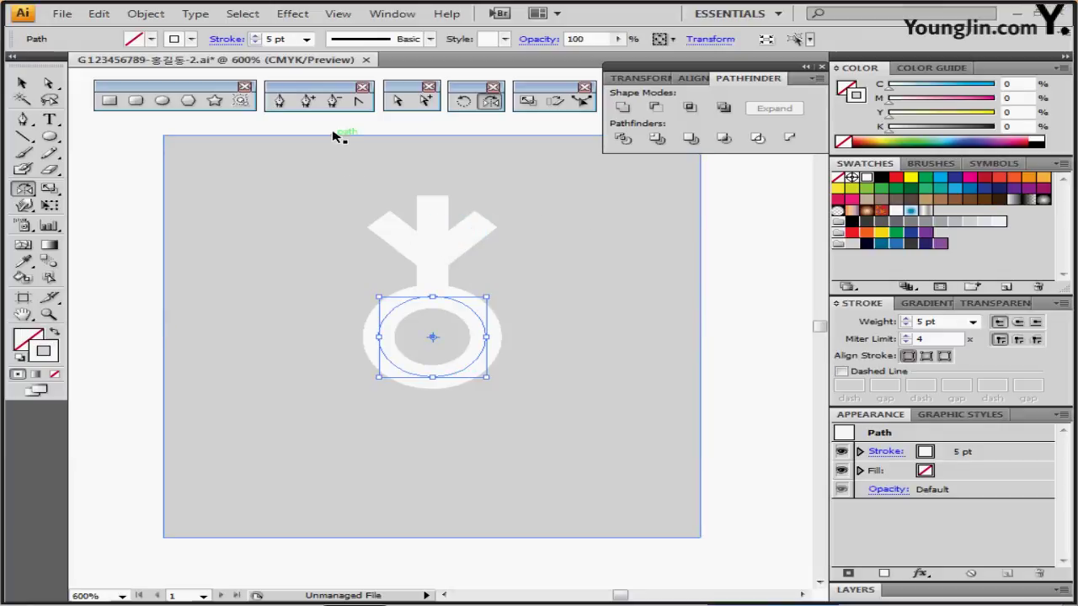
drag(339, 127, 599, 328)
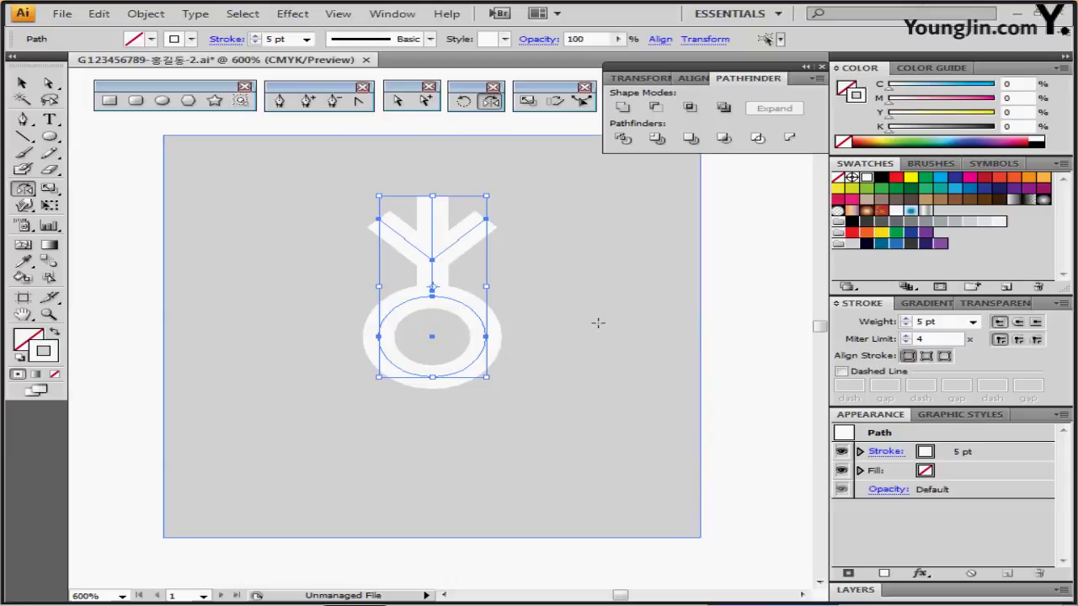
key(ctrl)
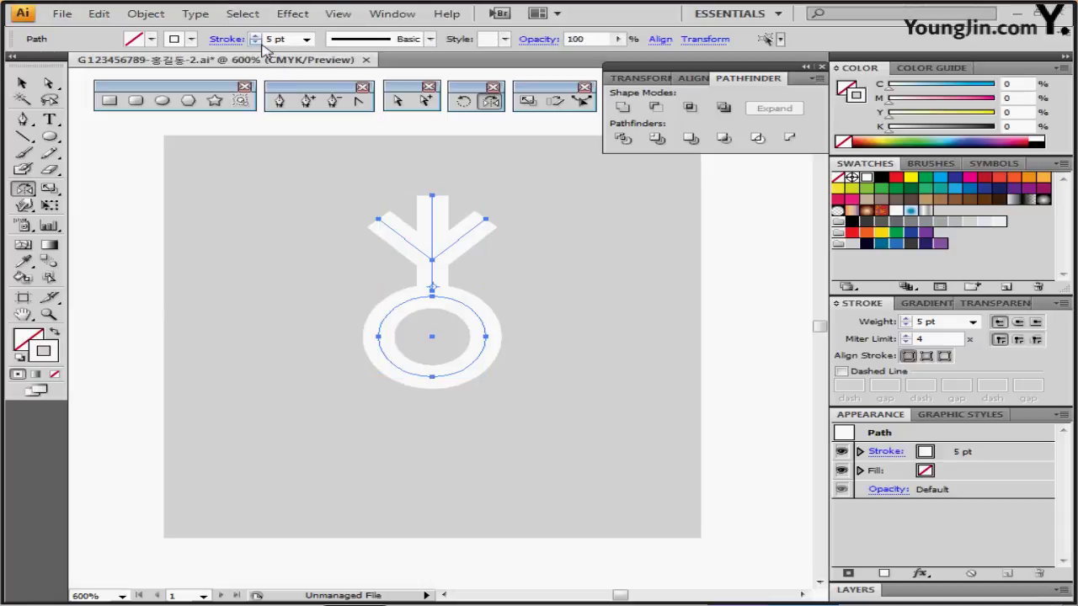
click(144, 15)
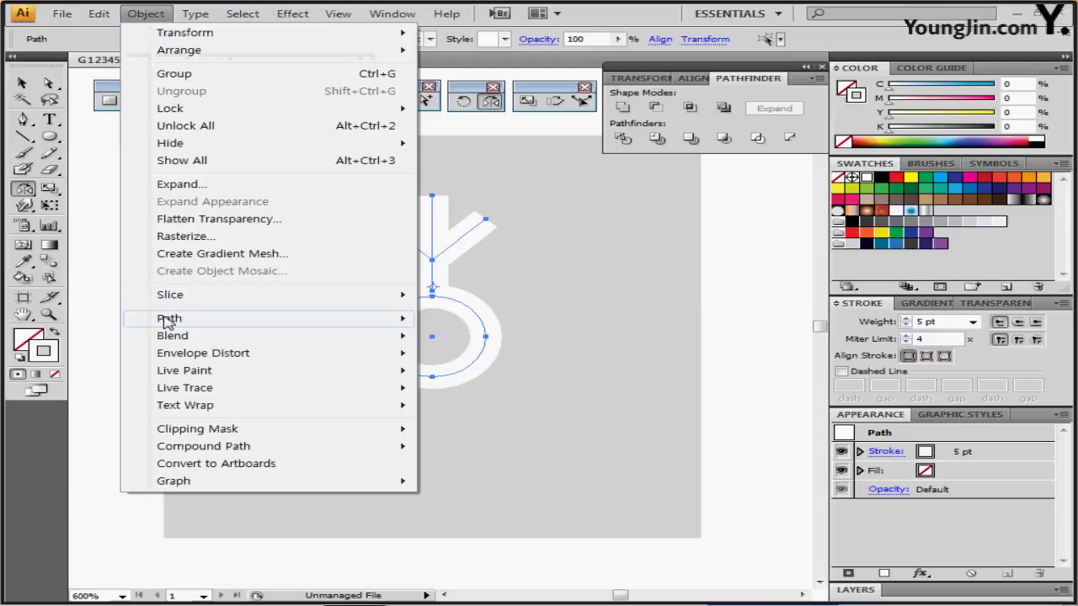
mouse_move(169, 320)
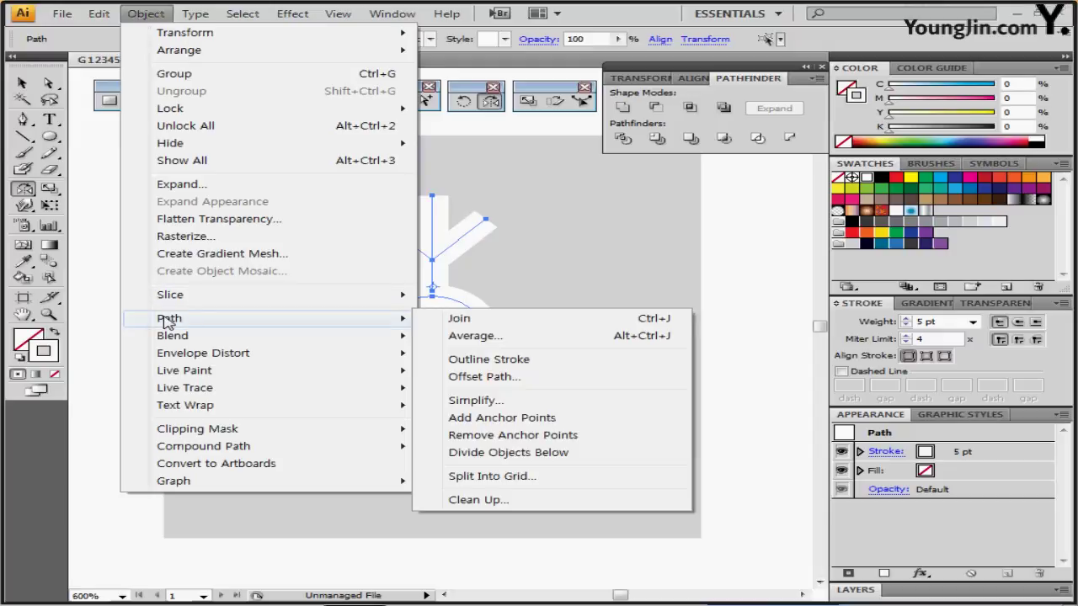
click(485, 362)
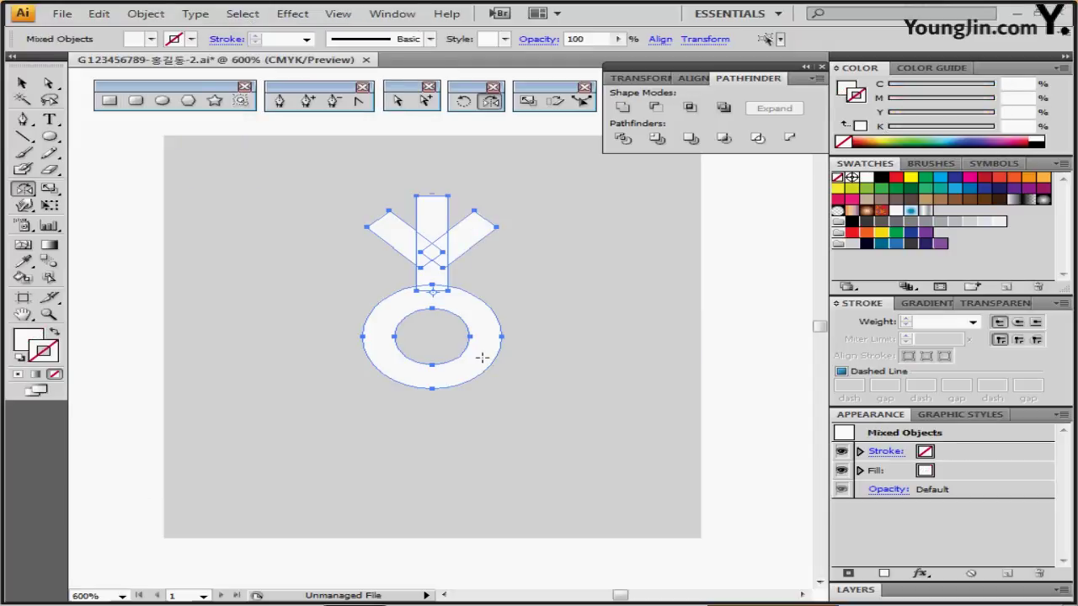
key(v)
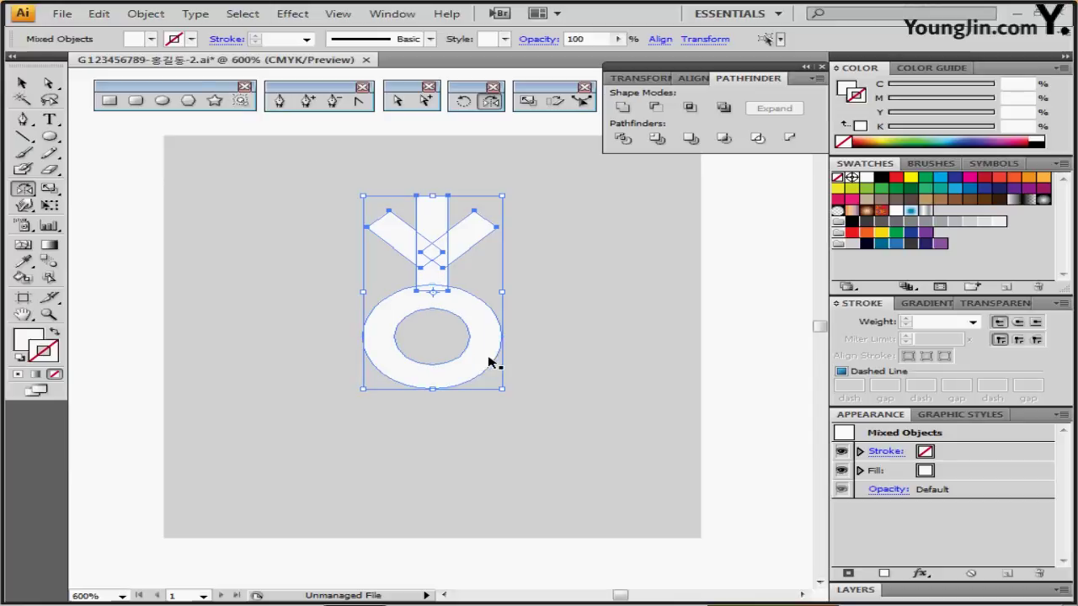
shift+click(488, 363)
key(ctrl+shift+a)
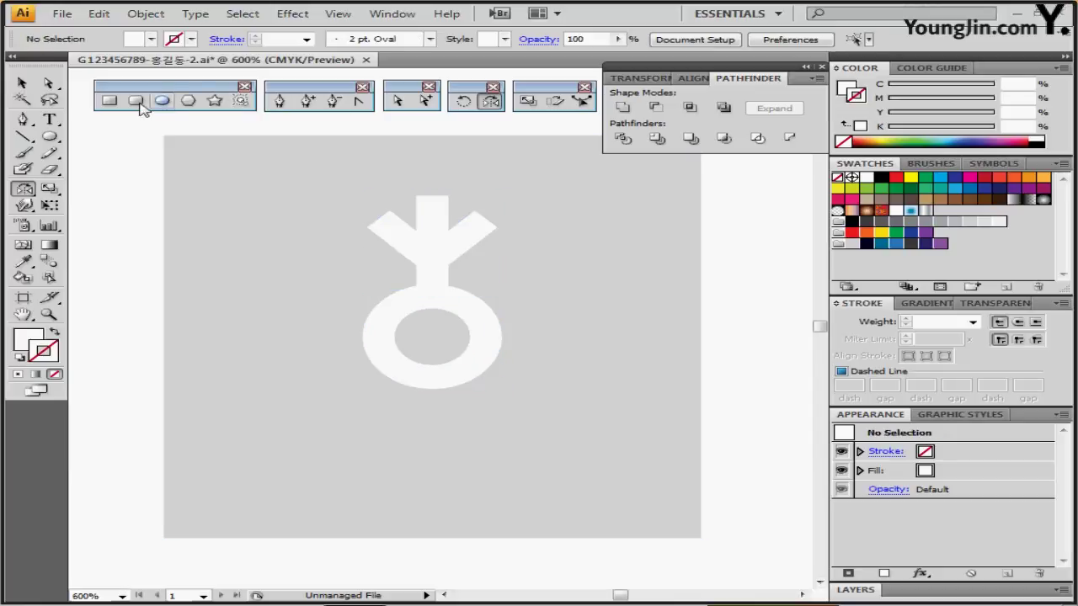
- Draw a circle about 3 mm wide over the upper end of the stem, shift it slightly upward and enlarge it a little
click(161, 101)
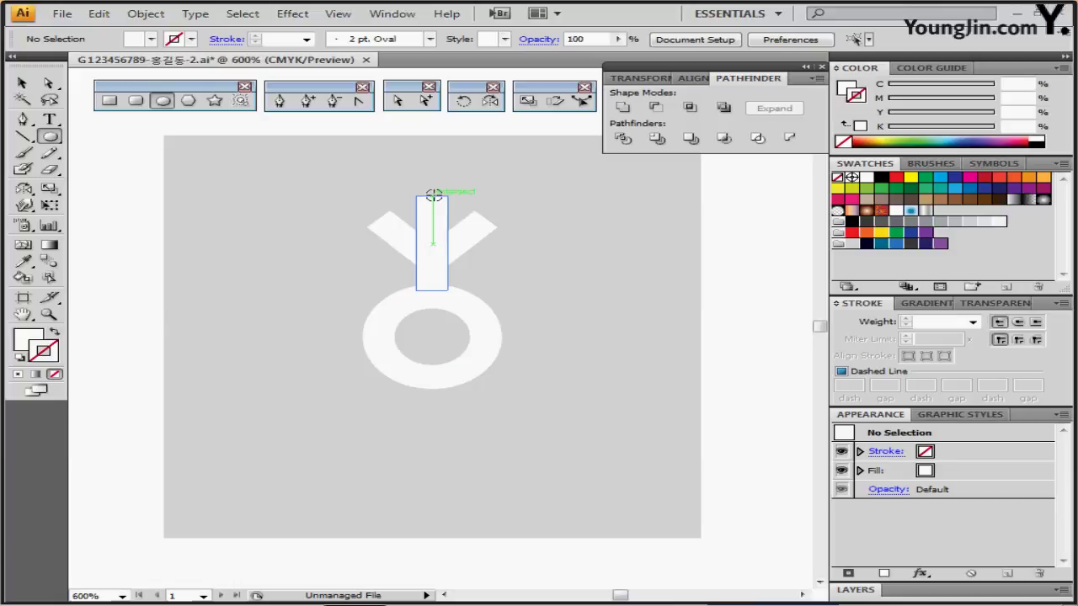
drag(431, 196, 459, 206)
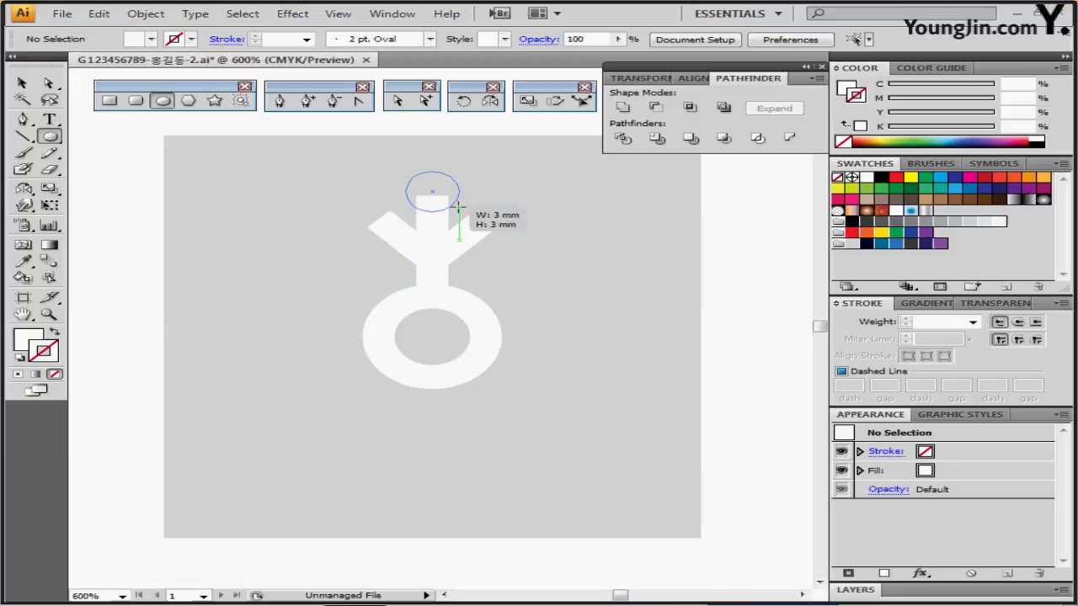
drag(455, 206, 455, 199)
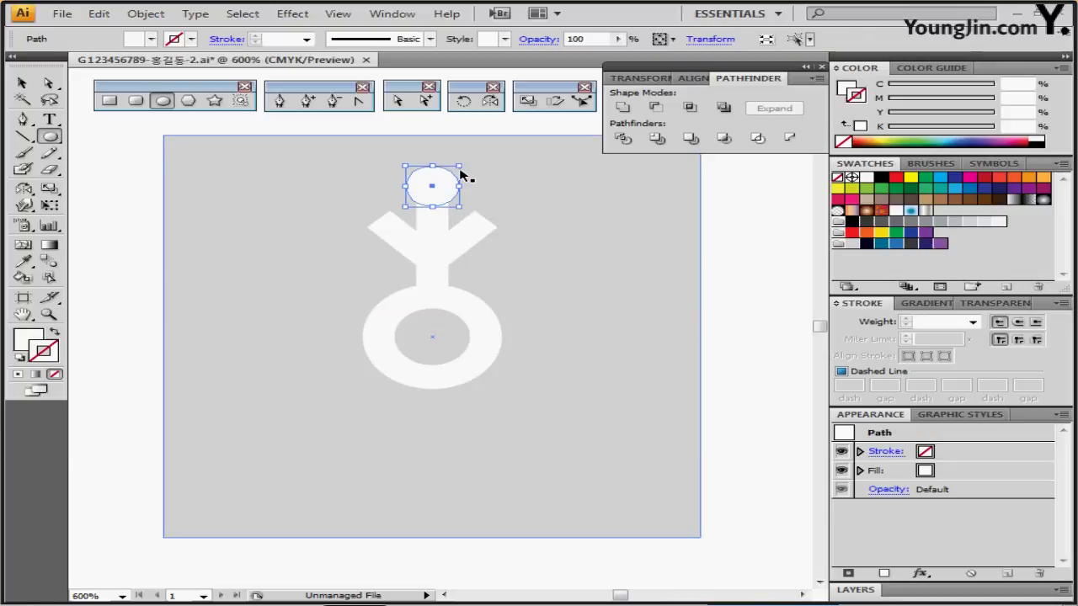
drag(462, 174, 435, 179)
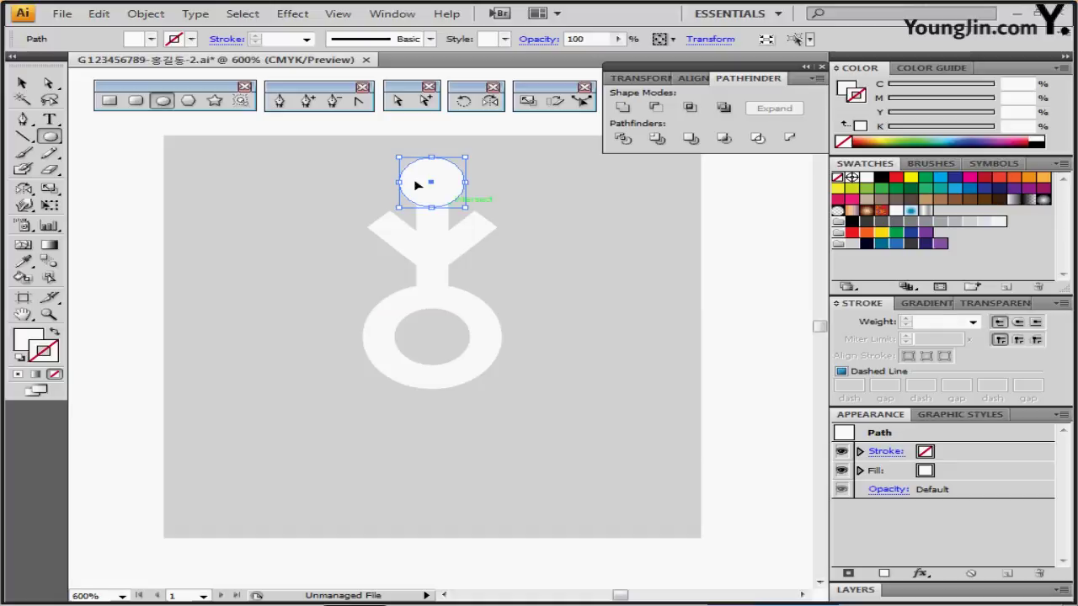
- Rotate a copy of the tip circle, stem and both branches by 60° around the ring's centre
drag(399, 127, 476, 337)
key(ctrl+a)
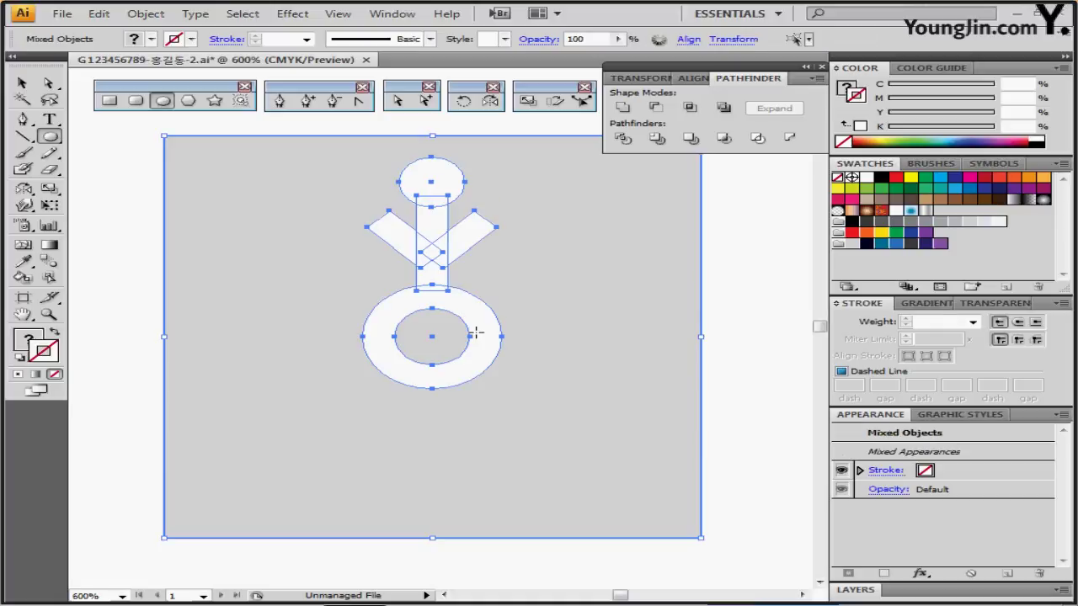
click(720, 309)
click(429, 181)
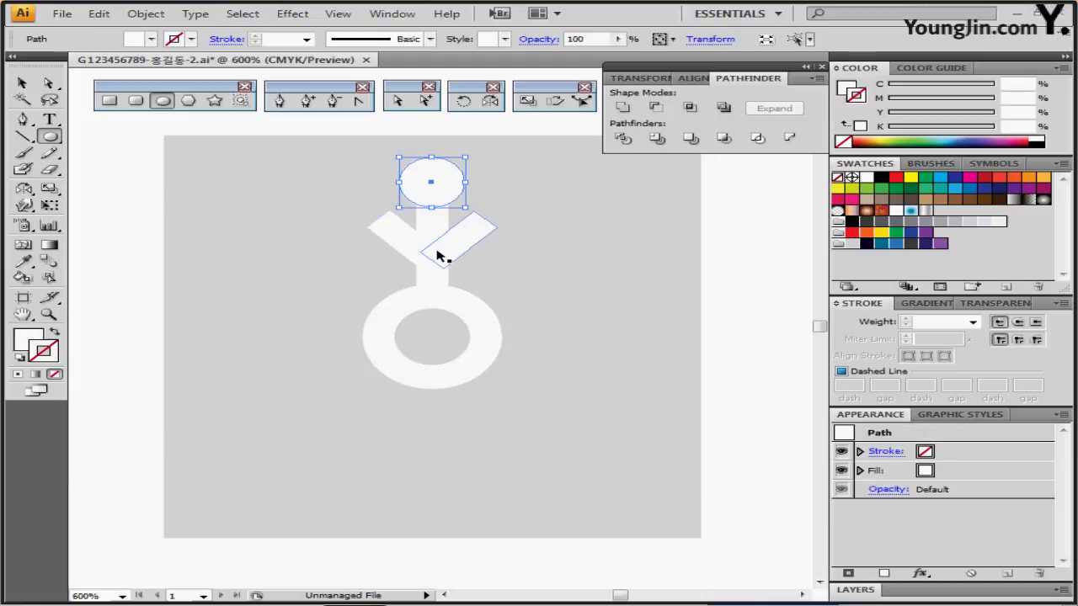
shift+click(413, 248)
shift+click(428, 228)
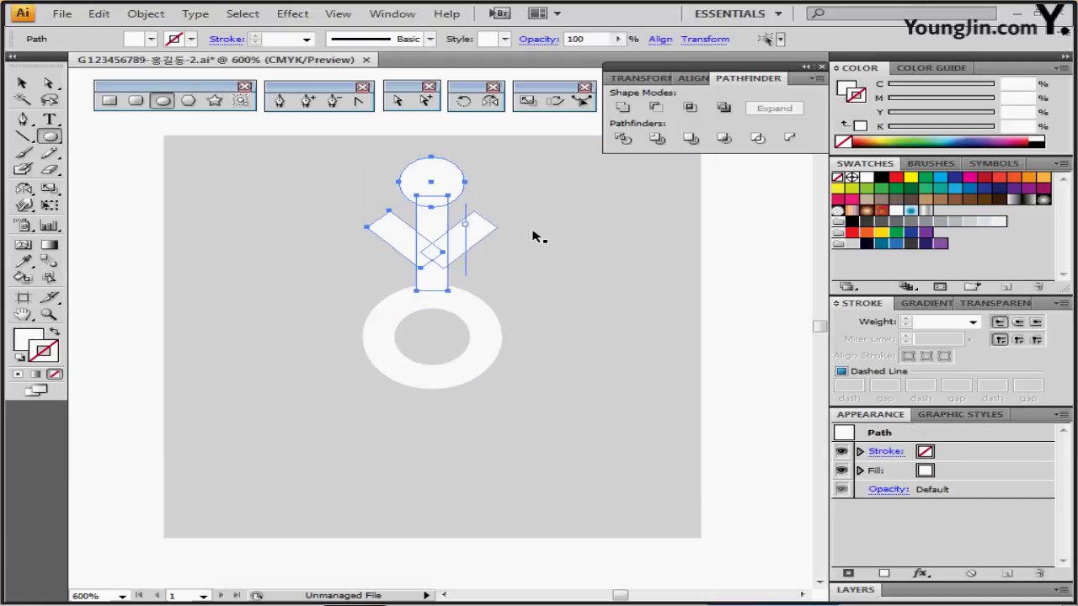
key(shift+m)
scroll(493, 240, right, 1)
ctrl+shift+click(455, 239)
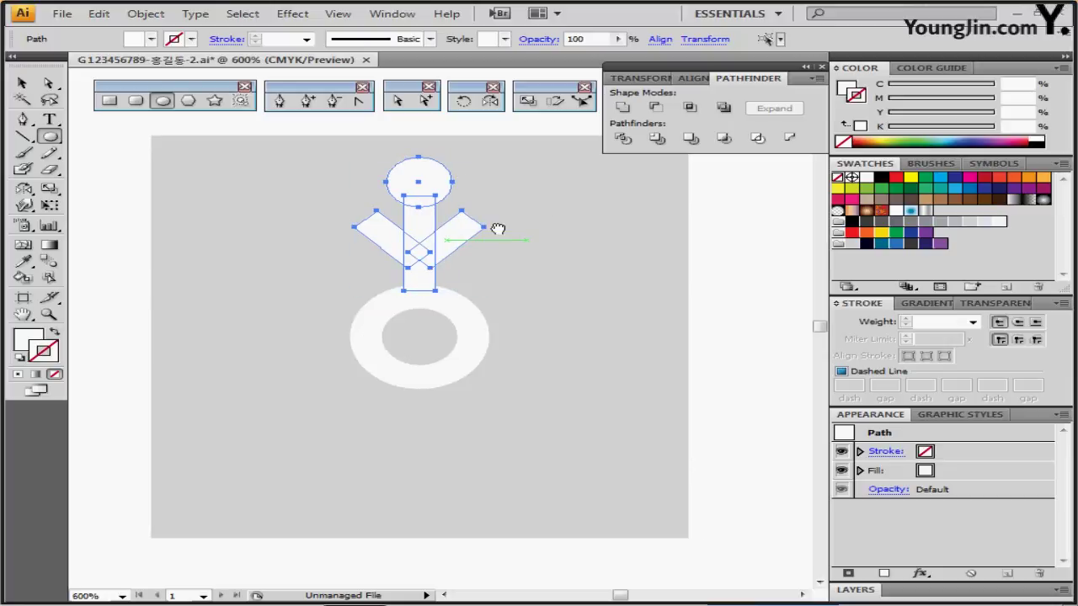
drag(503, 229, 492, 223)
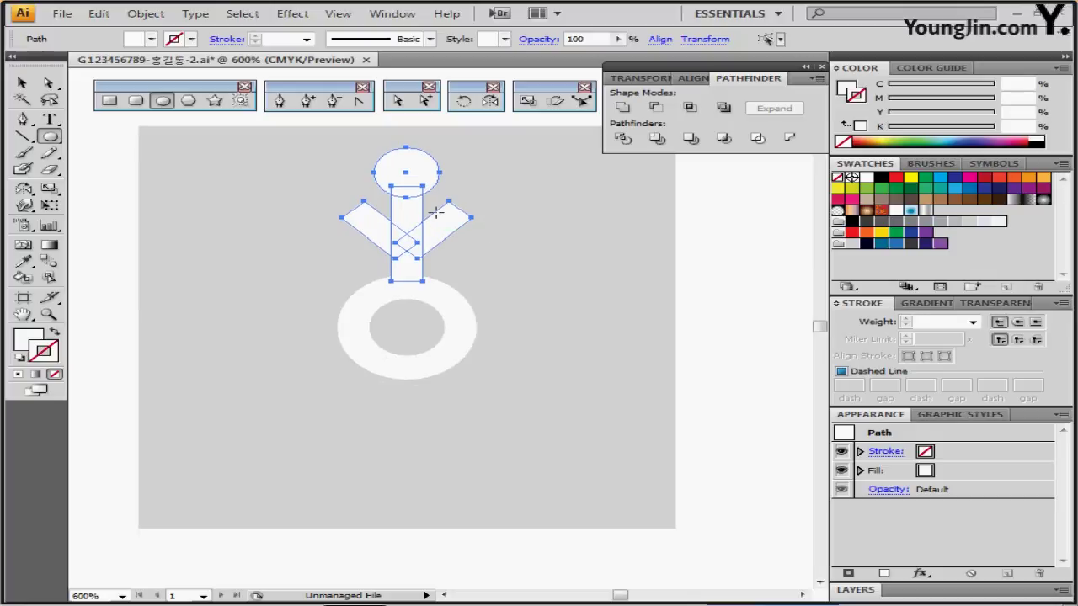
click(464, 101)
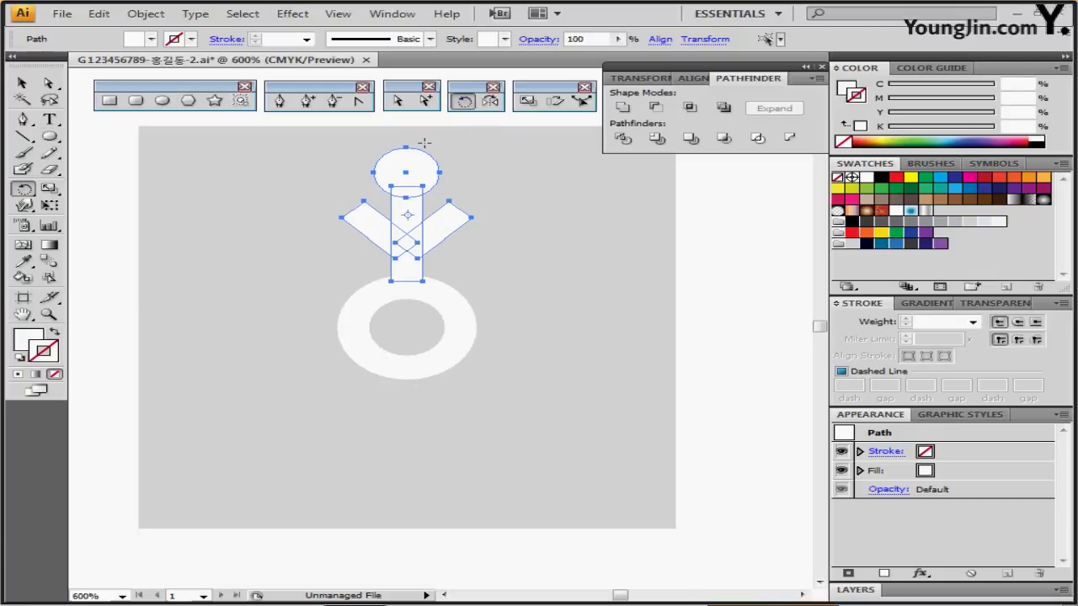
alt+click(407, 328)
drag(443, 246, 565, 220)
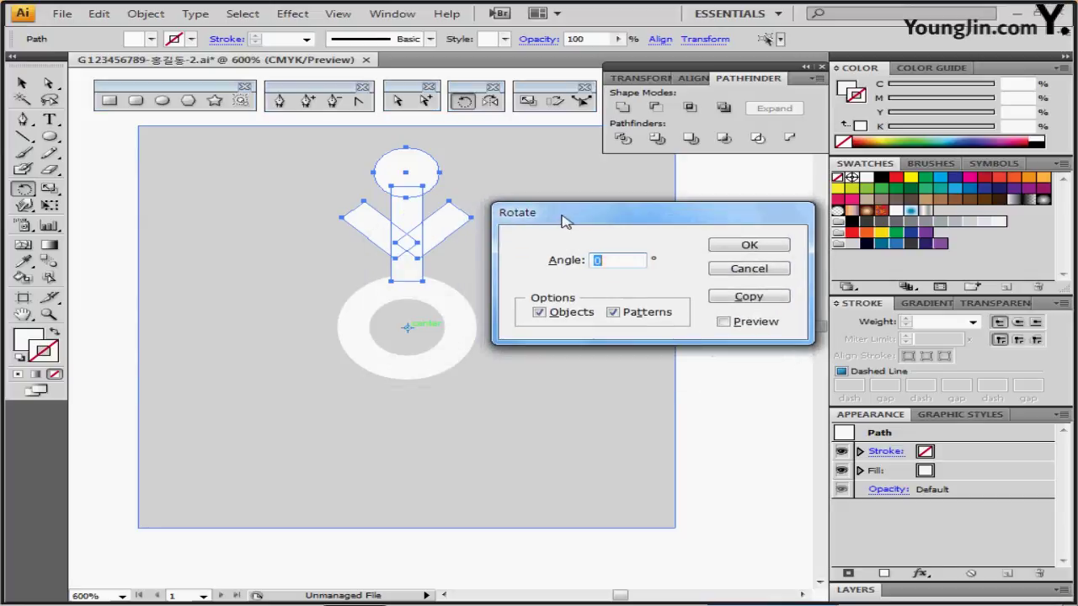
text(60)
click(746, 296)
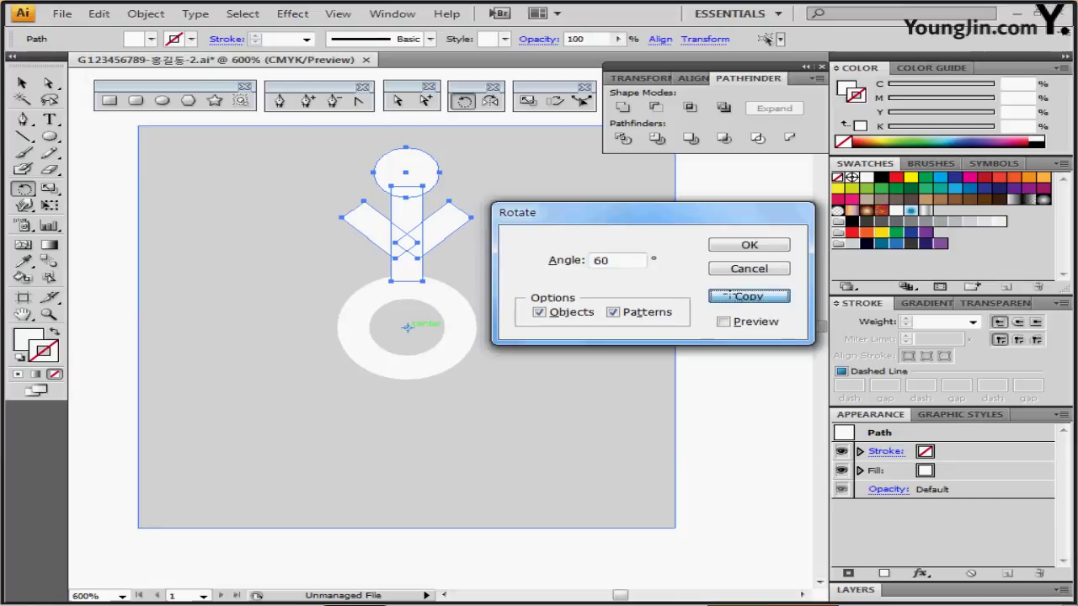
- Repeat the rotated copy four more times to complete the six-armed snowflake
key(ctrl)
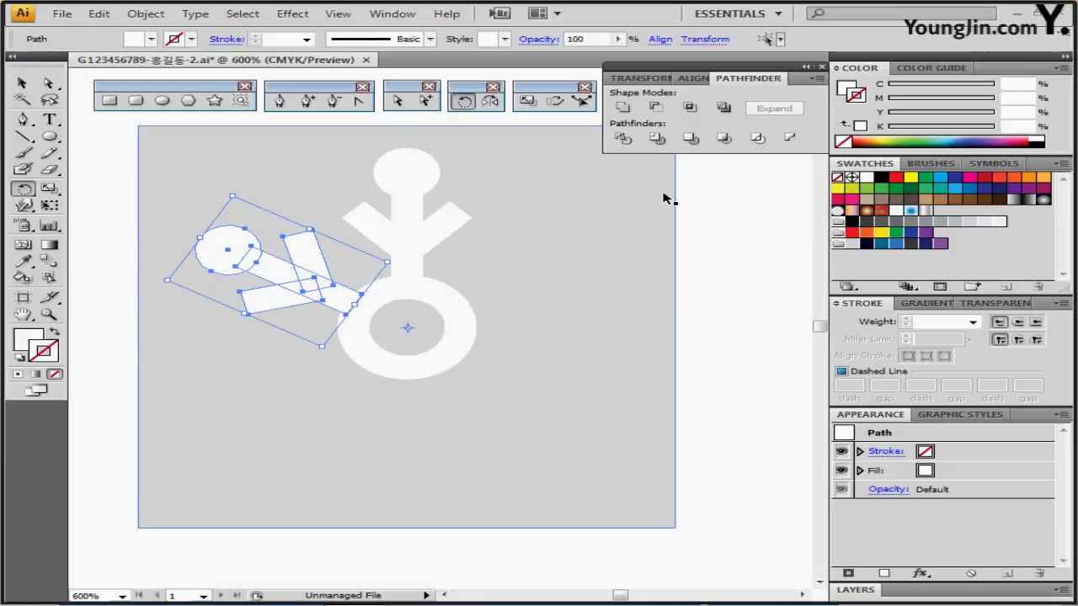
key(ctrl+d)
key(ctrl+d)
key(ctrl+d)
key(ctrl+d)
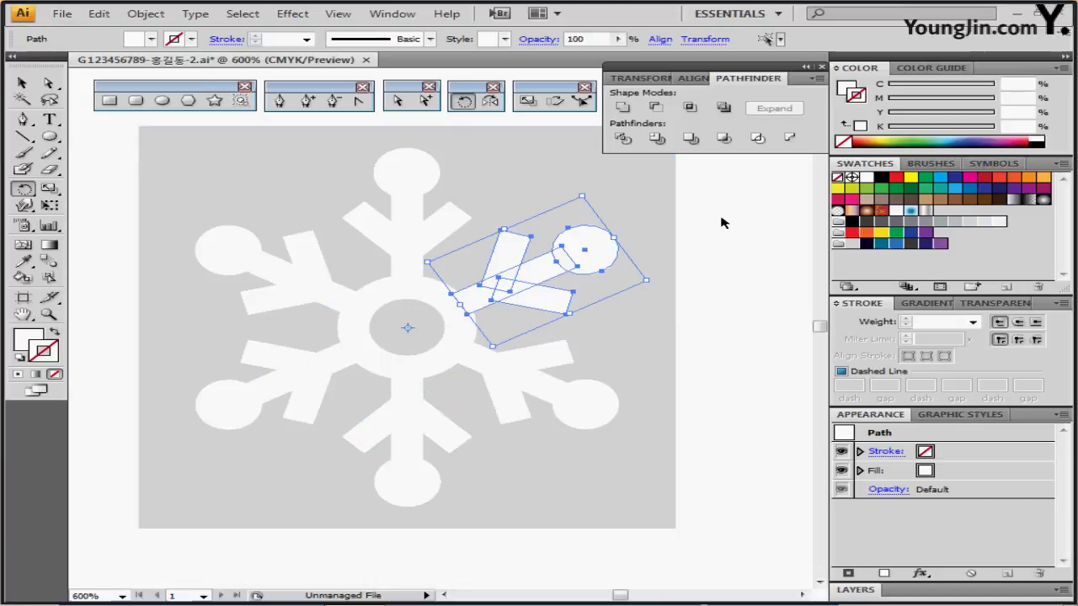
- Select all snowflake parts without the grey square and merge them into one shape with Unite
drag(119, 183, 585, 470)
shift+click(680, 321)
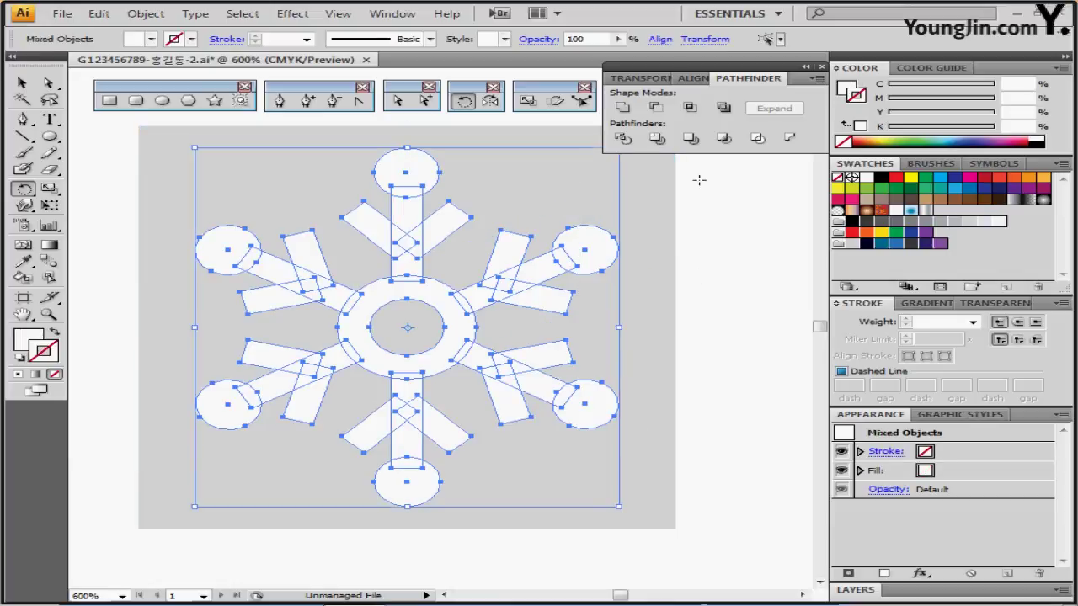
click(623, 110)
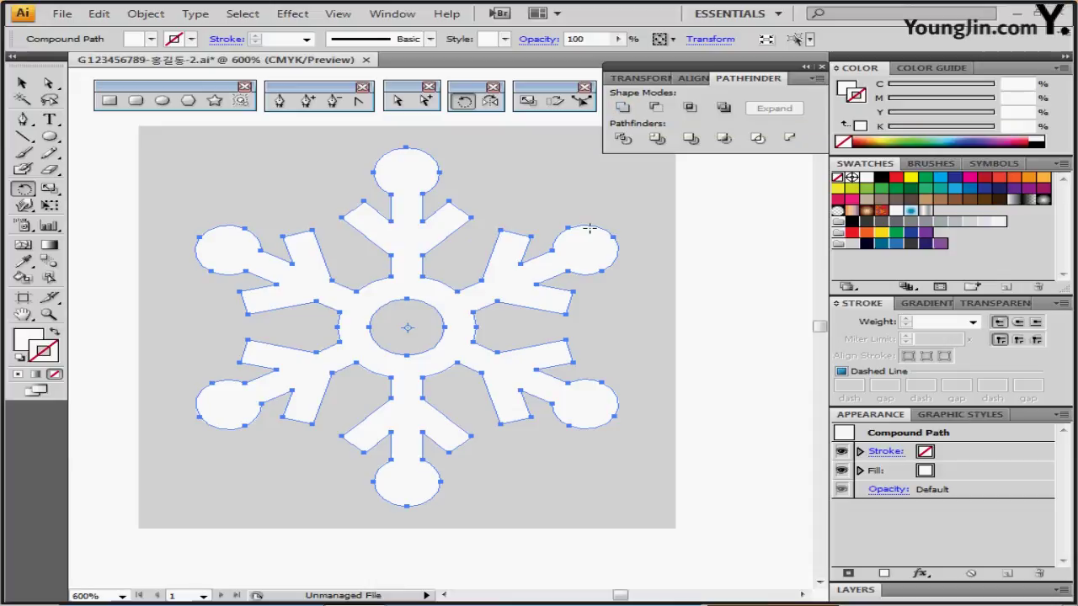
- Select the grey background square and set its fill to None
click(577, 205)
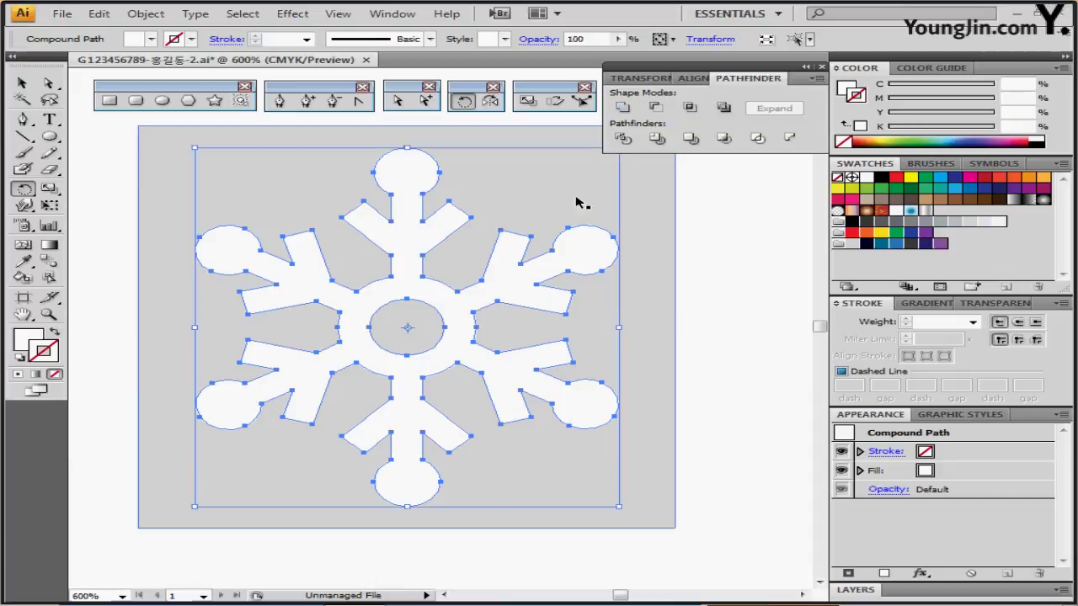
alt+click(577, 249)
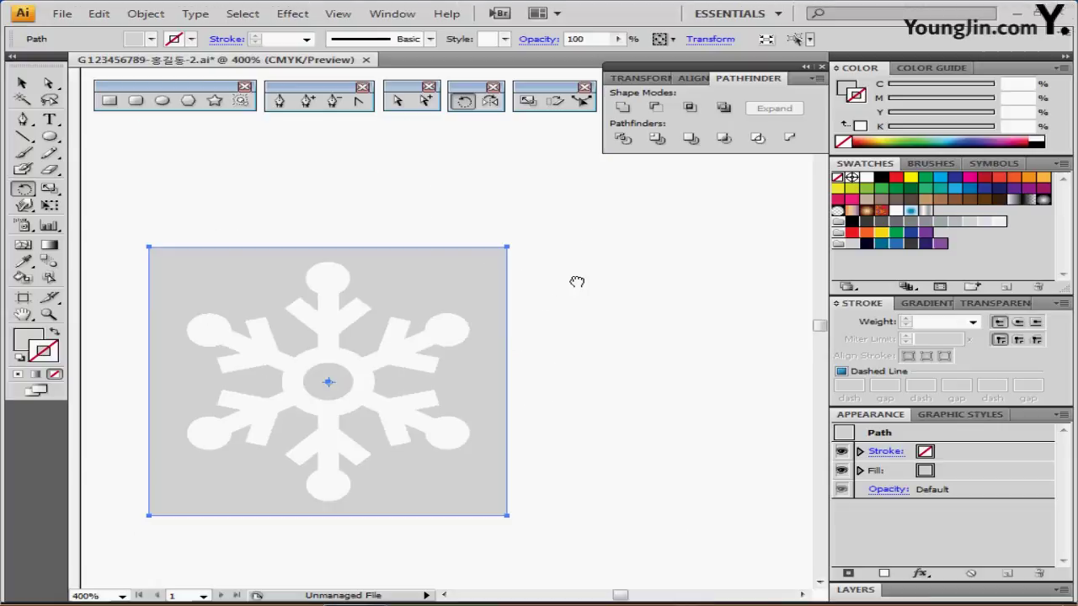
drag(577, 281, 567, 228)
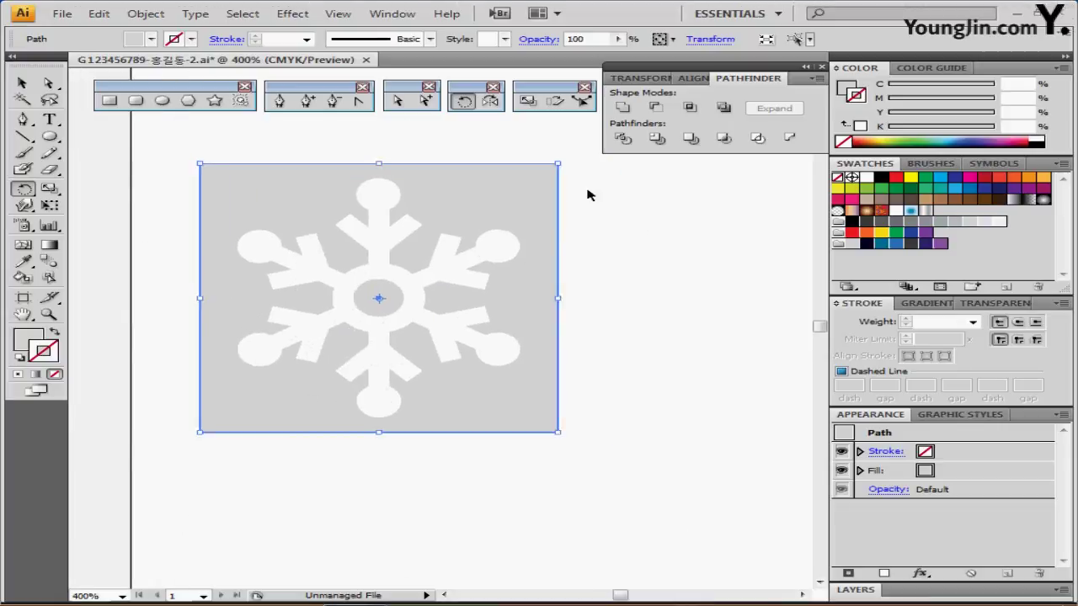
ctrl+click(587, 191)
ctrl+click(538, 189)
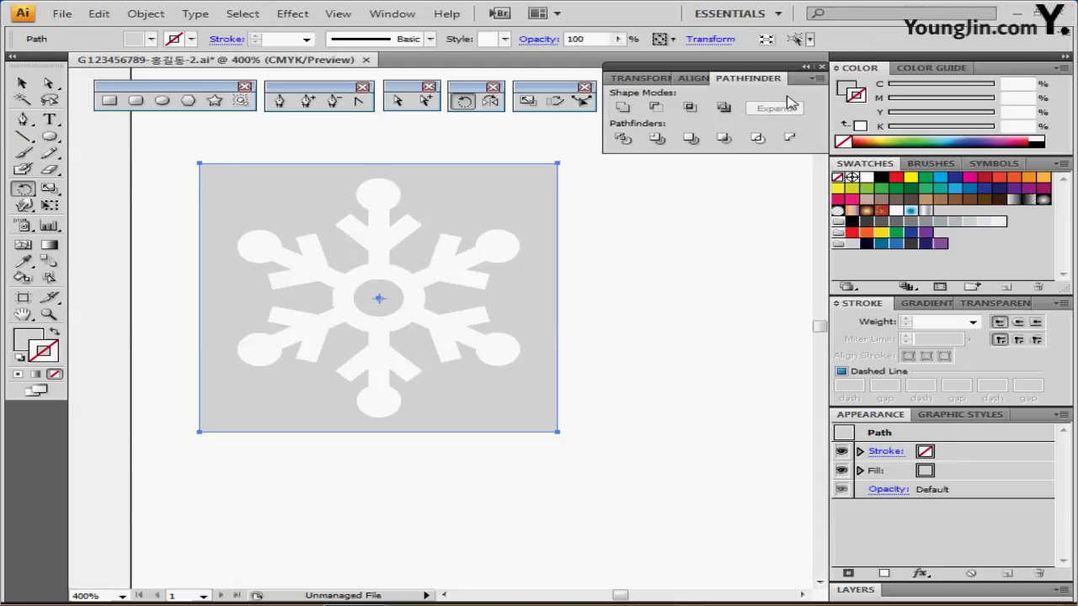
click(849, 89)
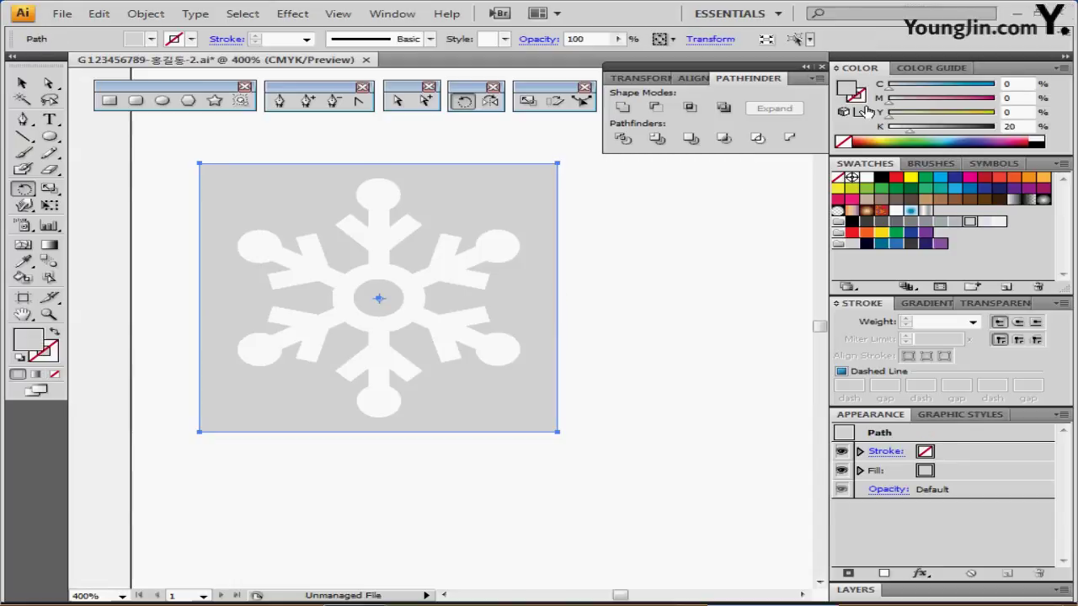
click(844, 146)
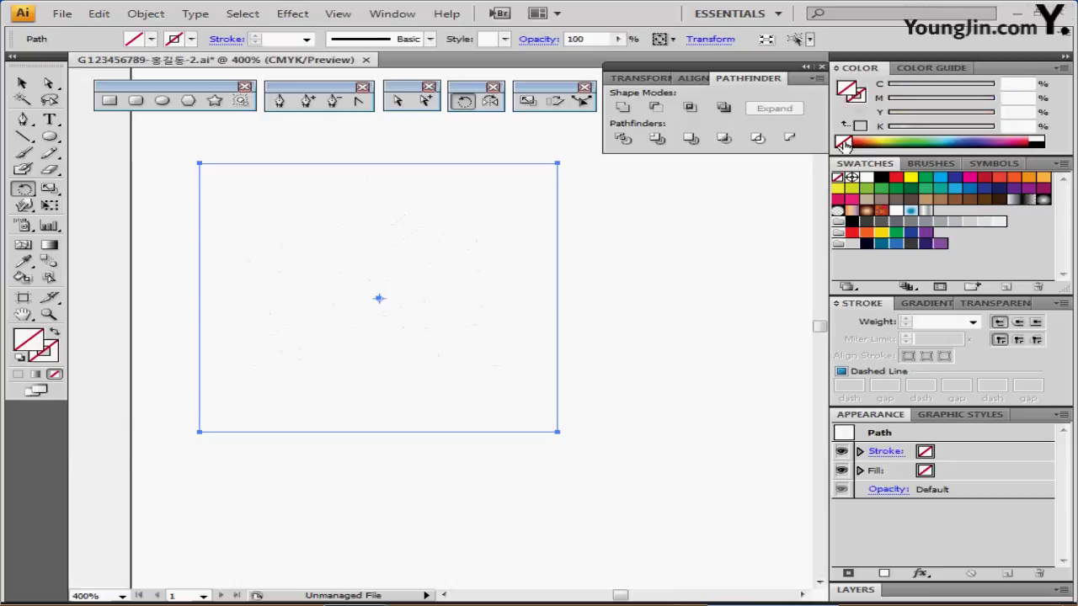
- Send the unfilled square to the back of the stacking order and clear the selection
right_click(436, 233)
mouse_move(533, 436)
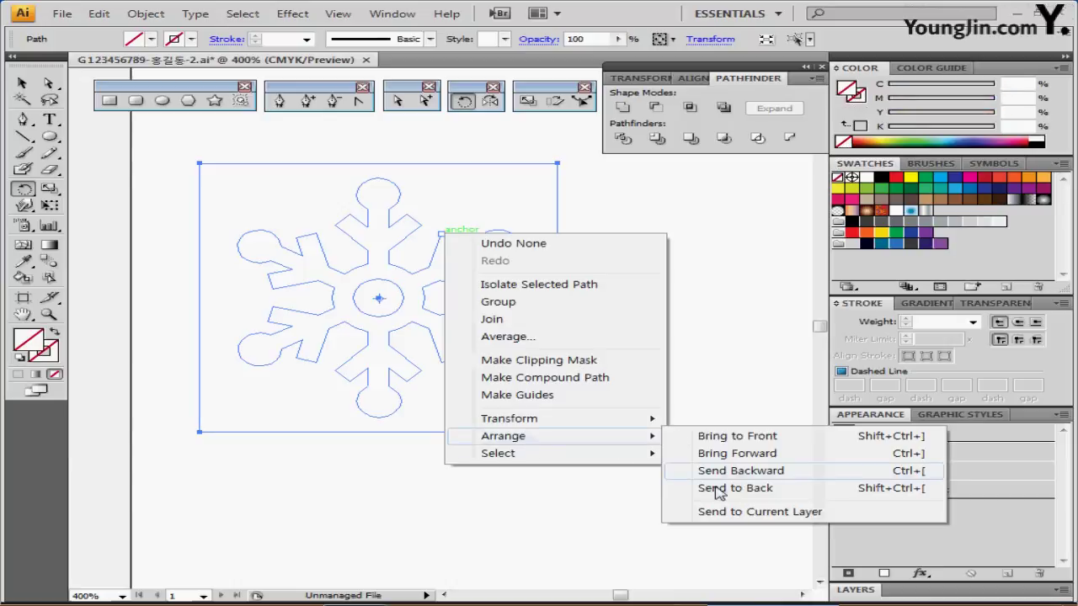
click(720, 489)
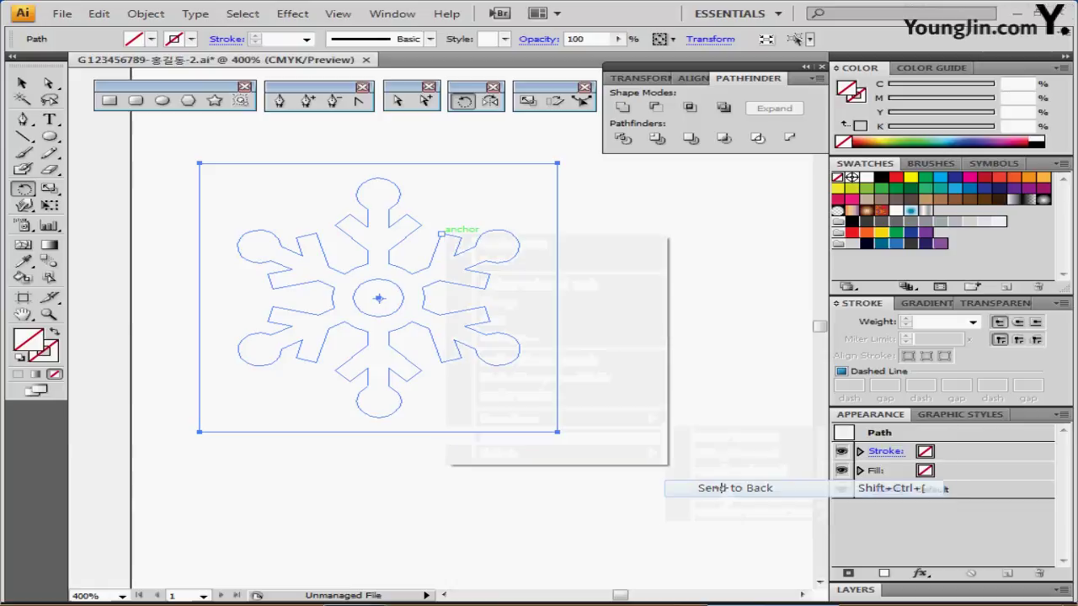
ctrl+click(597, 314)
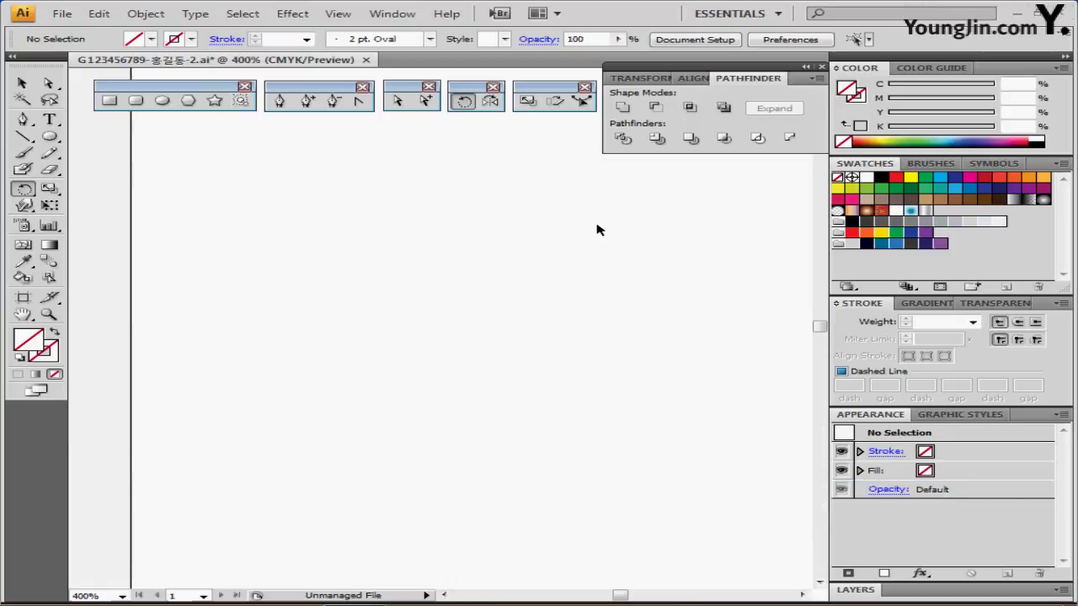
- Try to define the snowflake together with the unfilled square as a new pattern swatch
drag(636, 199, 291, 376)
key(ctrl+a)
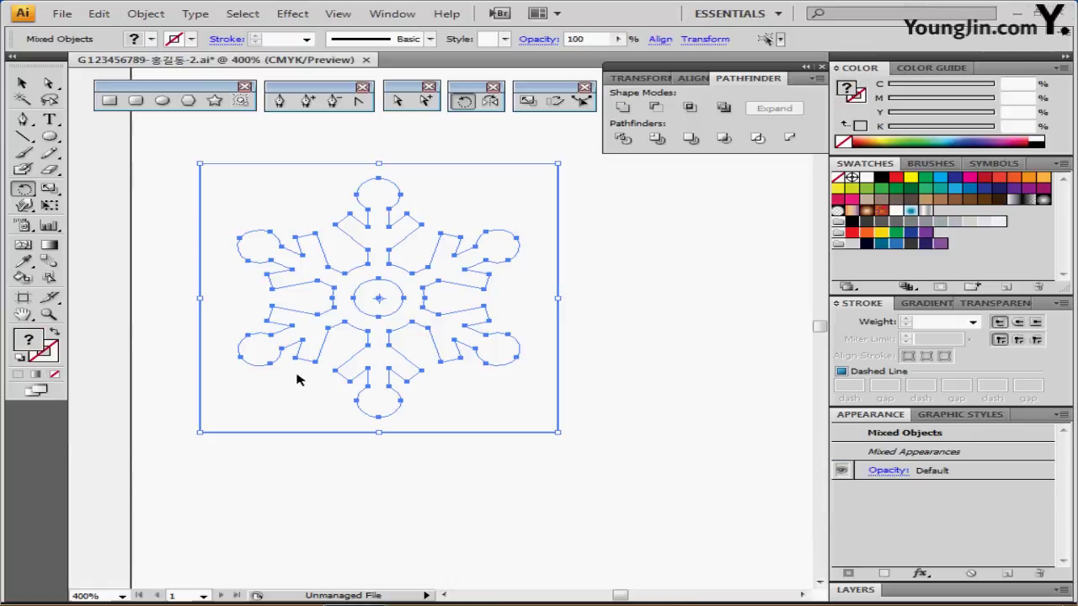
drag(166, 154, 522, 416)
click(100, 14)
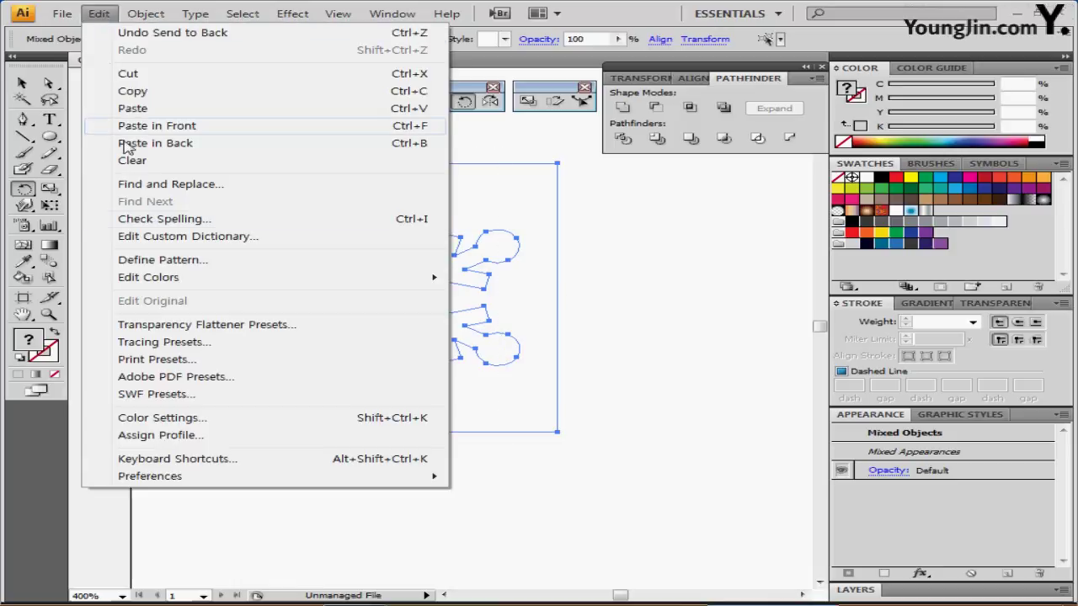
click(206, 263)
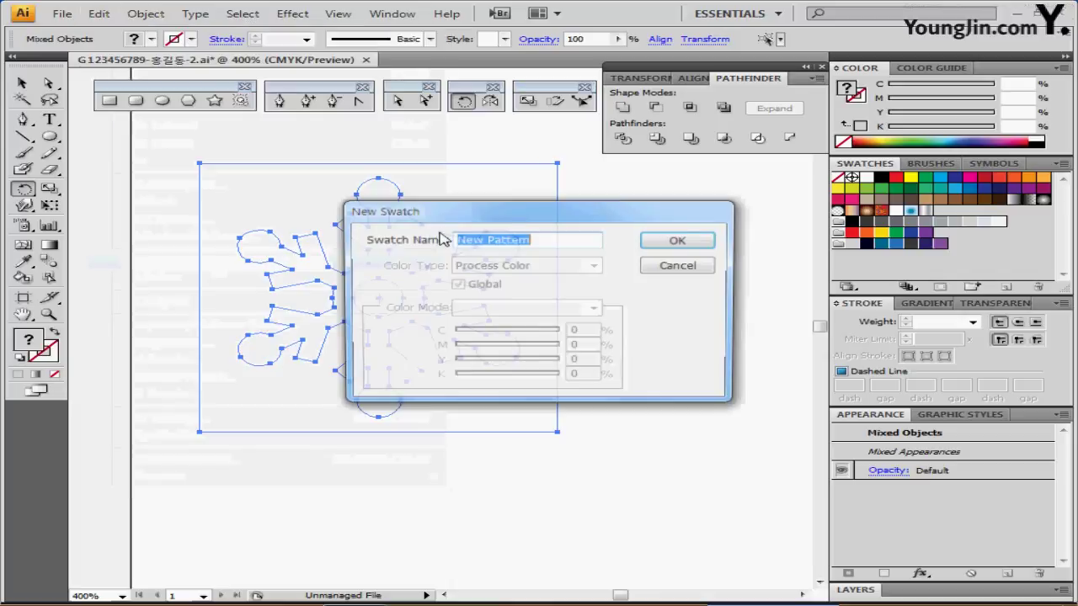
text(ㅌ)
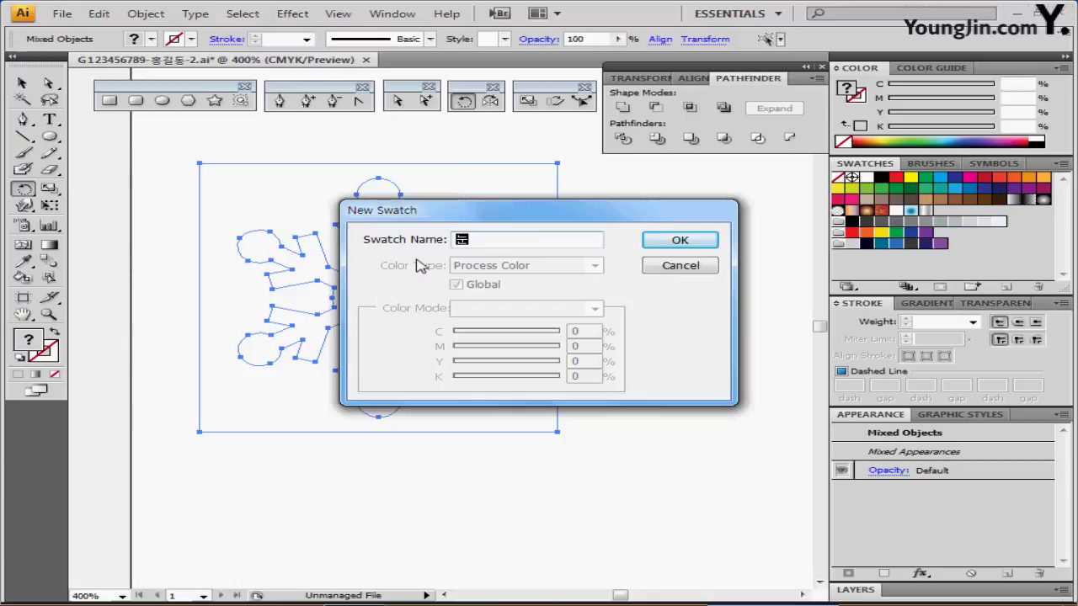
key(Escape)
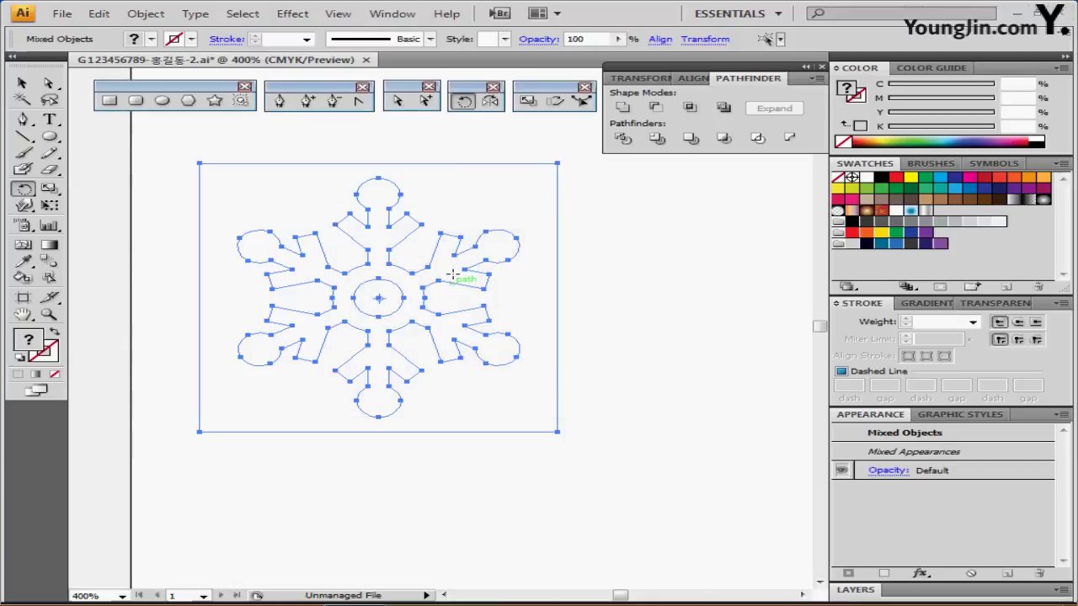
- Delete the snowflake and square, undo back to the unfilled square, restore its 20% black fill and clear the selection
key(Delete)
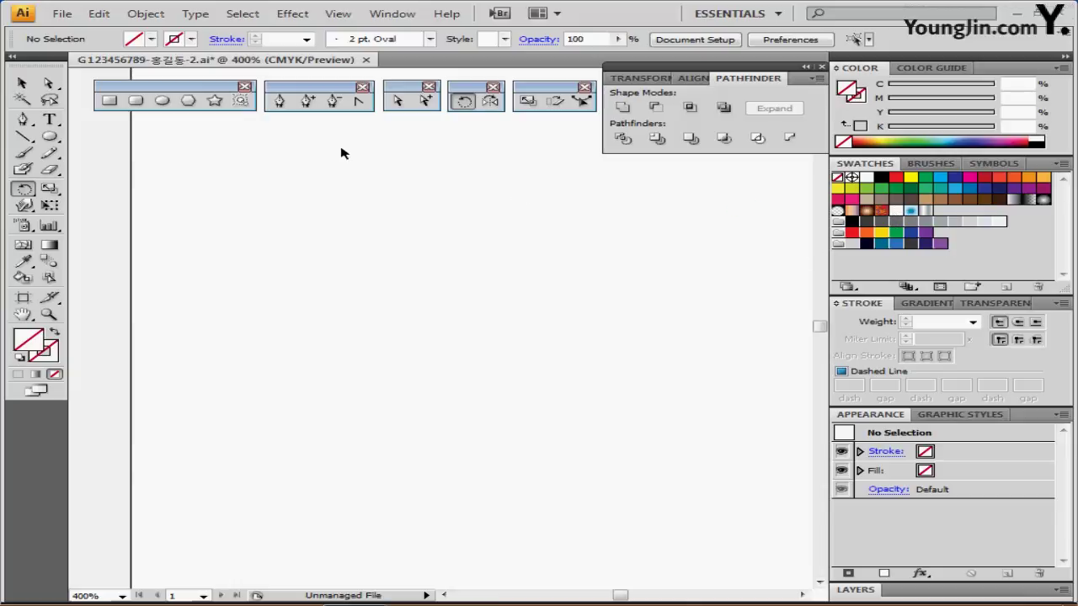
drag(393, 147, 452, 199)
key(ctrl+z)
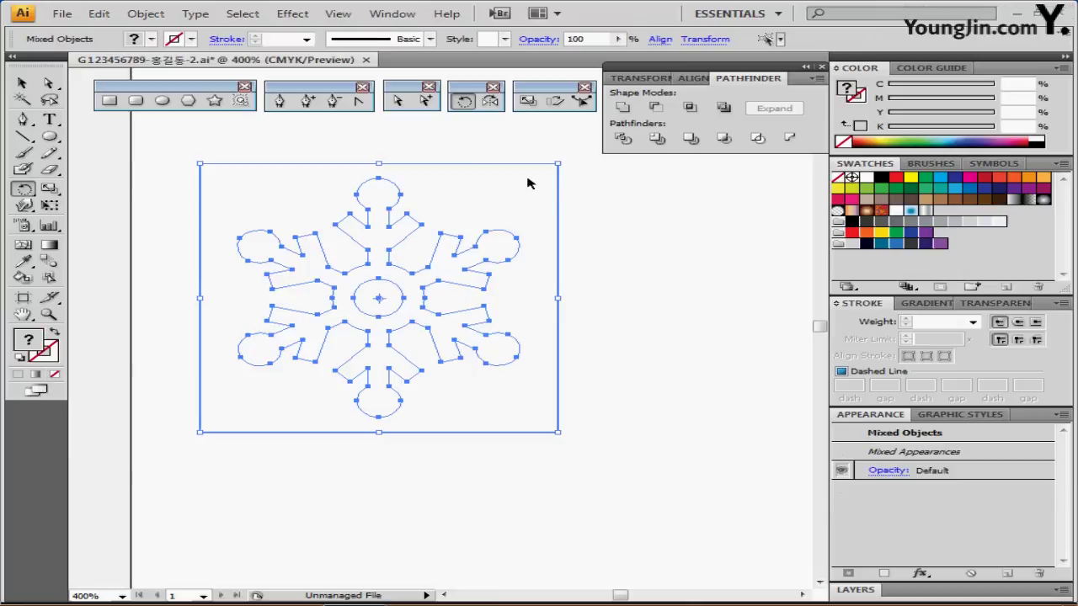
key(ctrl+z)
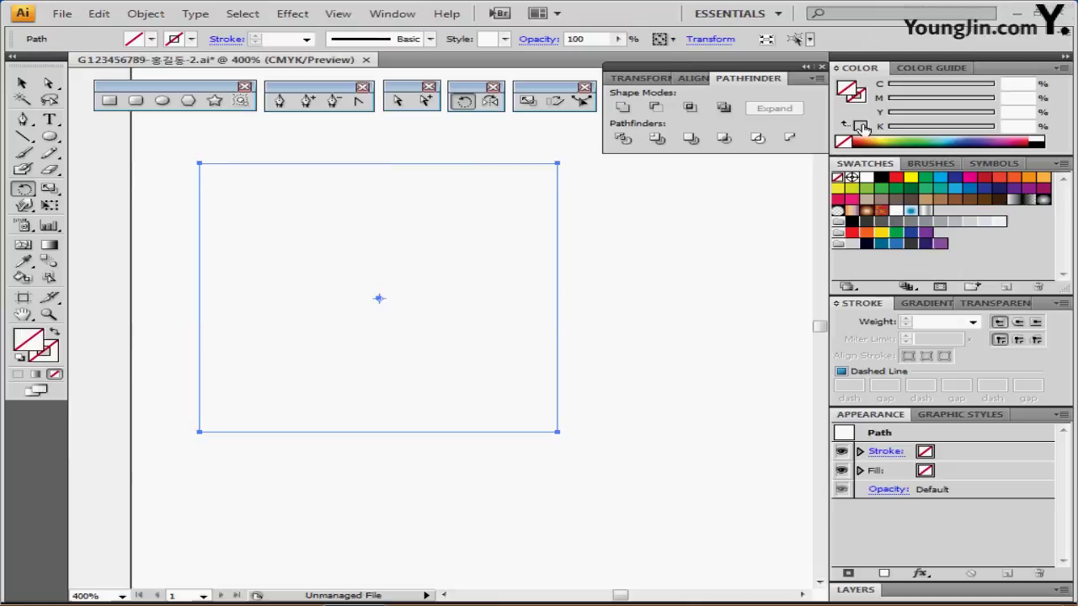
click(861, 126)
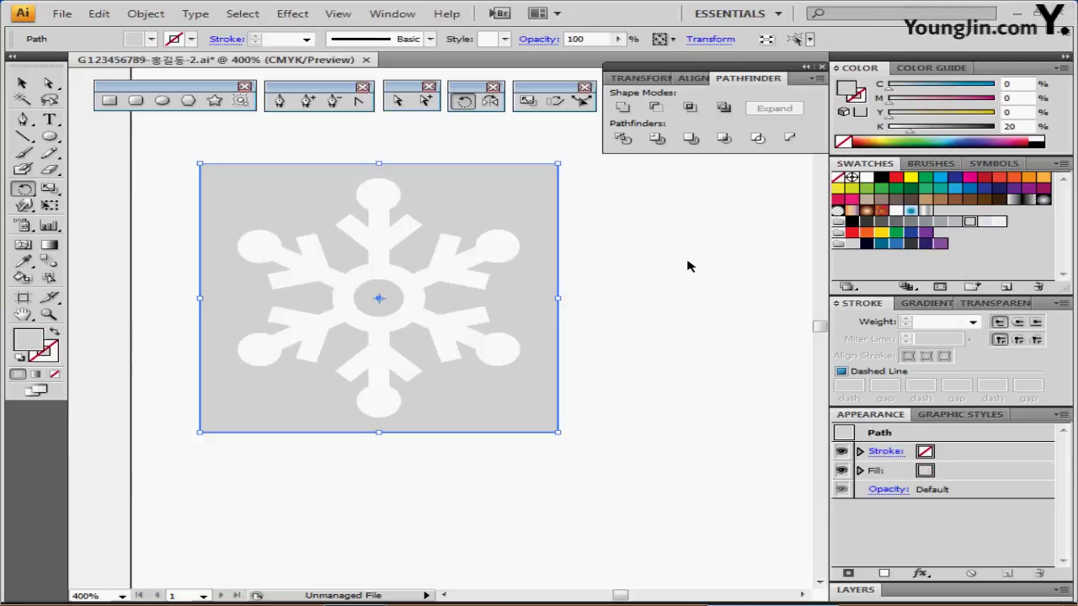
key(ctrl+shift+a)
drag(616, 350, 491, 273)
alt+click(541, 320)
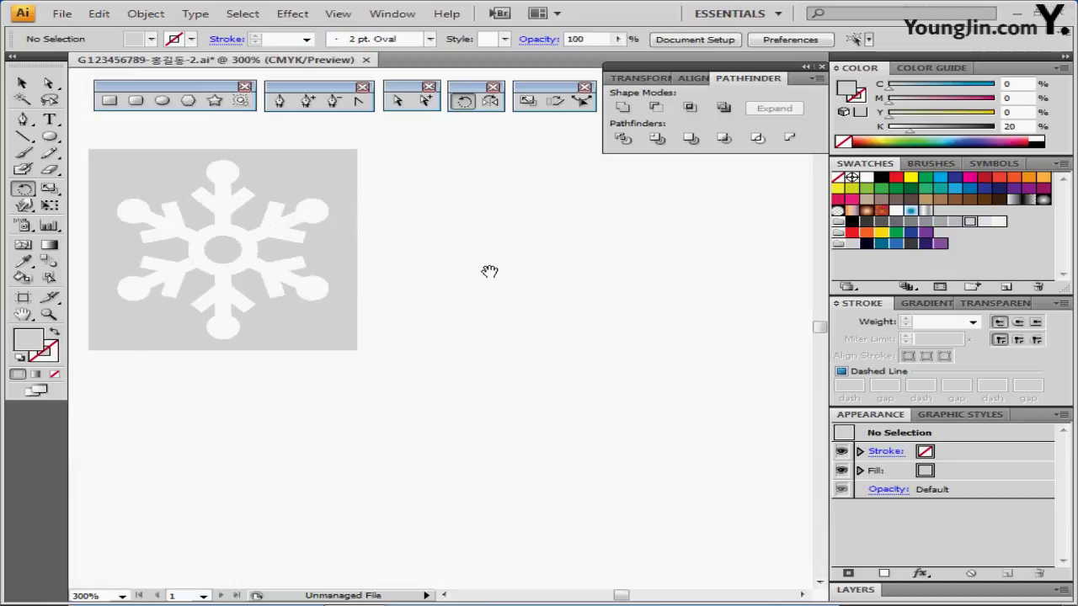
- Select the yellow snowboarder silhouette beside the snowflake, cut it and paste it back in place
scroll(474, 312, up, 2)
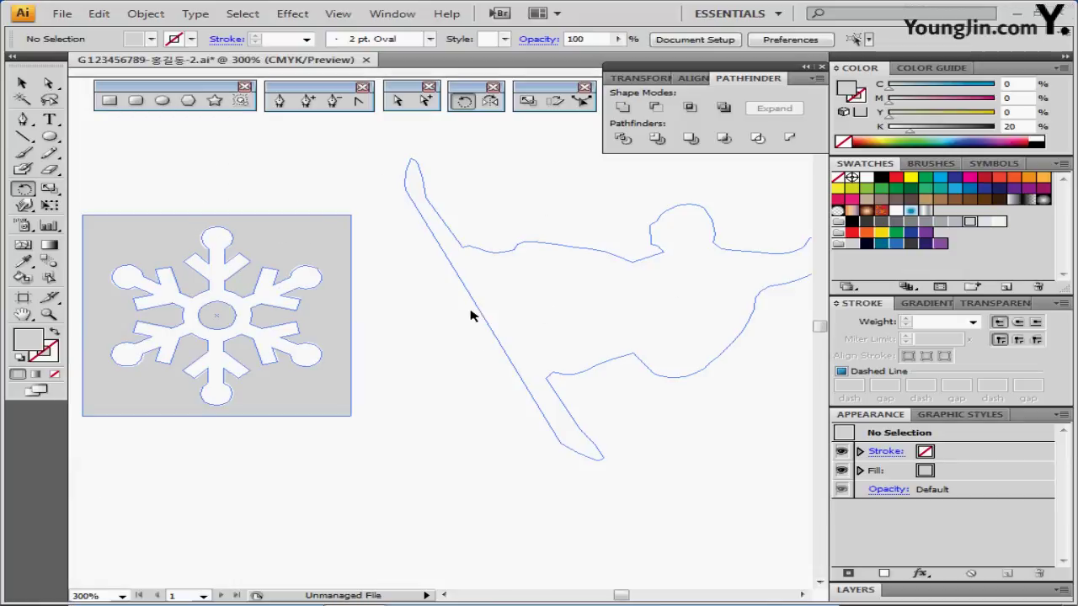
drag(469, 313, 391, 315)
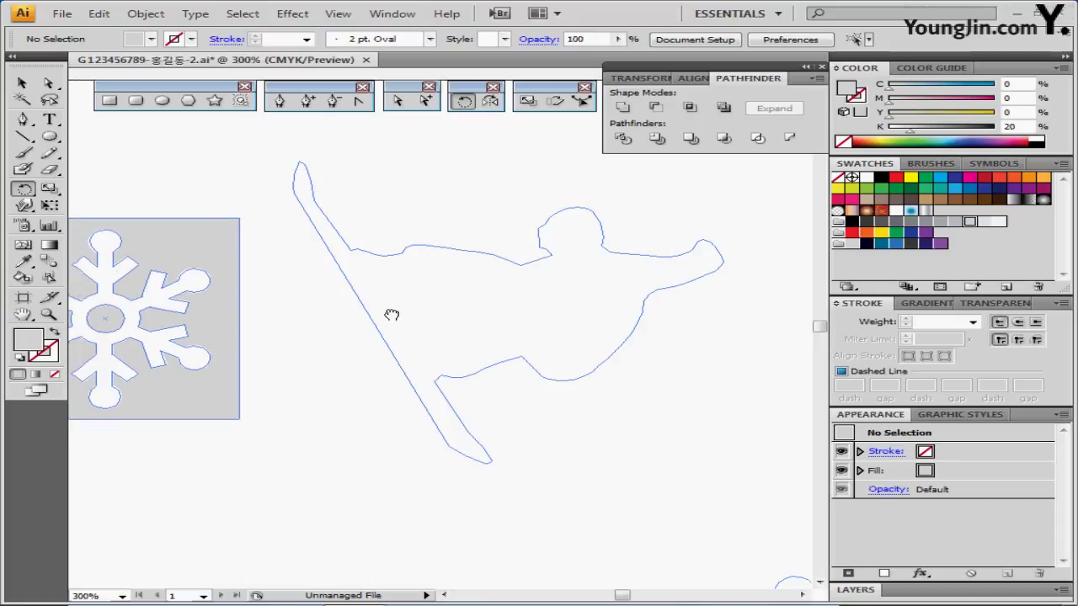
click(427, 246)
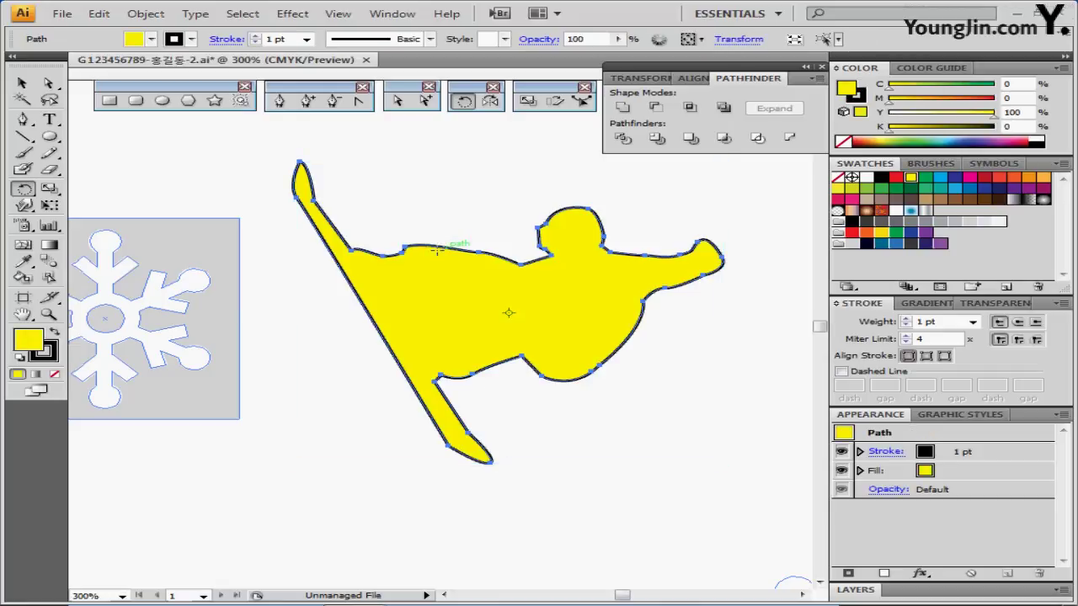
drag(426, 283, 425, 268)
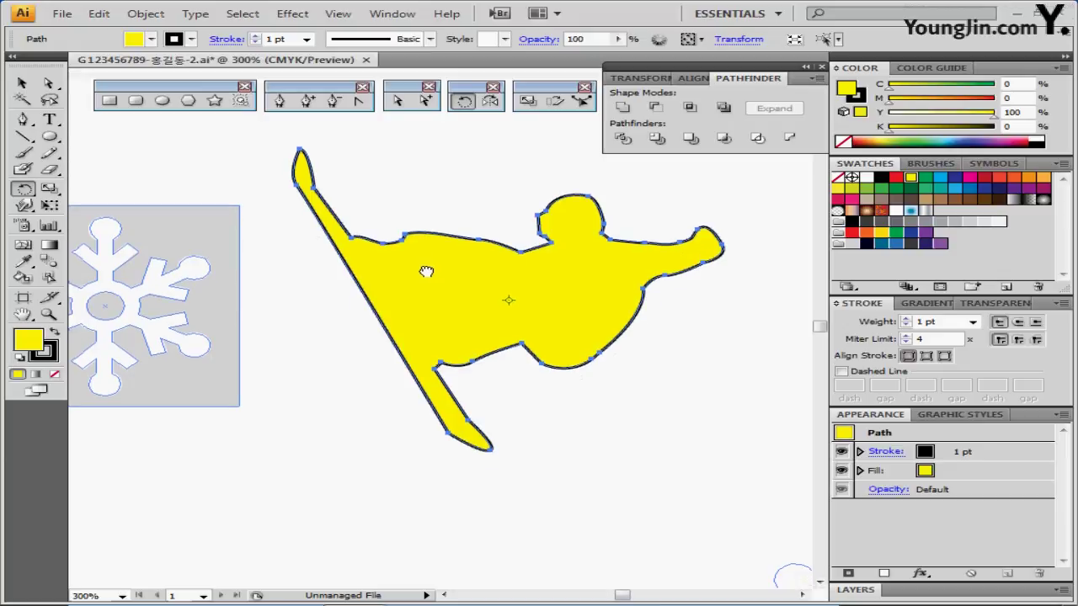
click(350, 231)
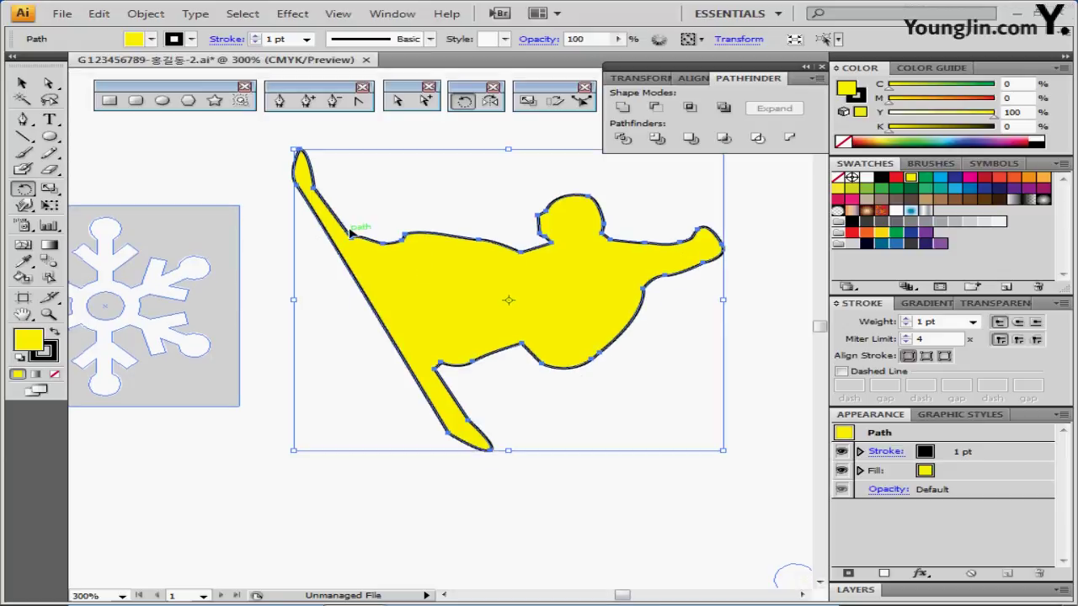
key(ctrl+x)
key(ctrl+f)
- Show all hidden objects and remove the three small cutout shapes on the snowboarder from the selection
key(ctrl+alt+3)
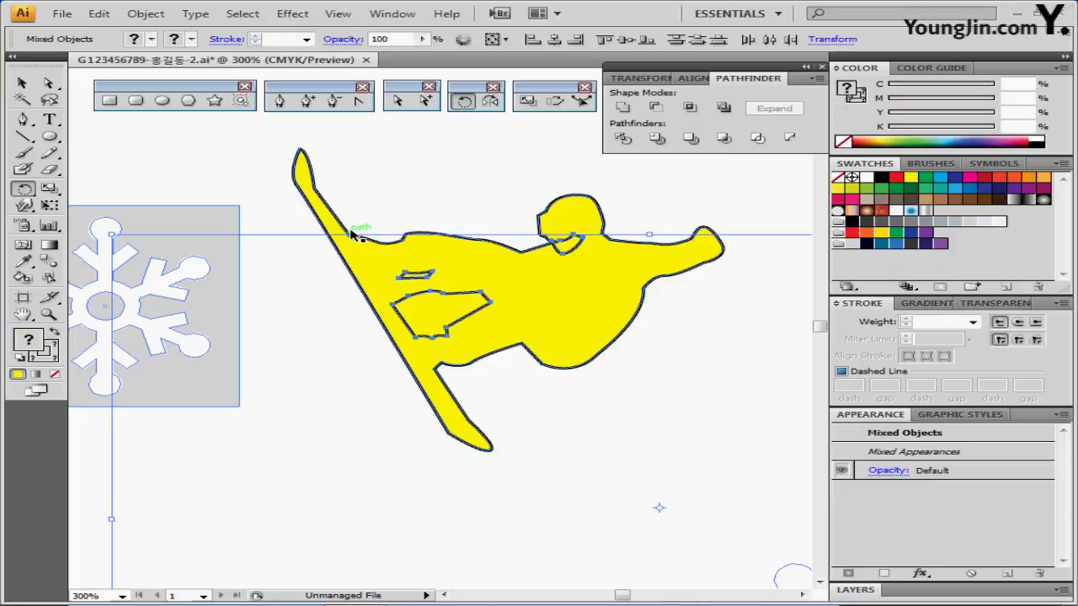
ctrl+shift+click(416, 274)
ctrl+shift+click(446, 295)
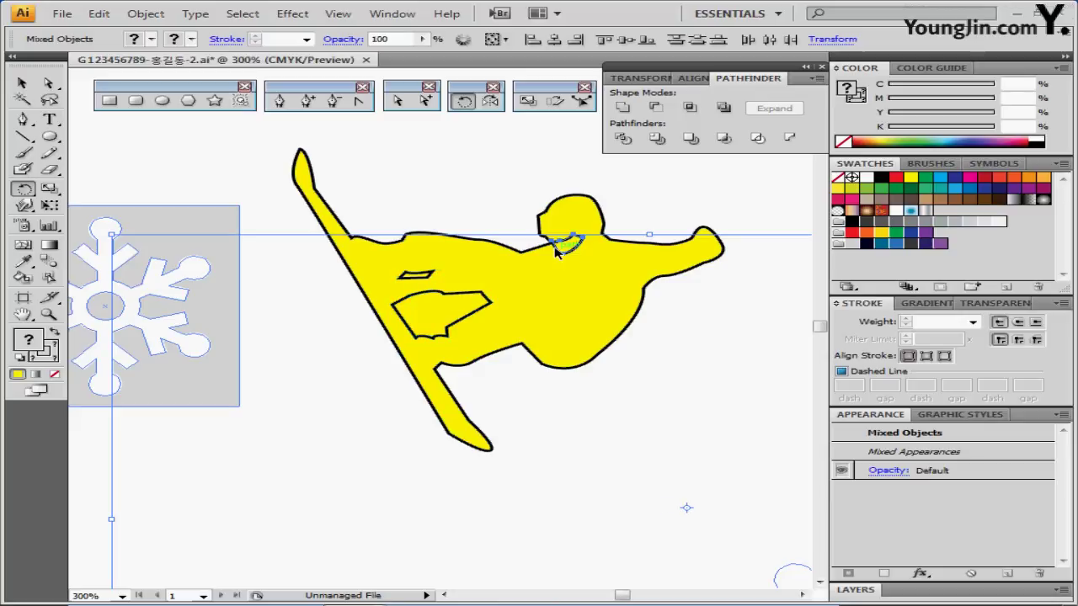
ctrl+shift+click(564, 251)
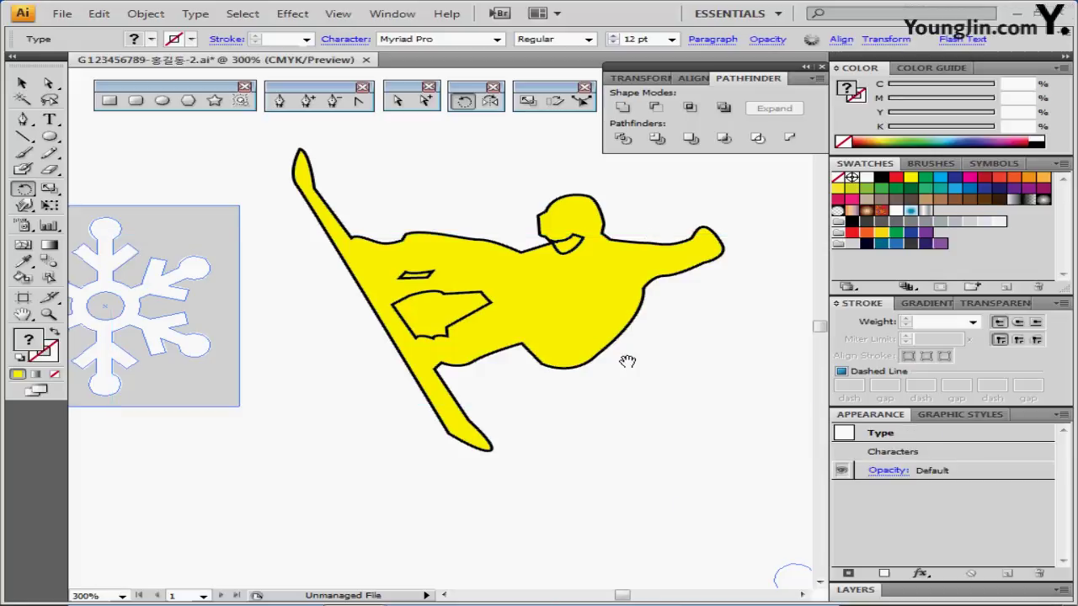
- Select the snowboarder silhouette with its three inner shapes and cut them out using Minus Front
drag(628, 364, 619, 353)
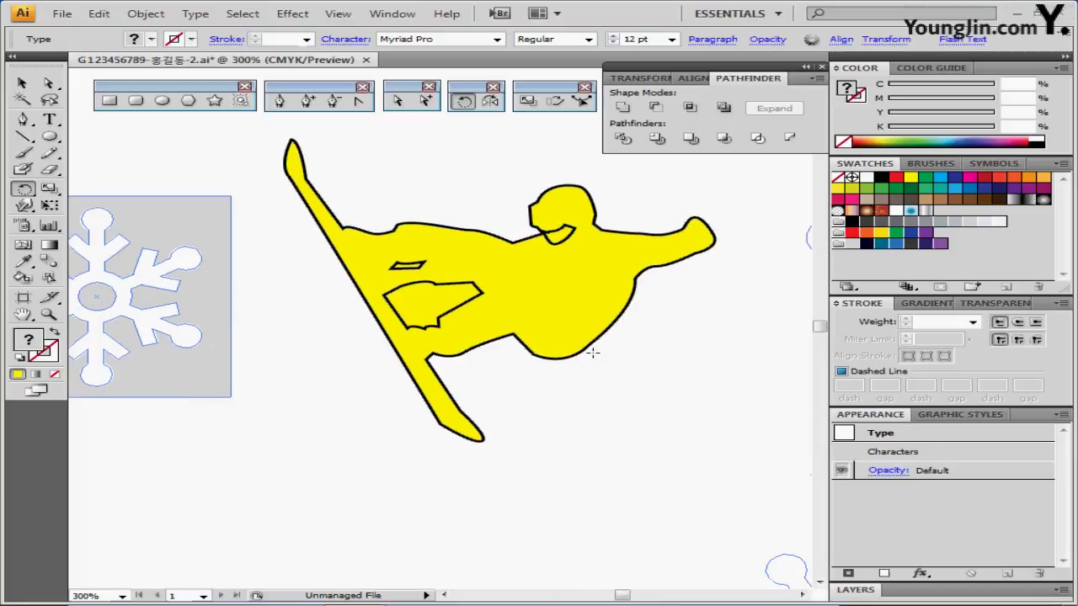
ctrl+click(361, 183)
drag(361, 183, 647, 353)
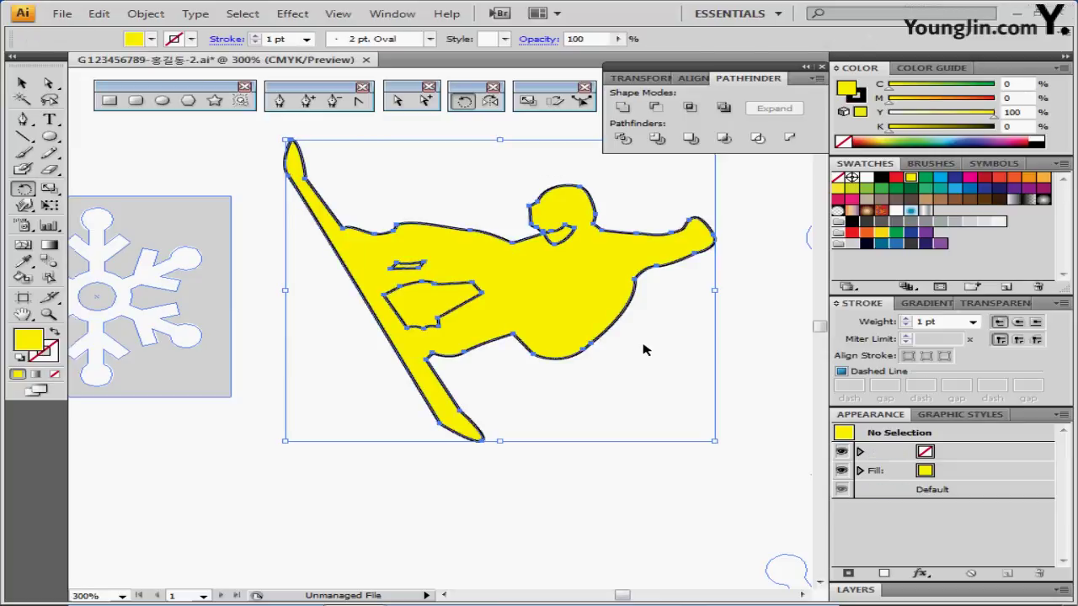
click(656, 108)
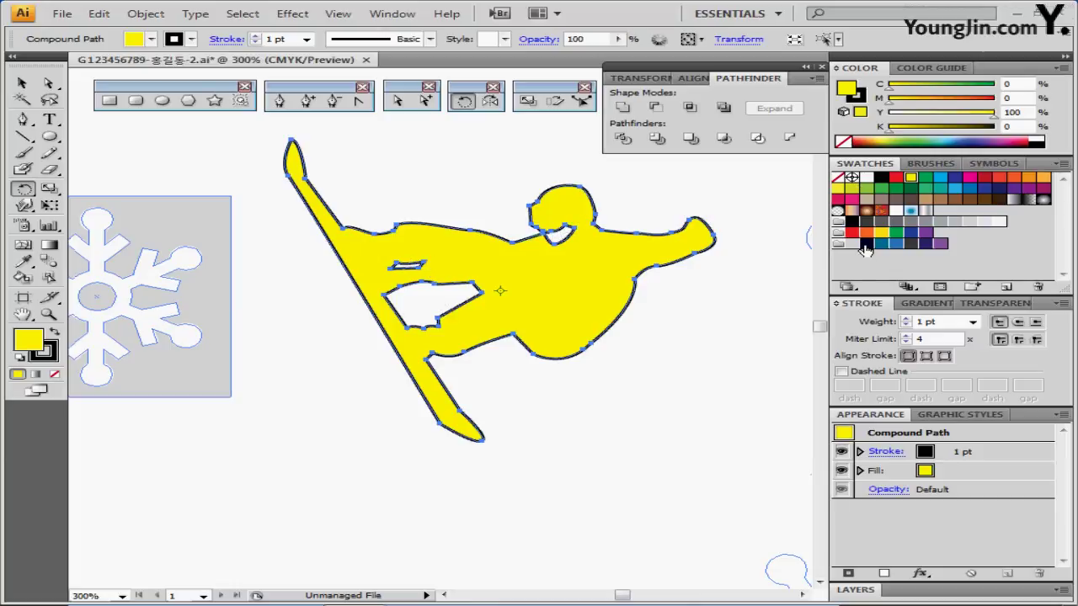
- Fill the snowboarder with the dark navy swatch (C80 M80 Y0 K90), set its stroke to None and clear the selection
click(863, 245)
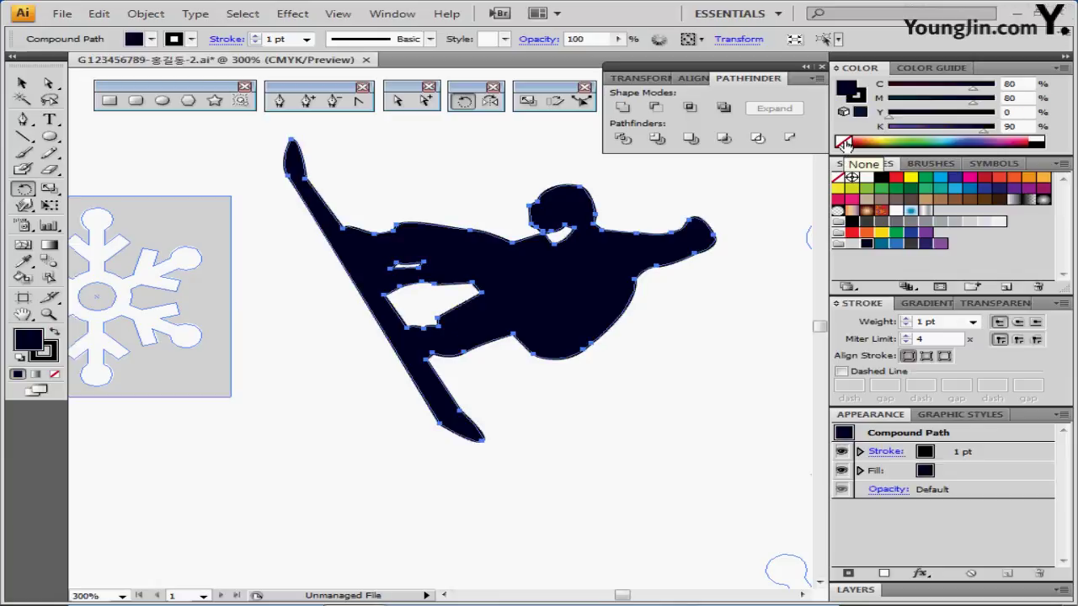
click(858, 96)
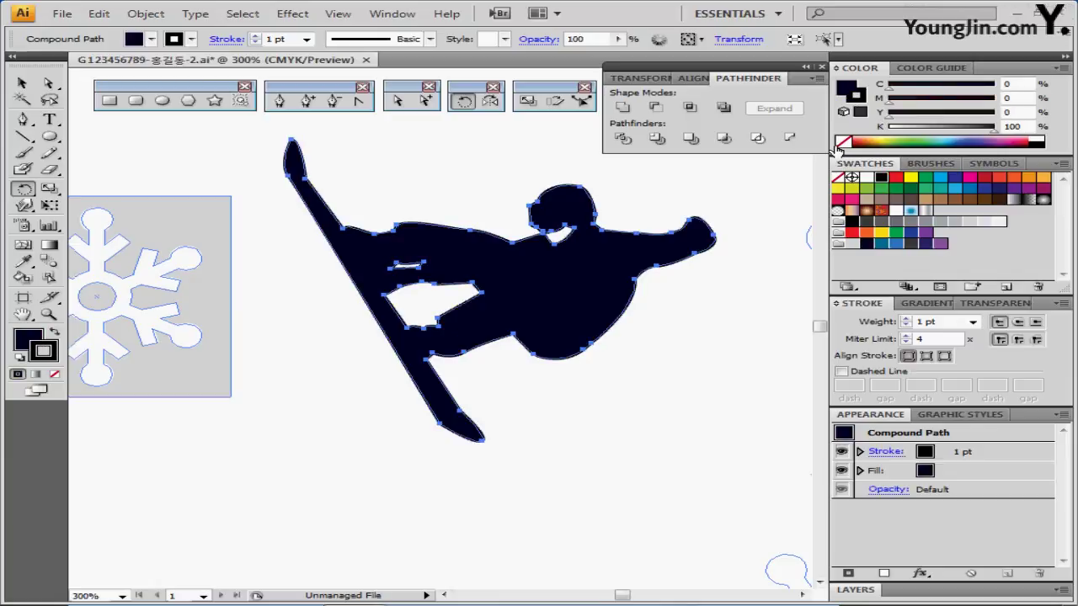
click(842, 145)
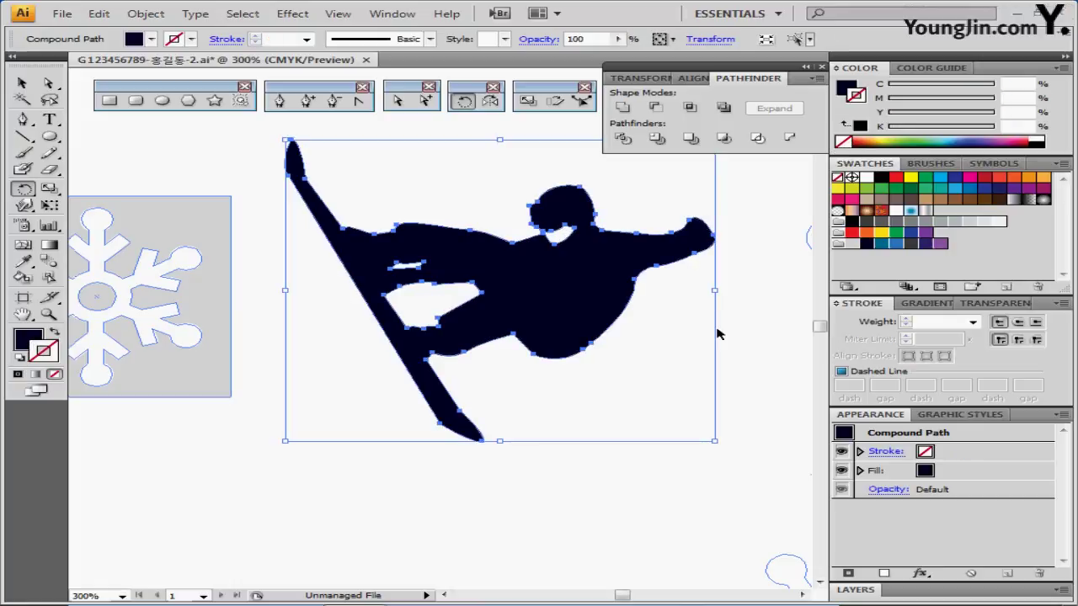
ctrl+click(720, 318)
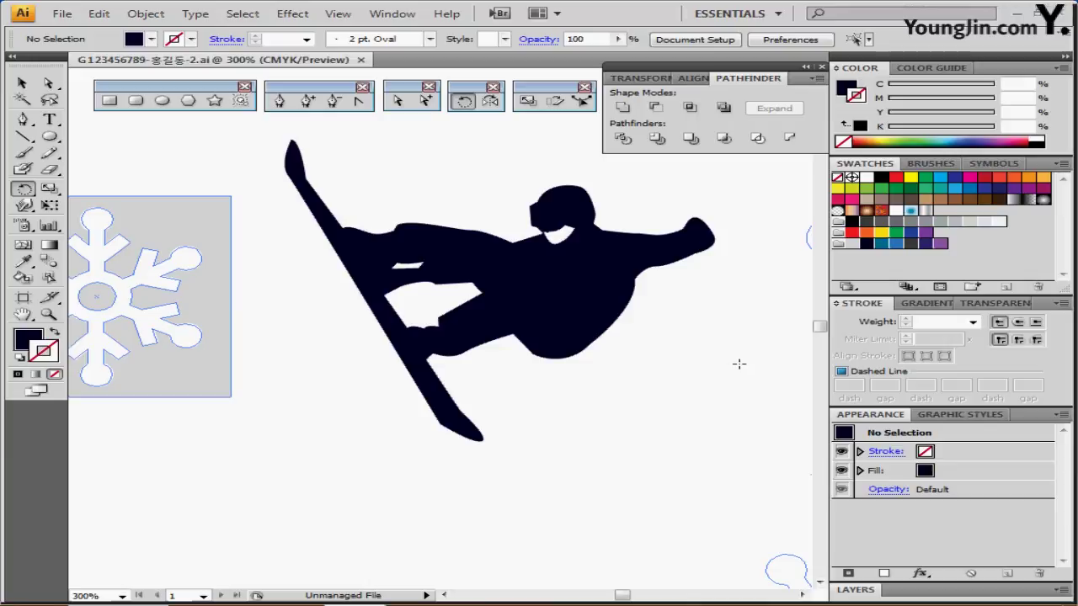
- Delete the black text line lying over the large curved guide outline beside the snowboarder
scroll(749, 365, right, 3)
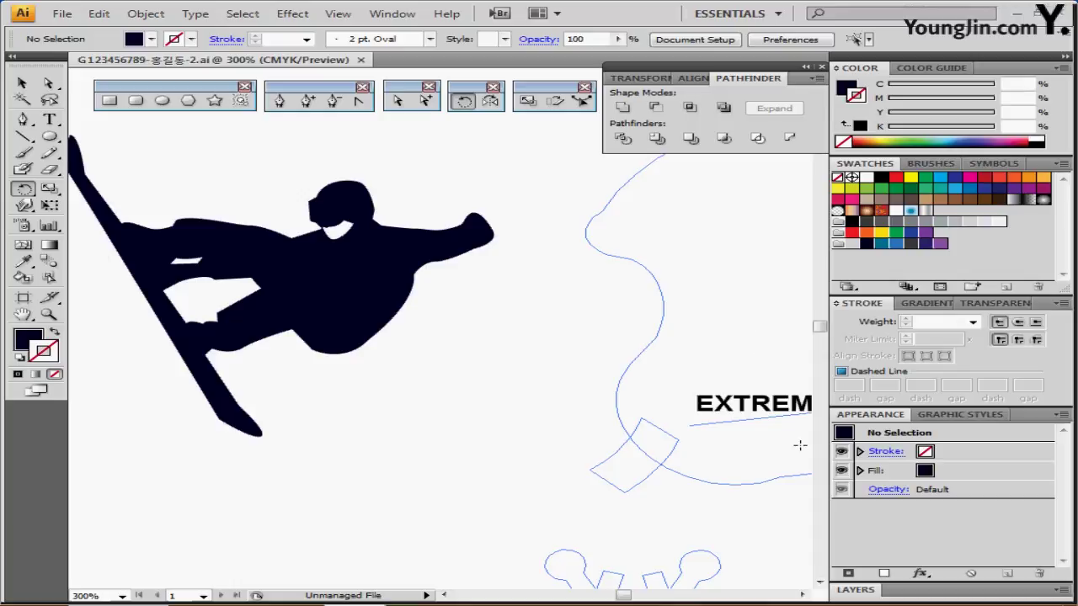
click(800, 404)
key(Delete)
- Choose the Rounded Rectangle tool with no fill and a 1 pt black stroke at the overlapping capsule guides
drag(787, 400, 378, 394)
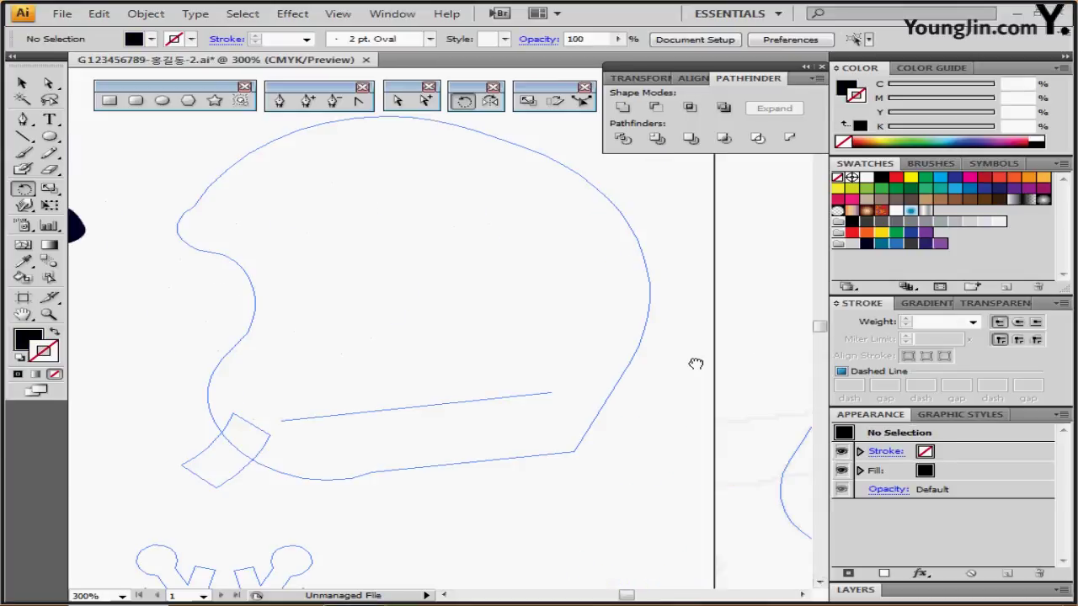
drag(696, 363, 200, 399)
drag(499, 428, 330, 363)
ctrl+alt+click(419, 363)
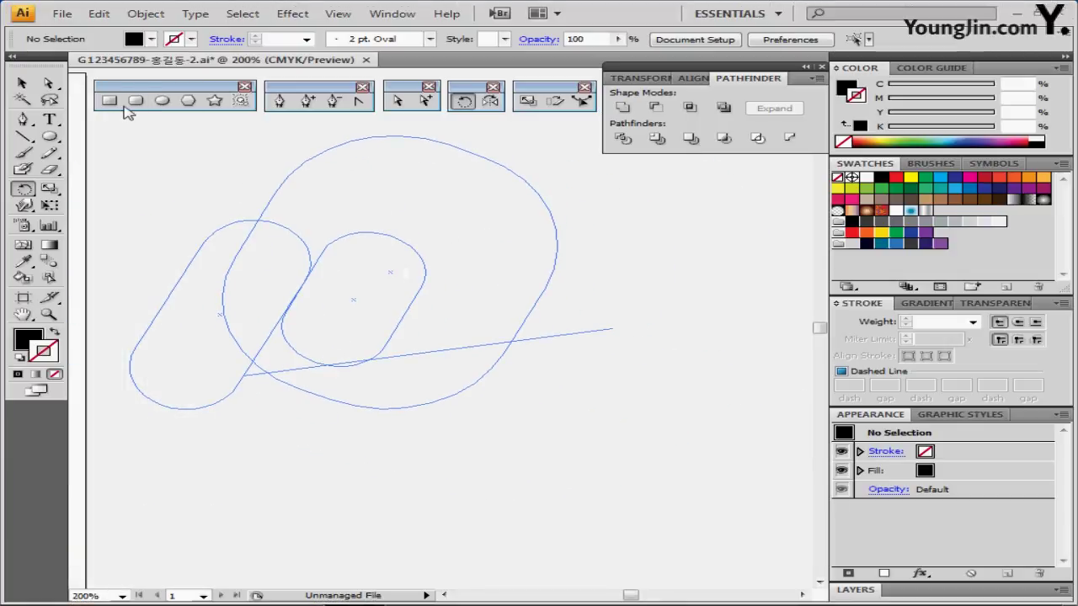
click(135, 100)
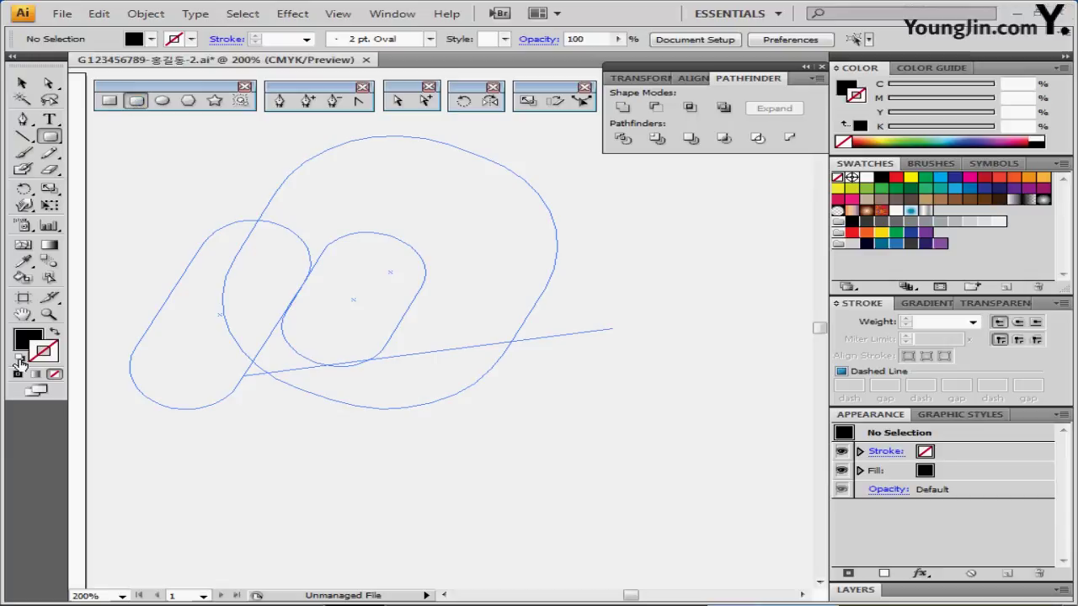
click(20, 360)
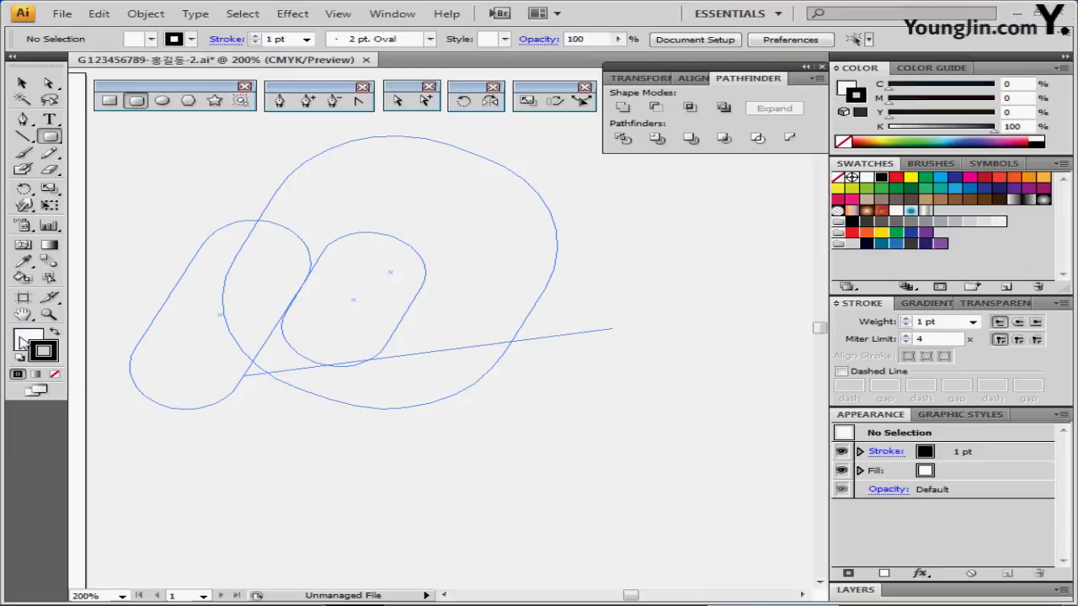
click(54, 374)
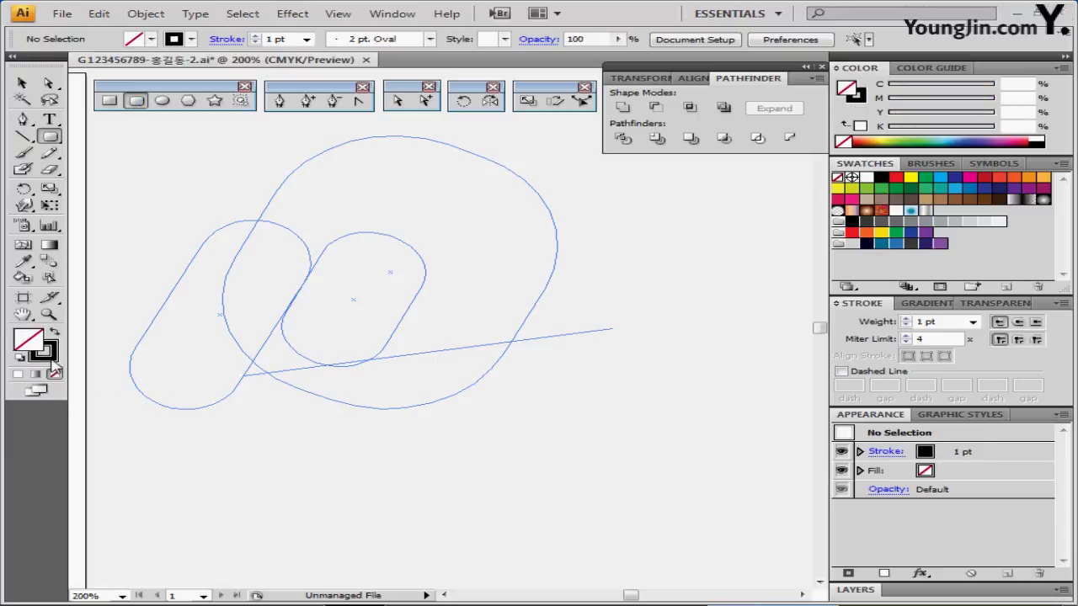
click(51, 352)
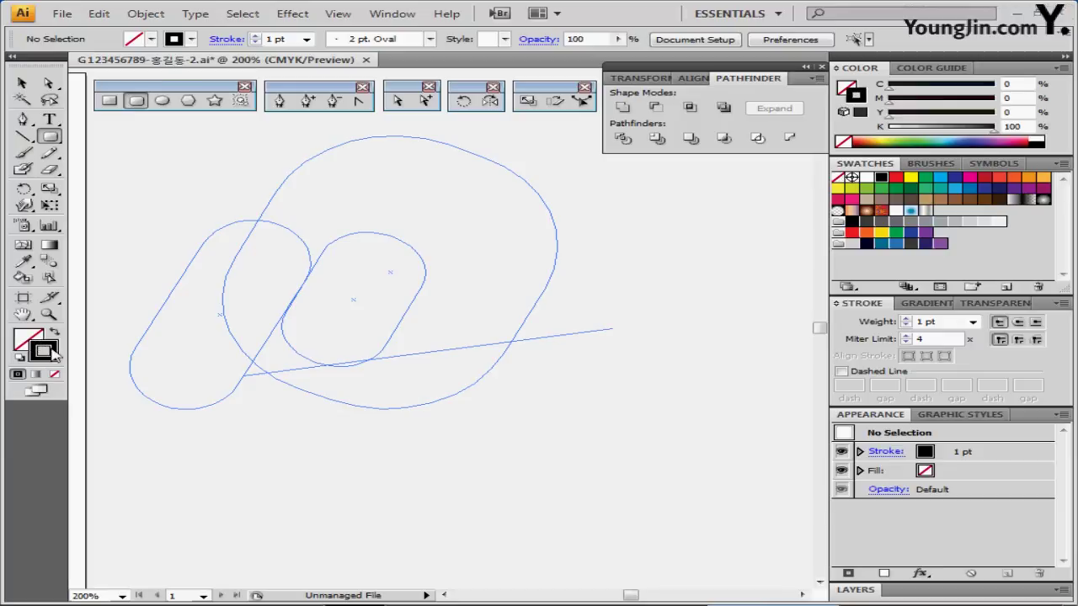
- Create a rounded rectangle 50 mm wide and 60 mm high with a 20 mm corner radius over the capsule guides
click(289, 155)
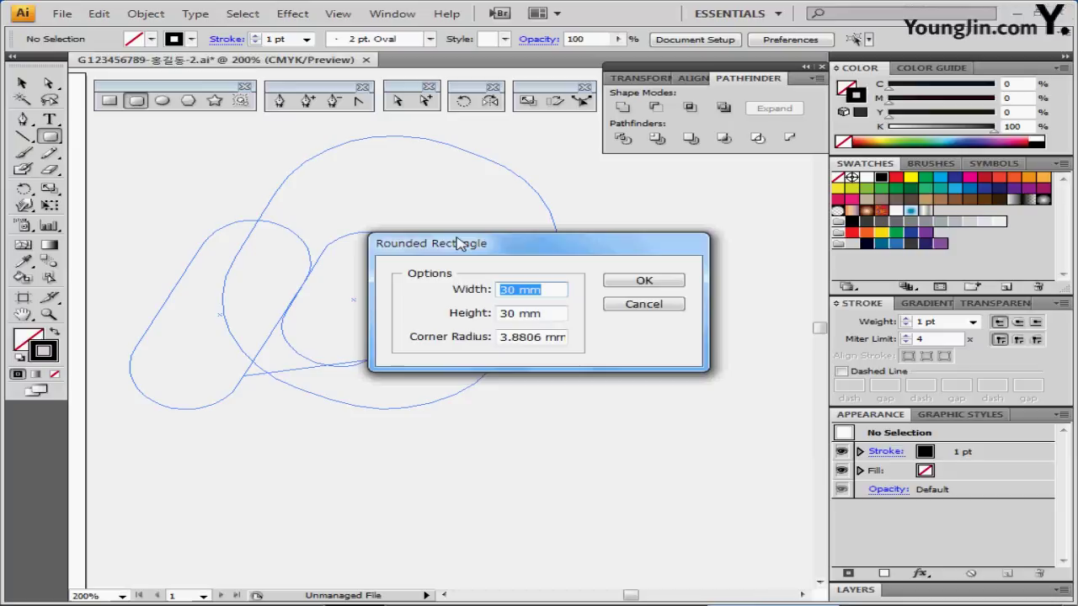
text(50)
key(Tab)
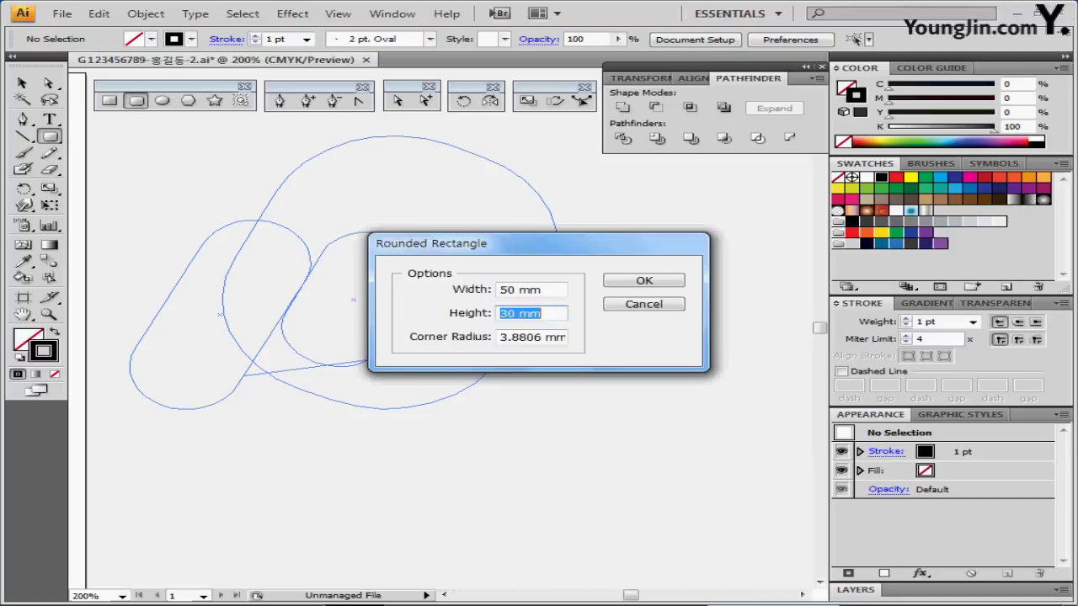
text(60)
key(Tab)
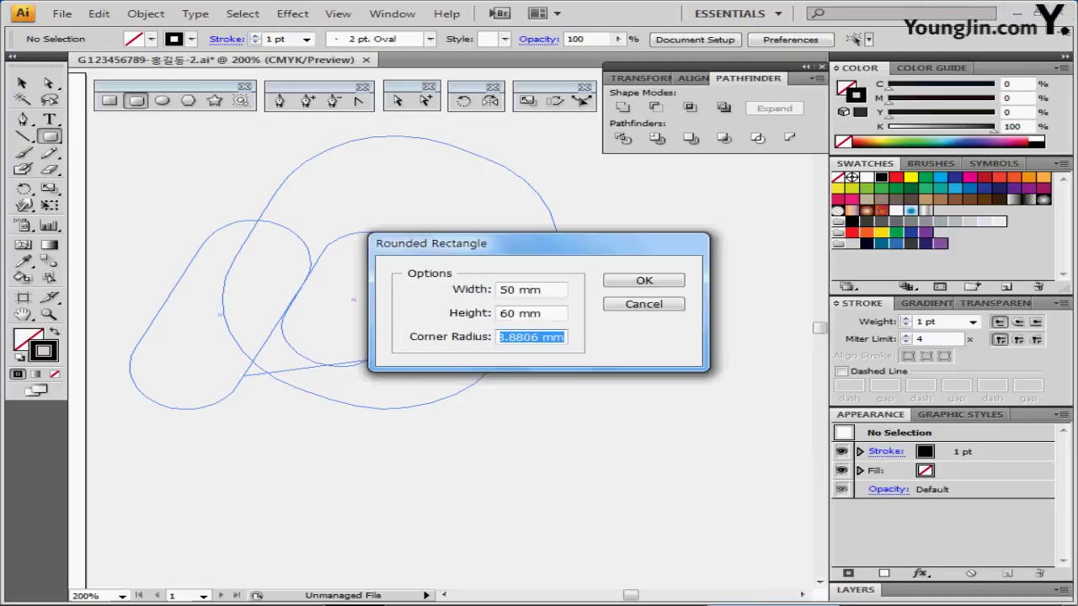
text(20)
key(Return)
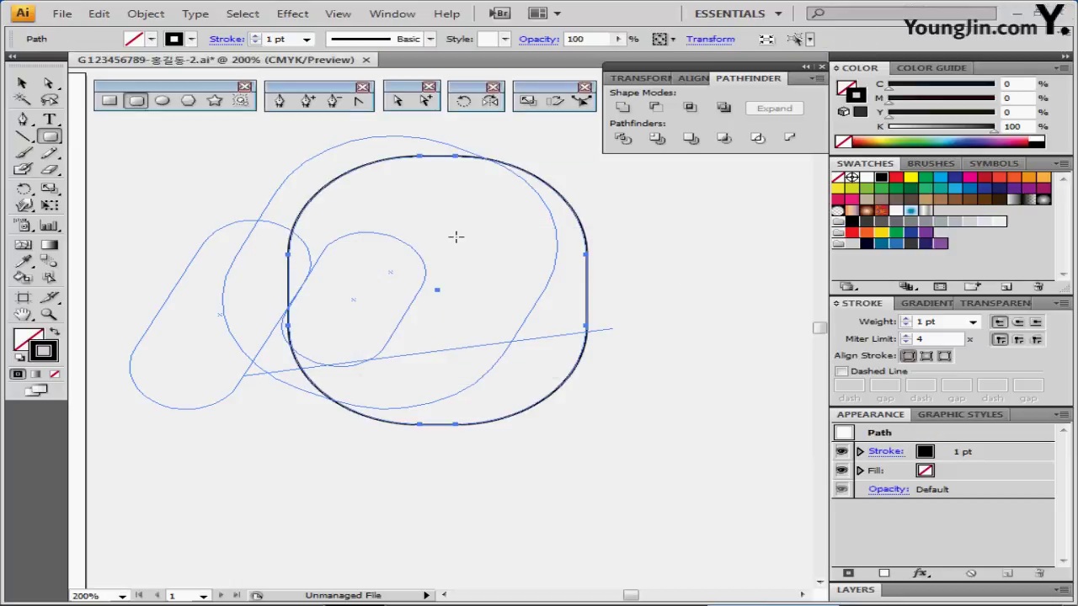
- Fit the rounded rectangle onto the largest guide outline by moving it and rotating it -25°, and clear the selection
drag(437, 293, 399, 271)
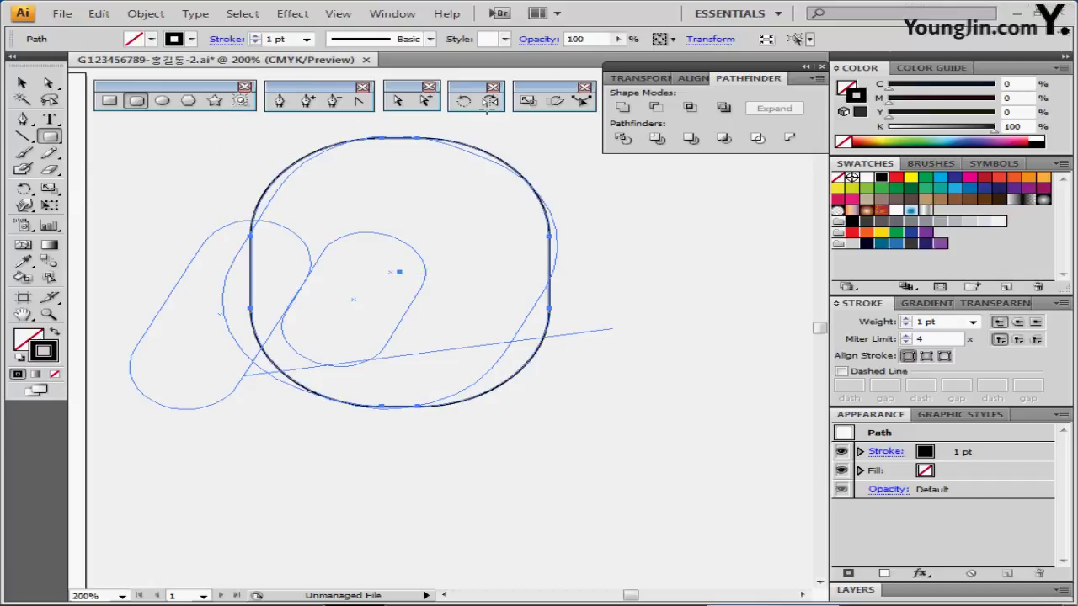
double_click(469, 108)
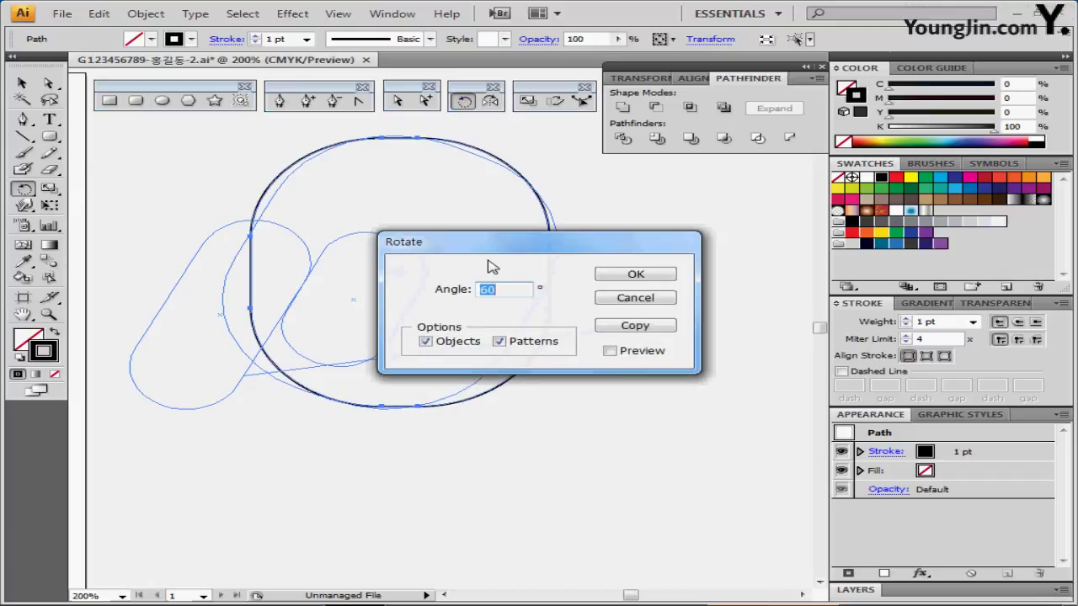
text(-25)
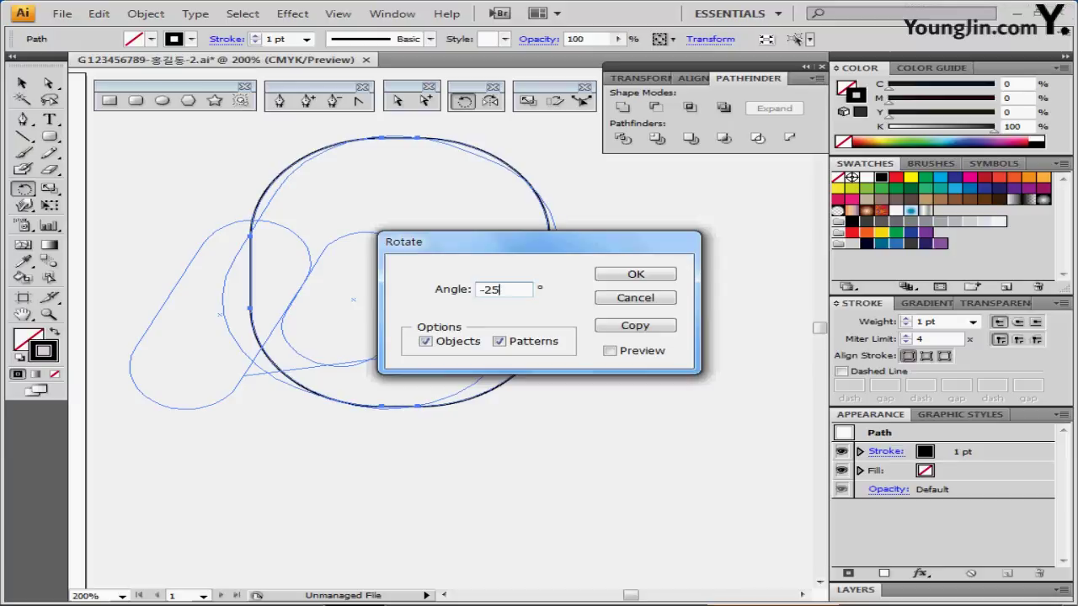
key(Return)
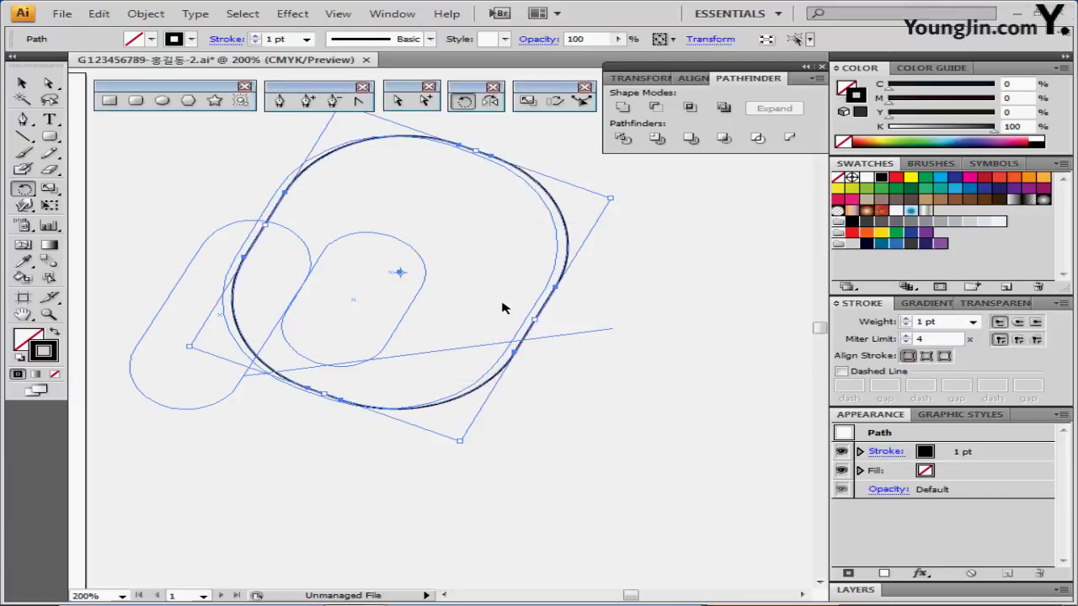
key(Left)
key(Left)
key(Left)
key(Left)
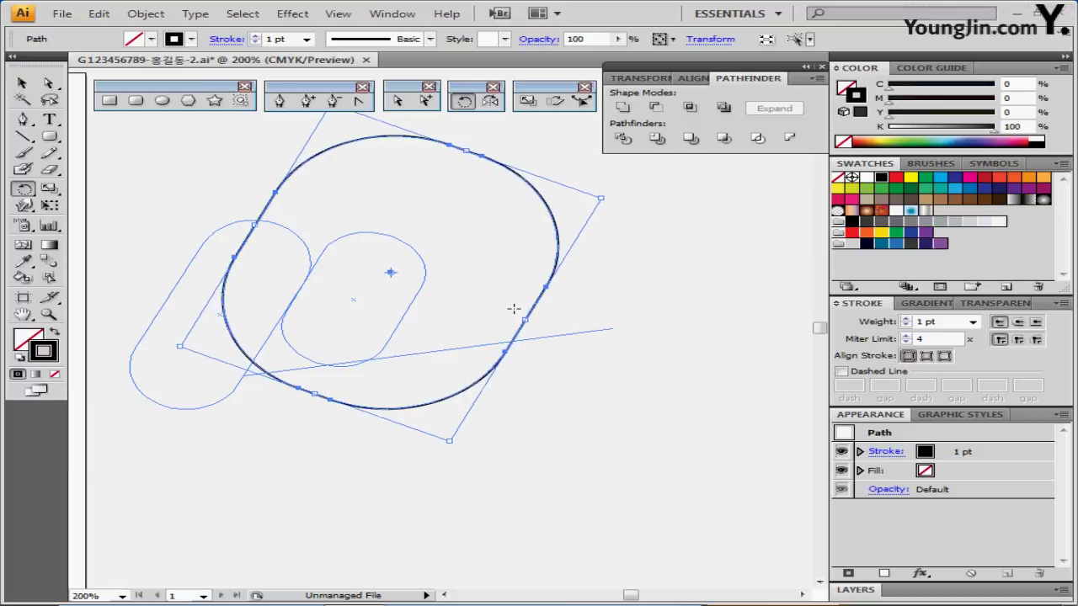
drag(425, 372, 550, 327)
ctrl+click(383, 438)
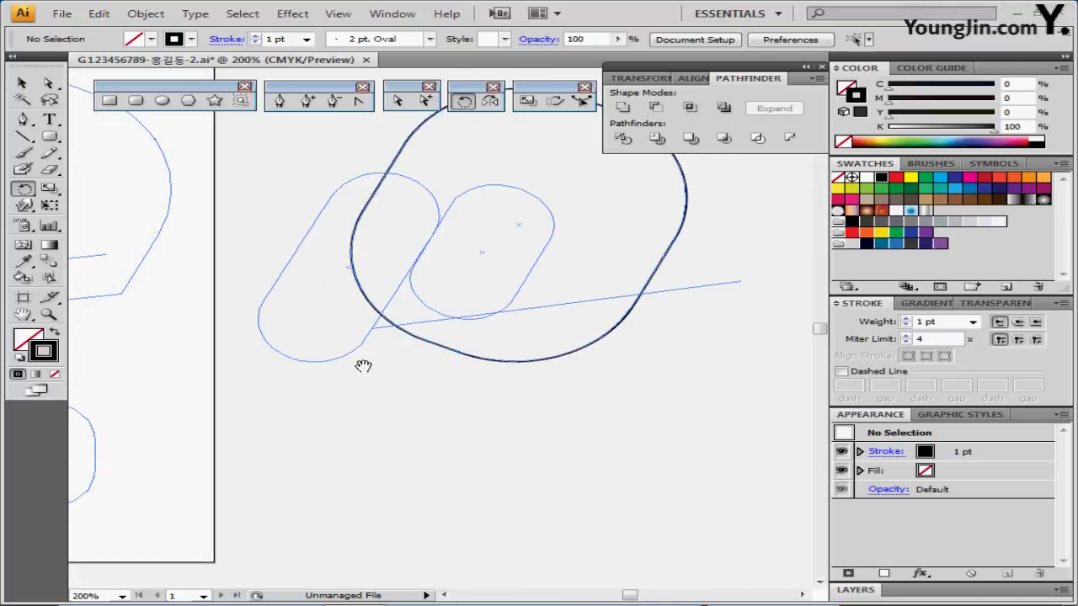
- Draw a tall, narrow upright rounded rectangle over the slanted capsule guide beside the large rounded shape
drag(333, 413, 293, 480)
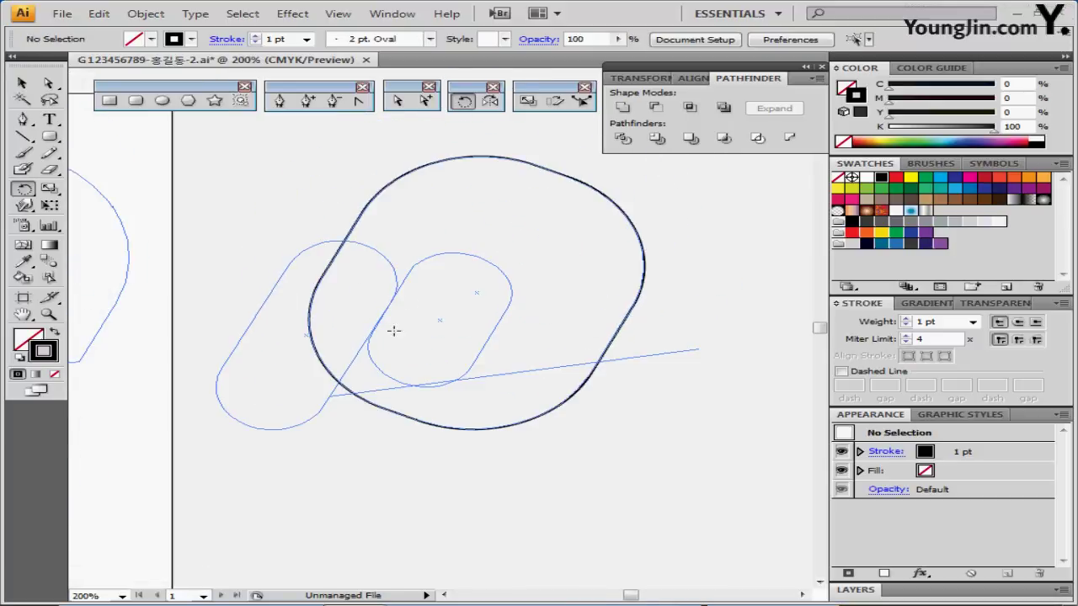
click(136, 101)
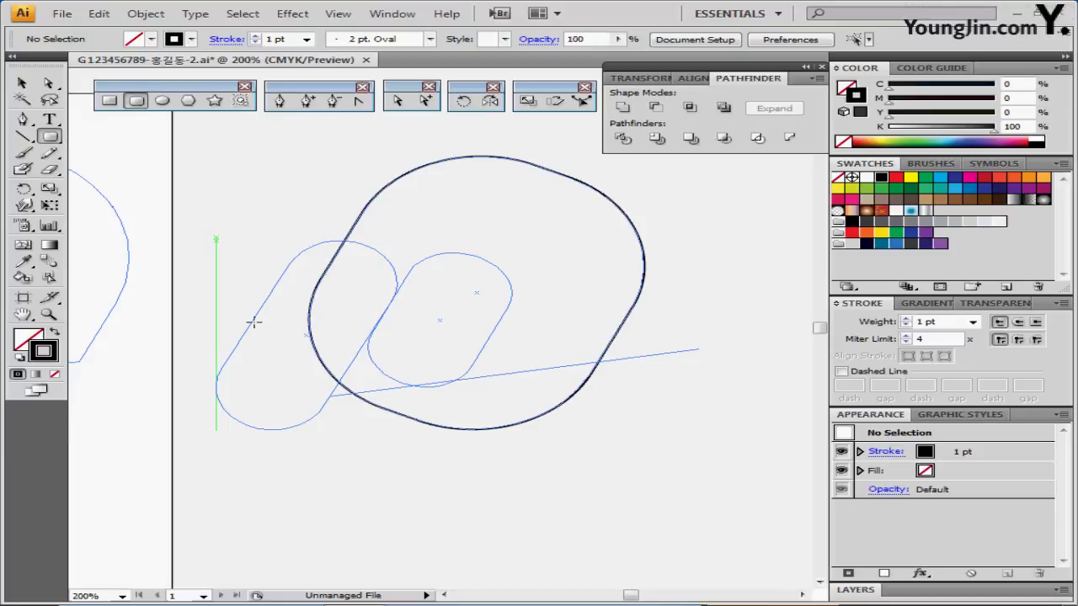
drag(217, 238, 317, 455)
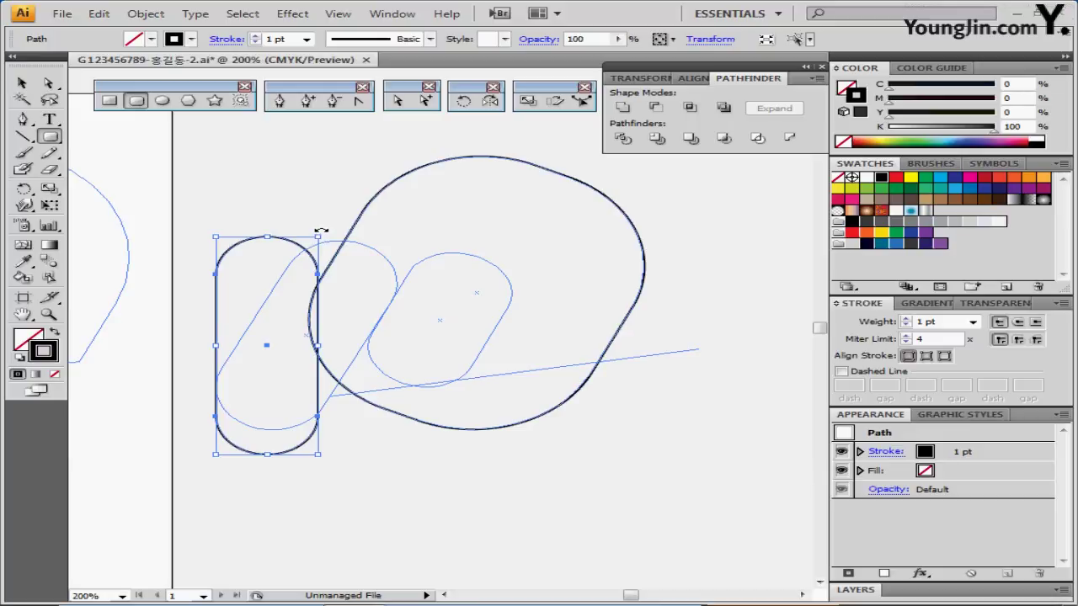
- Rotate and move the narrow rounded rectangle to fit the slanted capsule guide, adjust its size slightly, and clear the selection
drag(321, 230, 377, 281)
mouse_move(286, 341)
mouse_down()
mouse_move(312, 337)
mouse_move(357, 367)
mouse_up()
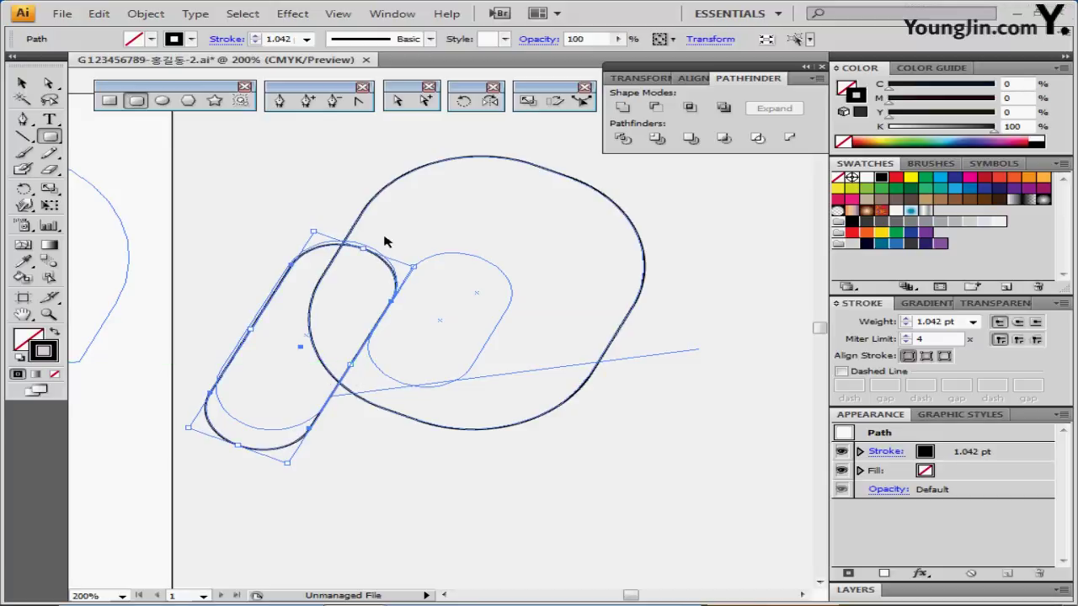
drag(315, 229, 314, 225)
click(321, 196)
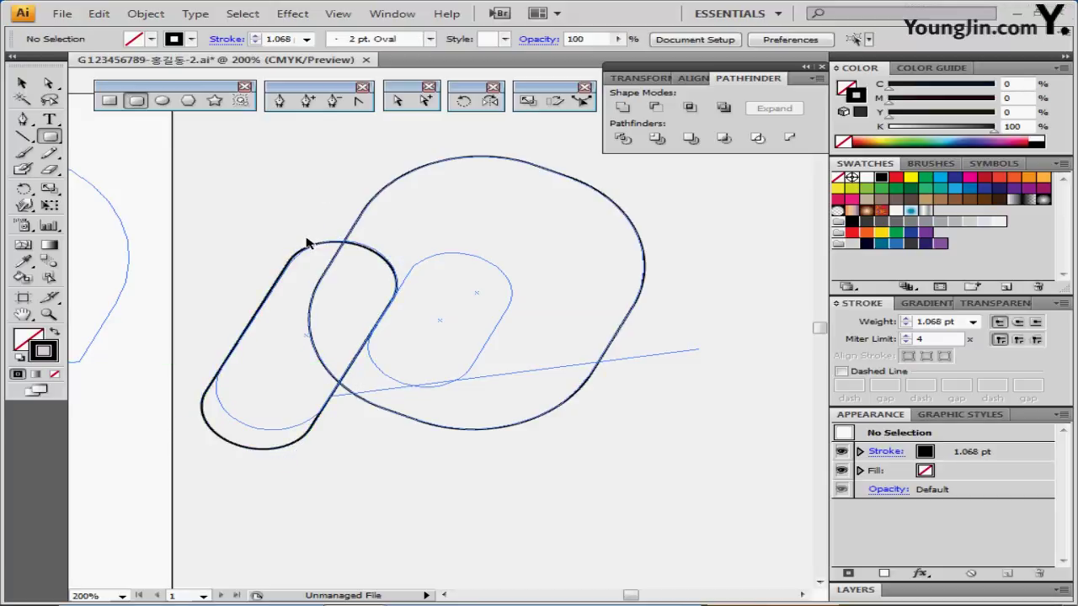
- Subtract the narrow slanted capsule from the large rounded shape with Minus Front and deselect the result
drag(281, 192, 365, 264)
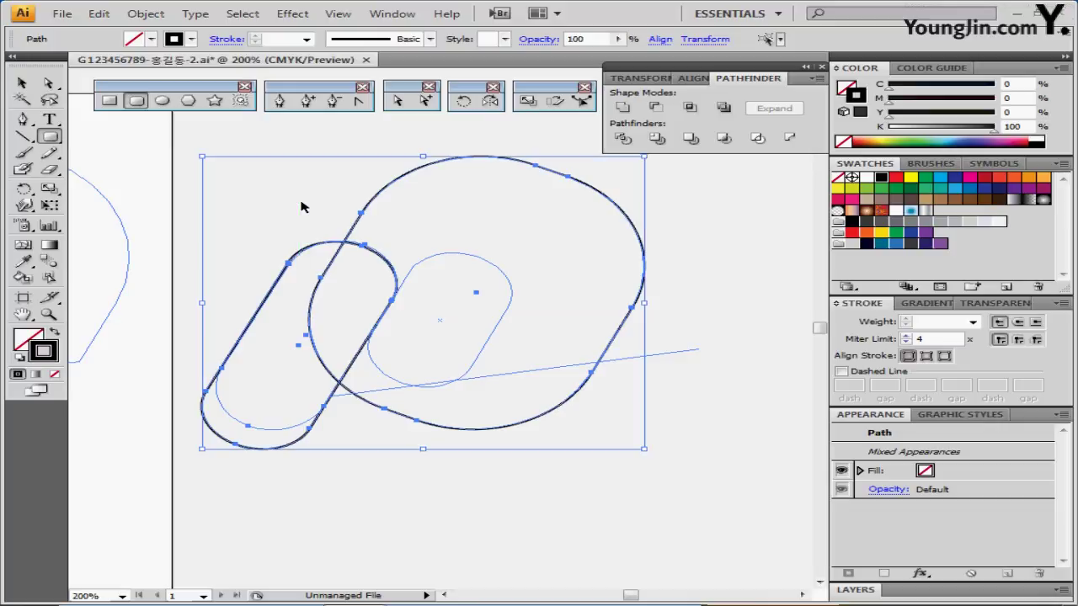
drag(621, 447, 667, 333)
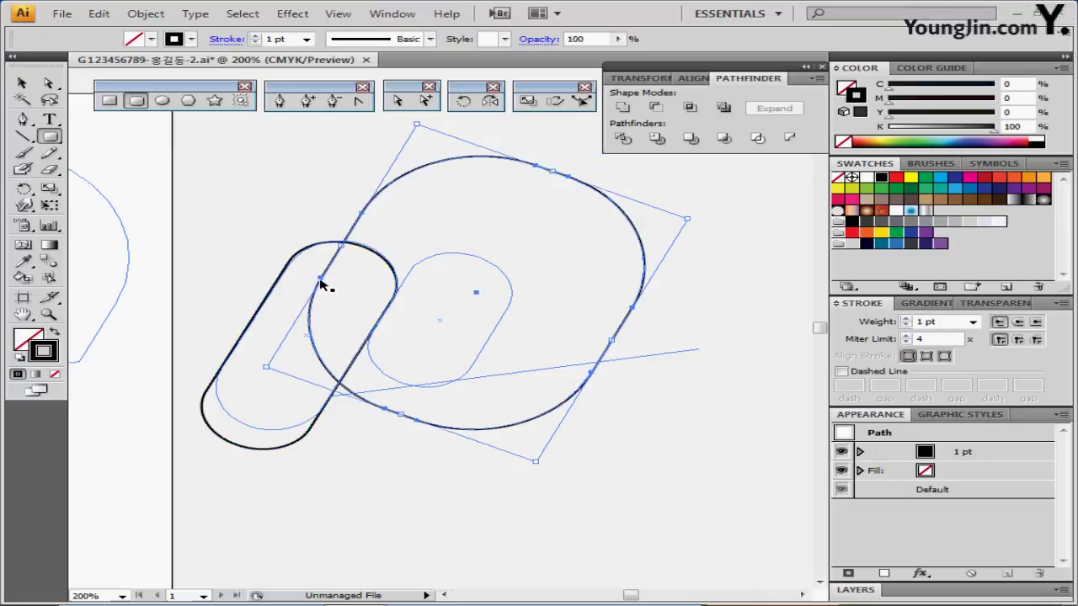
drag(393, 301, 649, 168)
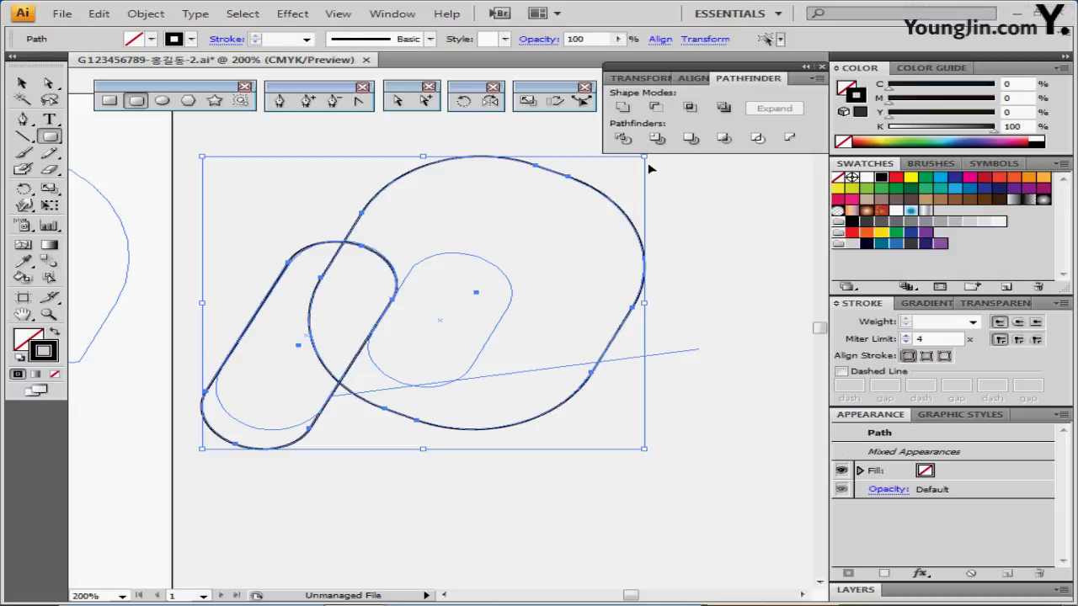
click(659, 108)
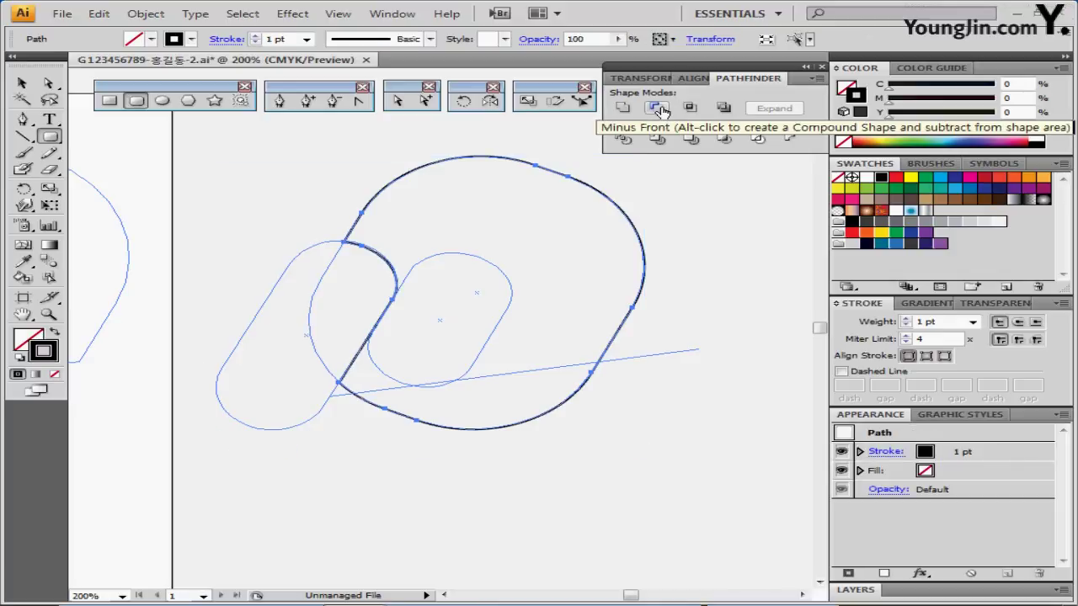
click(261, 204)
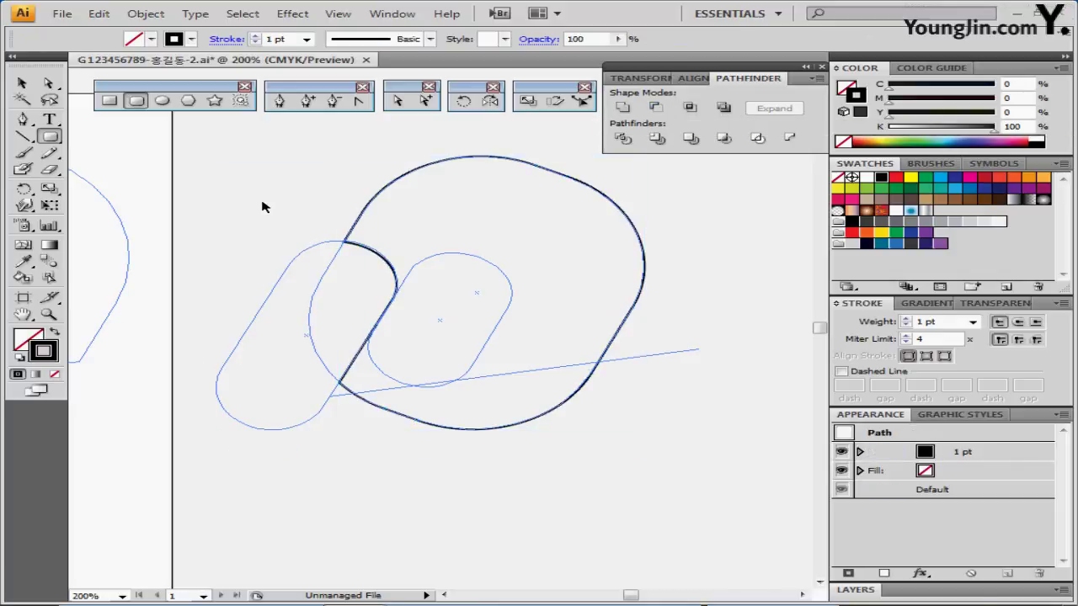
- Draw a straight line along the slanted guide across the lower part of the large shape, nudge it into place, and deselect it
drag(378, 337, 392, 321)
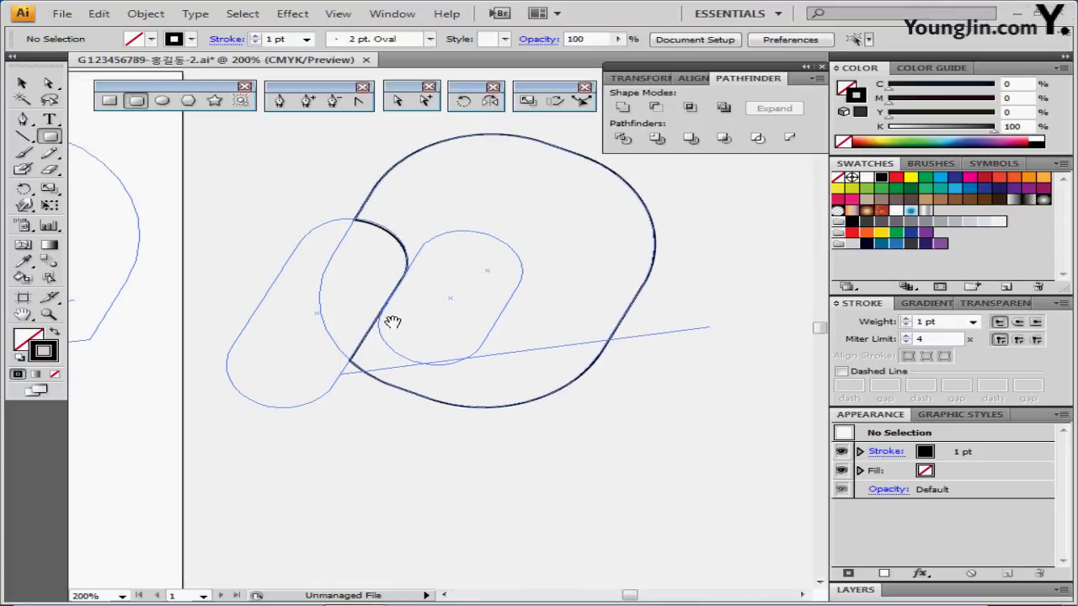
key(backslash)
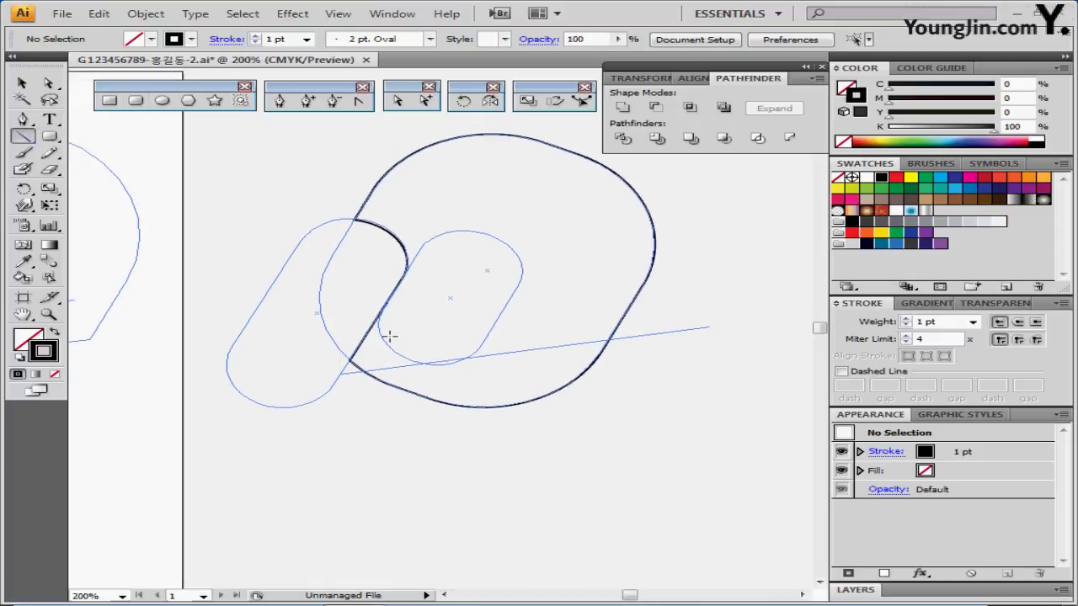
drag(319, 375, 718, 327)
key(Down)
key(Down)
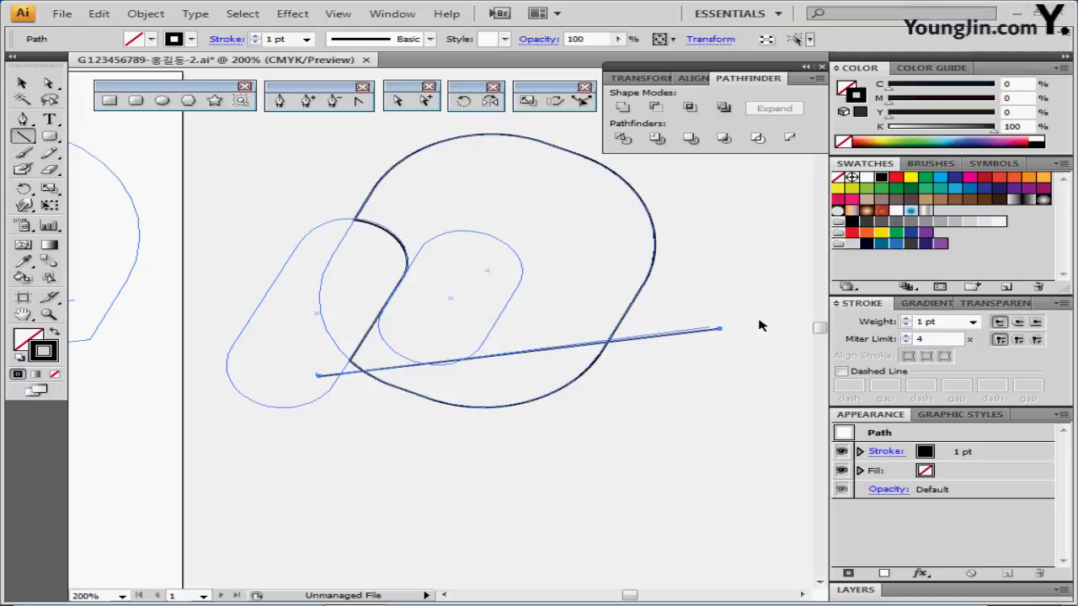
key(ctrl)
drag(726, 327, 727, 326)
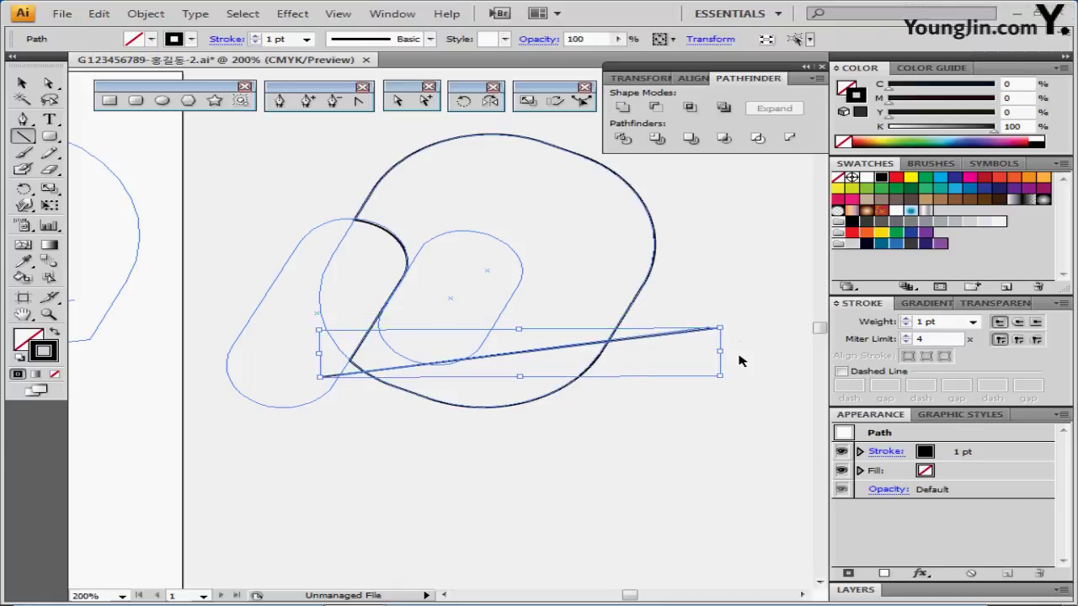
ctrl+click(738, 356)
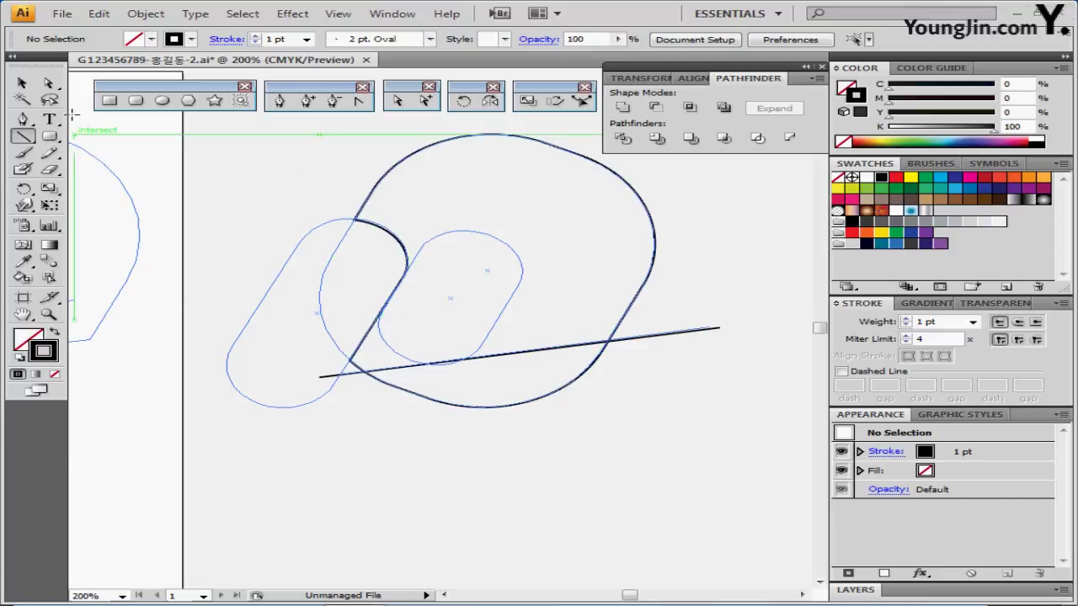
- Create a small rounded rectangle over the inner capsule guide, rotating and moving it to match the guide's slant and position
click(136, 101)
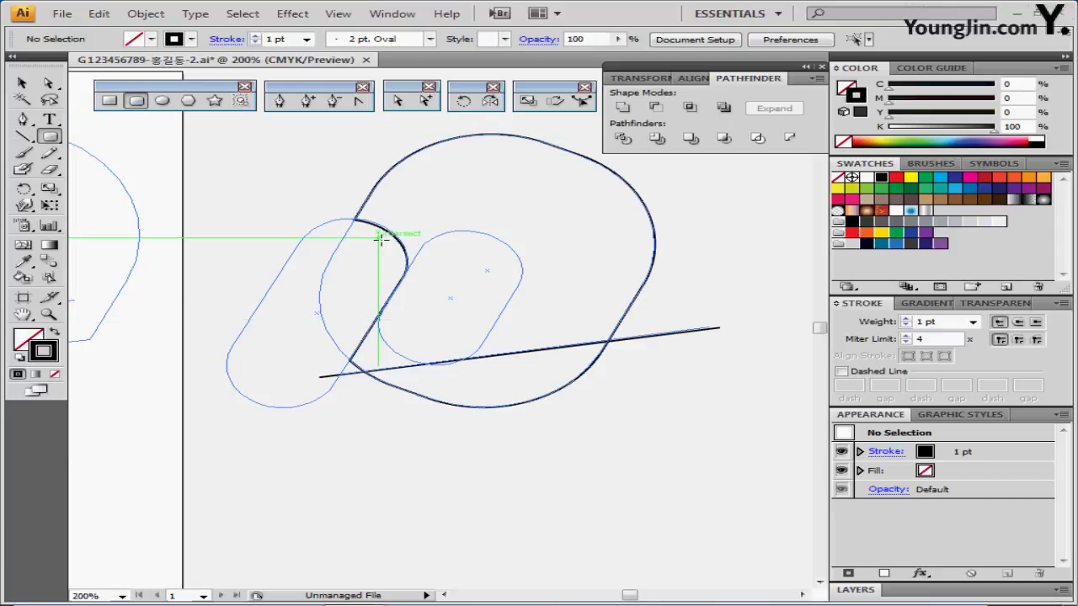
drag(378, 238, 487, 377)
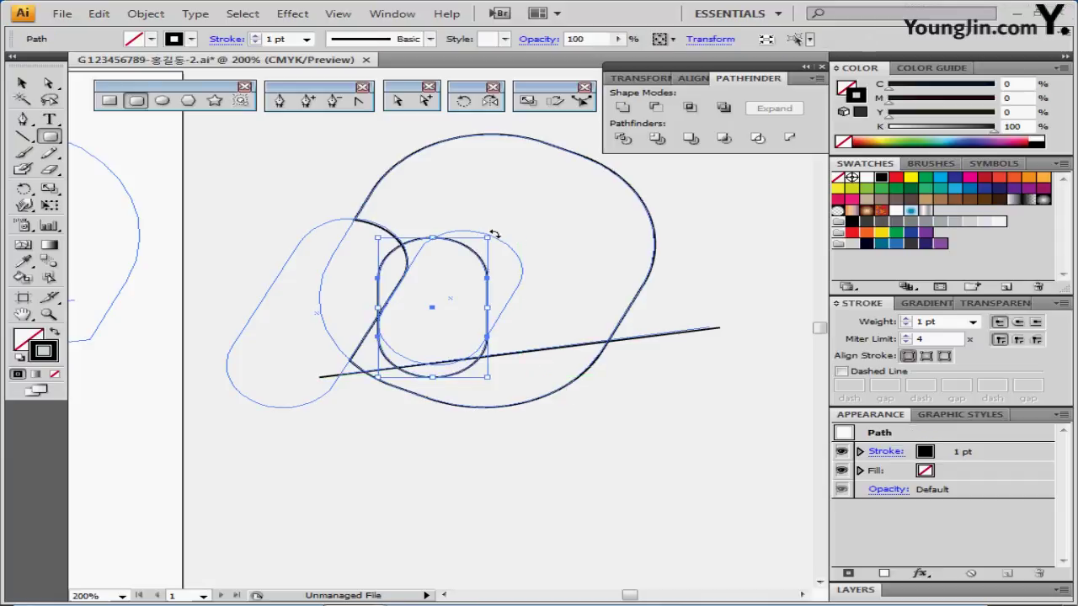
drag(495, 234, 520, 271)
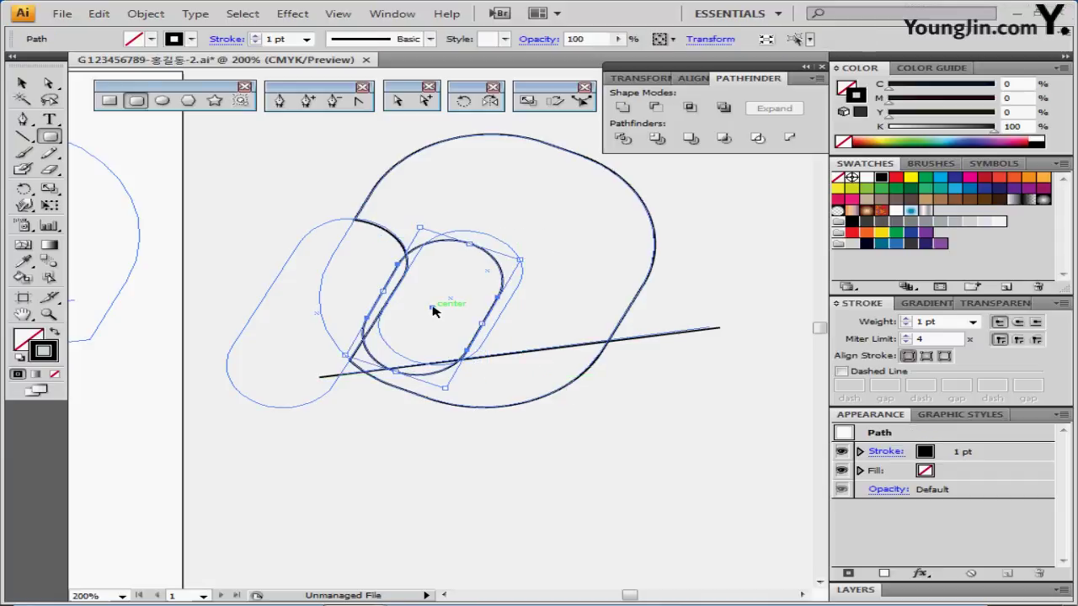
drag(440, 306, 449, 301)
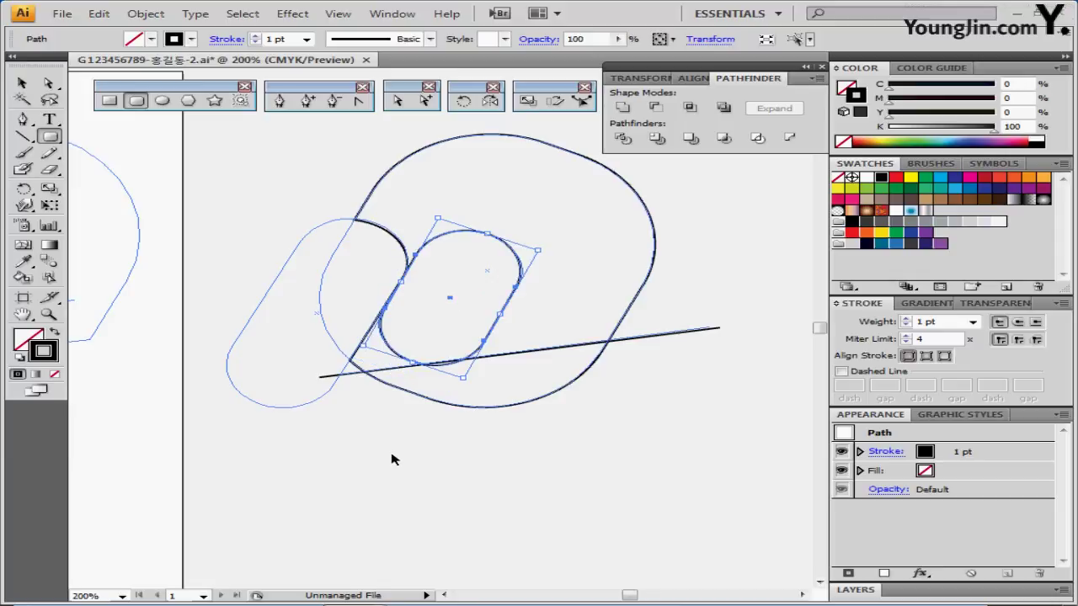
- Try to split the large shape, line and small capsule with Divide, and isolate the group to check its pieces
drag(299, 447, 494, 255)
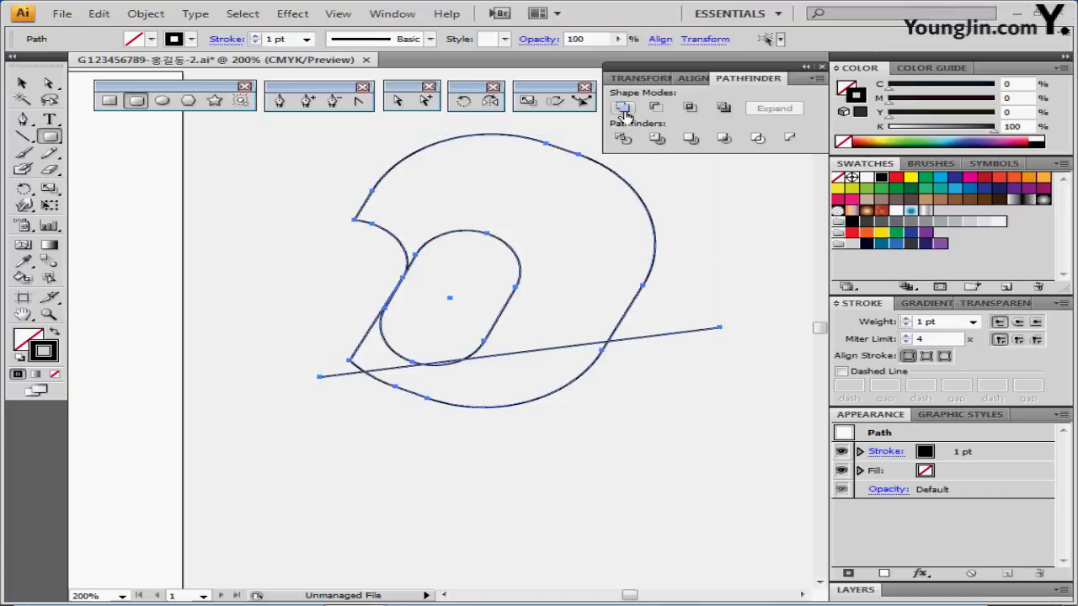
click(629, 138)
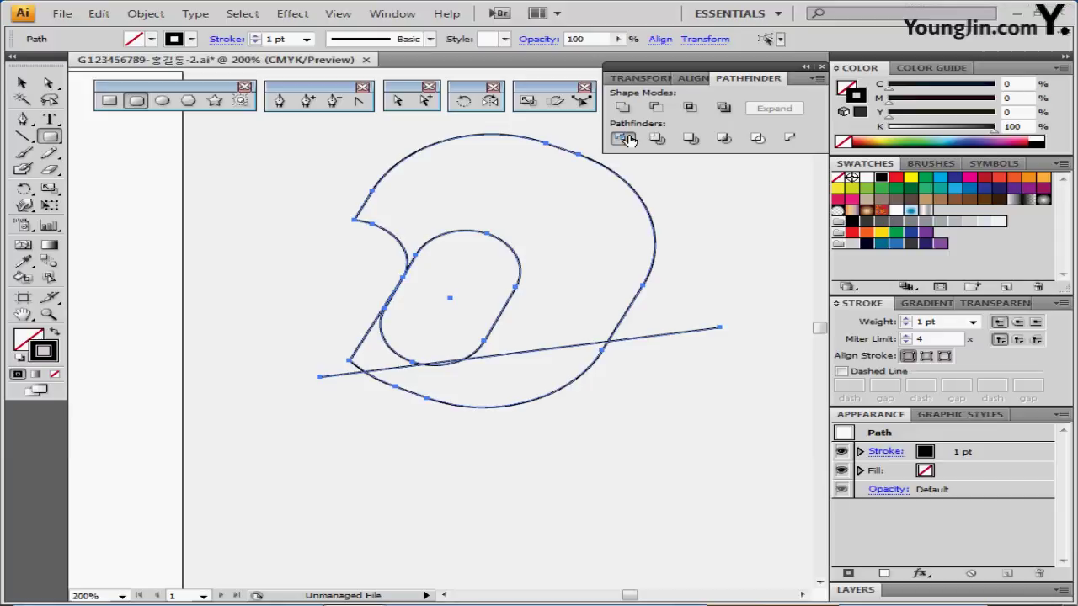
click(576, 313)
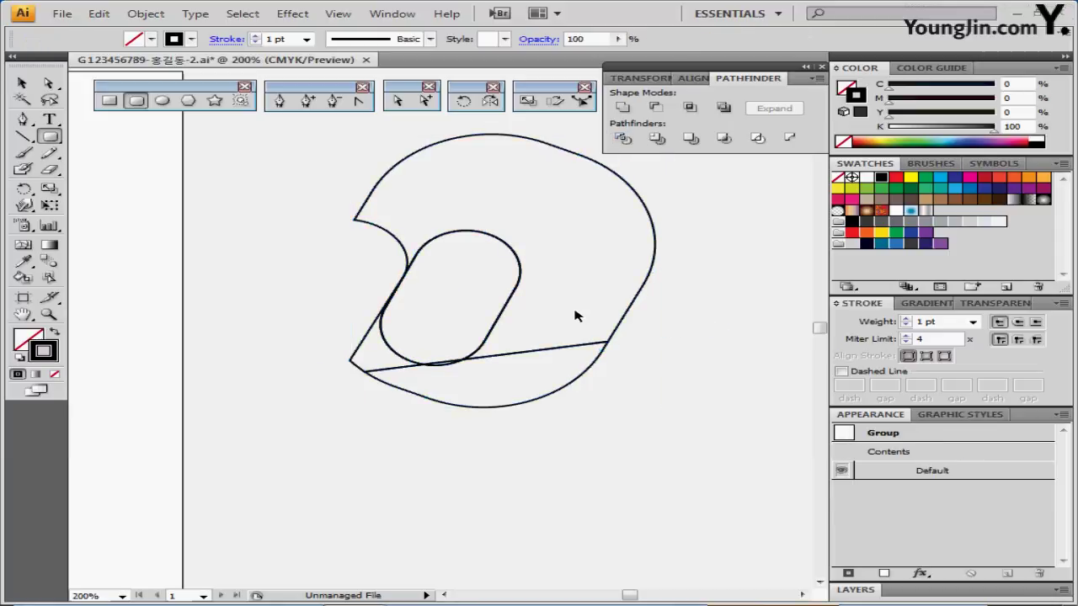
double_click(603, 351)
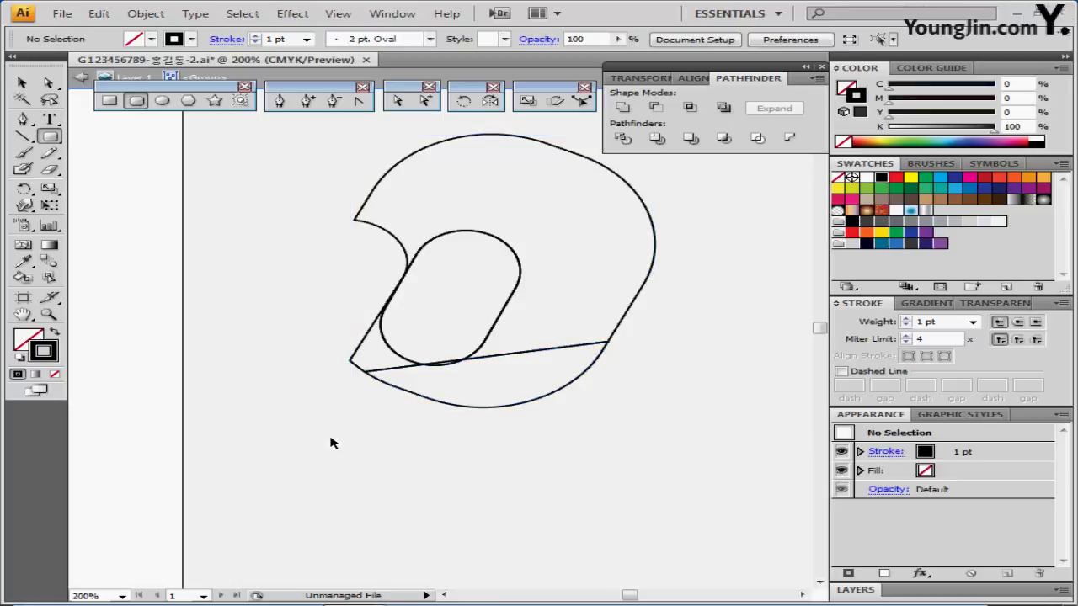
drag(330, 443, 462, 390)
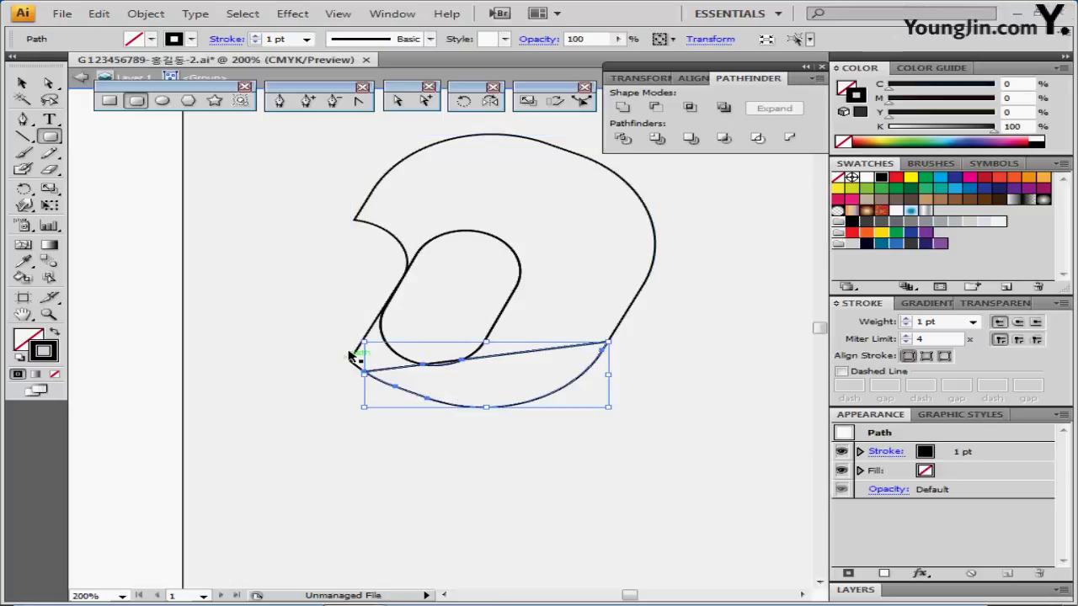
shift+click(353, 357)
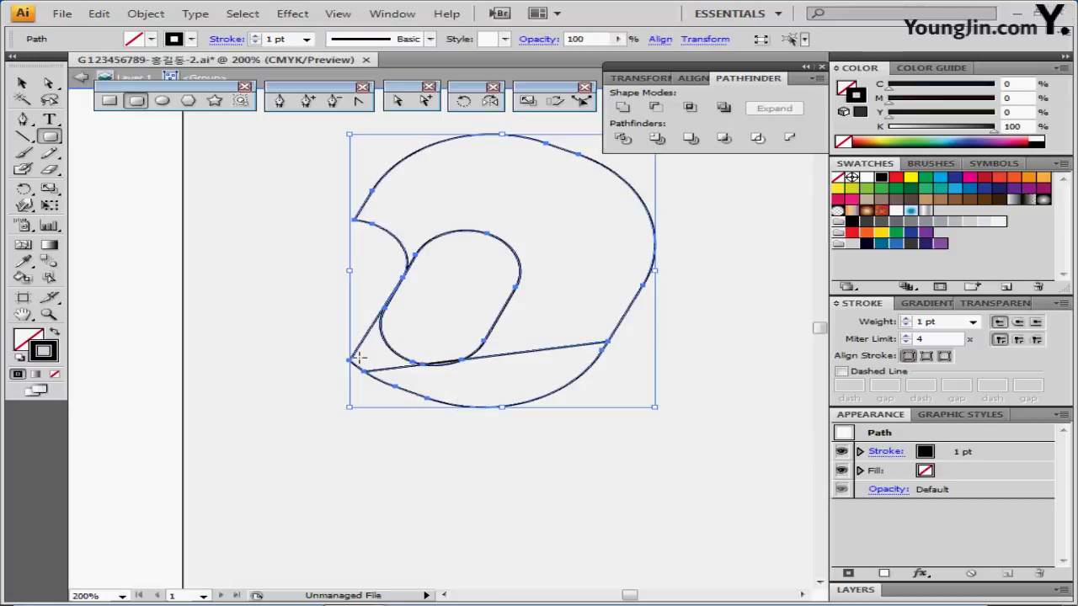
click(390, 412)
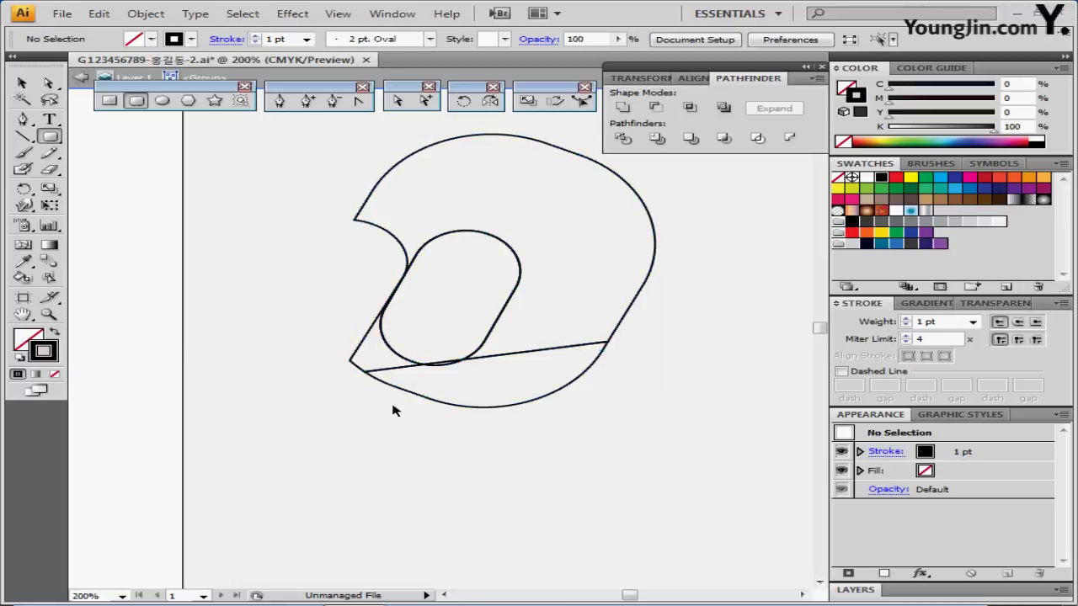
- Undo the division, returning to the separate shapes with the small capsule rotated and fitted to its guide
key(ctrl+z)
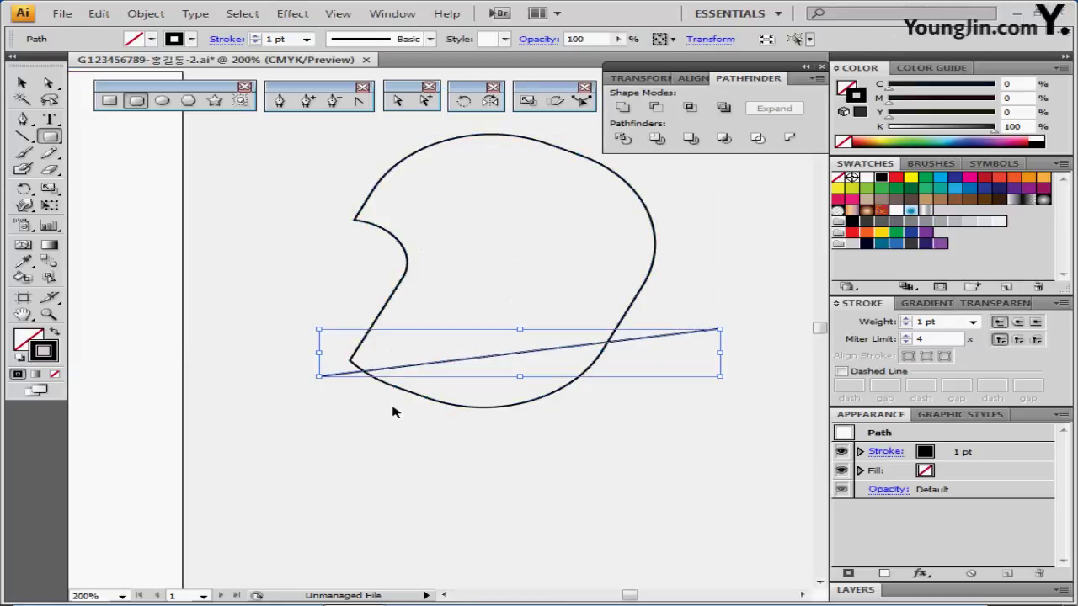
key(ctrl+shift+z)
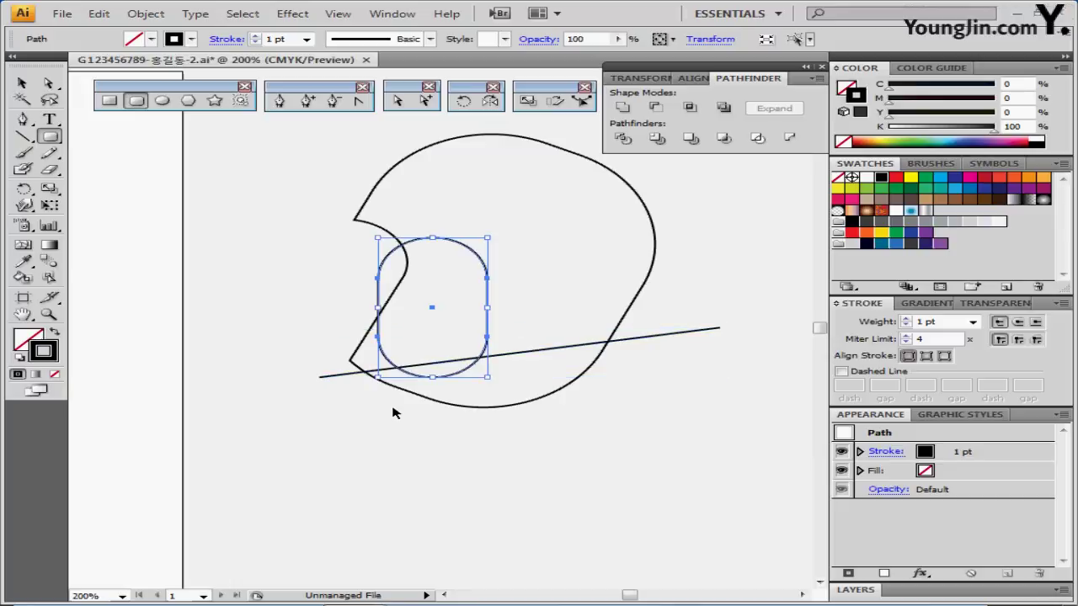
key(ctrl+shift+z)
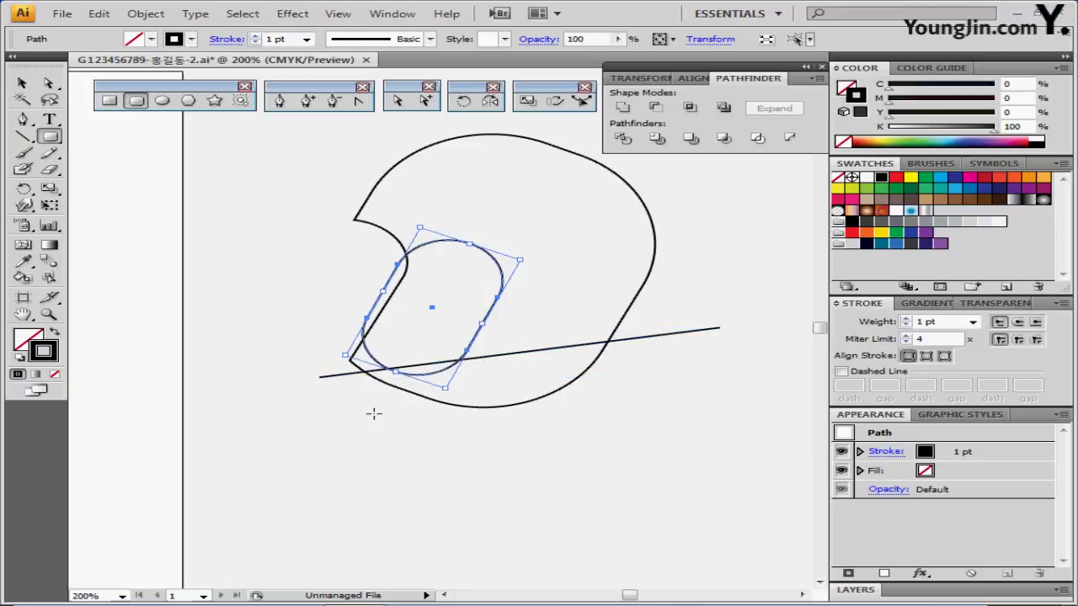
key(ctrl+shift+z)
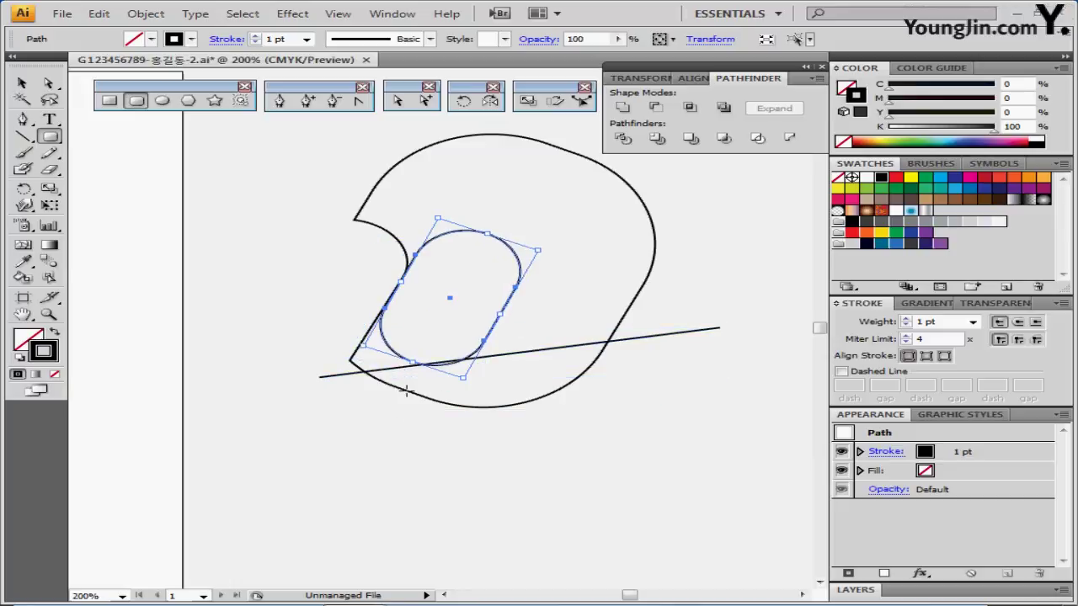
- Nudge the small slanted capsule slightly left and down so it overlaps the edge of the large shape
key(Left)
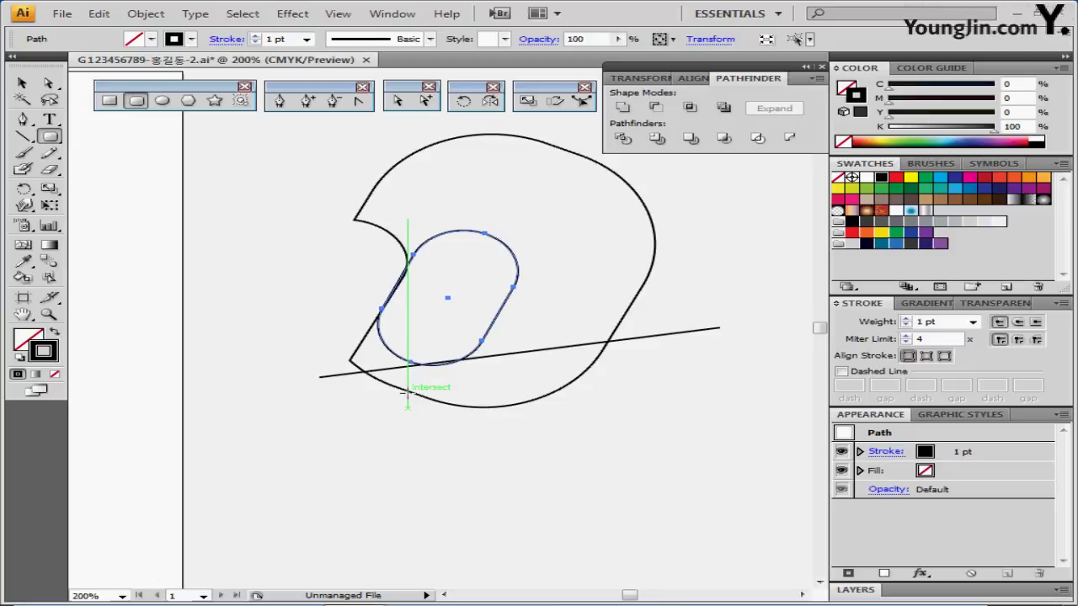
key(Down)
key(Down)
key(Down)
key(Left)
key(Left)
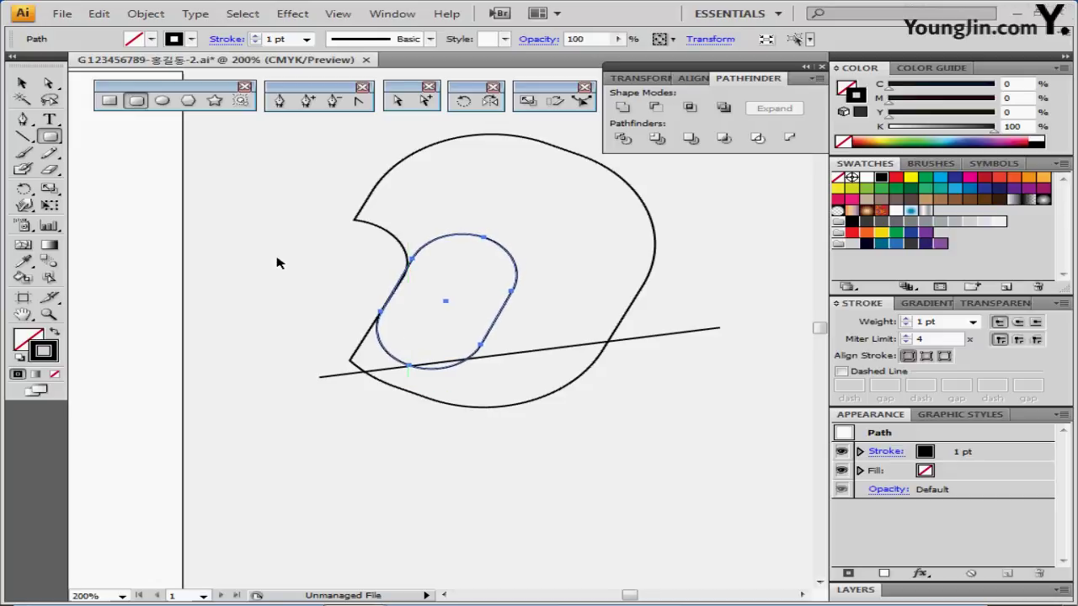
- Divide all the overlapping shapes and the line into separate pieces and enter isolation mode for the resulting group
key(ctrl+a)
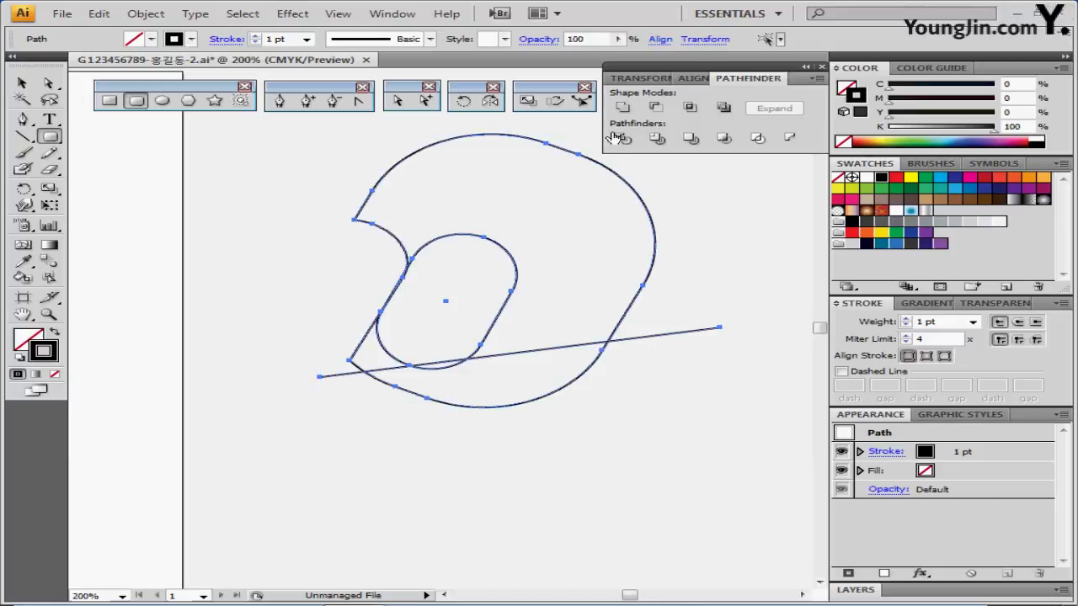
click(623, 138)
double_click(551, 395)
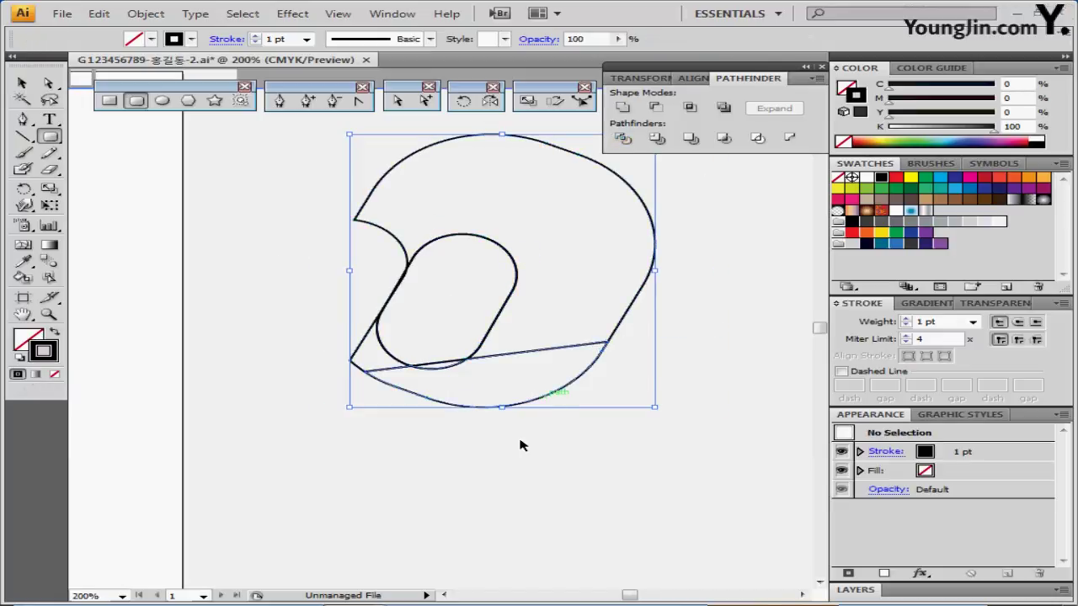
- Delete the large piece below the line and the small lower-left corner piece, and unite the remaining pieces into one outline
click(494, 405)
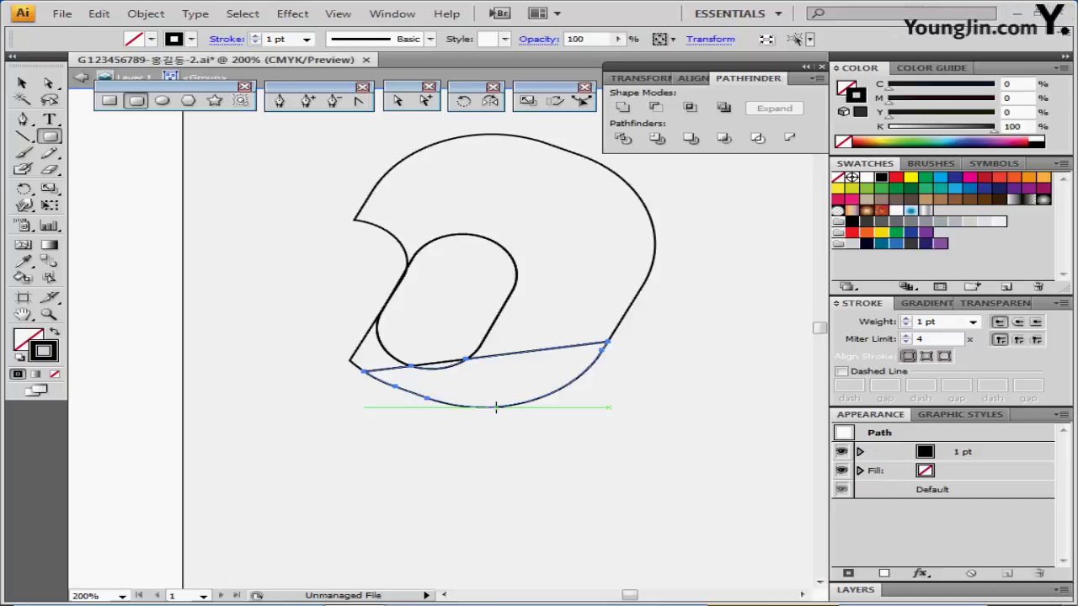
key(Delete)
drag(335, 393, 375, 367)
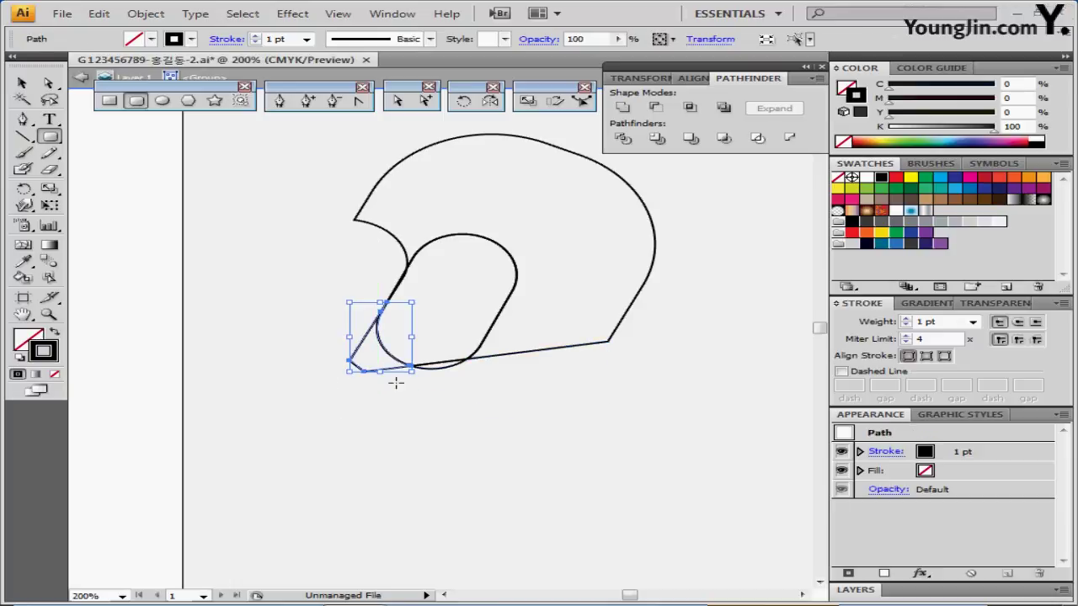
key(Delete)
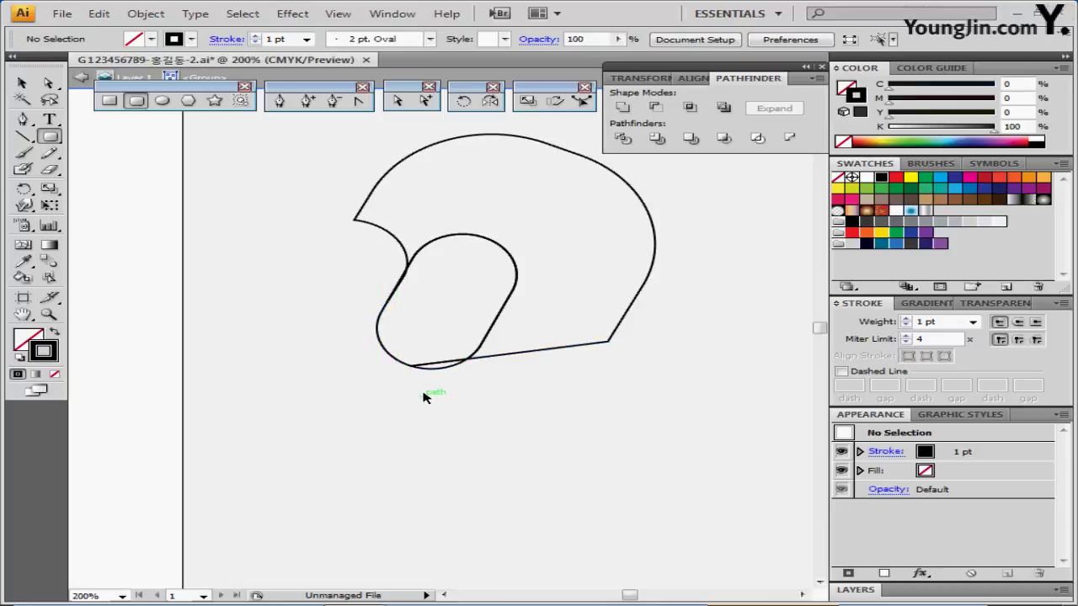
drag(371, 426, 517, 257)
click(621, 107)
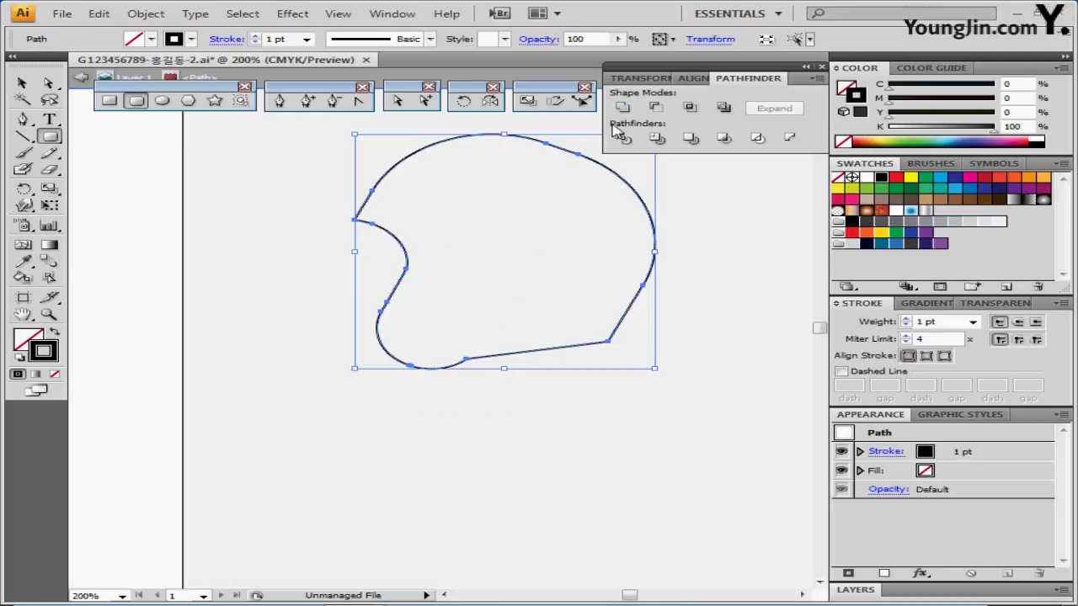
- Convert the sharp upper-left tip of the helmet outline into a smooth, slightly rounded point and exit isolation mode
key(a)
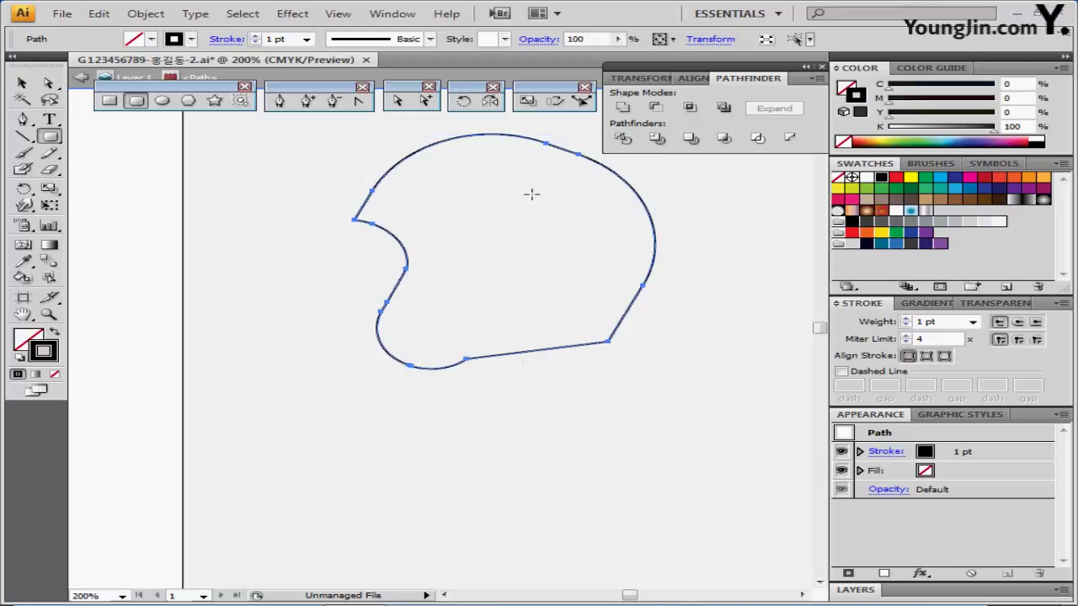
click(358, 103)
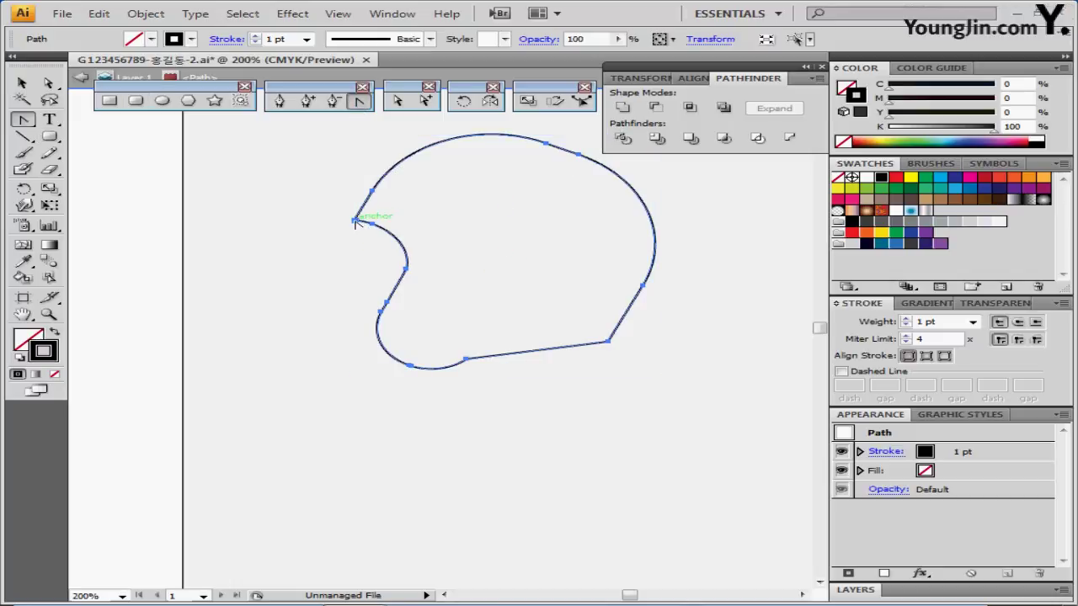
drag(355, 222, 358, 228)
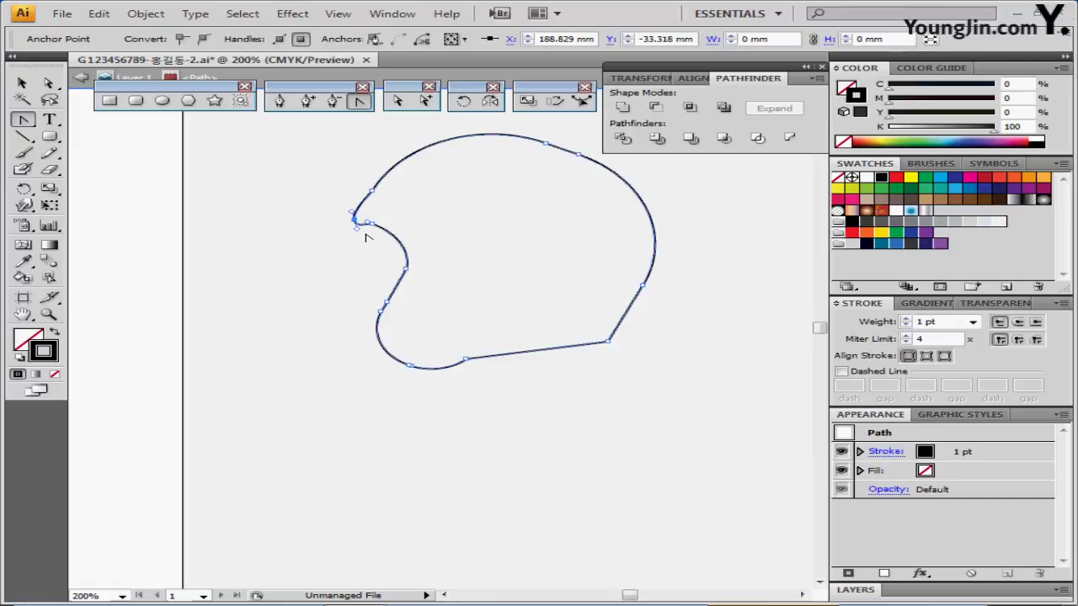
double_click(299, 240)
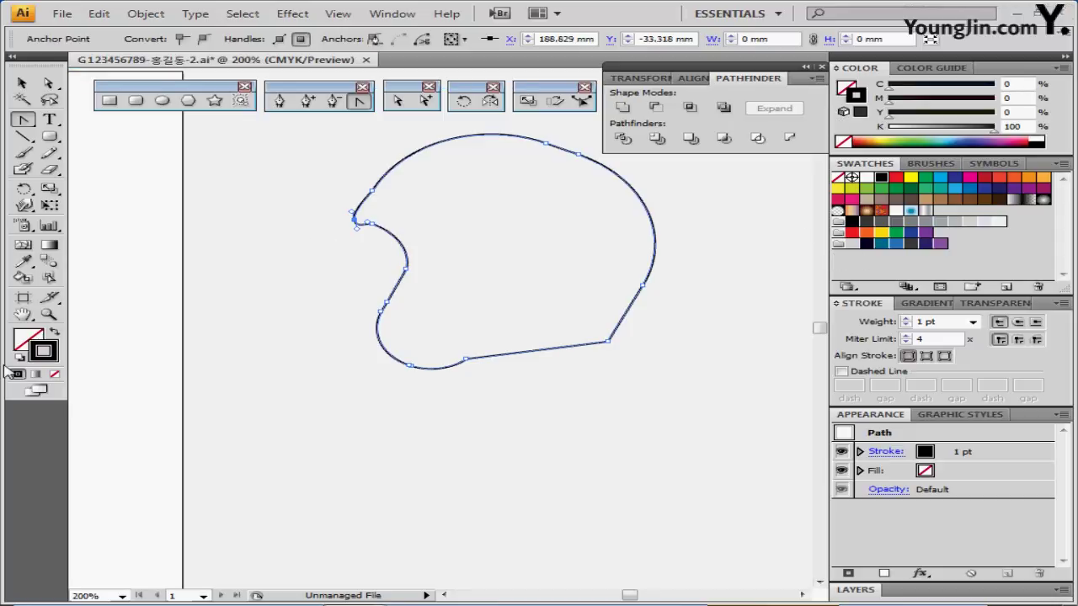
- Swap the helmet's fill and stroke, and fill it with the C=90 M=0 Y=0 K=50 swatch
click(55, 333)
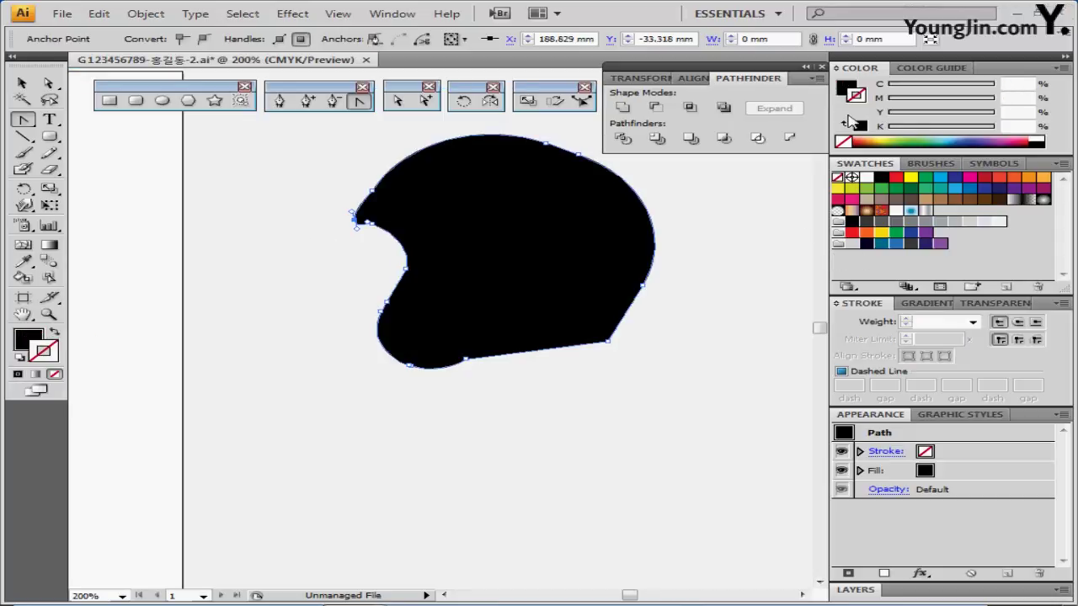
click(845, 88)
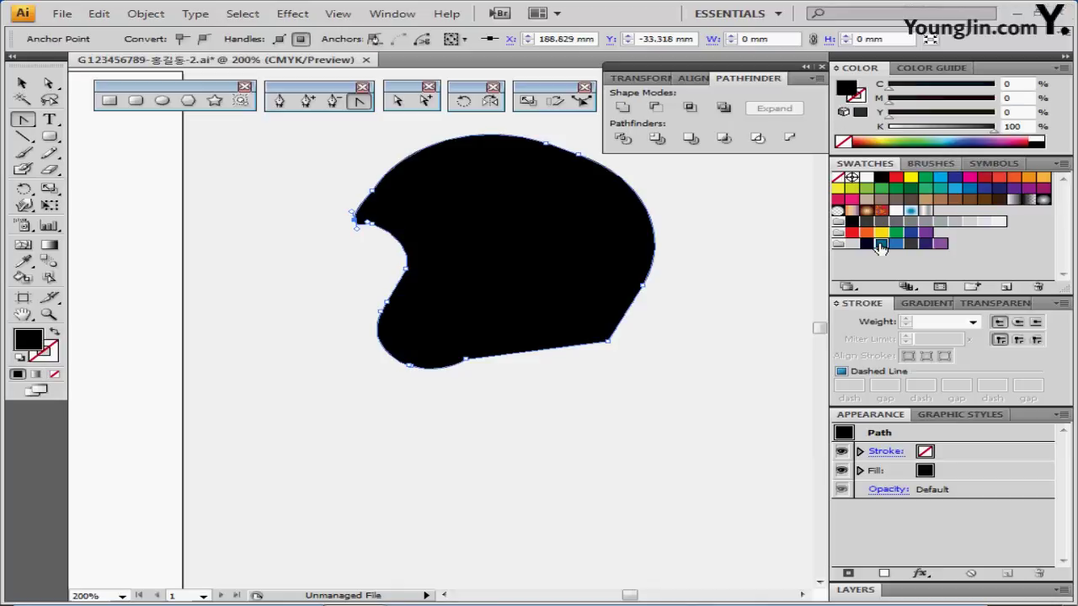
click(881, 244)
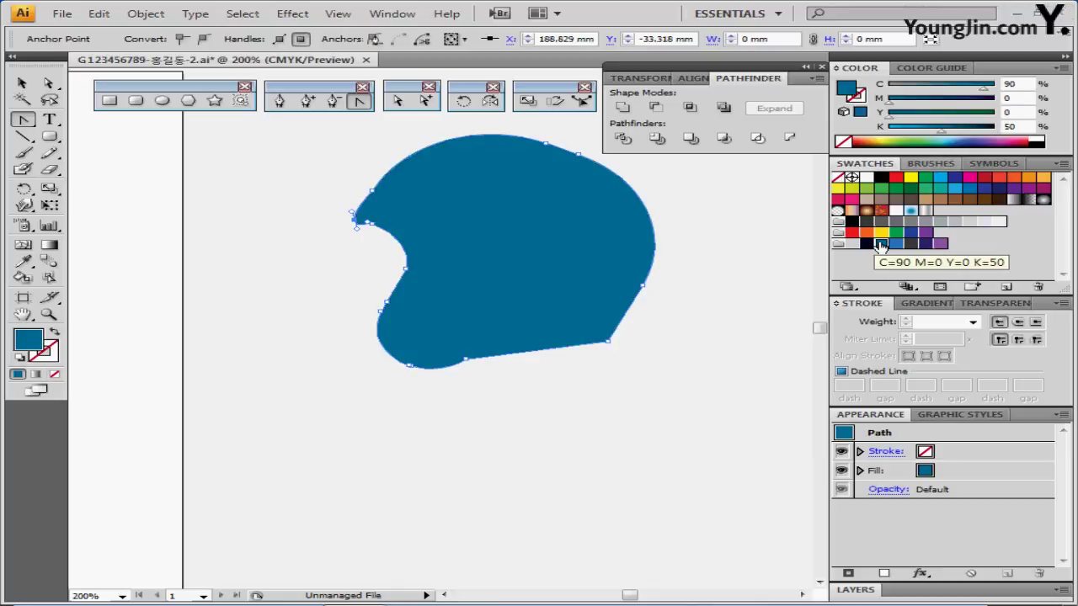
- Offset the helmet path outward by 2 mm with miter joins and deselect the result
key(ctrl)
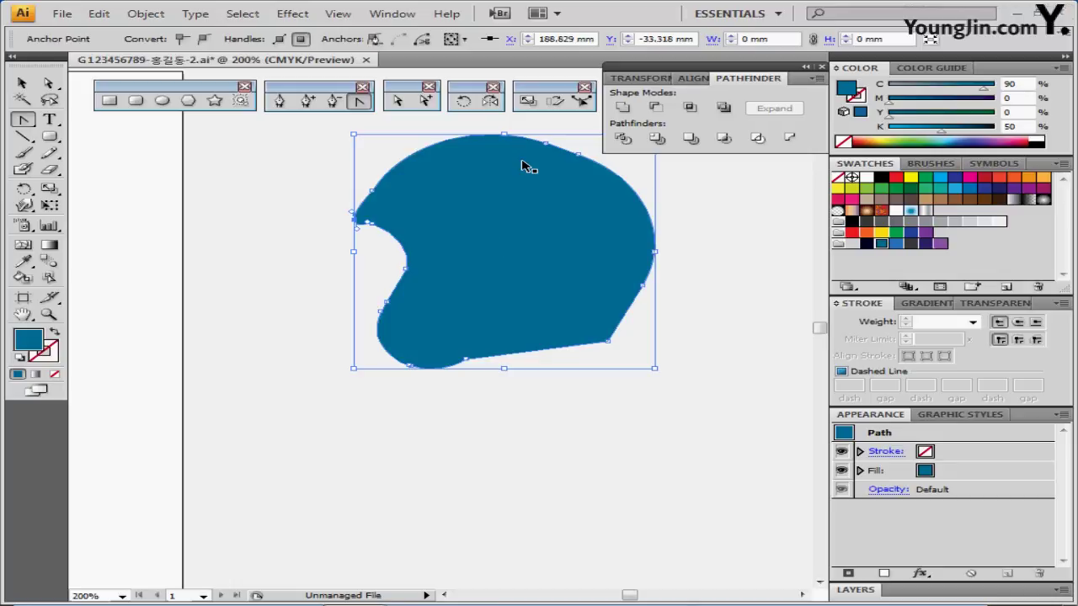
click(139, 19)
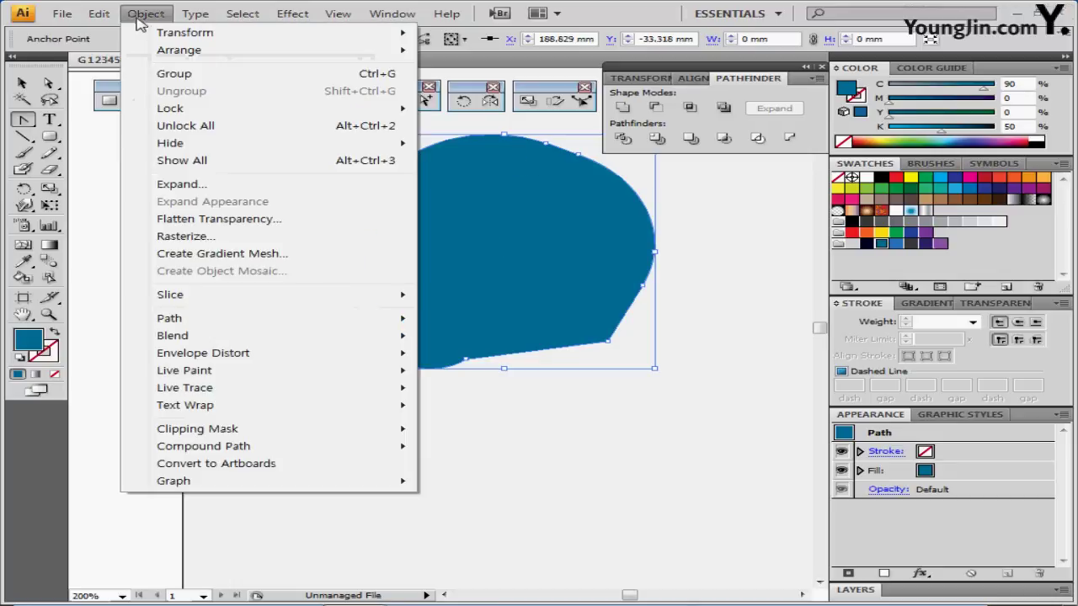
mouse_move(199, 322)
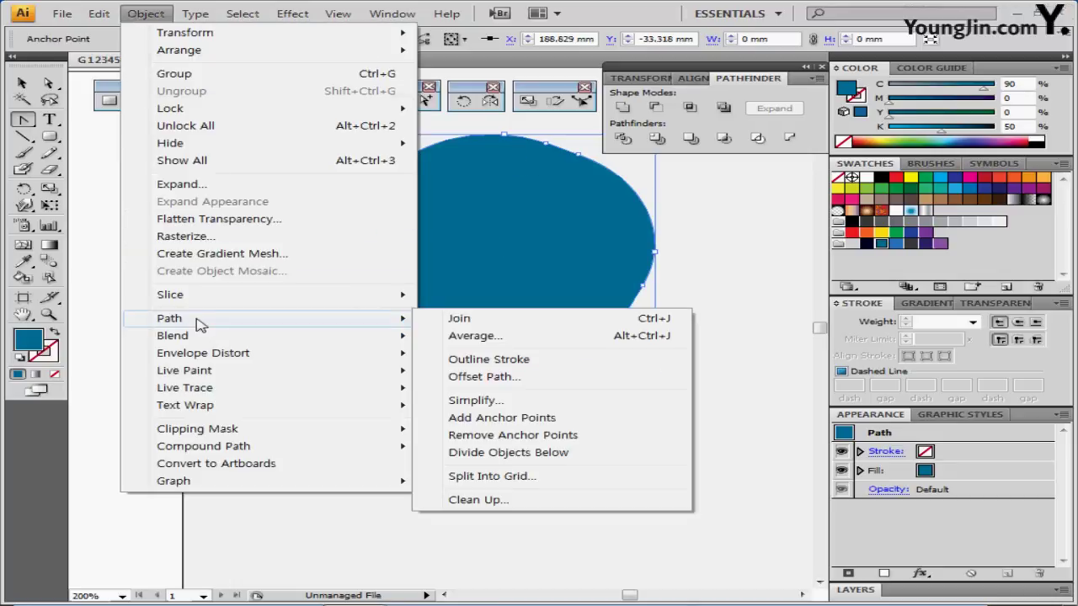
click(502, 379)
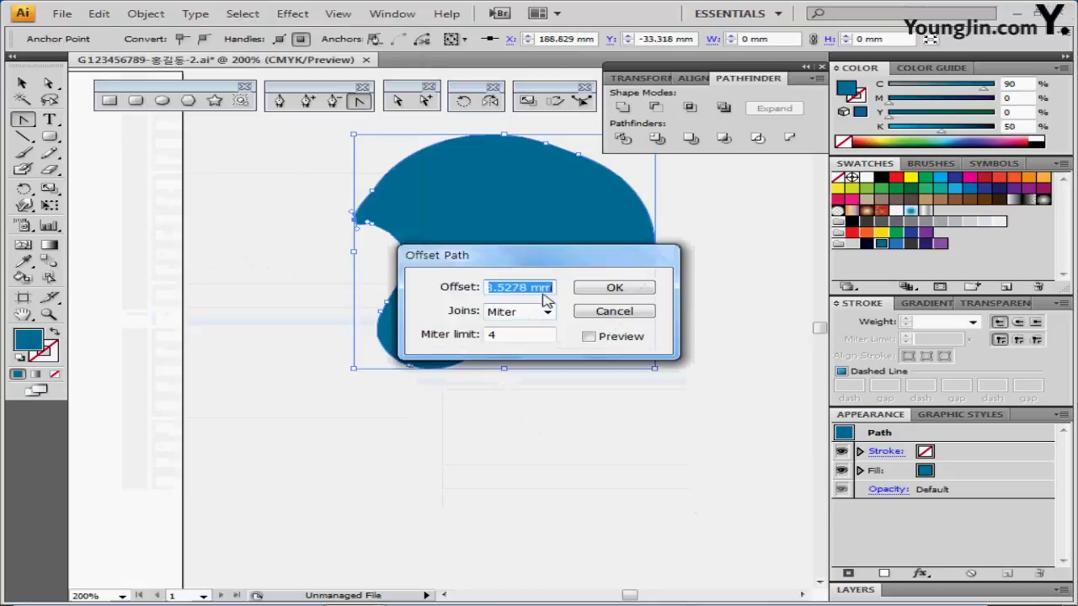
text(2 mm)
key(Tab)
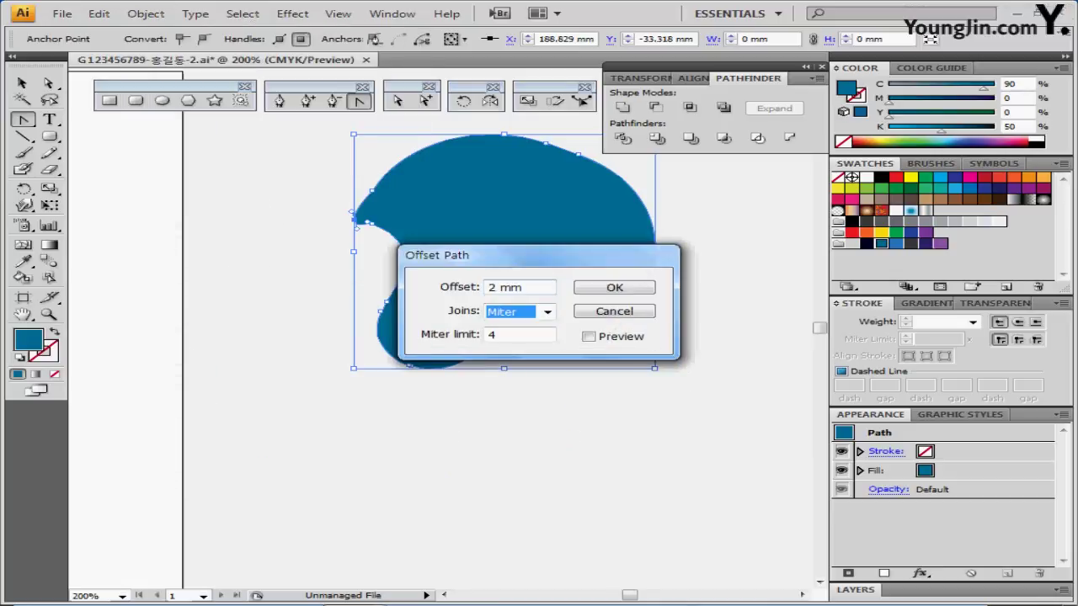
click(609, 287)
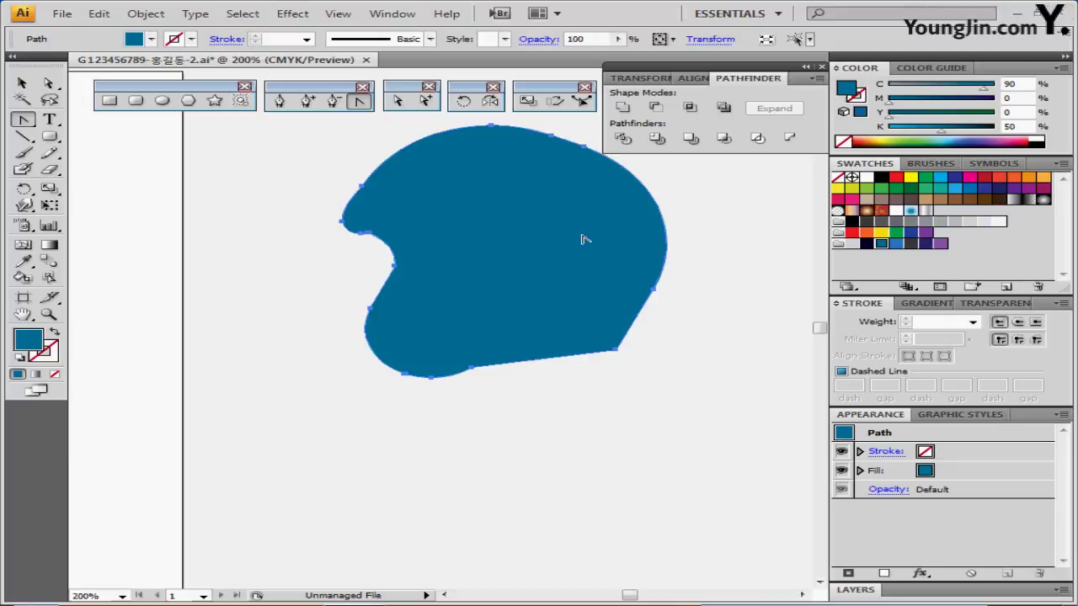
ctrl+click(700, 413)
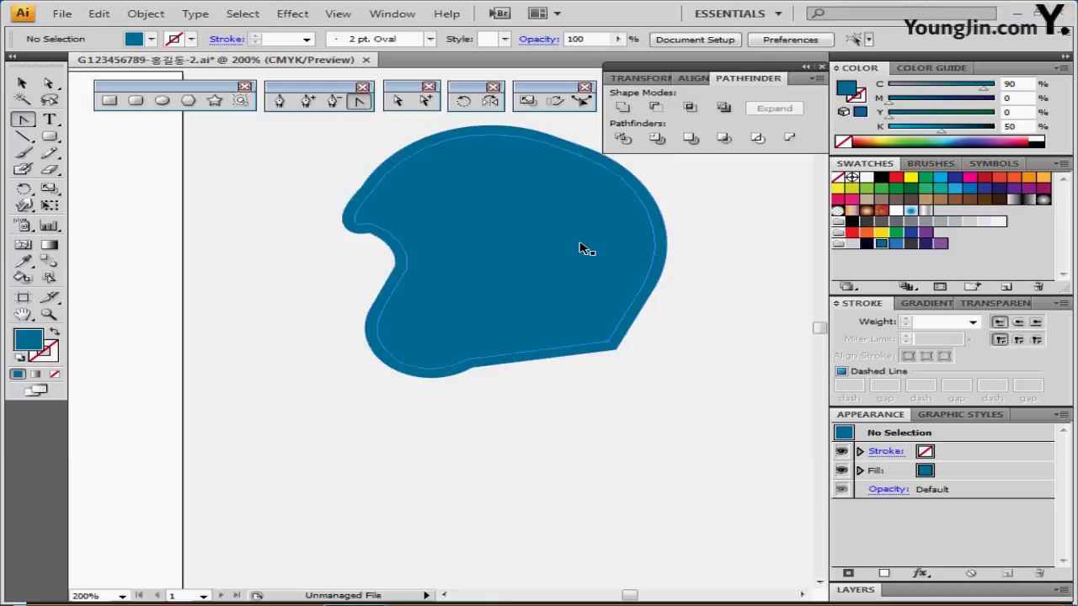
- Fill the inner helmet shape with the blue radial gradient swatch and check the colours of its two stops
click(581, 245)
key(a)
drag(551, 248, 504, 283)
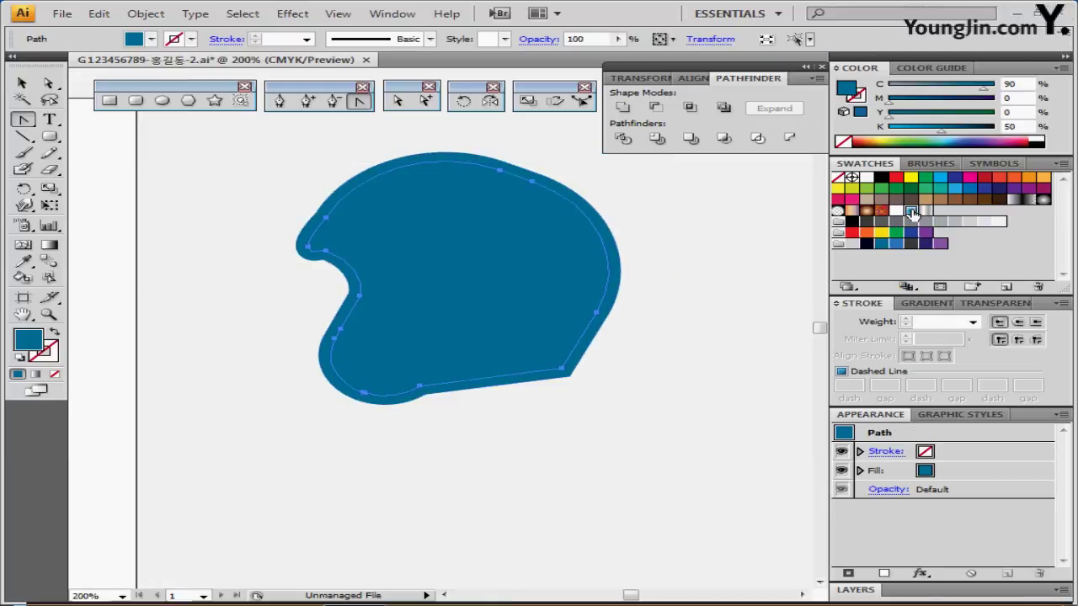
click(911, 211)
click(917, 302)
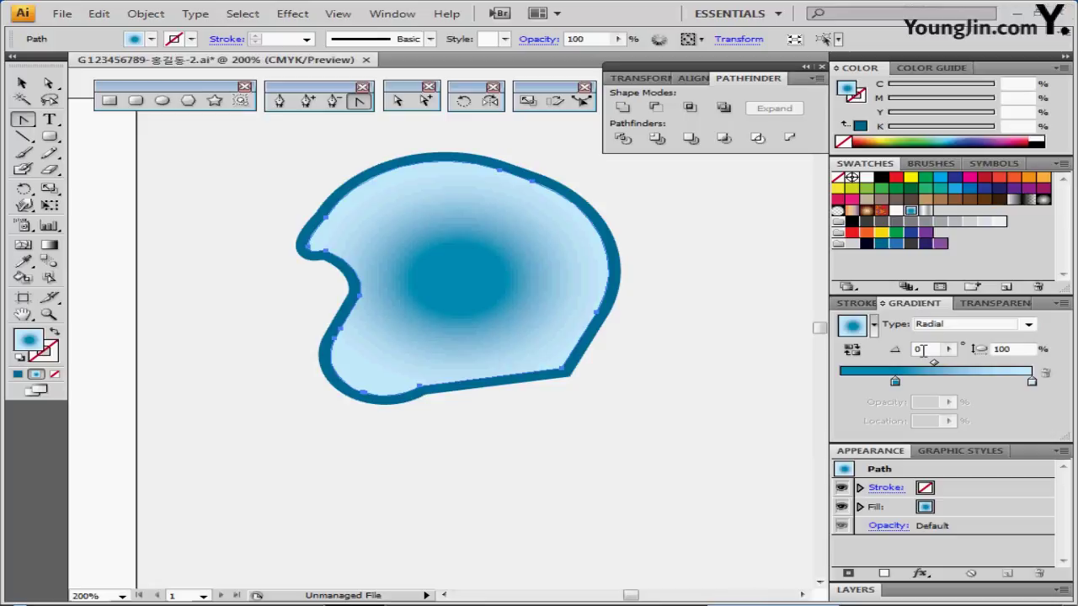
click(895, 382)
double_click(895, 382)
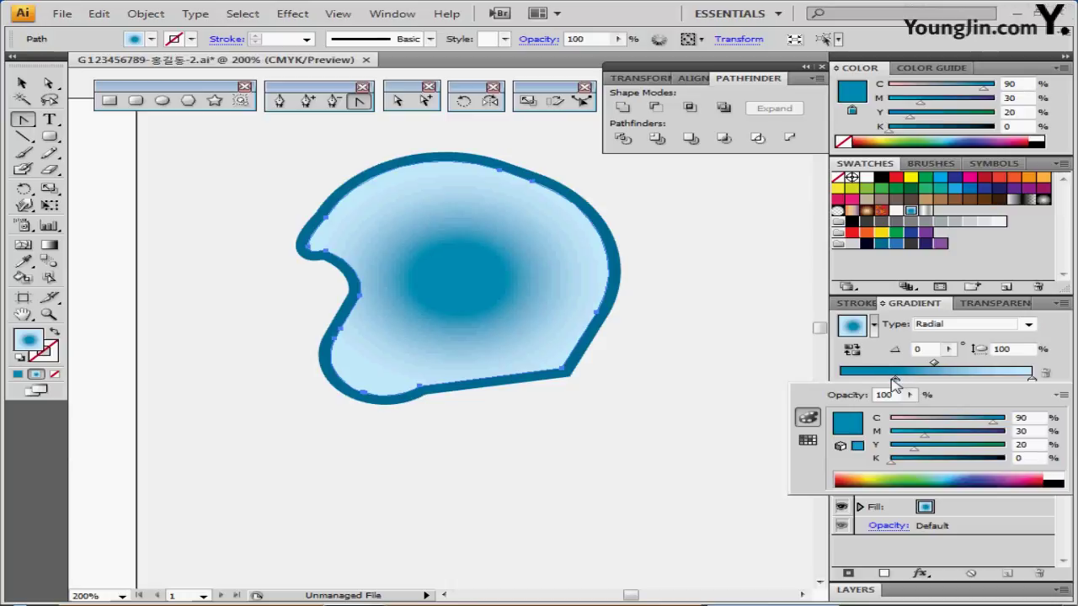
click(910, 373)
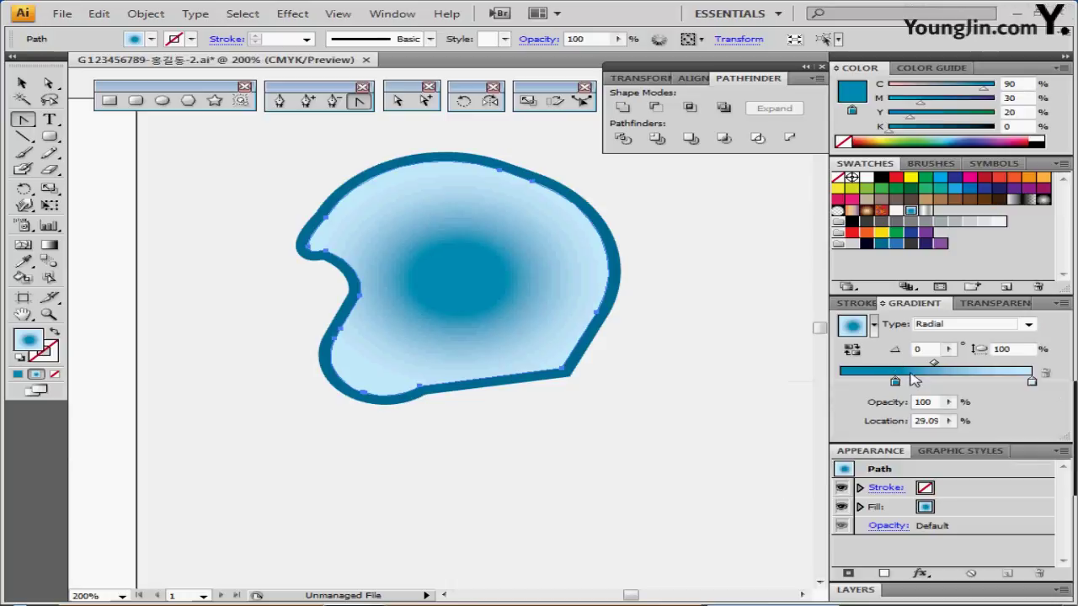
double_click(1032, 381)
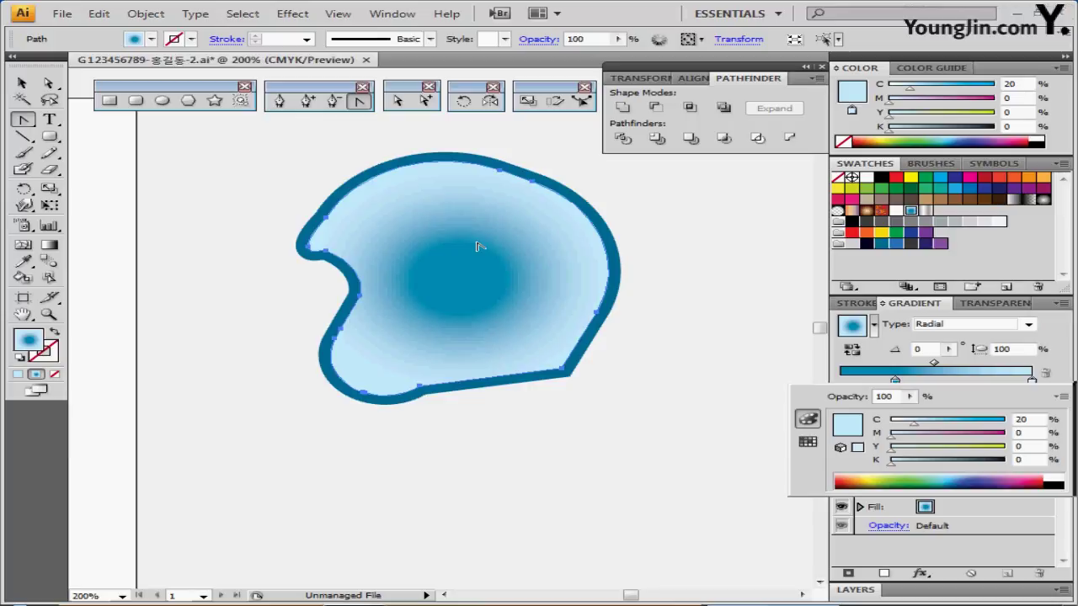
- Move the radial gradient's centre toward the helmet's upper left, extend its radius to the right edge, and deselect the shape
click(61, 244)
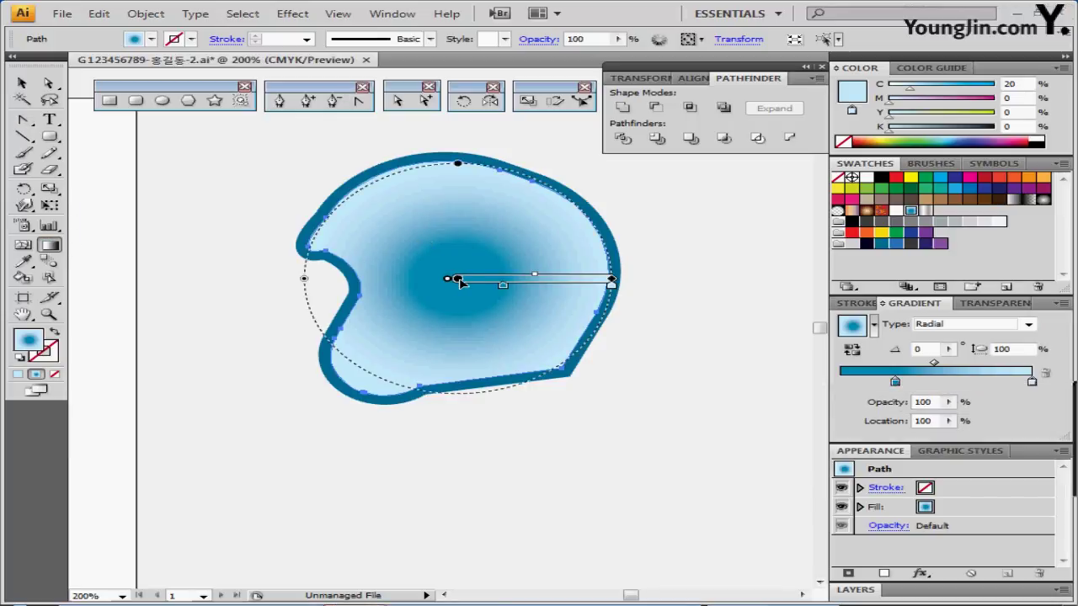
mouse_move(458, 282)
mouse_down()
mouse_move(413, 238)
mouse_move(428, 233)
mouse_up()
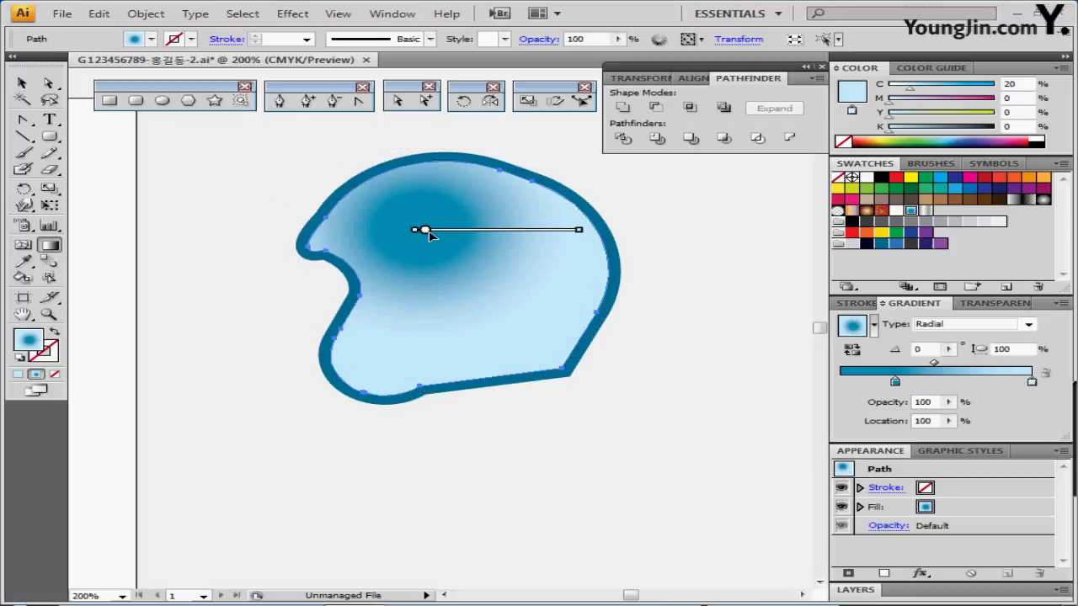
drag(580, 231, 624, 235)
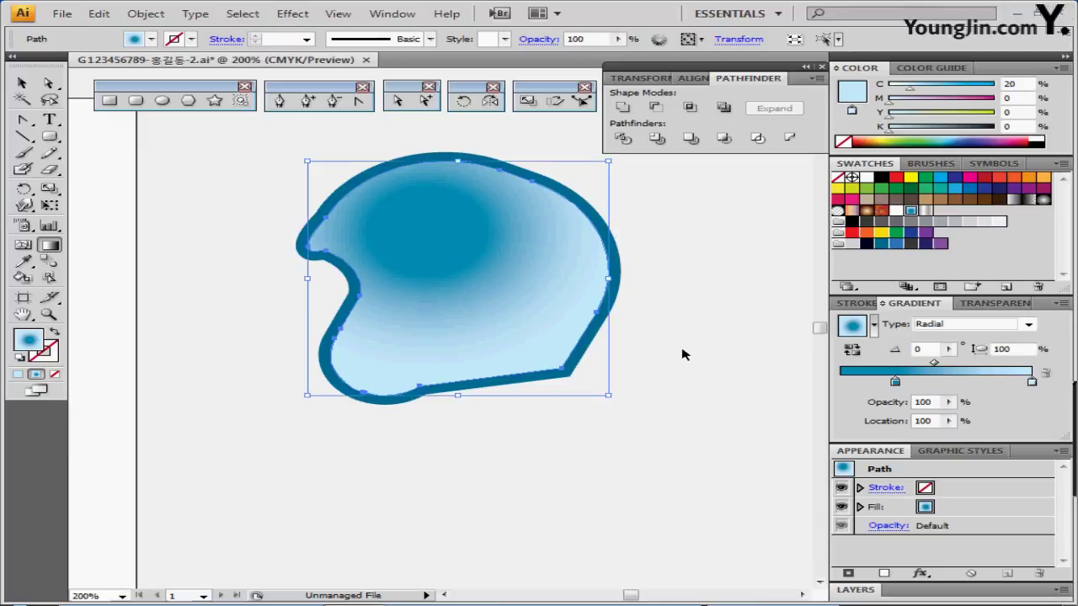
click(657, 440)
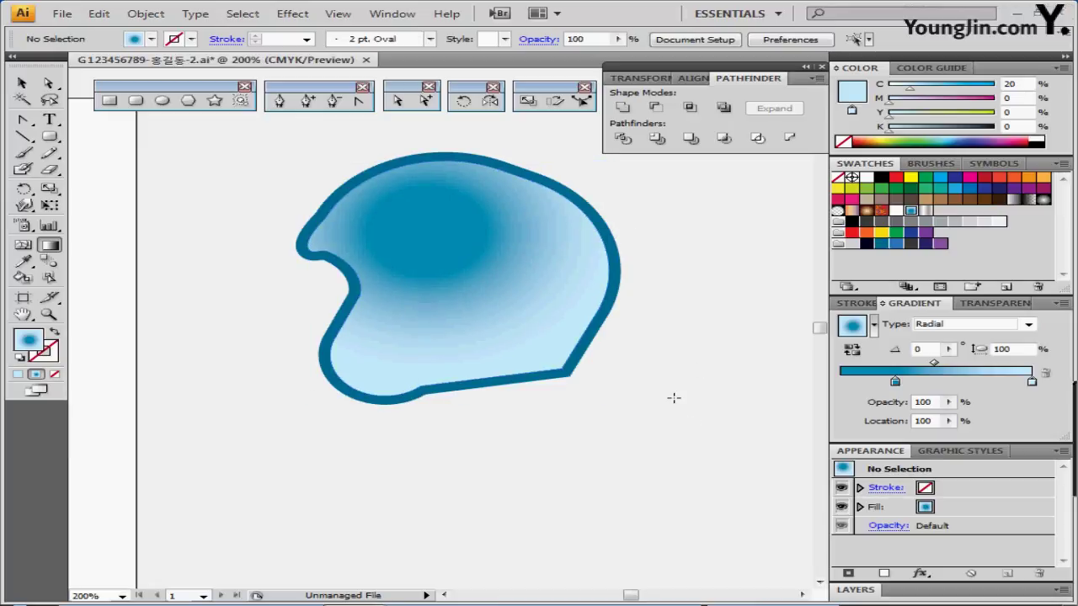
- Duplicate the inner gradient shape in place in front and fill the copy with the white snowflake pattern
ctrl+click(547, 350)
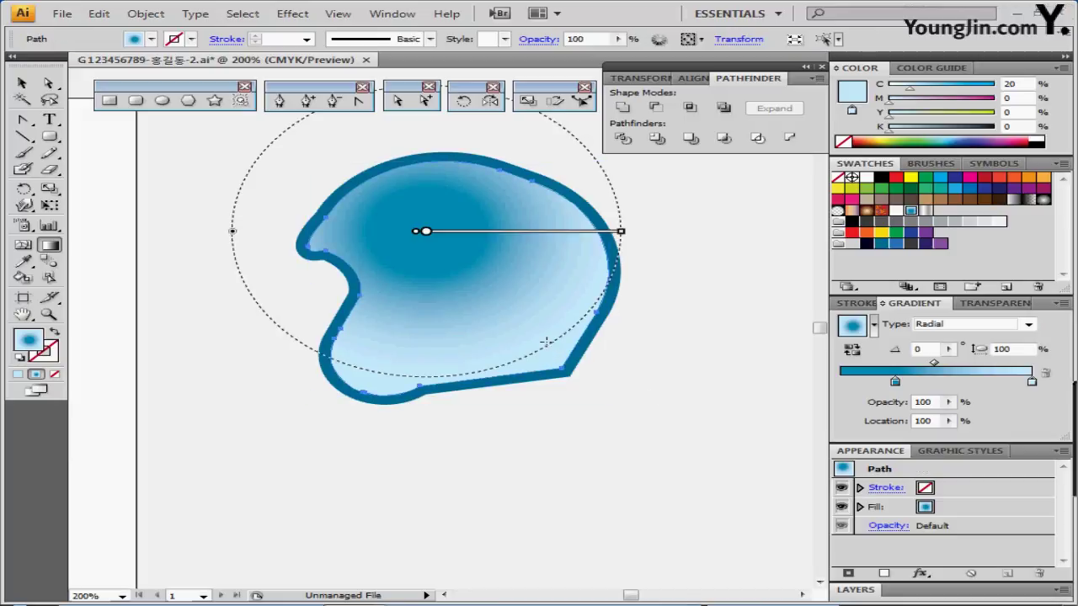
click(23, 82)
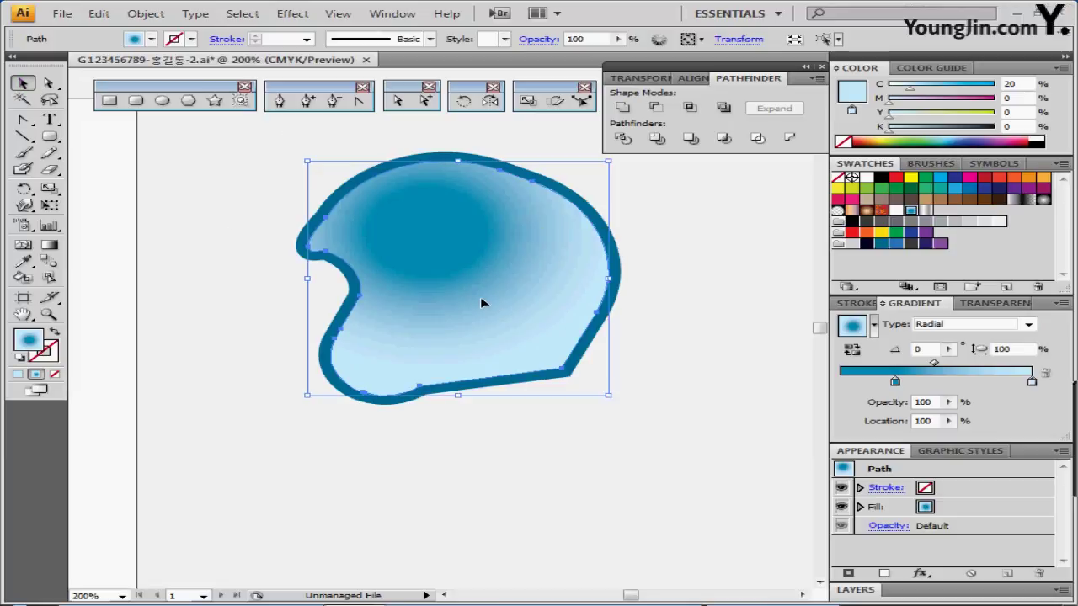
key(ctrl+shift+b)
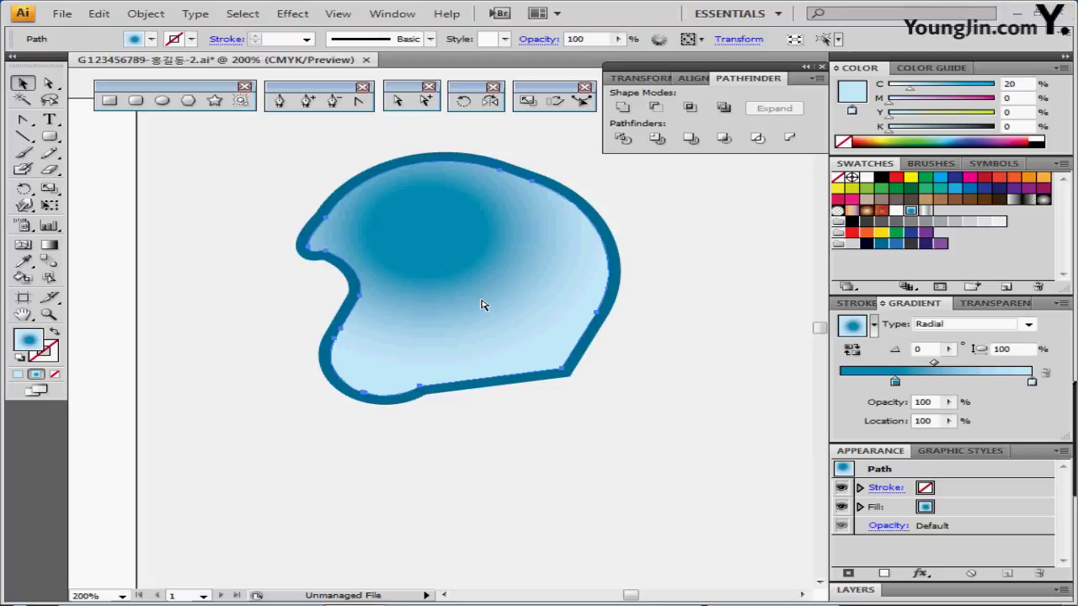
key(ctrl+shift+b)
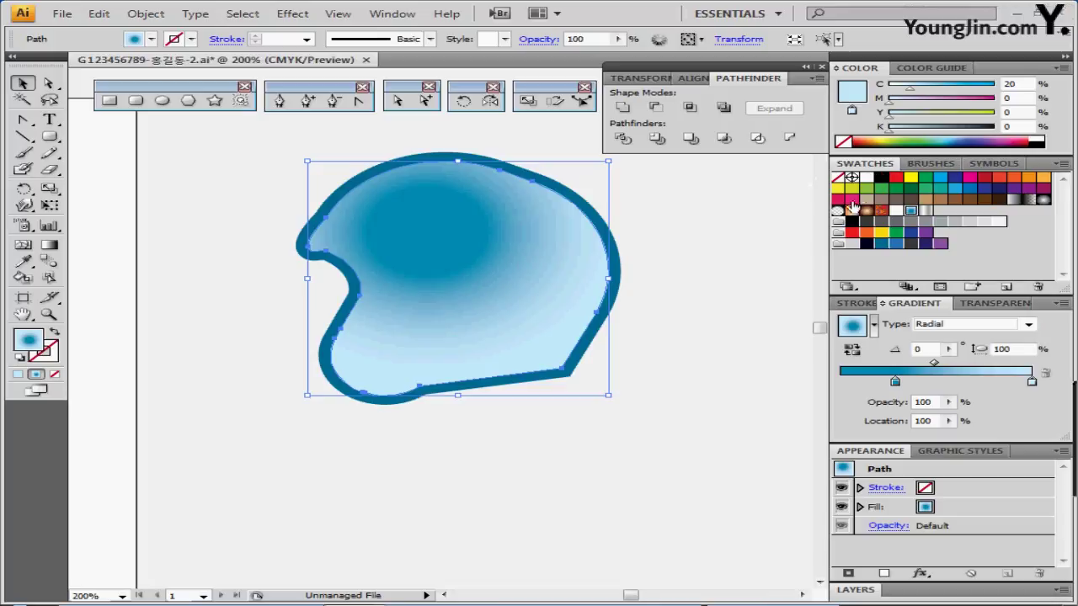
click(898, 213)
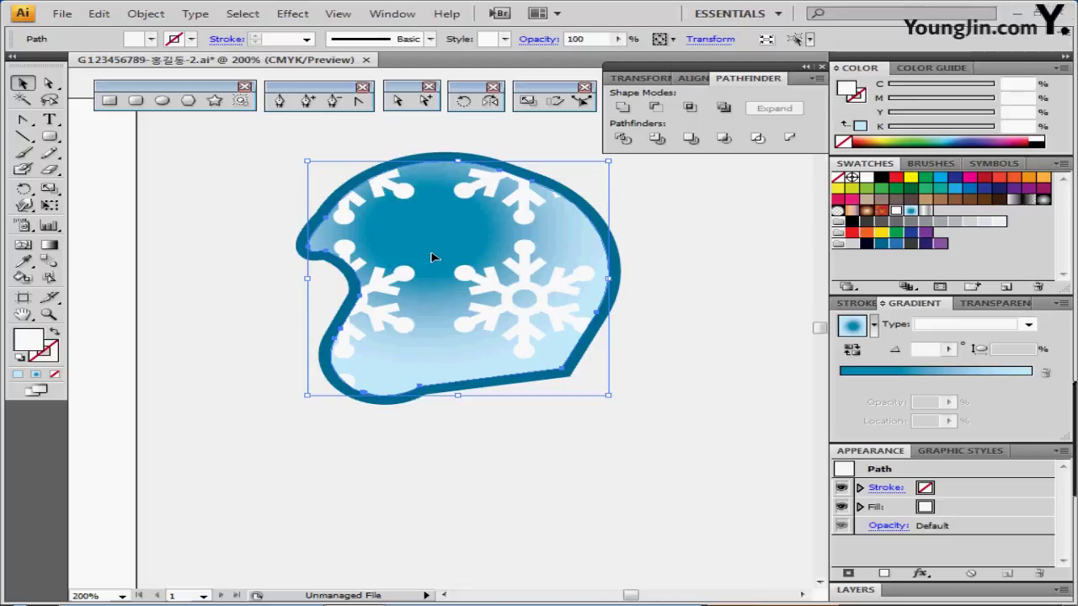
- Scale only the snowflake pattern inside the shape uniformly to 30%, leaving object scaling off
double_click(527, 103)
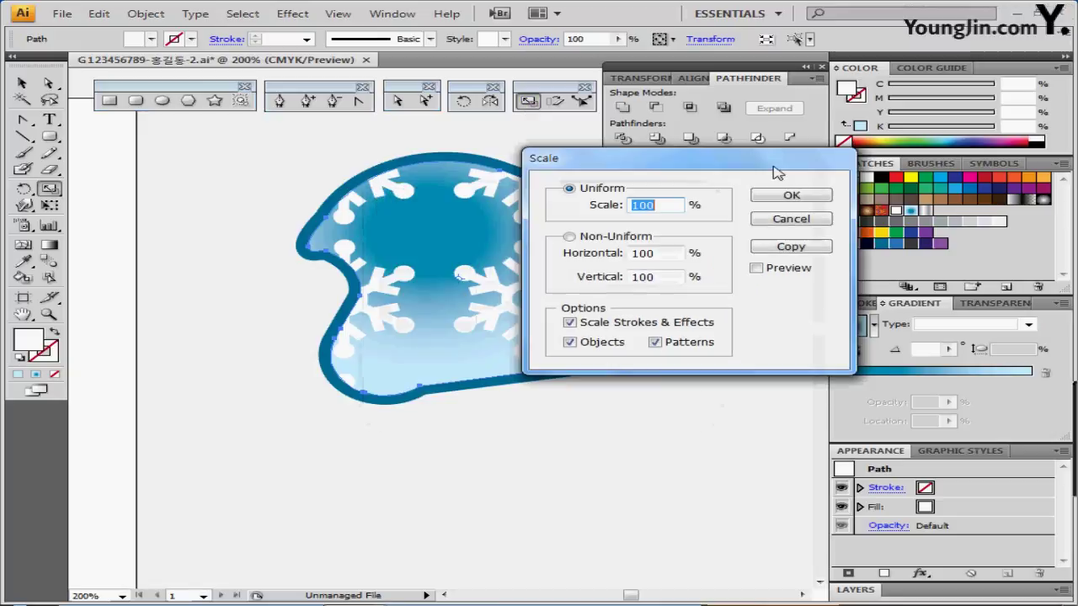
drag(774, 168, 826, 169)
click(809, 267)
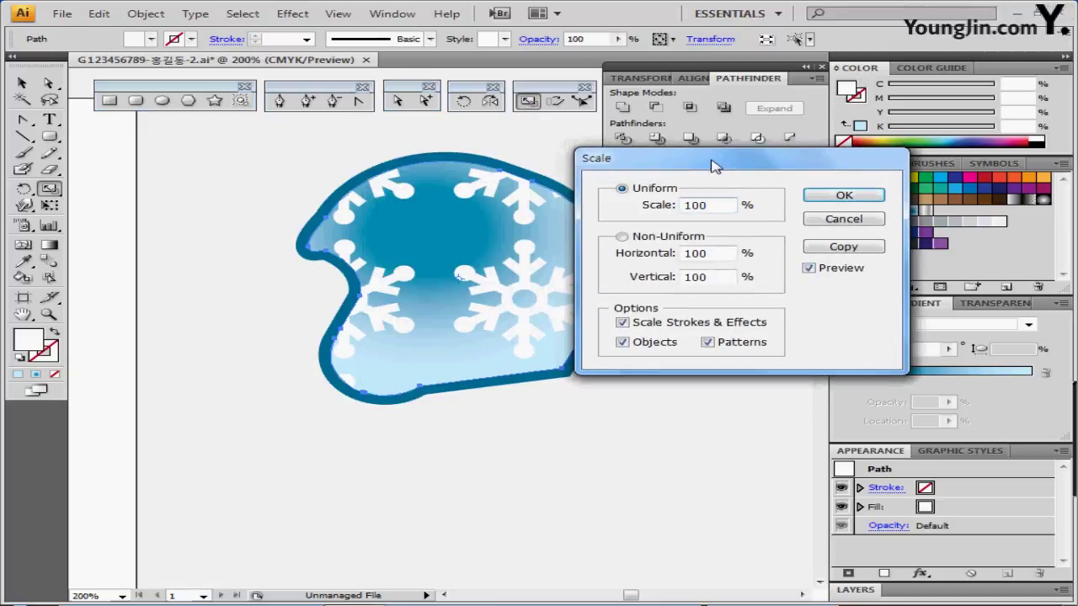
drag(714, 165, 753, 152)
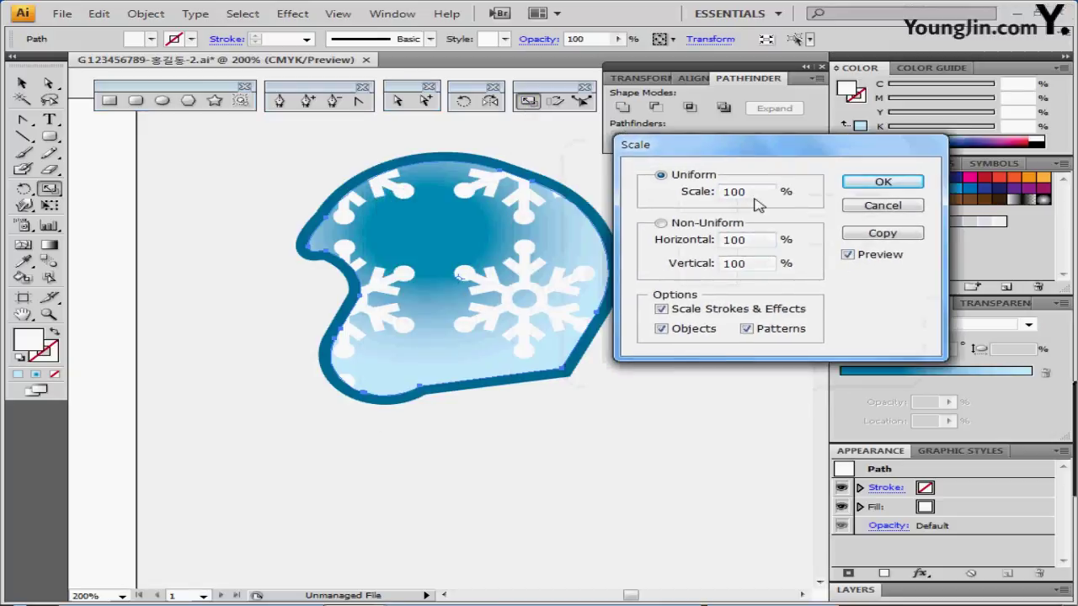
double_click(752, 194)
text(30)
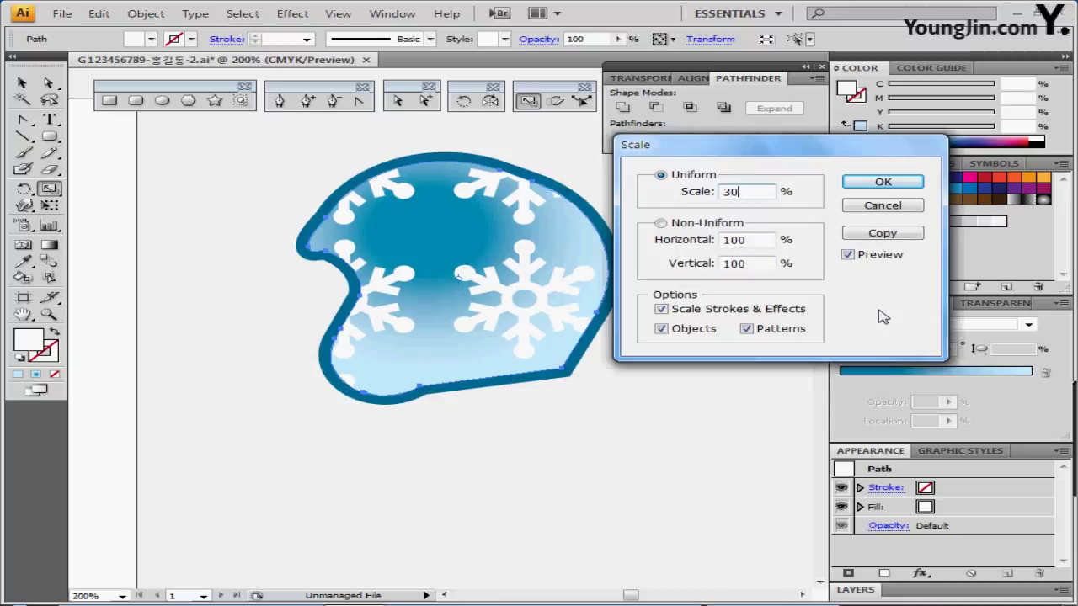
click(662, 330)
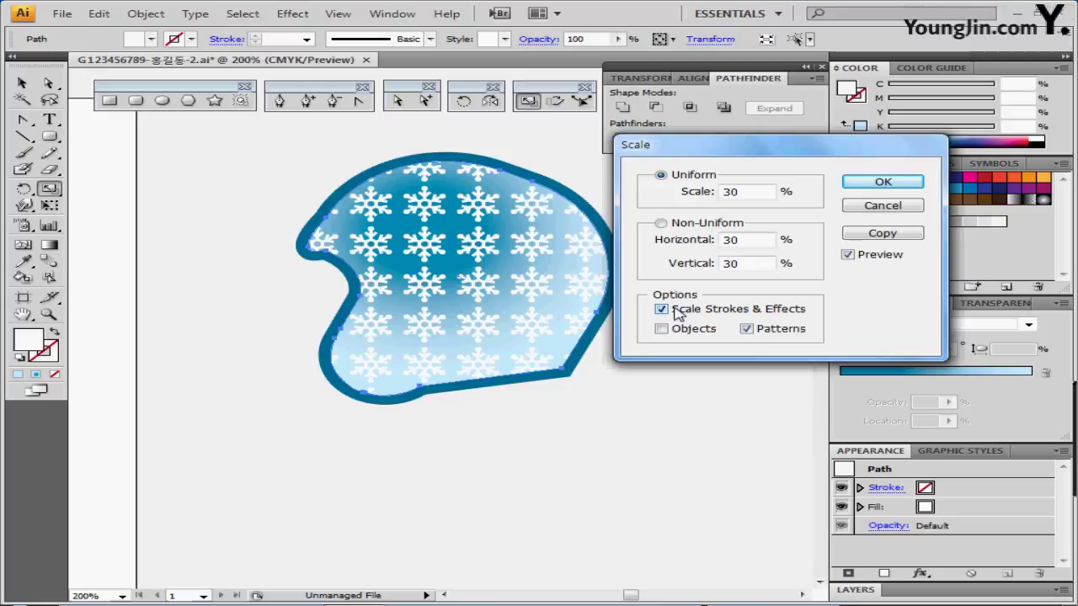
click(871, 187)
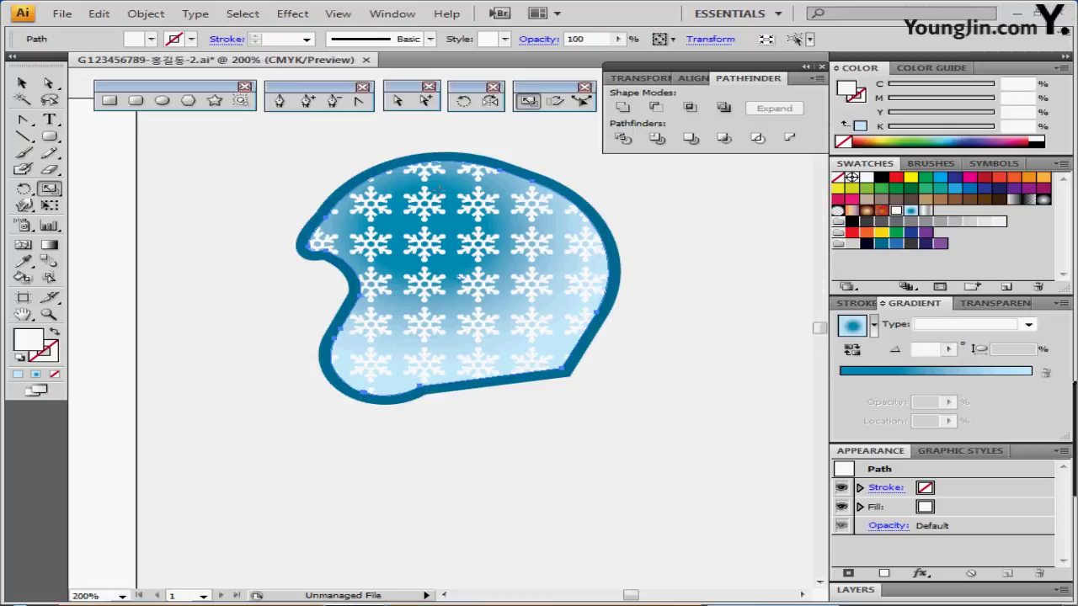
- Set the snowflake pattern overlay's opacity to 70% and save the document
click(574, 39)
text(70)
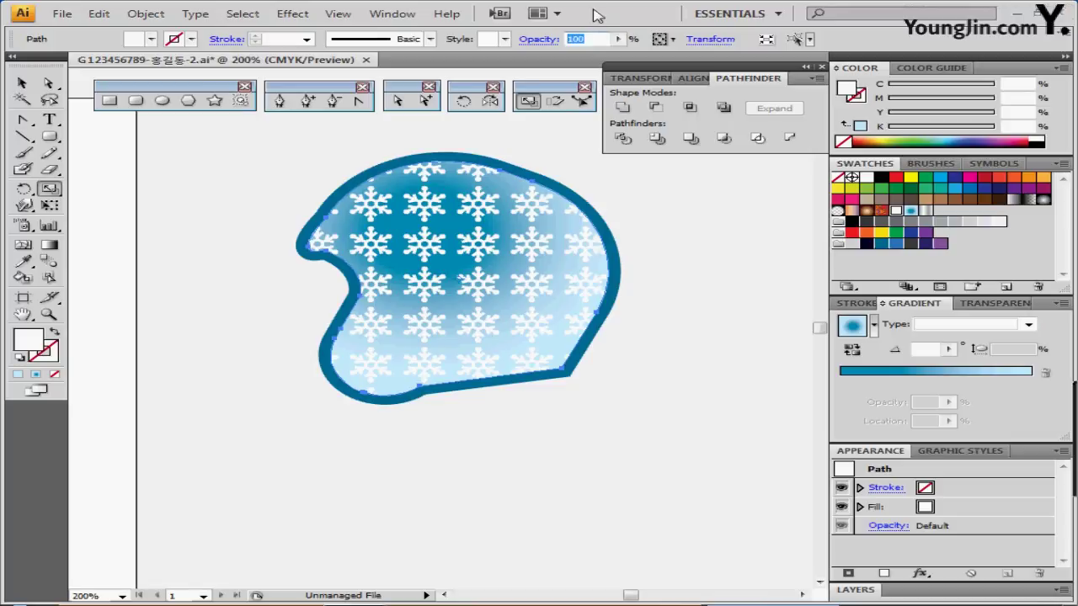
key(Return)
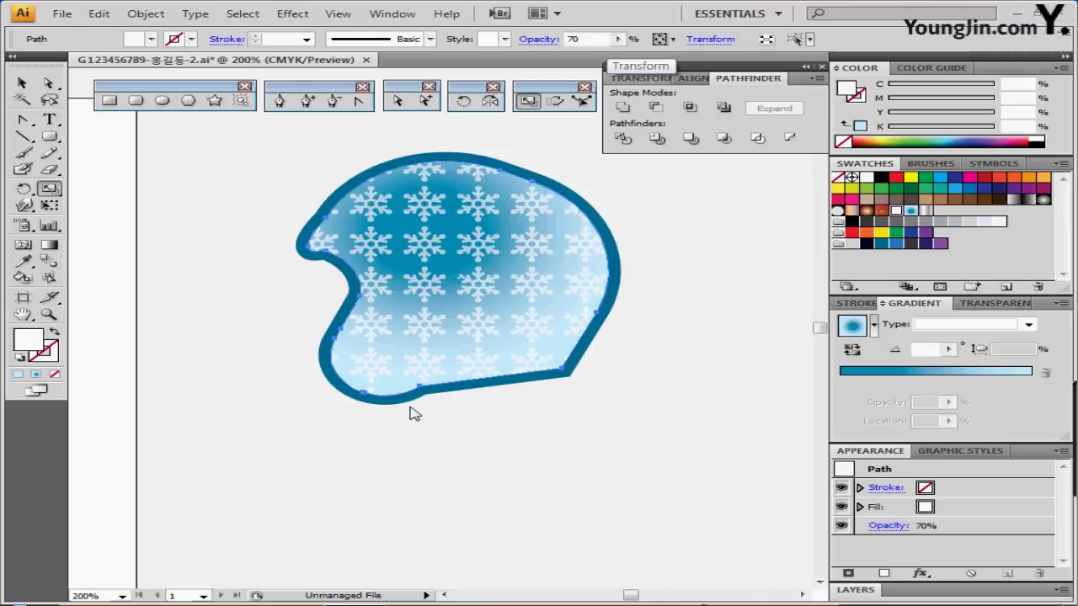
drag(291, 374, 561, 383)
key(ctrl+s)
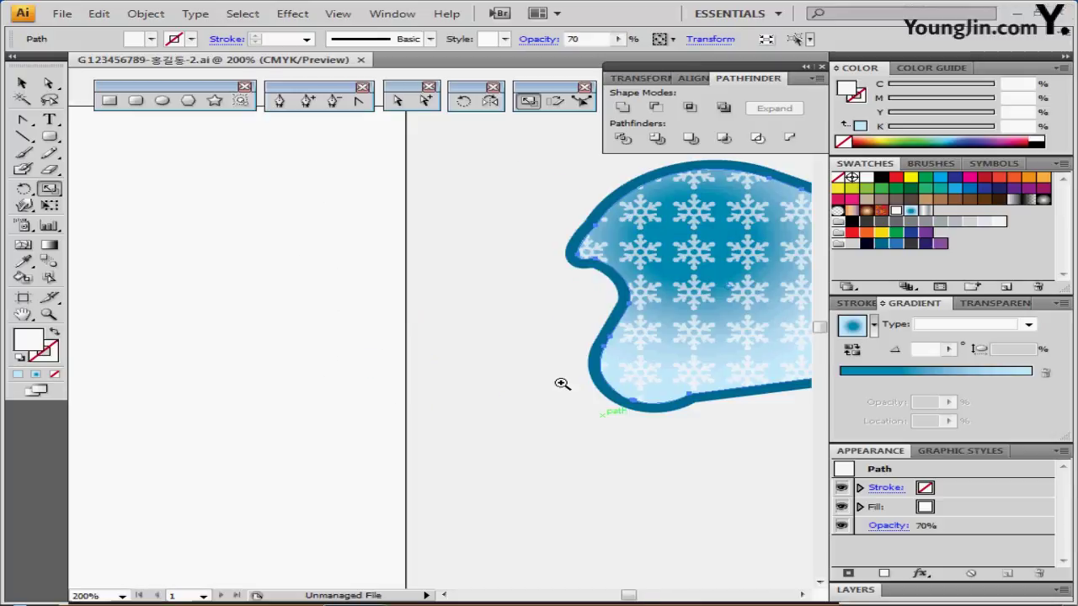
- Move the complete helmet artwork onto the artboard, to the right of the snowboarder
alt+click(562, 383)
alt+click(467, 361)
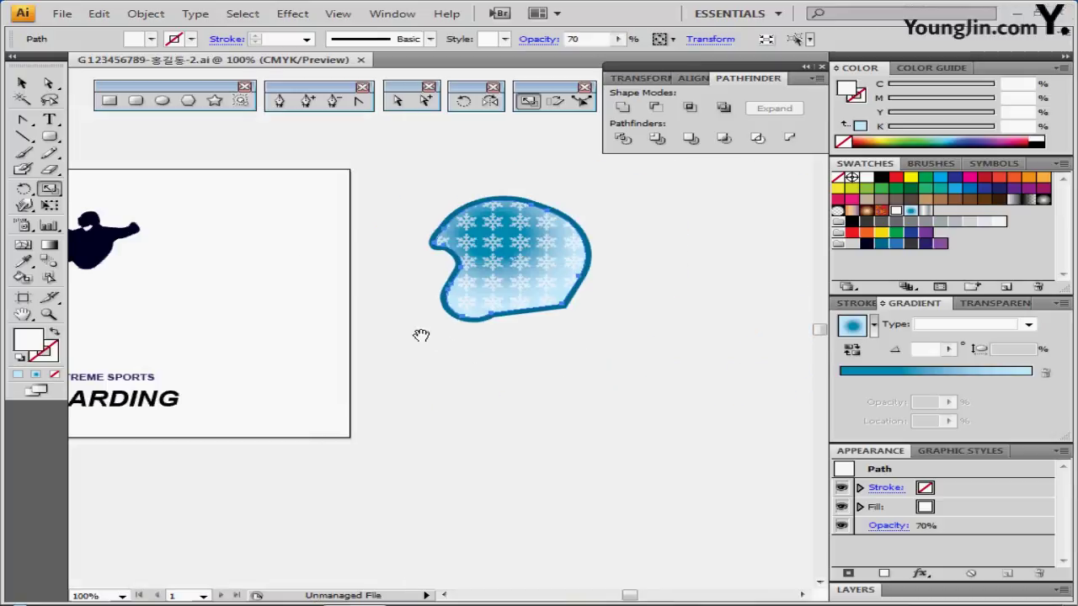
drag(421, 336, 577, 339)
drag(688, 293, 431, 301)
ctrl+alt+click(382, 324)
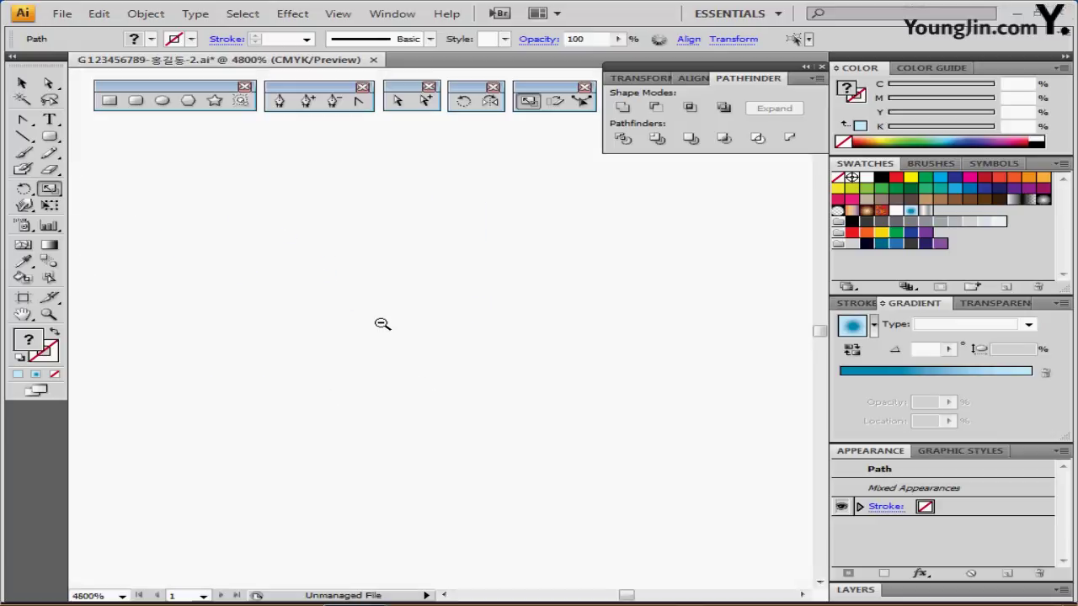
scroll(383, 323, down, 7)
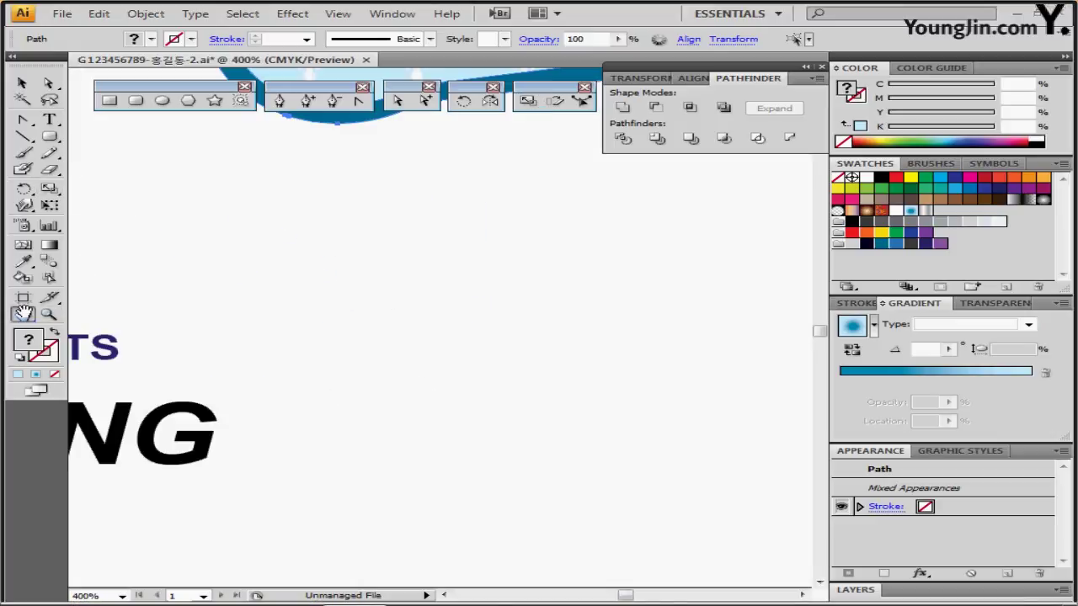
key(ctrl+0)
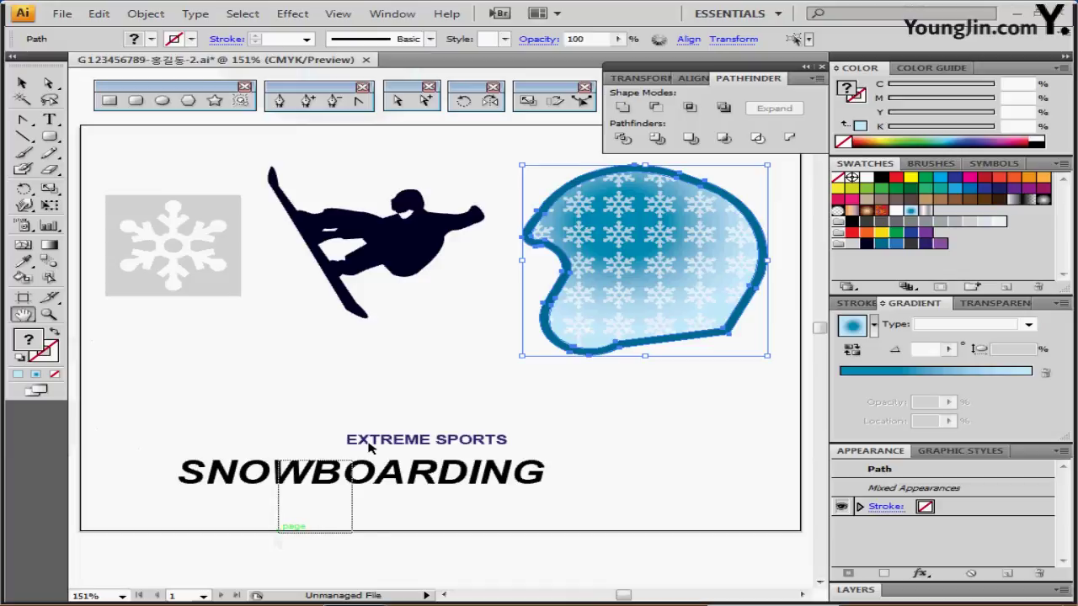
- Delete the EXTREME SPORTS and SNOWBOARDING text lines below the artwork
drag(368, 448, 409, 397)
key(Delete)
- Draw a rounded rectangle about 9 by 15 mm near the helmet's lower-left edge and apply the default white fill and black stroke
ctrl+click(600, 336)
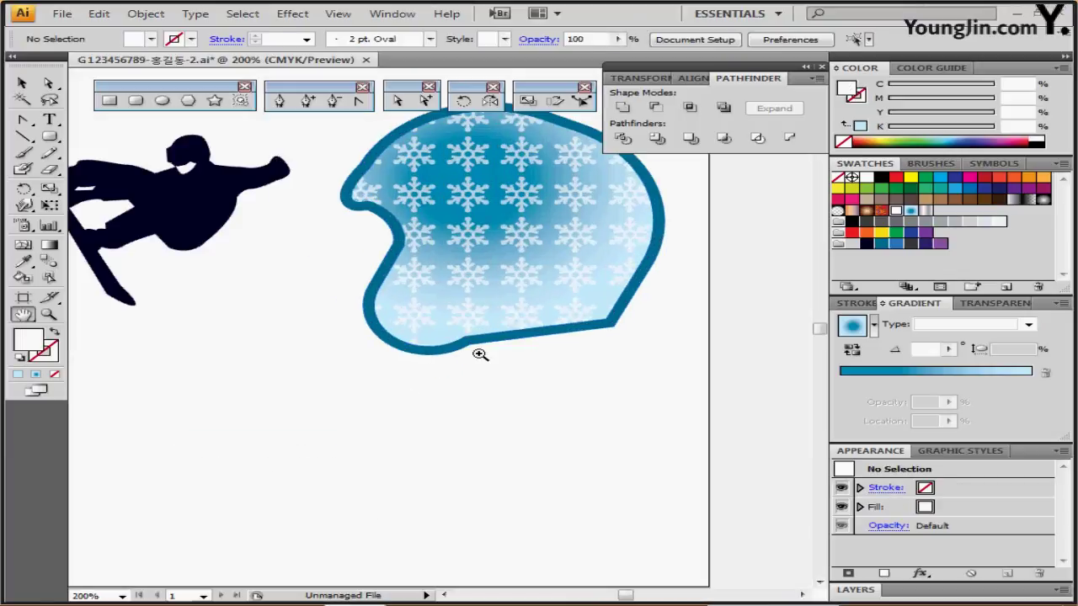
drag(436, 356, 443, 360)
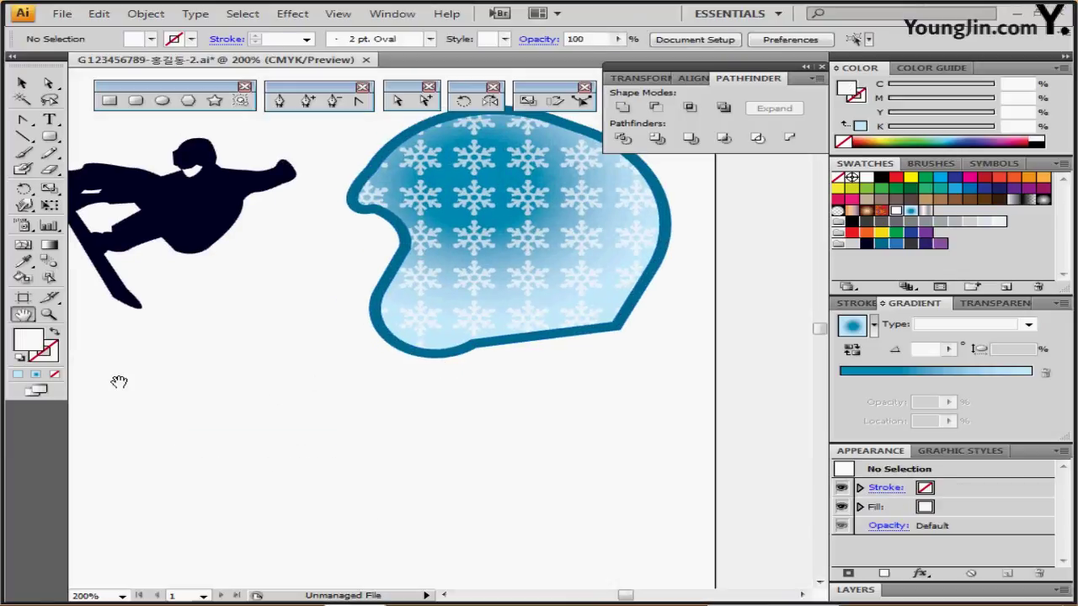
click(162, 100)
click(136, 101)
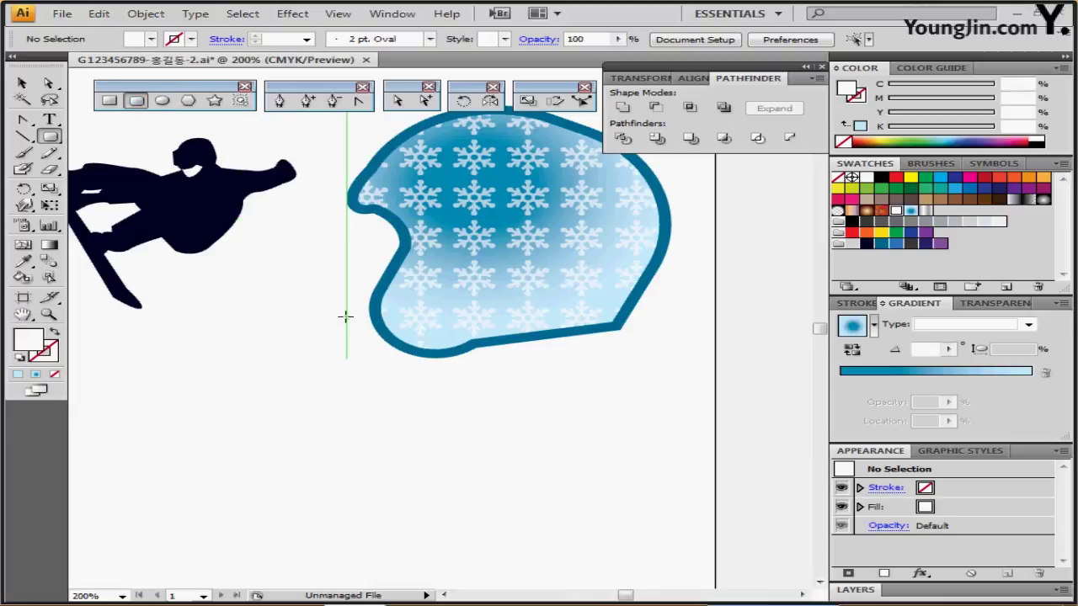
mouse_move(287, 304)
mouse_down()
mouse_move(295, 329)
mouse_move(339, 373)
mouse_up()
key(Left)
key(Right)
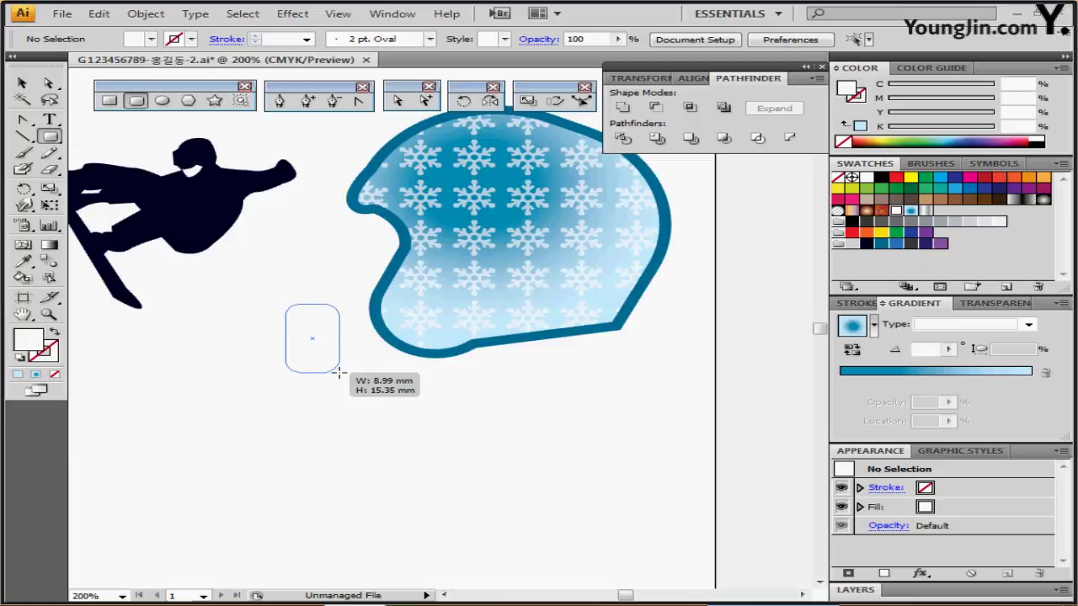
drag(337, 371, 338, 371)
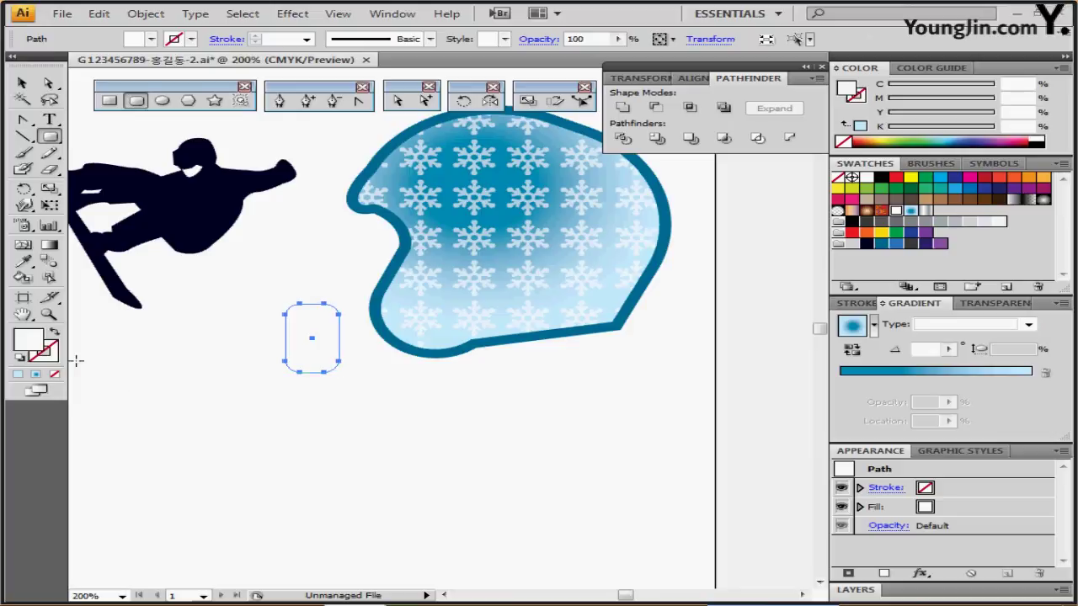
click(20, 358)
drag(246, 274, 378, 348)
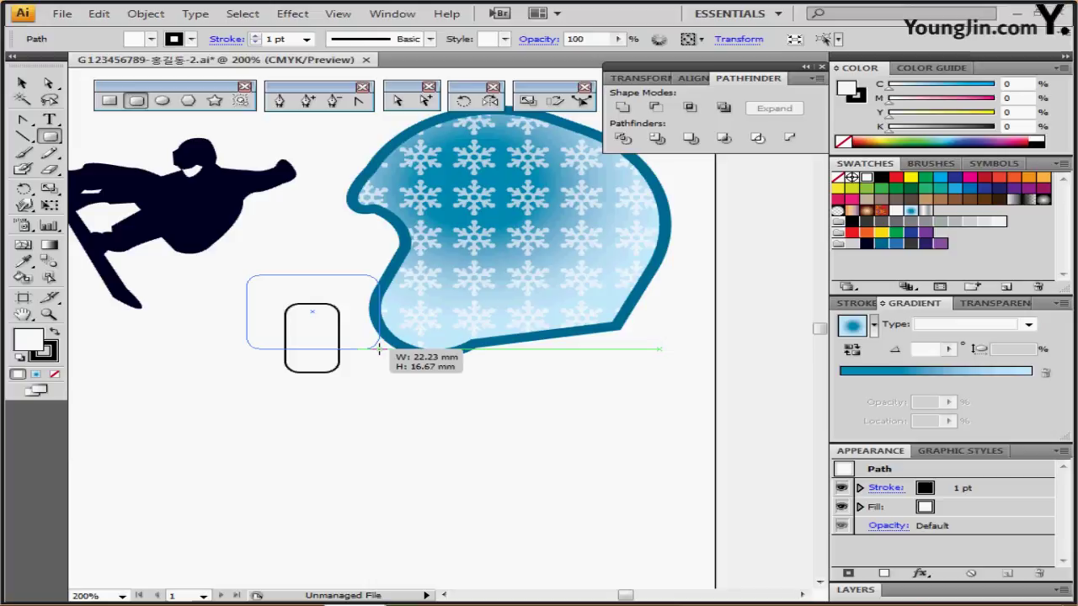
drag(378, 347, 375, 348)
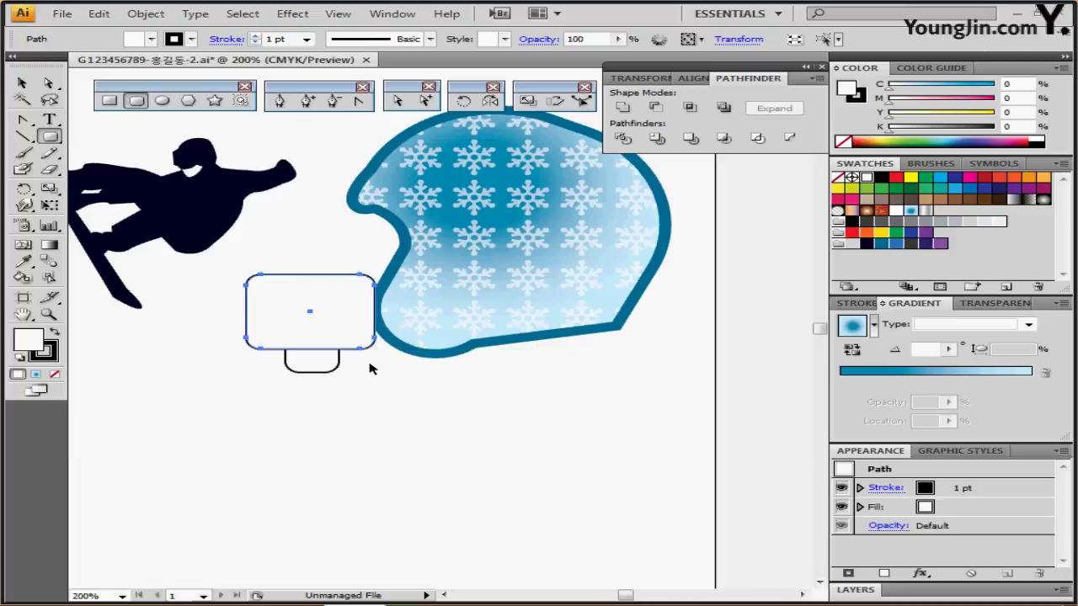
key(ctrl+z)
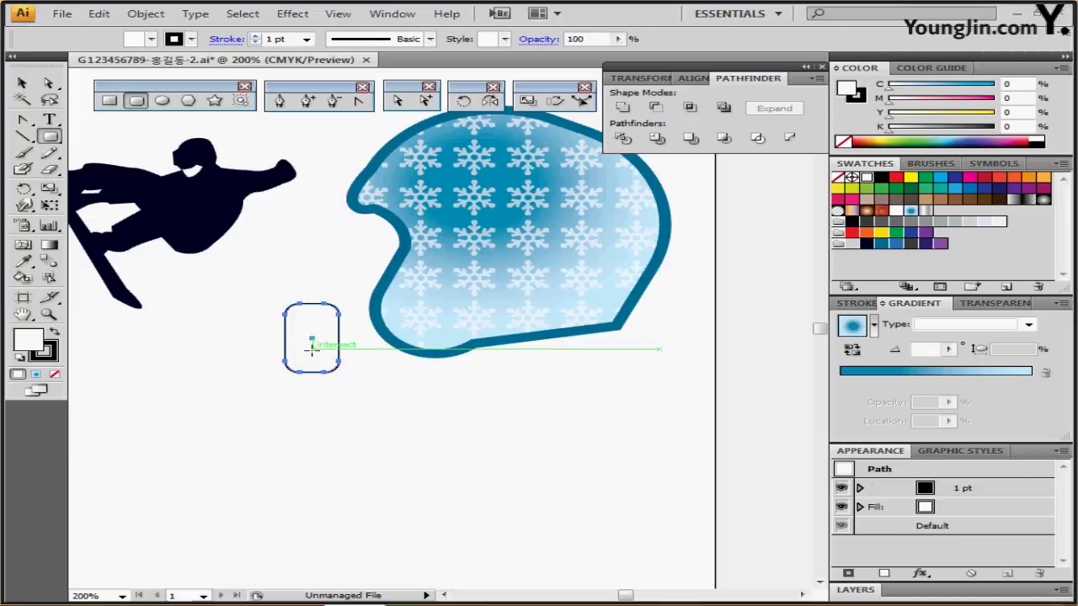
key(ctrl+z)
- Draw a narrow rounded rectangle with rounder corners, cover its upper part with a wider one, and subtract the wider one from it
drag(297, 310, 349, 374)
key(Up)
key(Up)
key(Up)
drag(269, 287, 377, 353)
drag(274, 405, 343, 312)
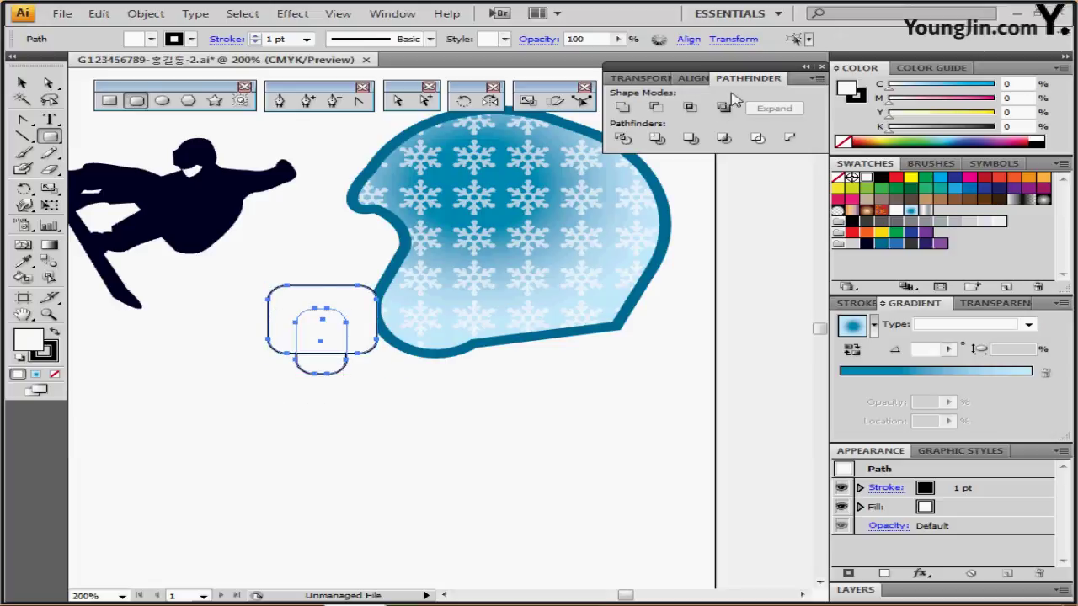
click(656, 108)
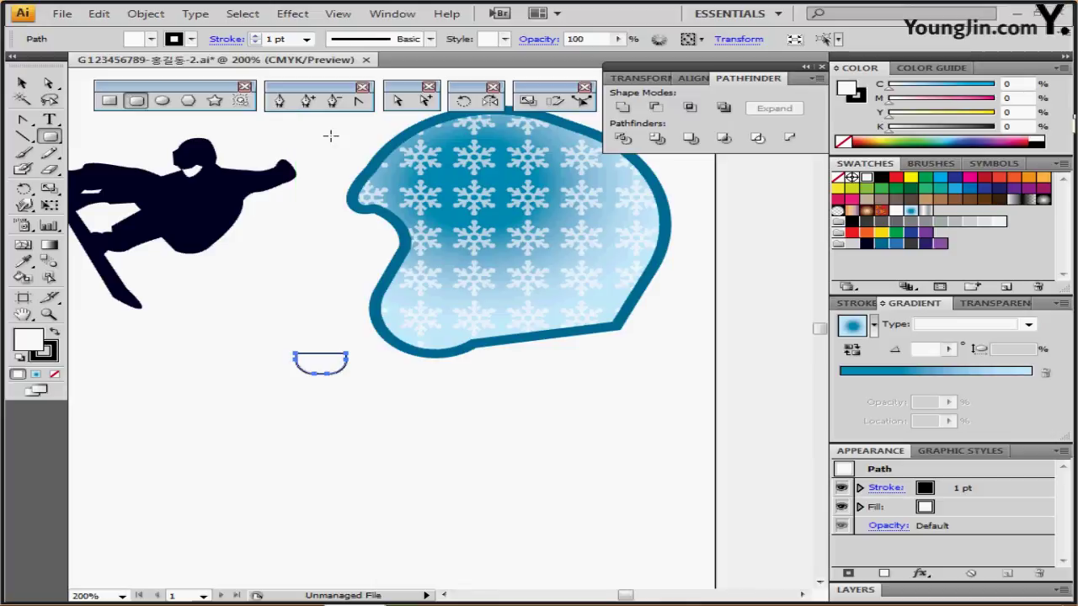
- Remove the half-round buckle shape's fill, set its stroke colour to K 90%, and set the stroke weight to 5 pt
click(54, 373)
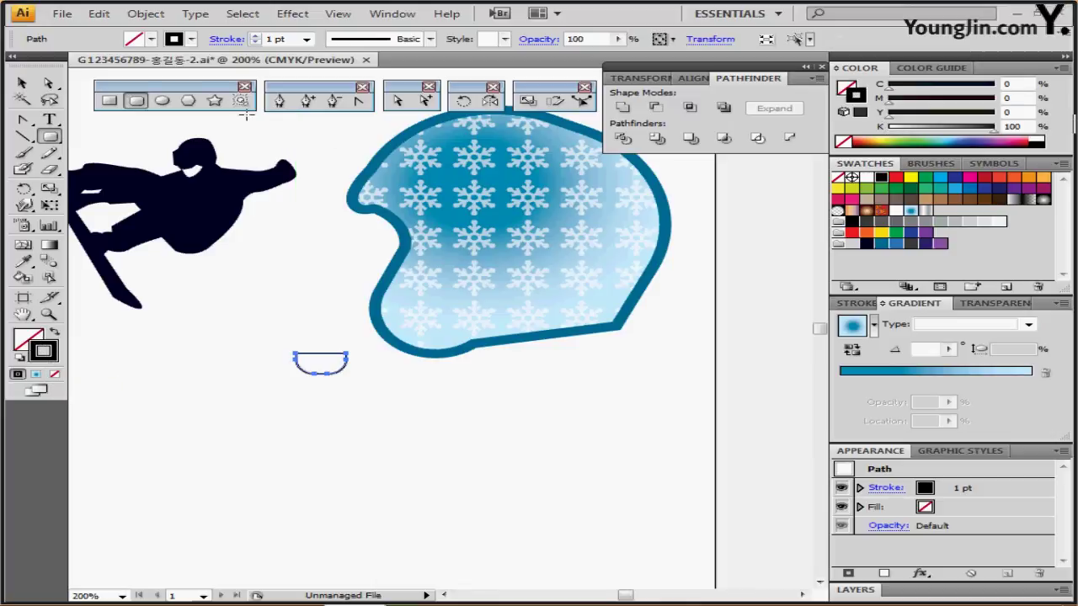
drag(1033, 125, 950, 123)
text(90)
key(Return)
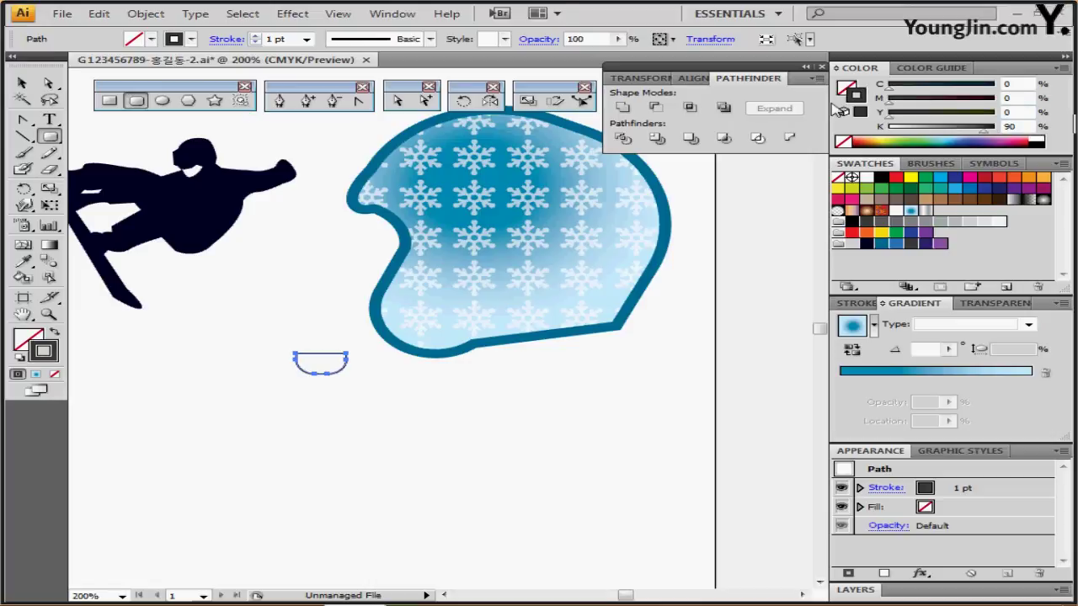
click(253, 37)
click(254, 36)
click(253, 36)
click(254, 37)
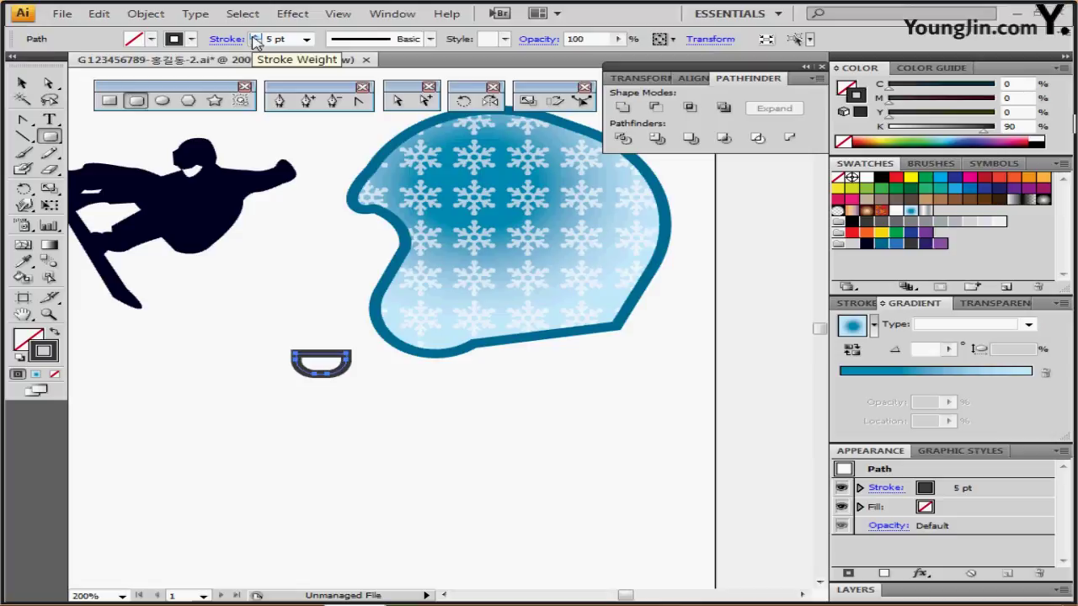
- Rotate the buckle shape by -45 degrees
double_click(461, 105)
drag(425, 244, 512, 242)
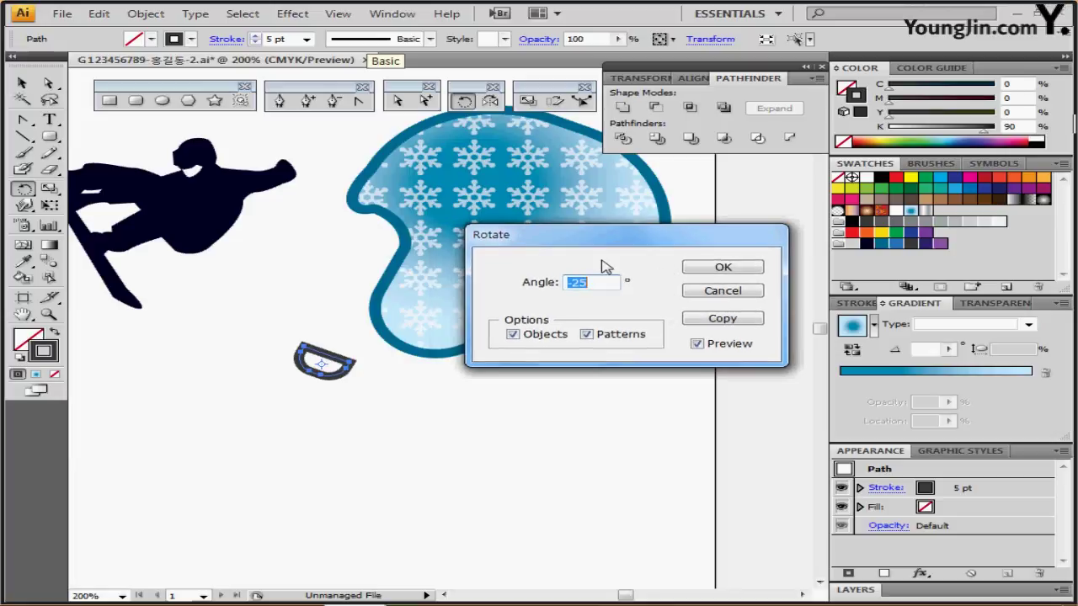
text(-45)
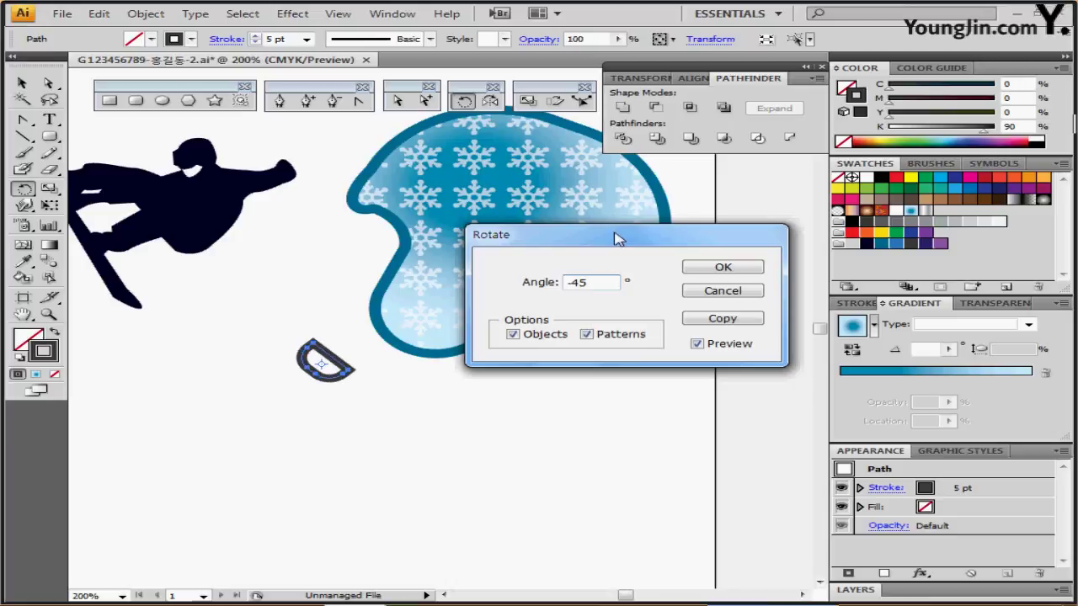
drag(618, 235, 626, 216)
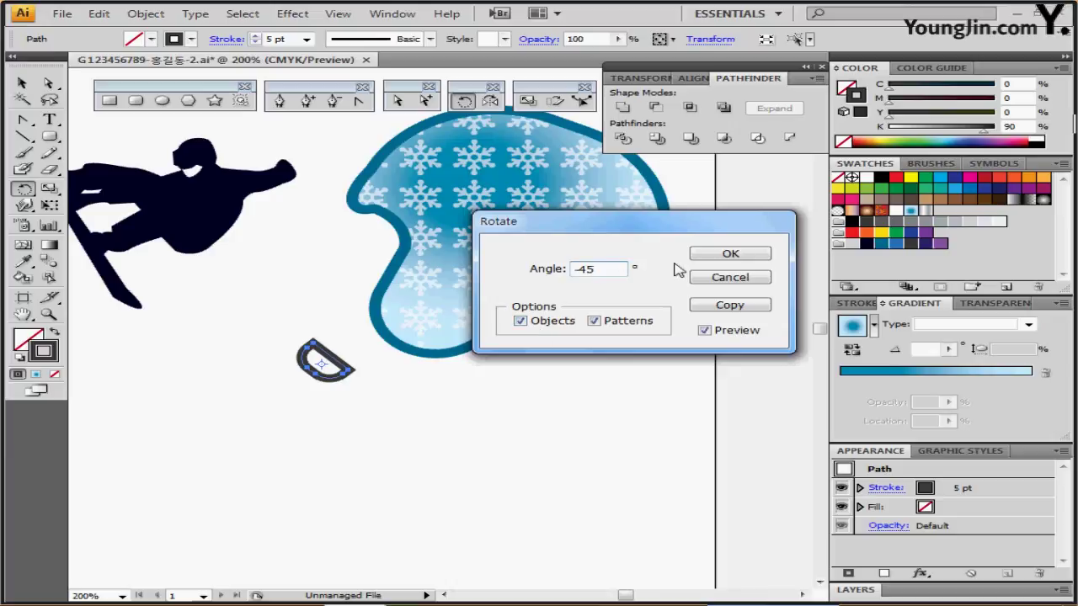
click(721, 255)
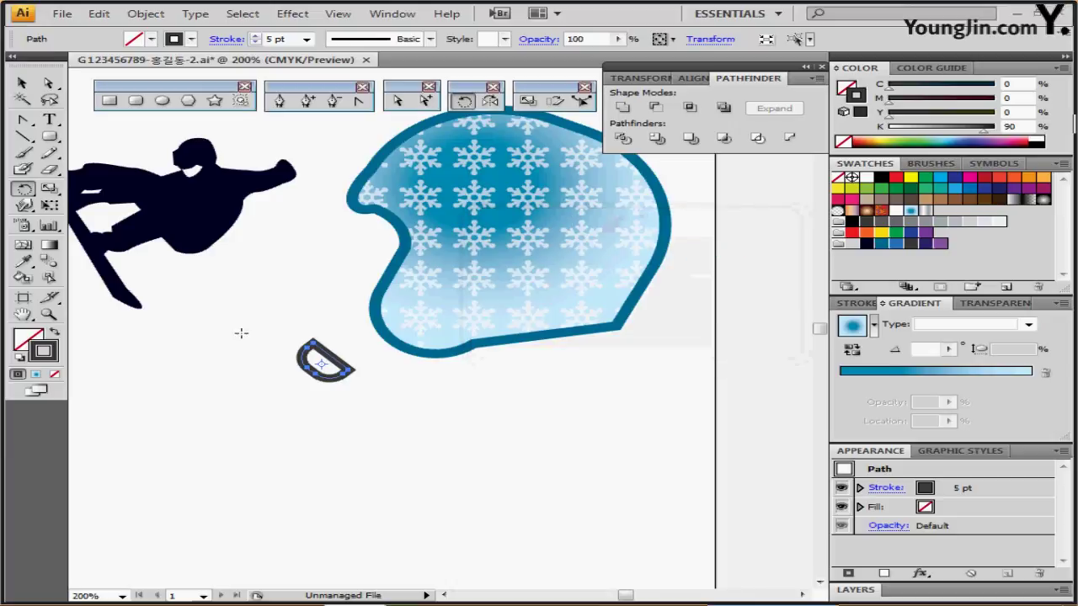
- Convert the buckle's stroke into a filled shape with Outline Stroke and deselect it
click(150, 14)
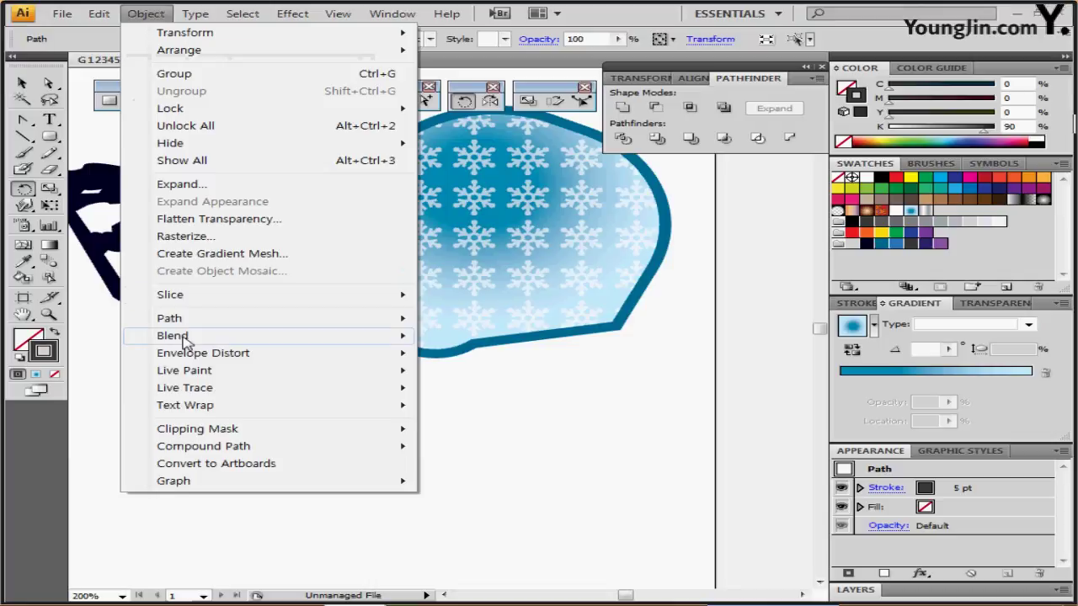
mouse_move(177, 322)
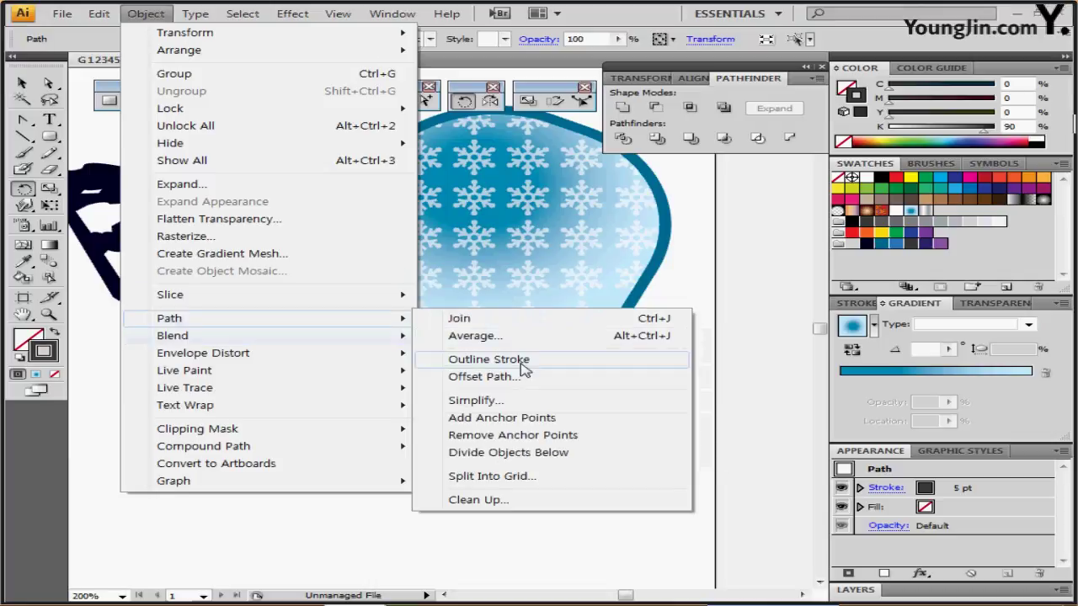
click(489, 360)
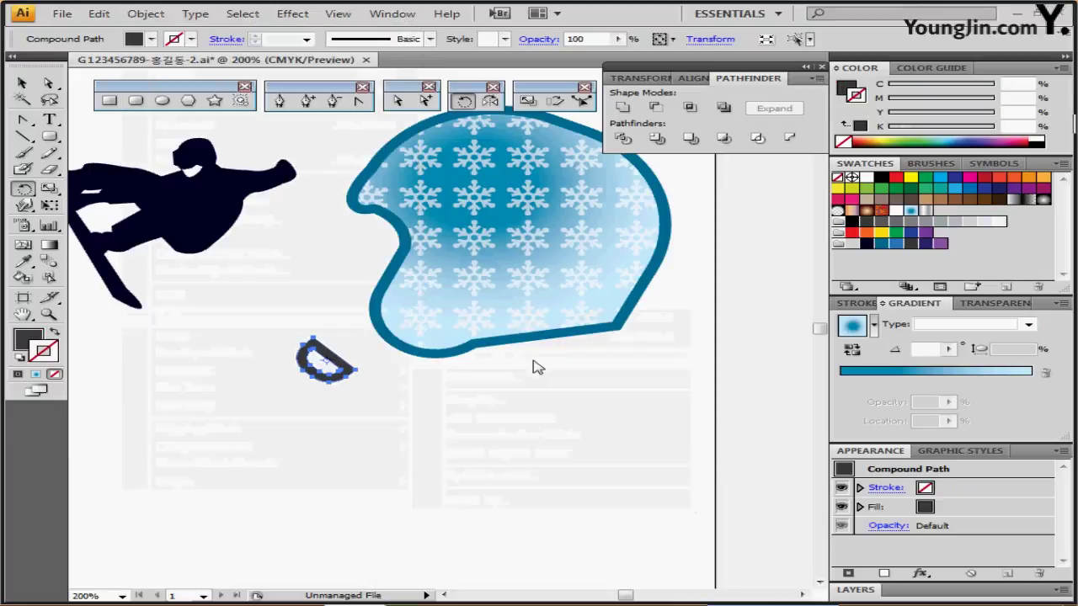
click(455, 408)
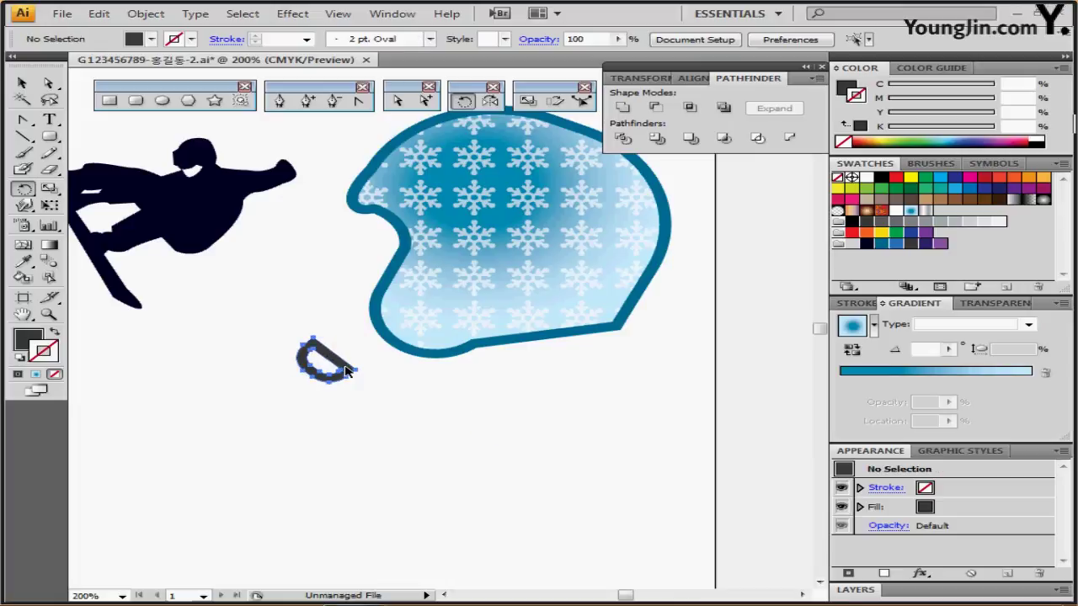
- Move the buckle close to the helmet's lower-left edge and shift the helmet shapes slightly left against the displayed guides
drag(347, 371, 376, 344)
ctrl+click(421, 340)
drag(449, 382, 503, 293)
click(427, 337)
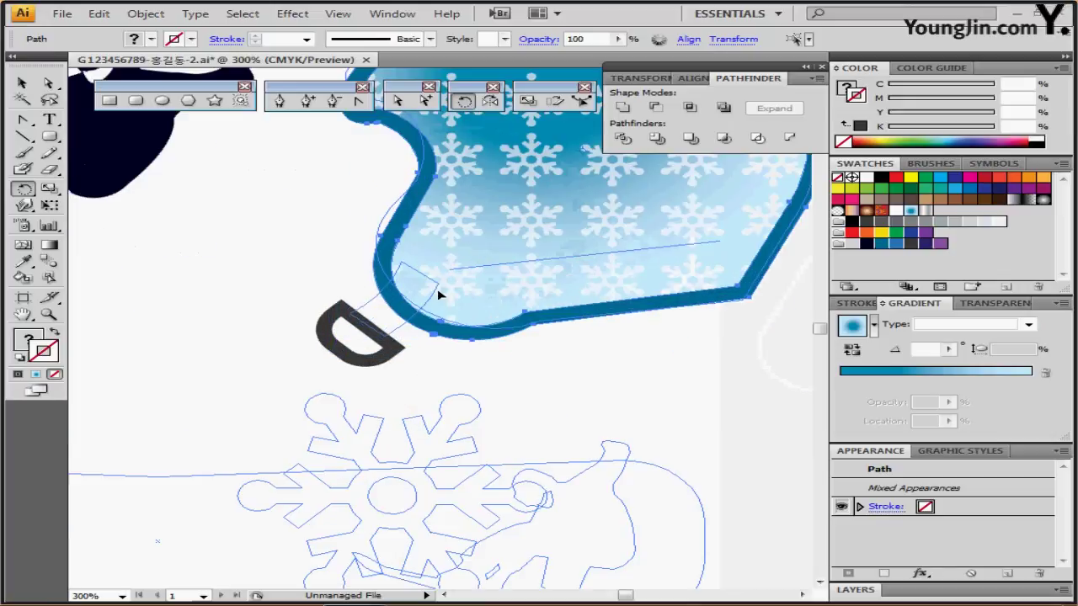
click(439, 368)
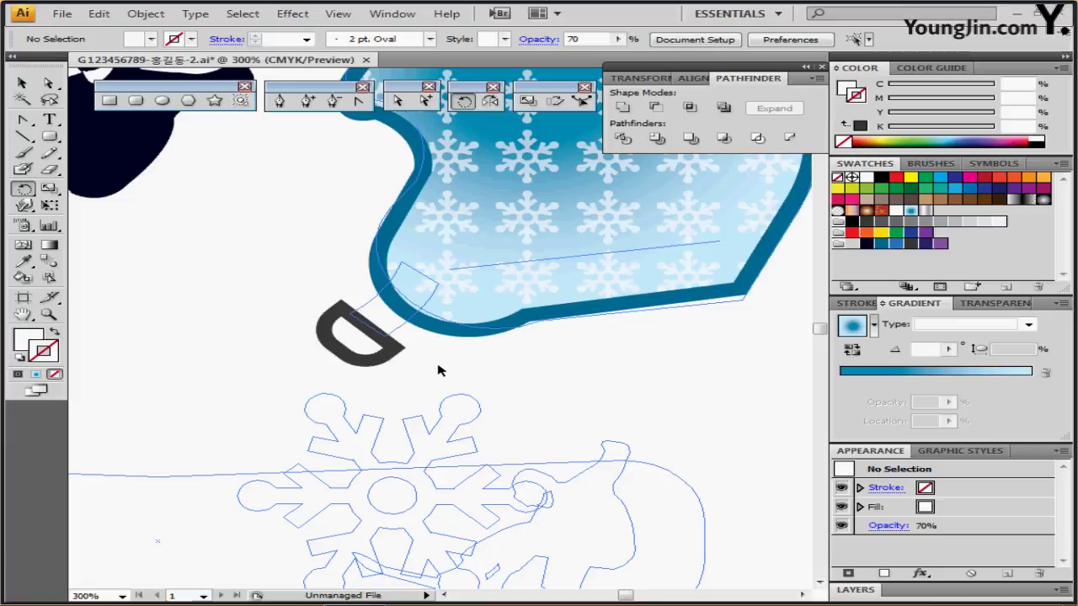
- Release the strap guide beside the buckle into editable artwork
click(402, 332)
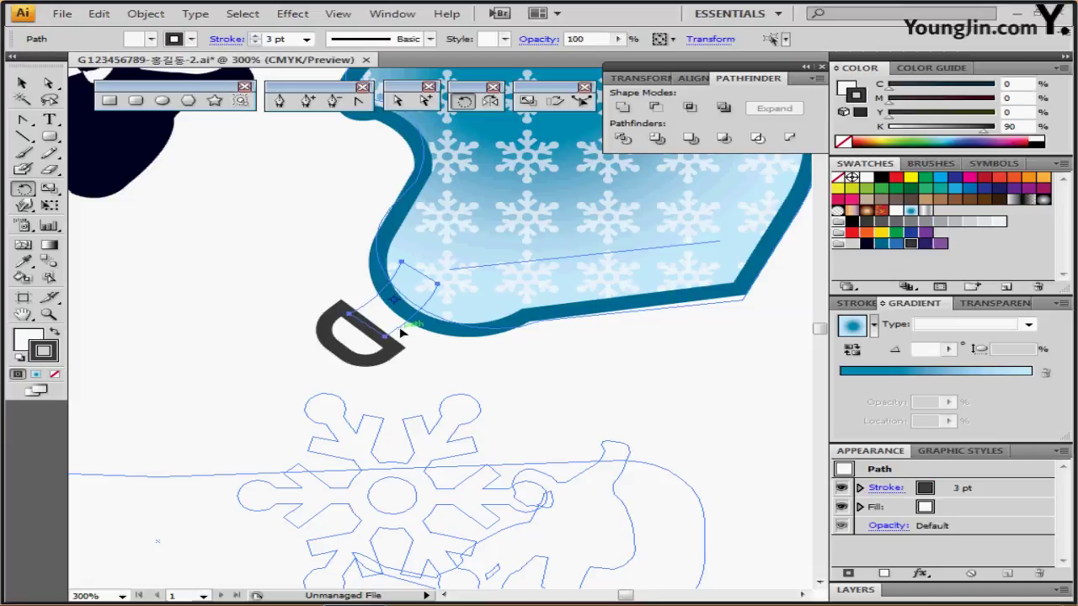
key(ctrl+alt+5)
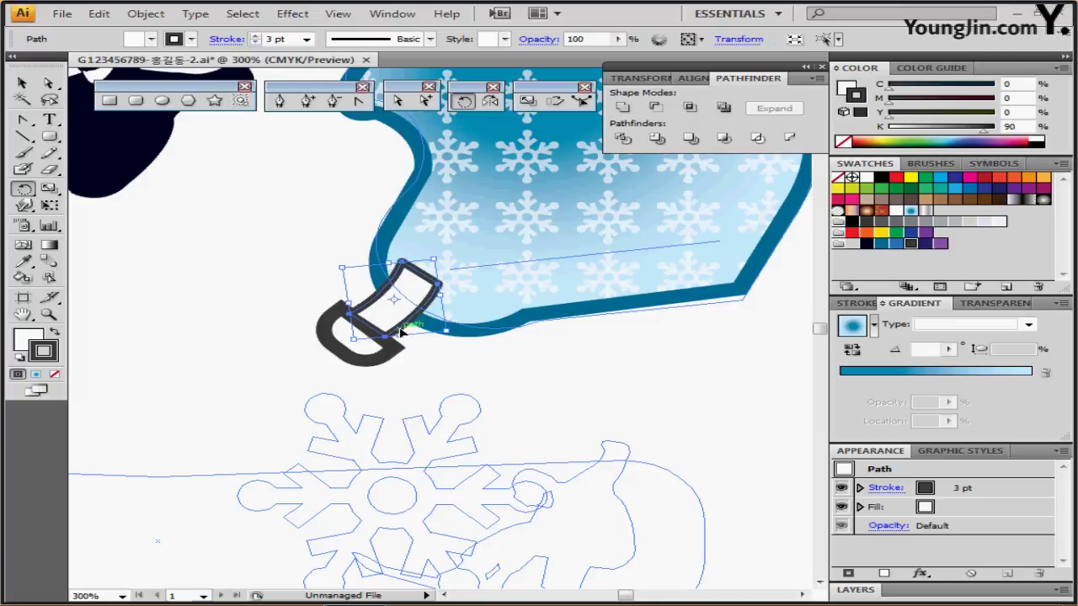
- Fit the buckle around the strap's lower end and shift the buckle, strap and helmet border together slightly down and left
click(403, 346)
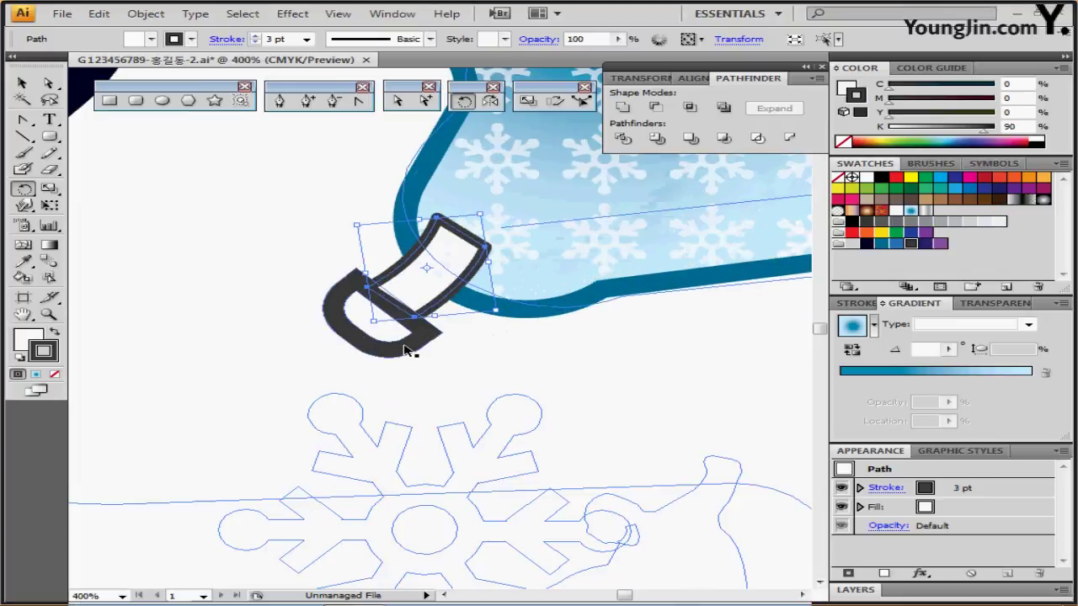
drag(418, 313, 423, 342)
click(356, 390)
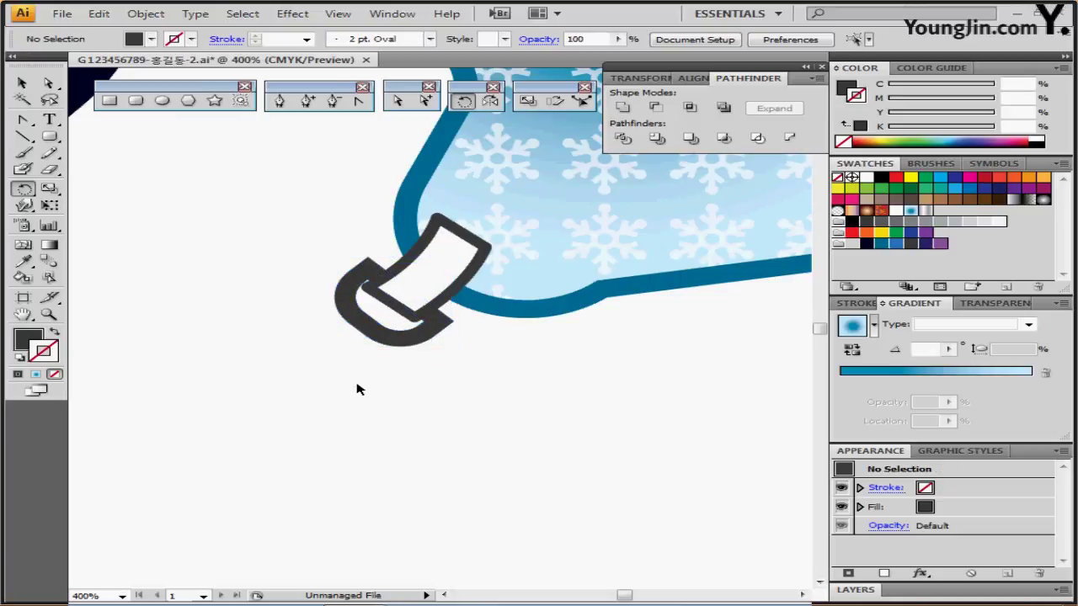
drag(376, 375, 392, 309)
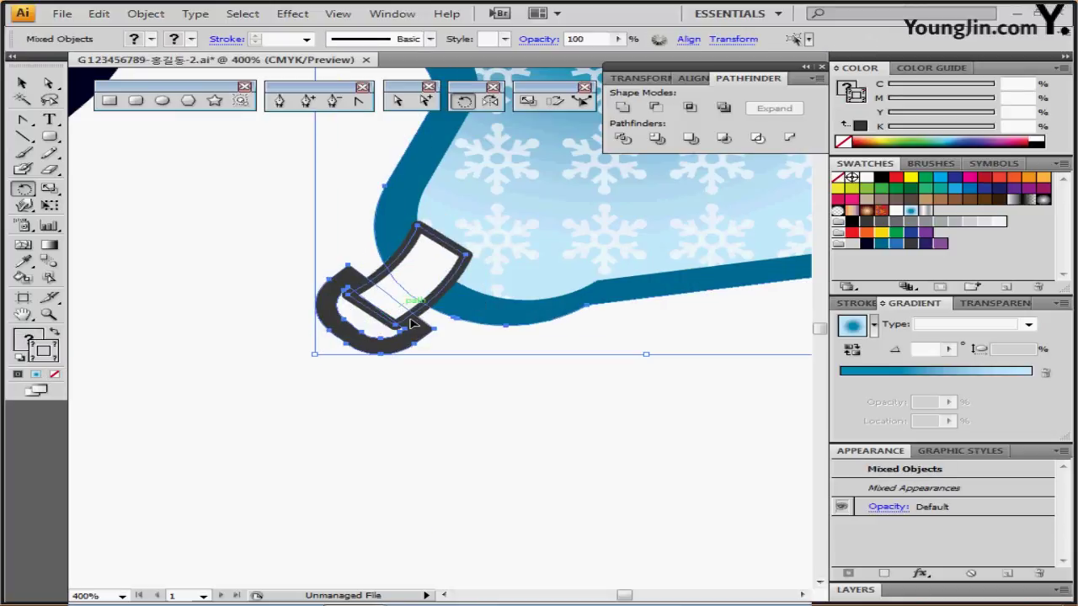
- Undo the last shift that included the helmet border, and place only the strap and buckle at the helmet's lower-left edge
key(ctrl+z)
drag(376, 360, 417, 309)
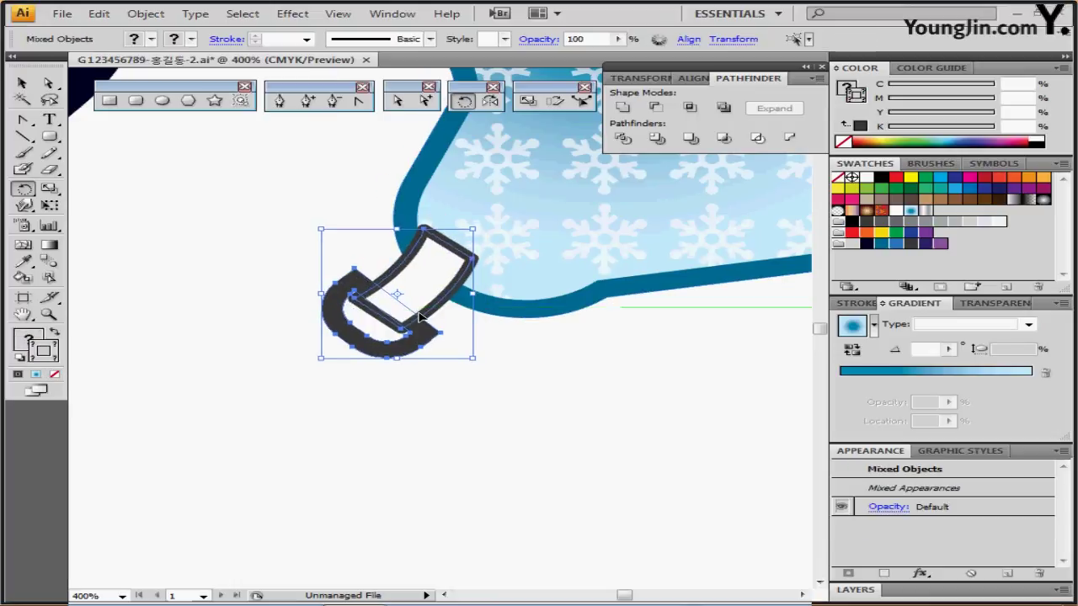
ctrl+click(386, 410)
- Create an inner copy of the strap's outline with Offset Path, using an offset of -1
click(425, 311)
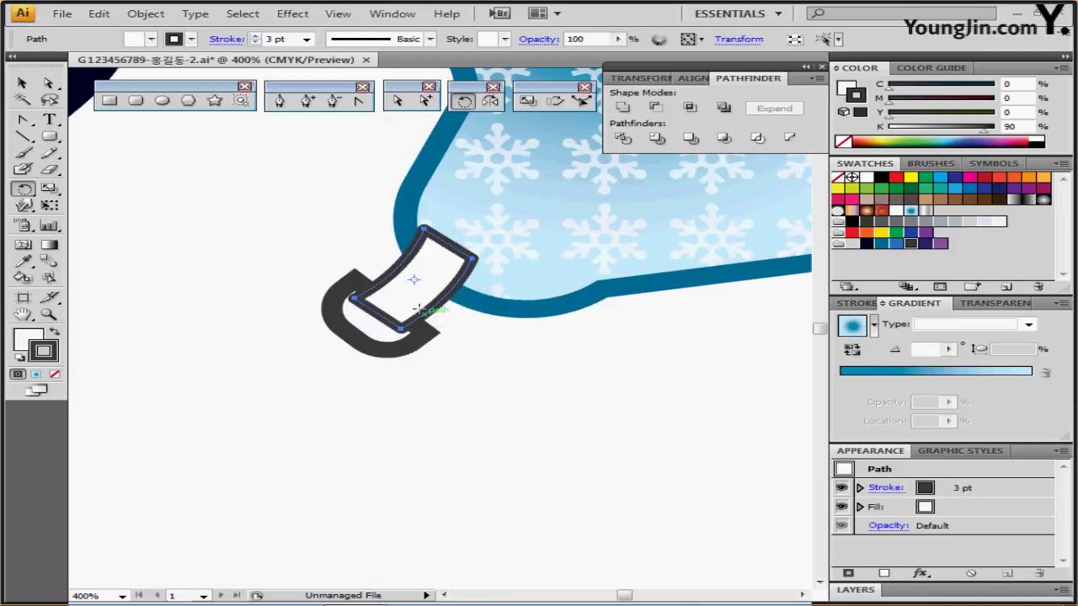
click(850, 94)
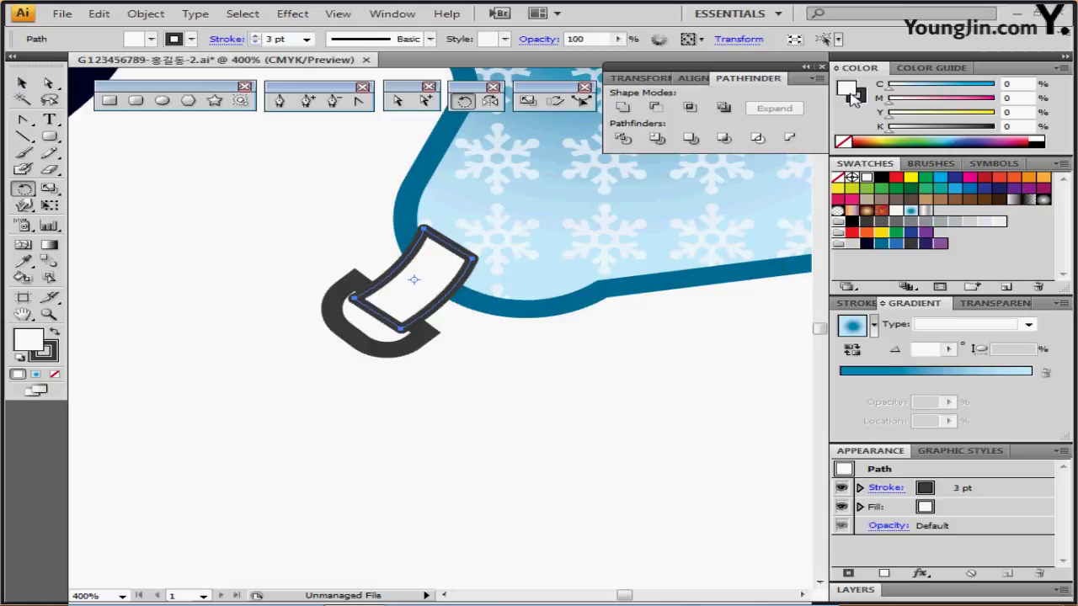
click(854, 100)
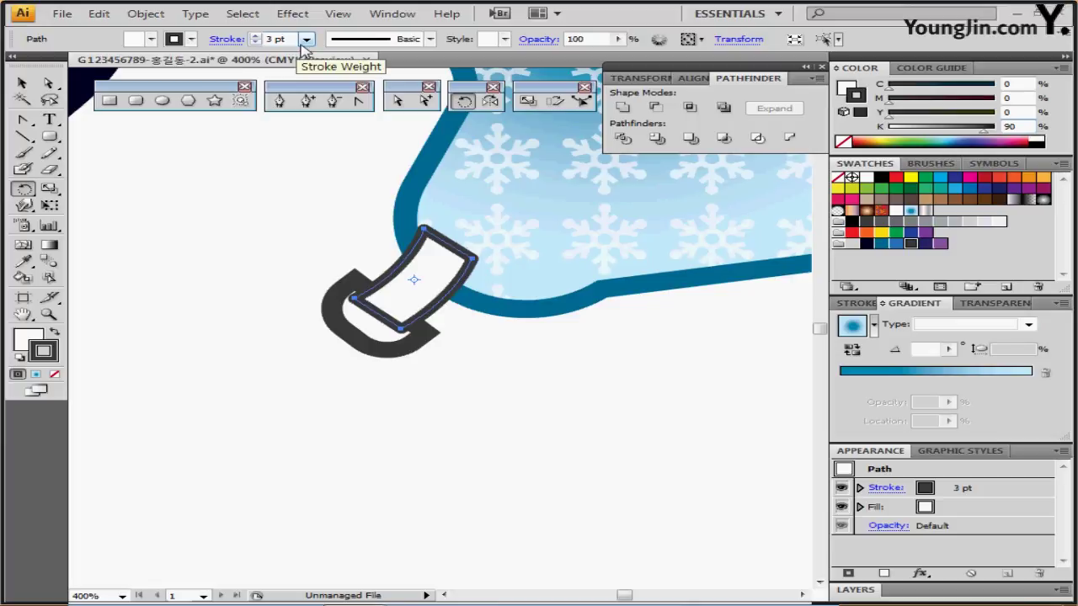
click(144, 15)
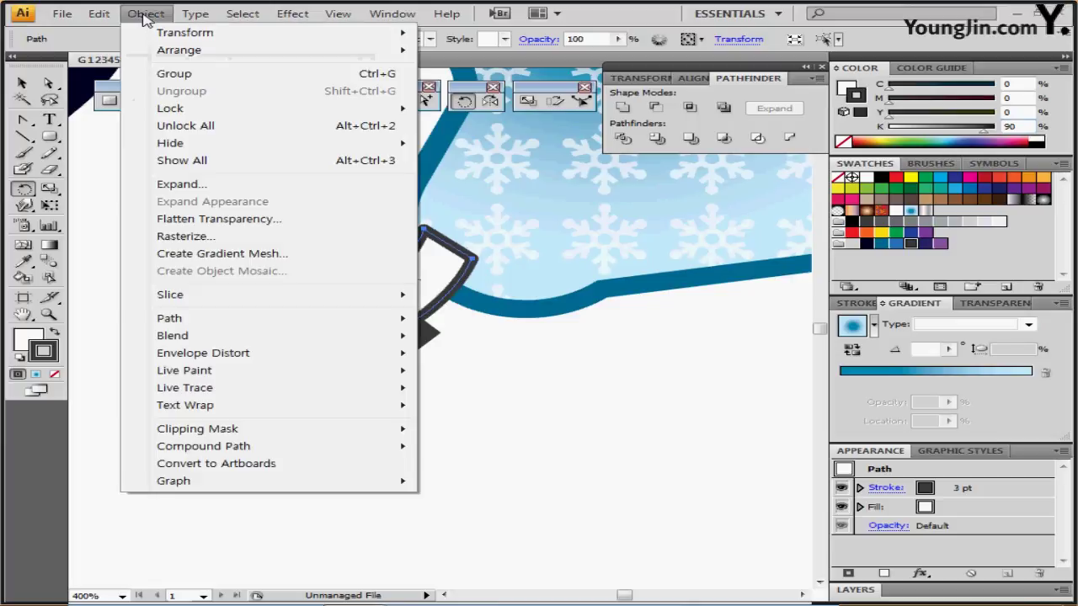
mouse_move(202, 318)
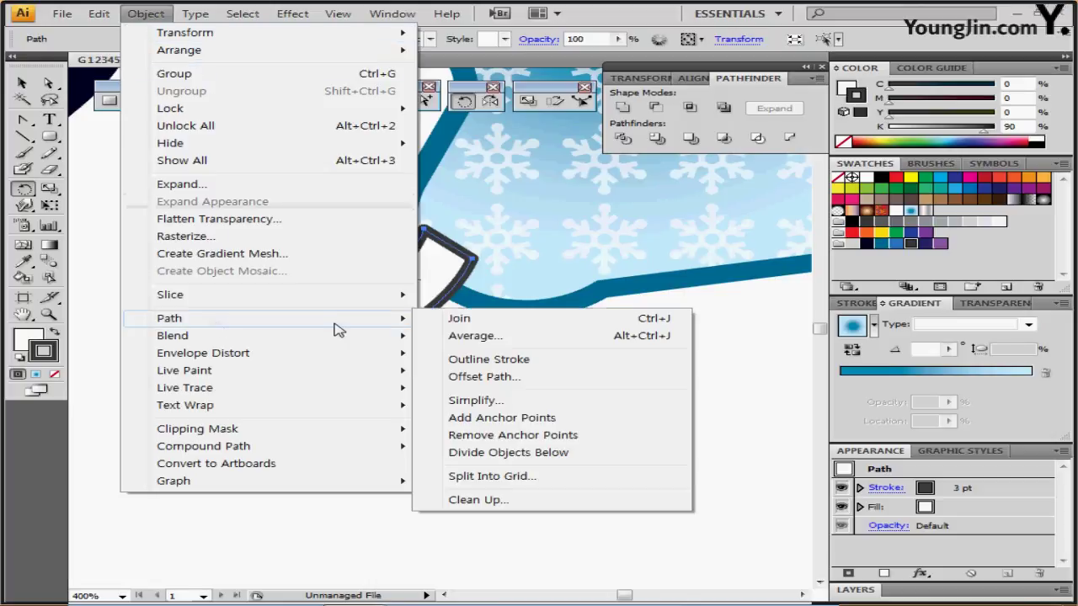
click(459, 379)
text(-)
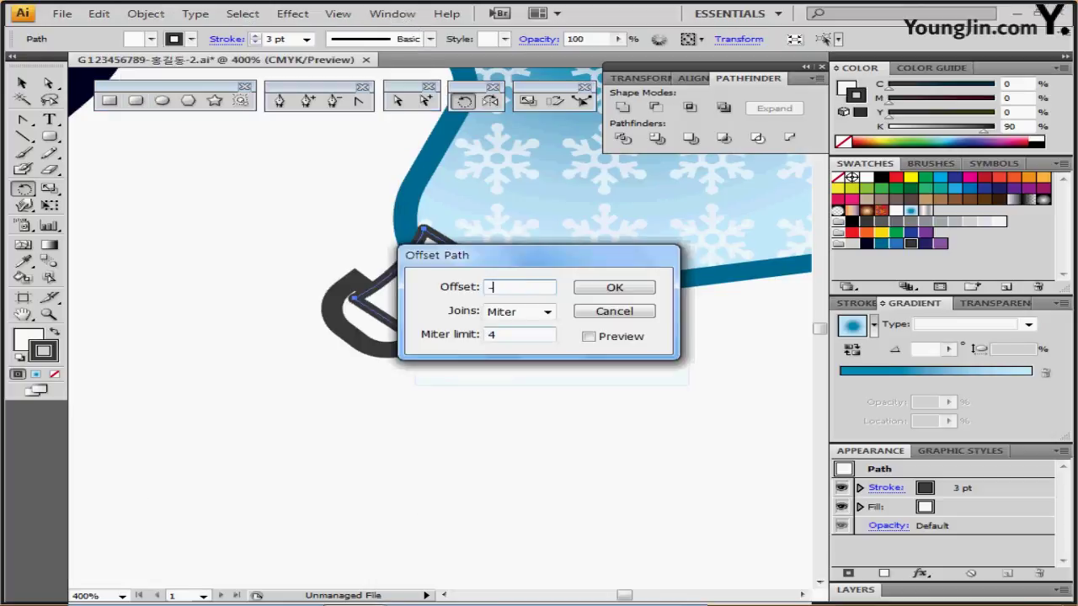
text(1)
key(Return)
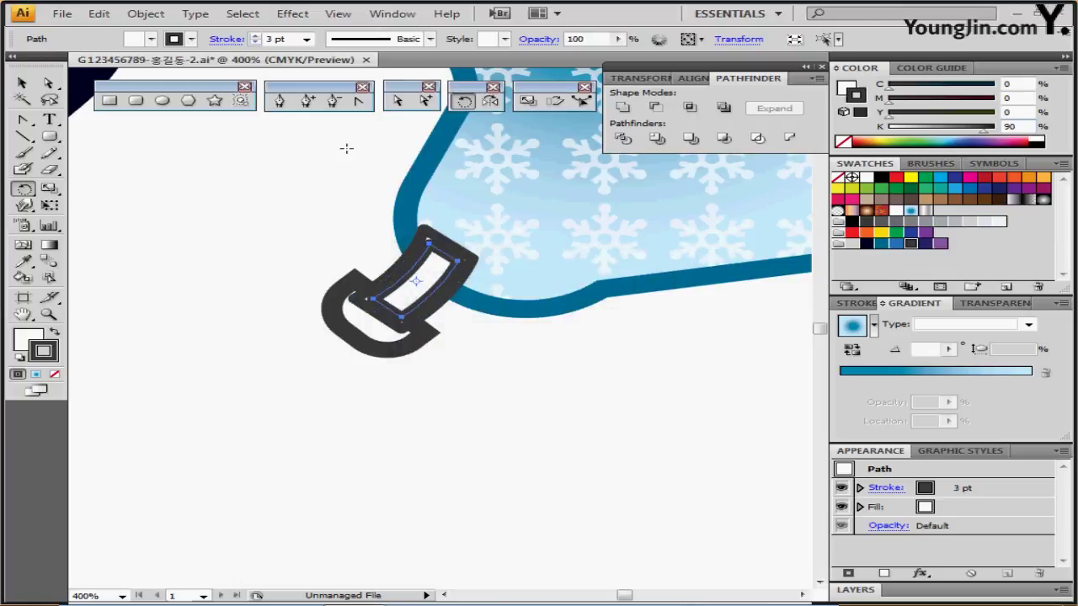
- Give the strap's inner path a 1 pt dashed stroke with a dash length of 2 pt, and deselect it
click(256, 42)
click(256, 42)
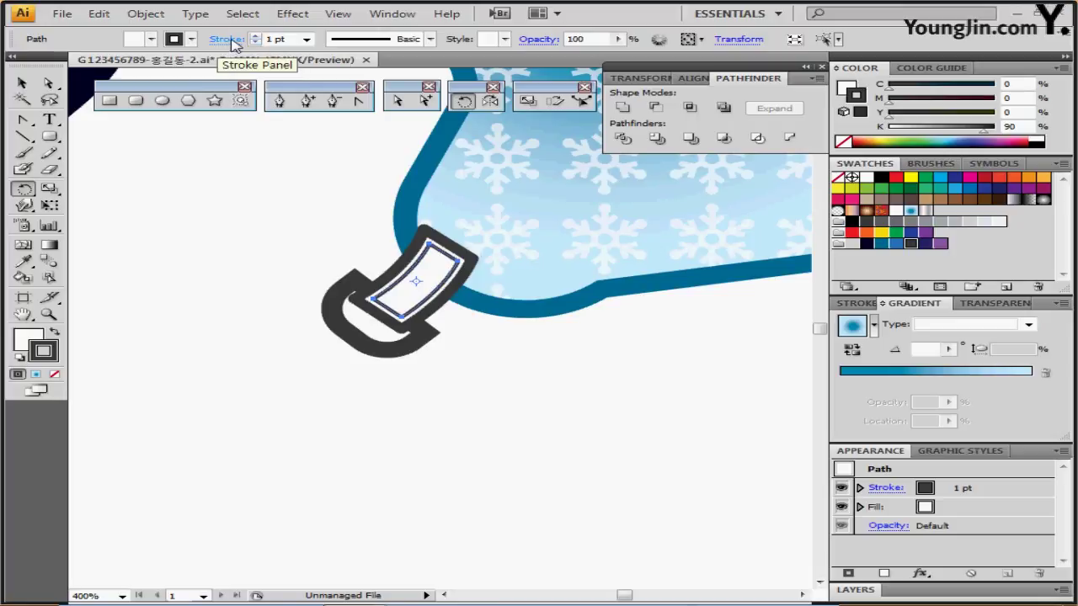
click(229, 42)
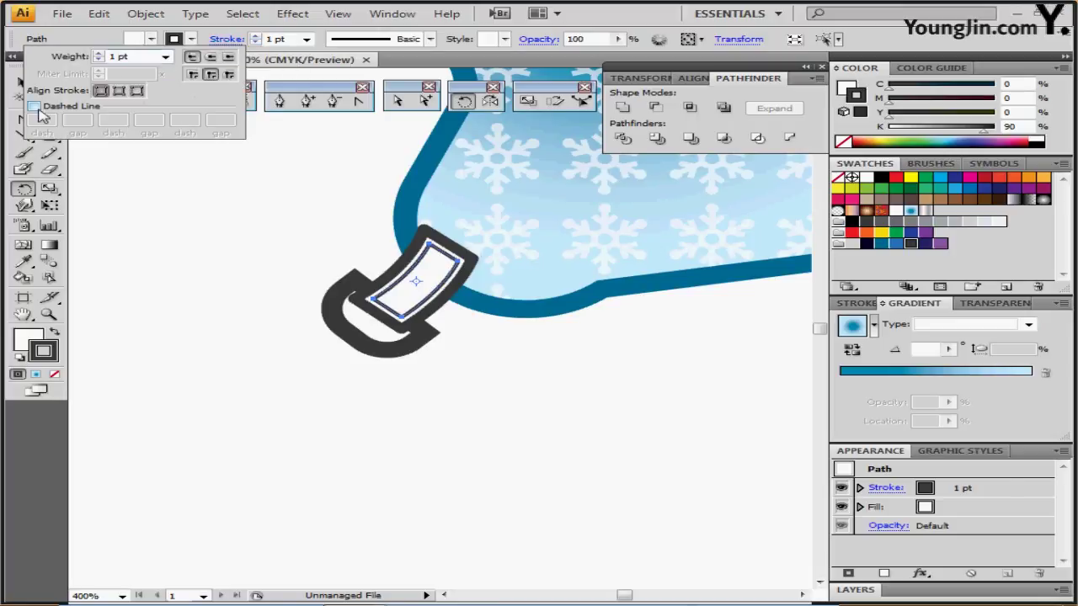
click(33, 106)
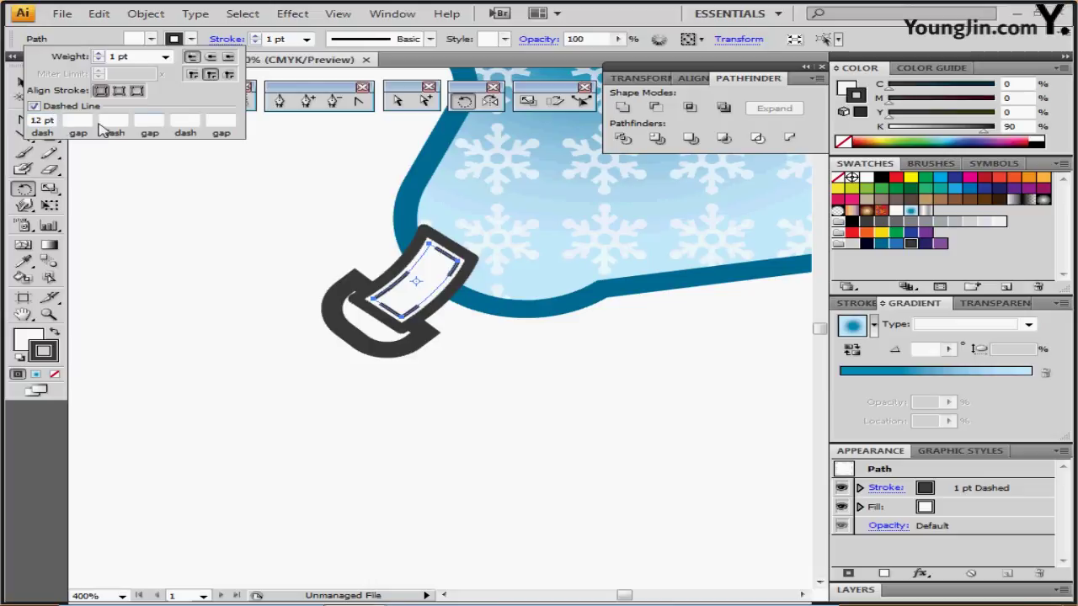
double_click(36, 120)
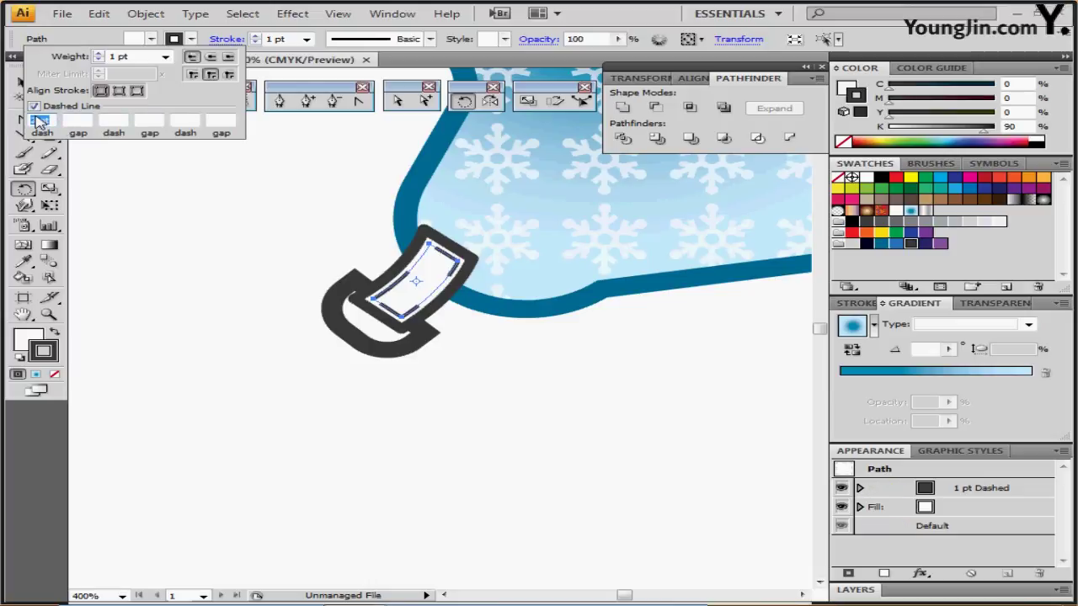
text(2)
key(Return)
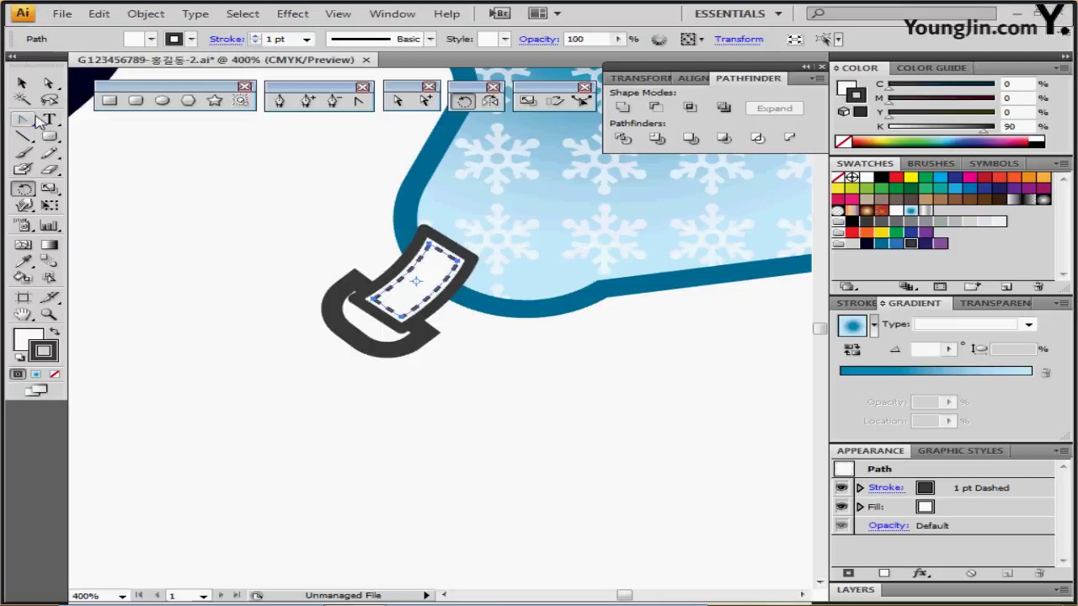
key(ctrl)
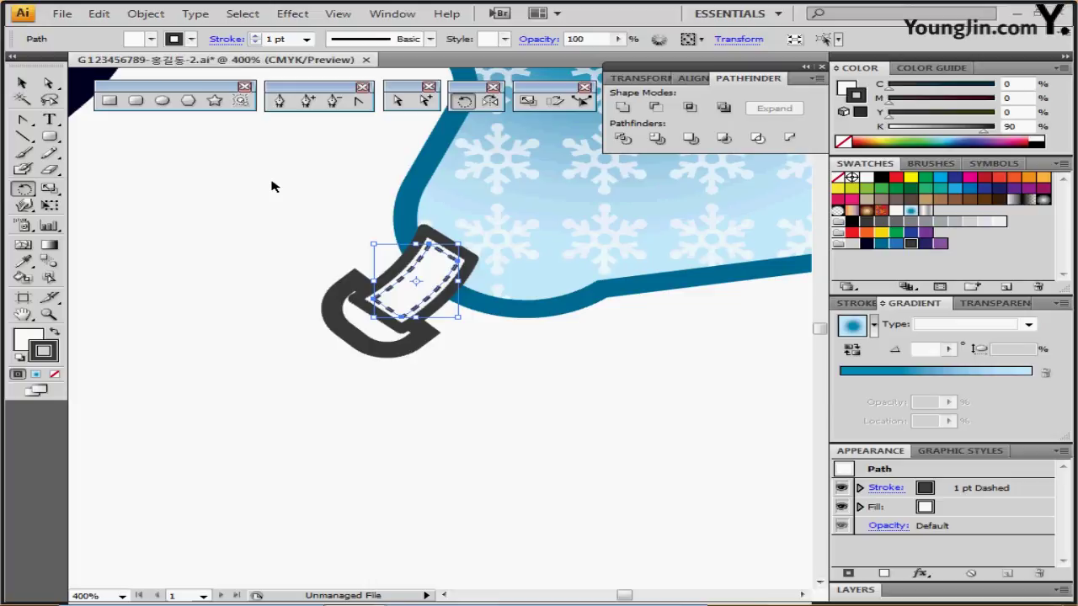
ctrl+alt+click(381, 305)
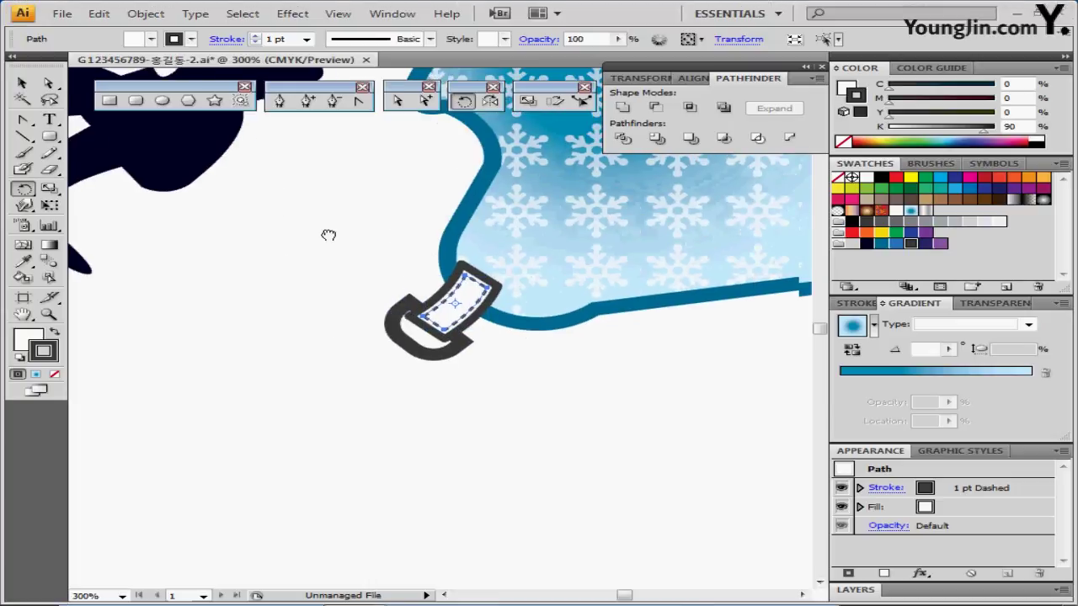
ctrl+click(353, 409)
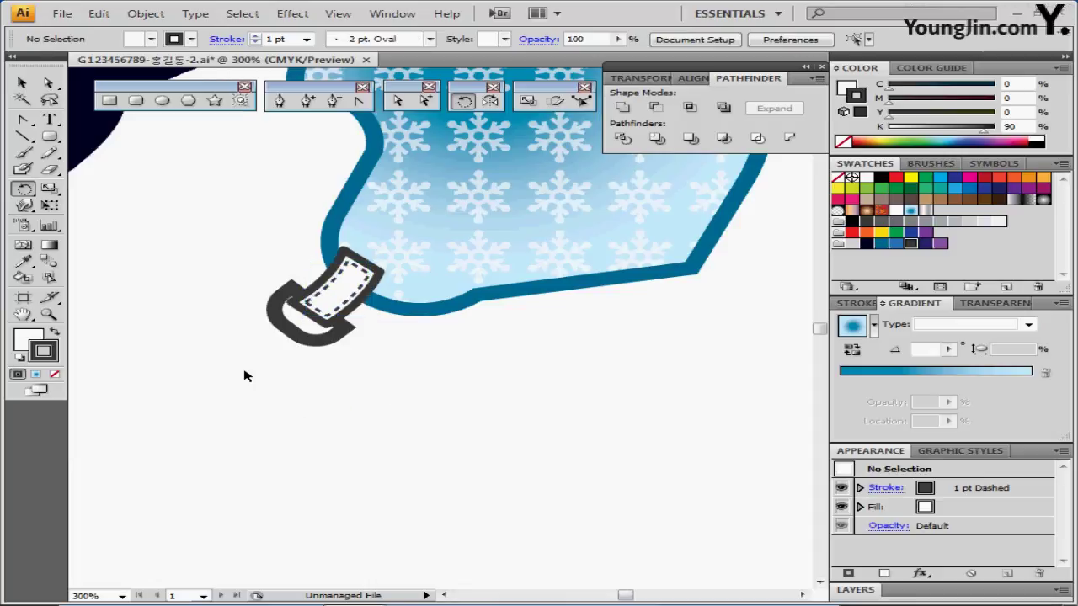
- Nudge the strap, its stitching and the buckle slightly down and left together, and save the document
drag(260, 364, 380, 345)
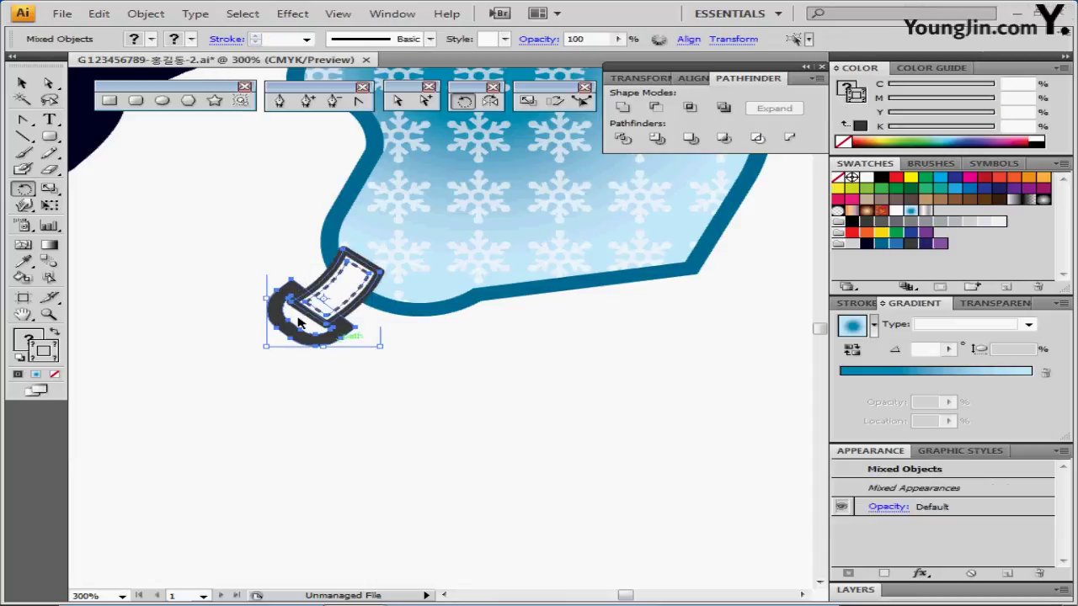
drag(279, 371, 337, 291)
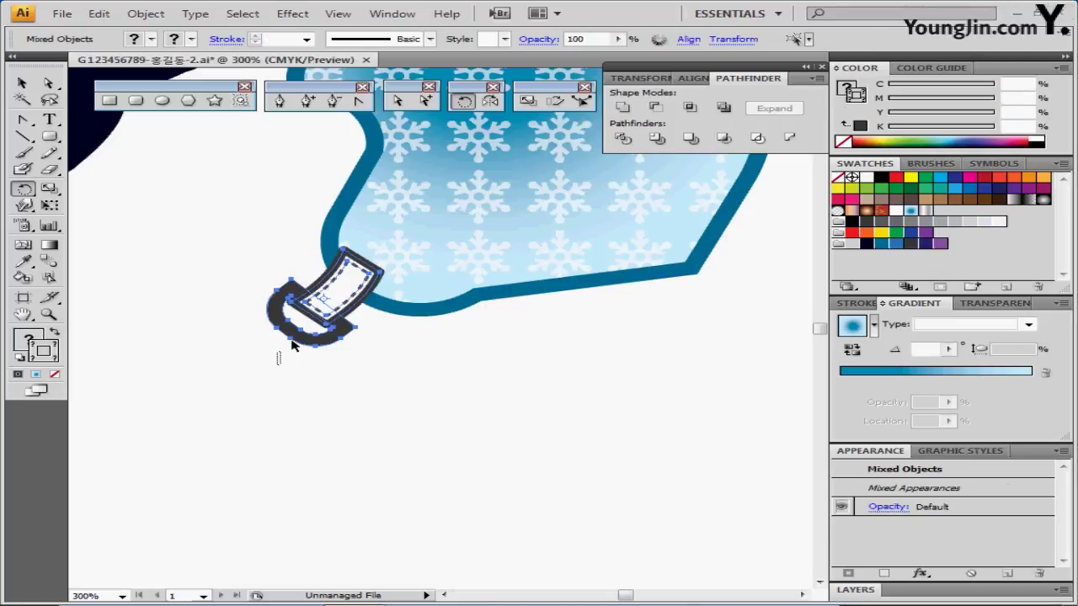
drag(277, 365, 321, 312)
click(419, 372)
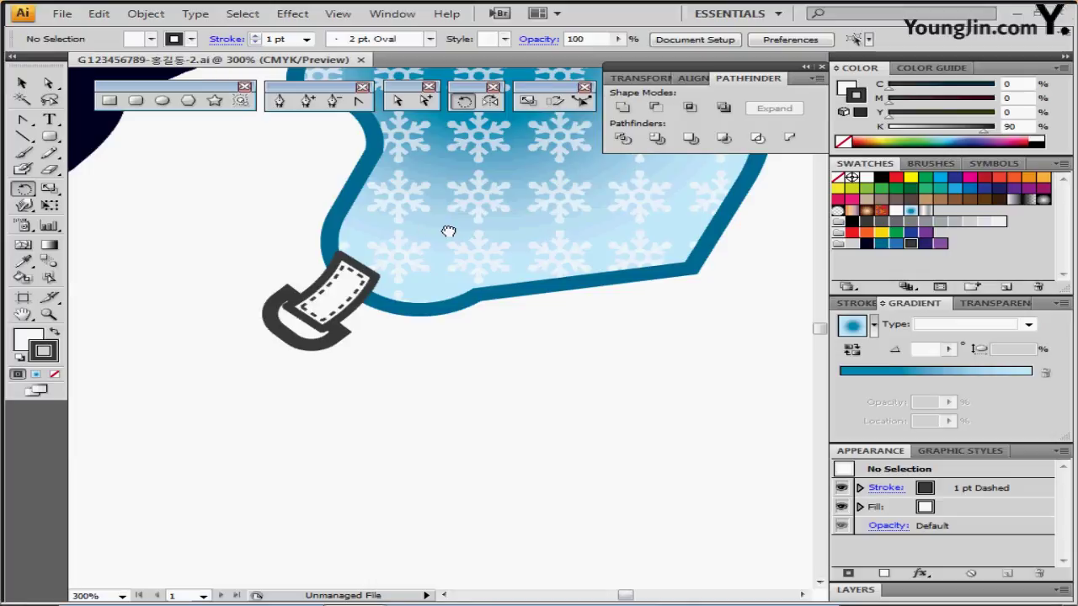
- Make a copy of the large snowboarder silhouette scaled uniformly to 40%
drag(448, 205, 457, 312)
drag(454, 246, 536, 236)
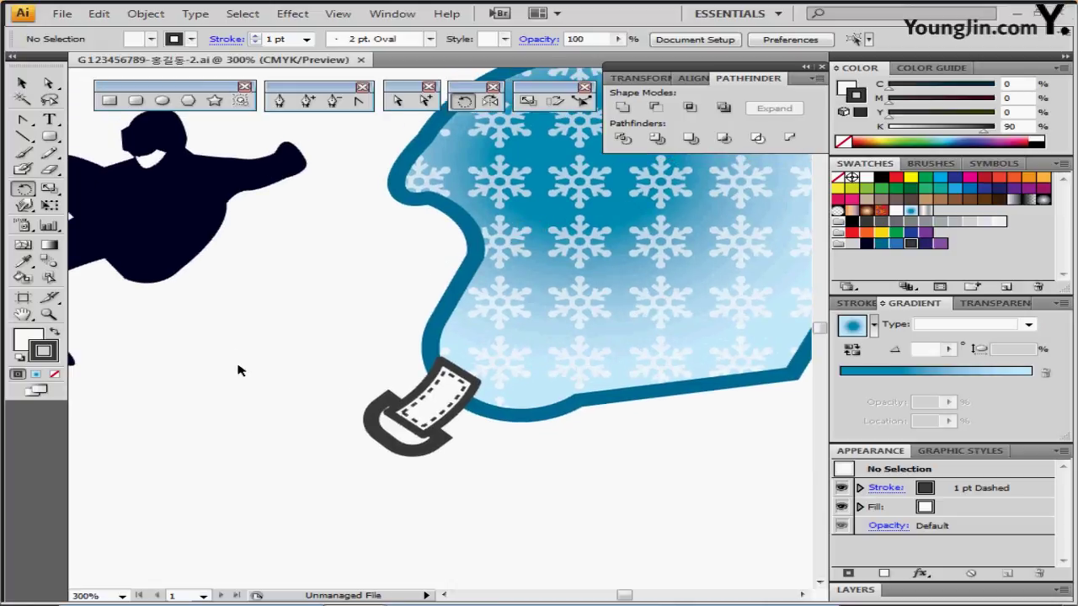
click(190, 258)
drag(199, 240, 250, 245)
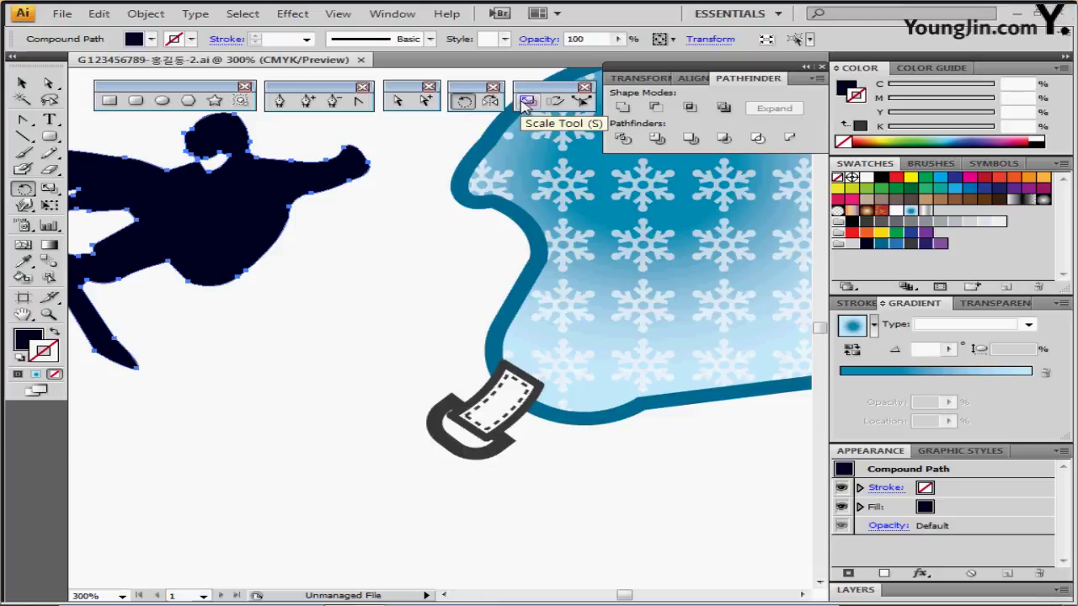
double_click(526, 102)
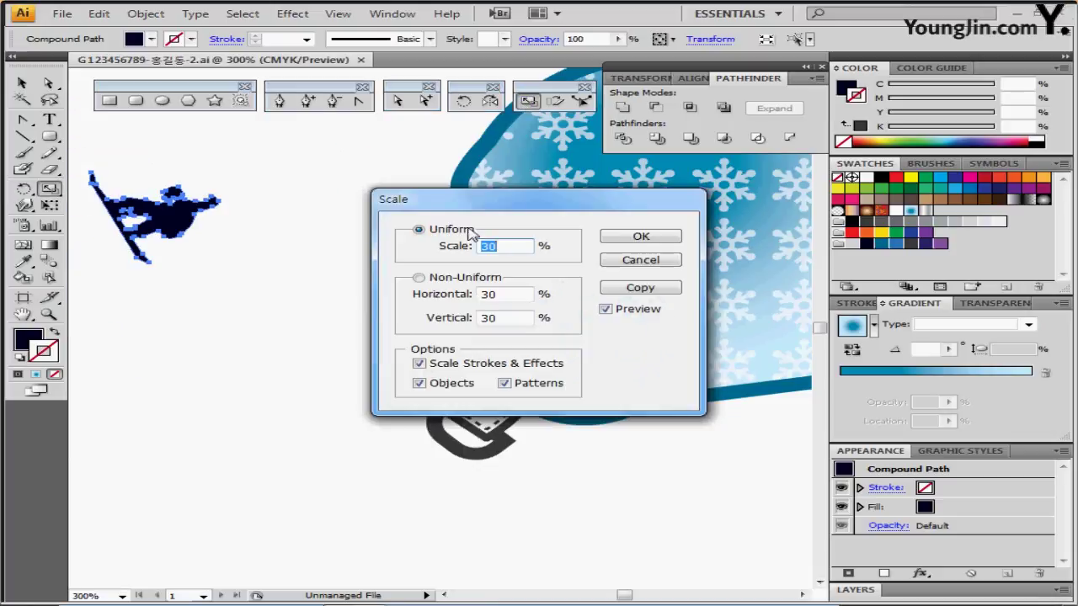
text(4)
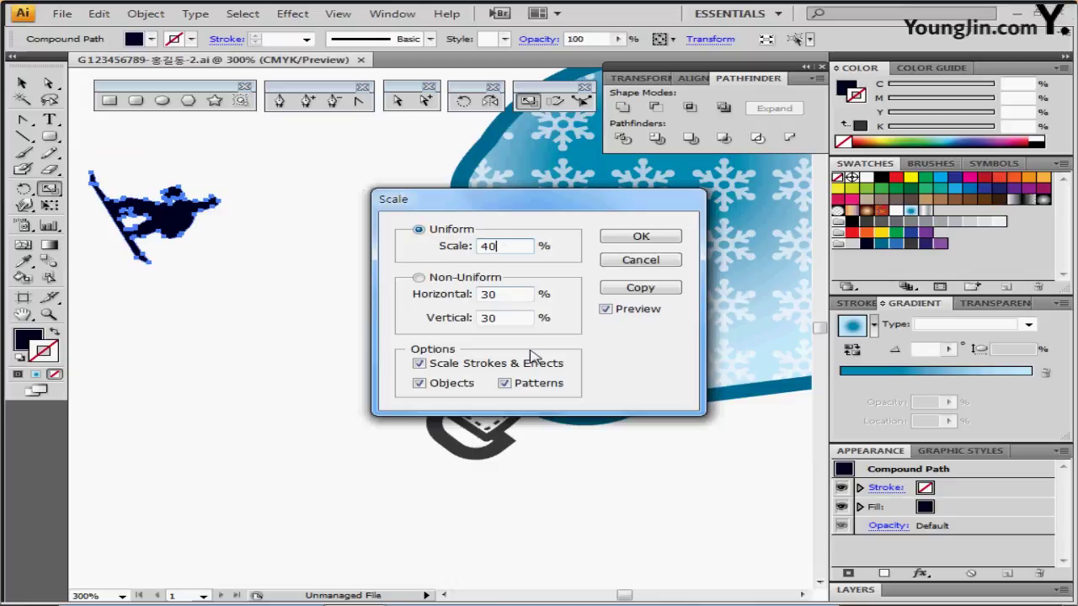
click(630, 389)
drag(532, 210, 459, 230)
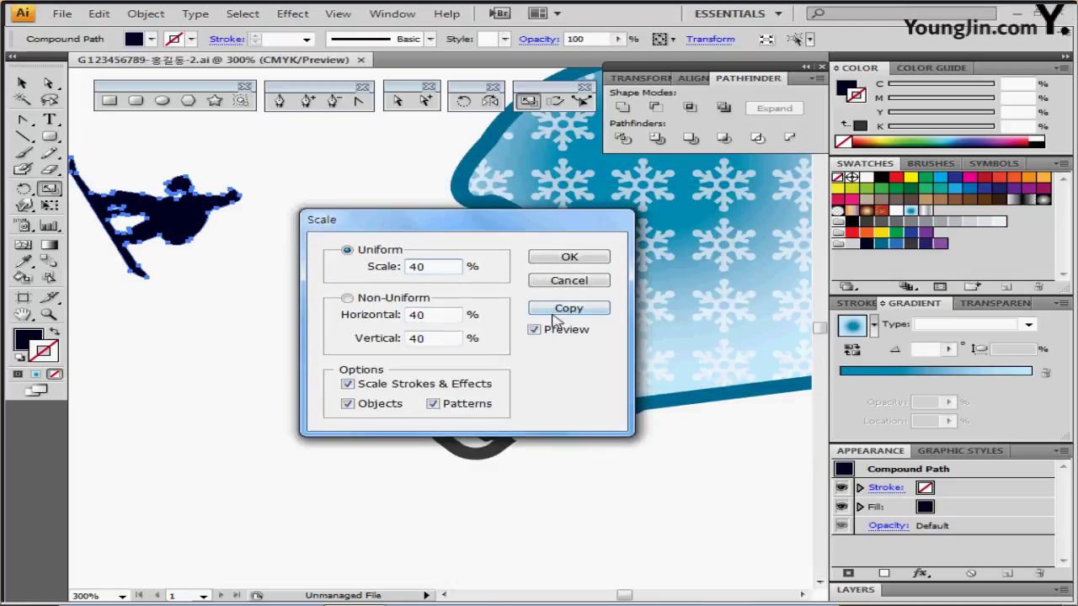
click(554, 313)
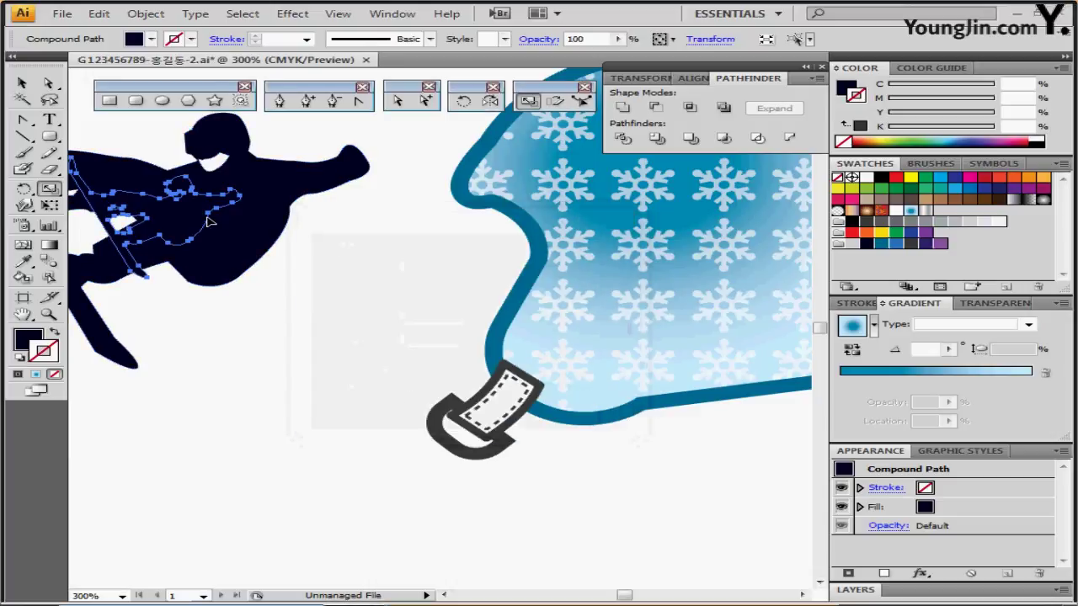
- Move the small snowboarder copy onto the upper middle of the helmet and bring it to the front
drag(210, 219, 721, 212)
drag(665, 241, 535, 262)
right_click(545, 224)
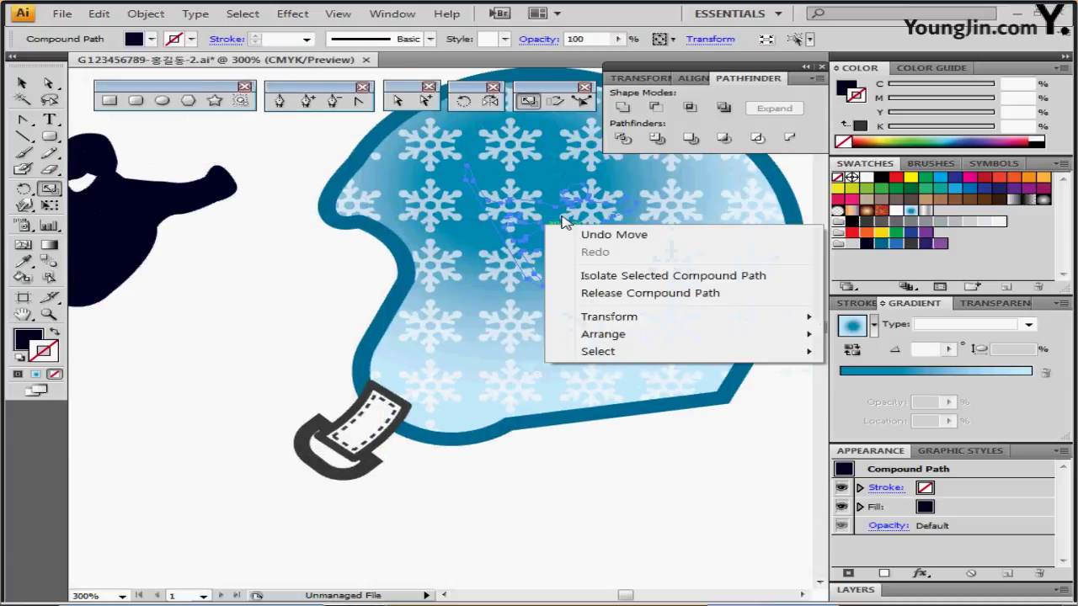
mouse_move(627, 337)
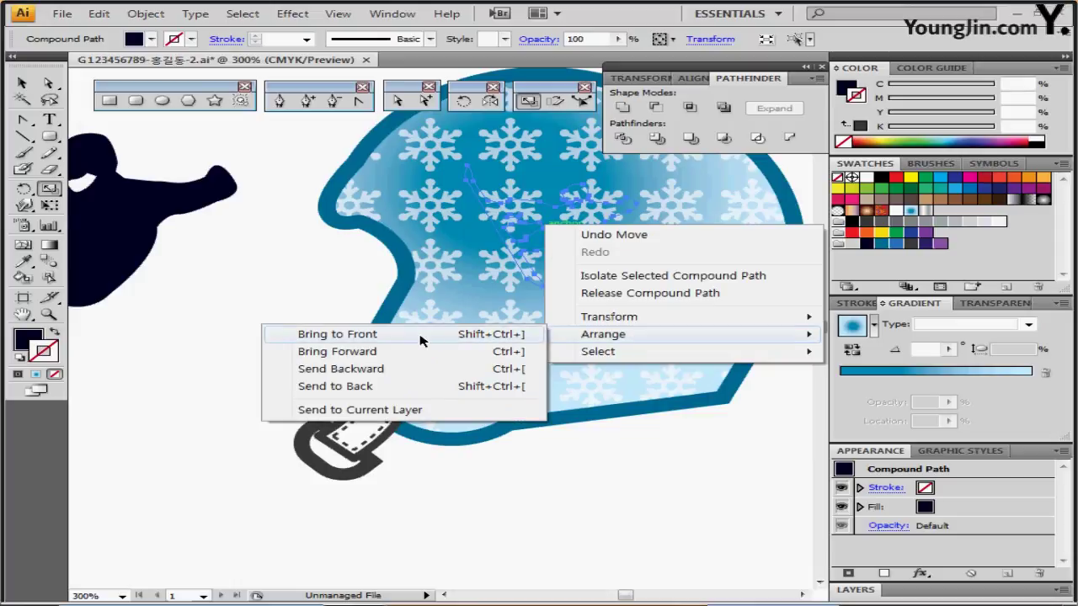
click(424, 337)
mouse_move(570, 233)
mouse_down()
mouse_move(536, 288)
mouse_move(561, 239)
mouse_up()
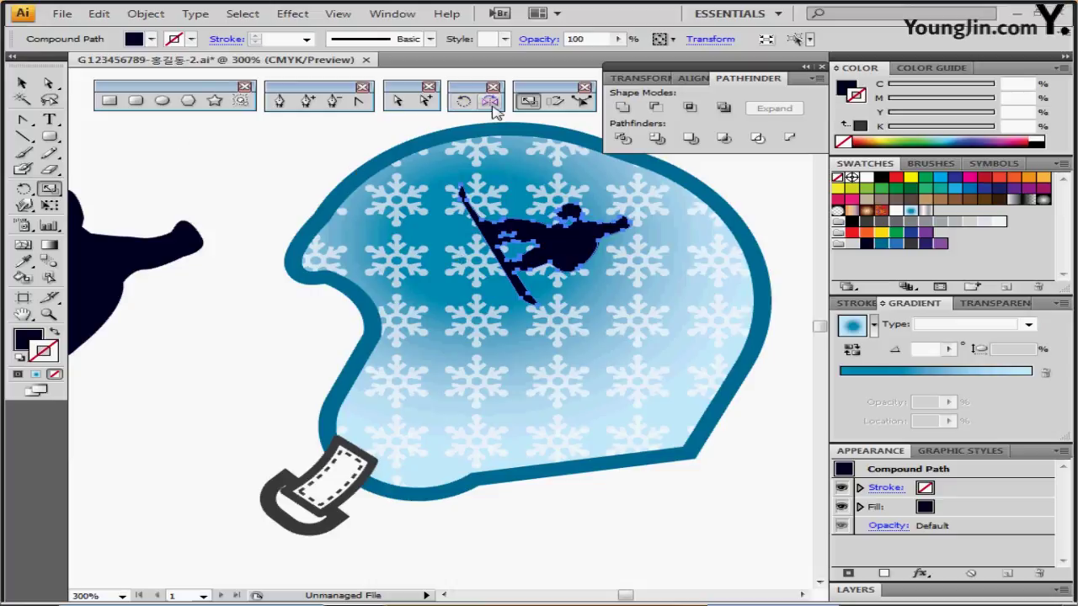
- Reflect the small snowboarder on the helmet about an axis at an angle of -100°
click(488, 102)
double_click(488, 102)
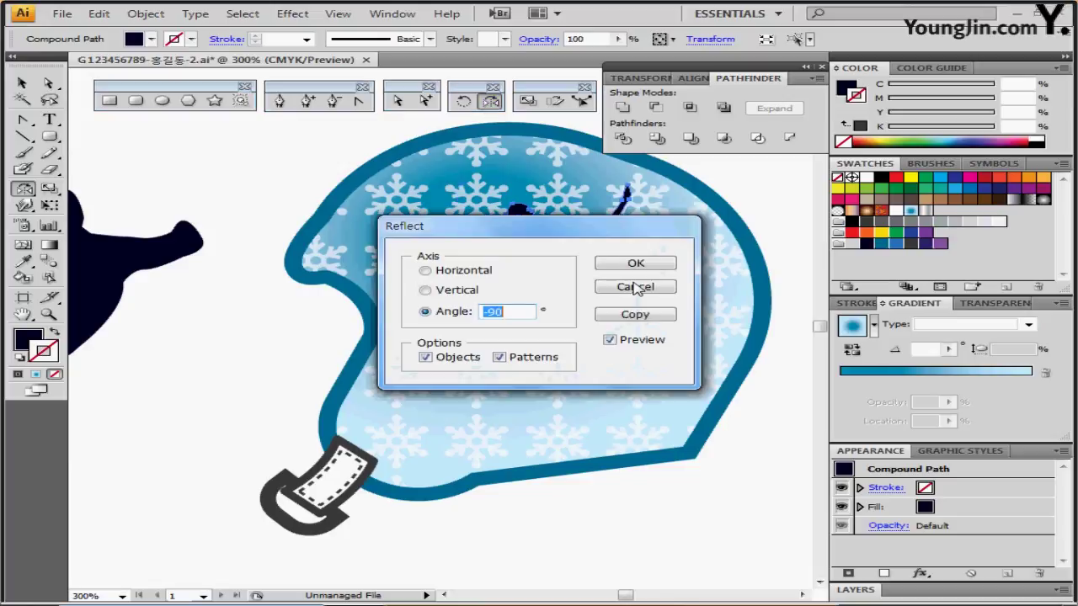
drag(570, 239, 662, 267)
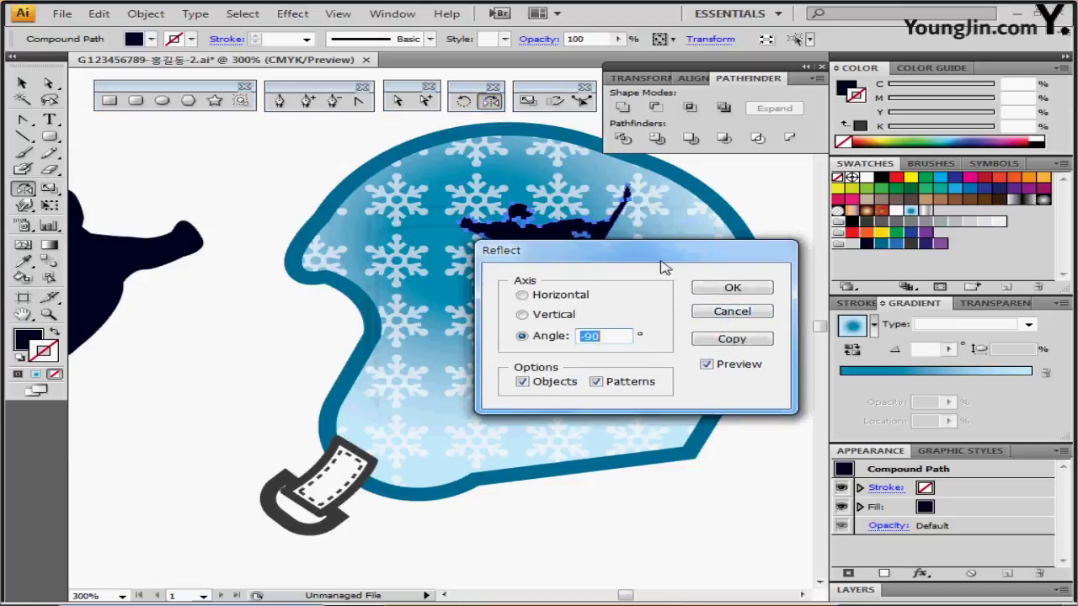
text(0)
drag(613, 346, 495, 340)
text(-)
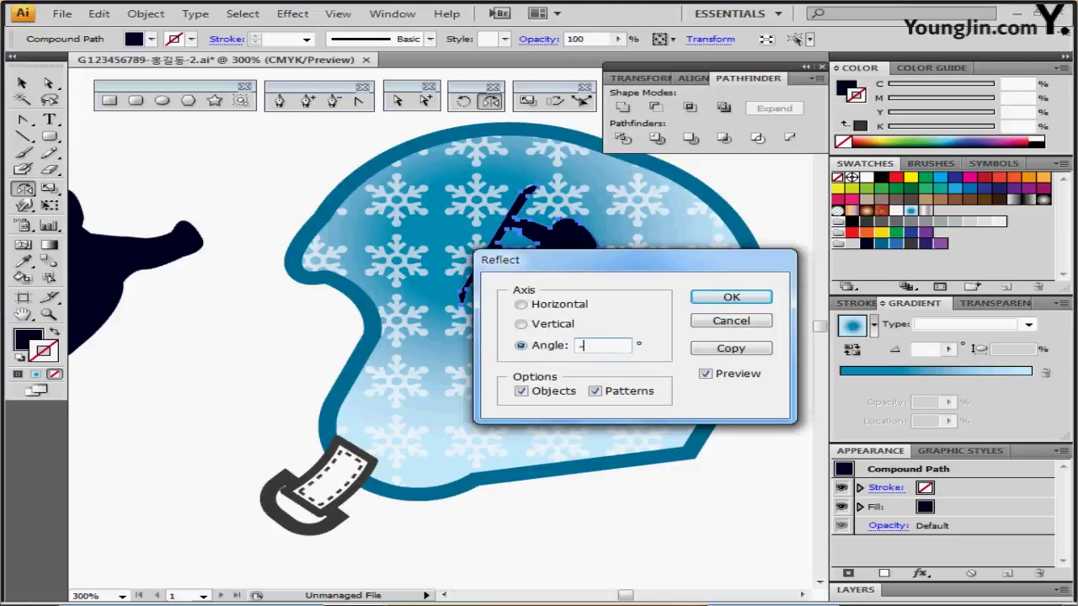
text(100)
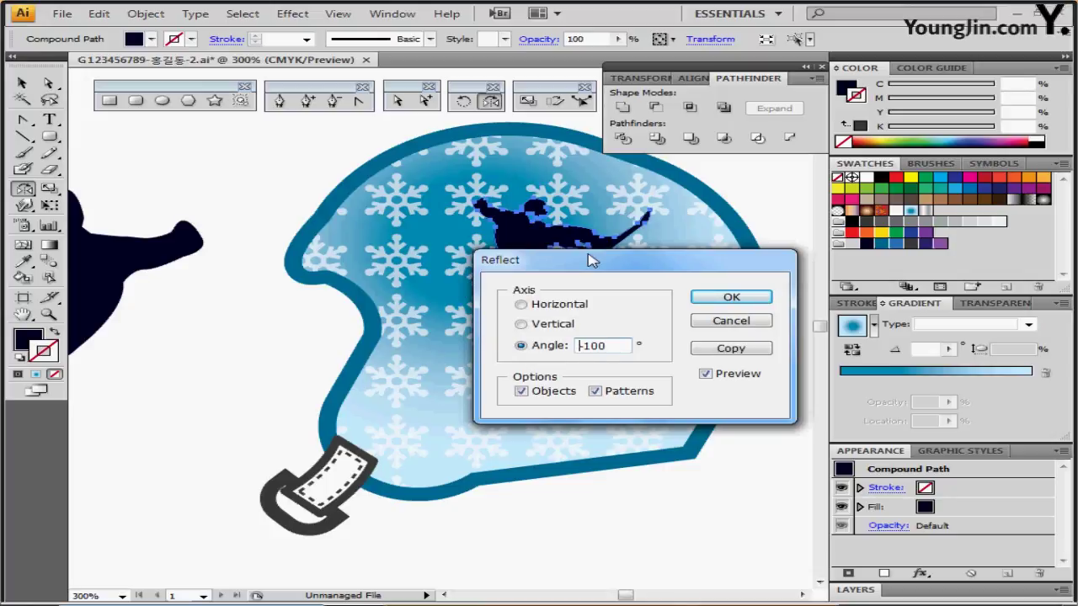
drag(700, 263, 768, 316)
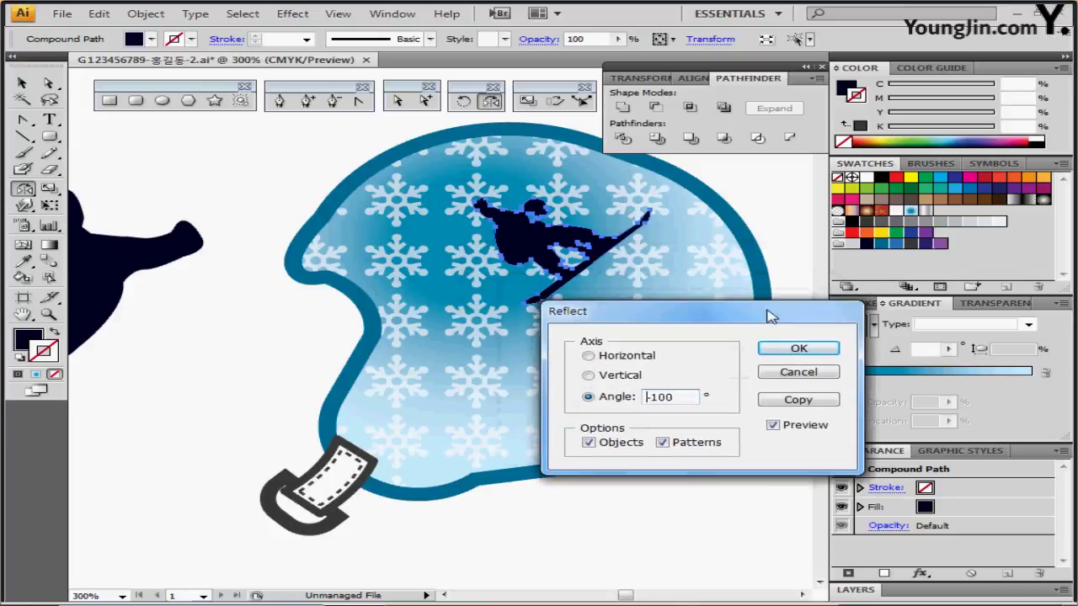
click(798, 347)
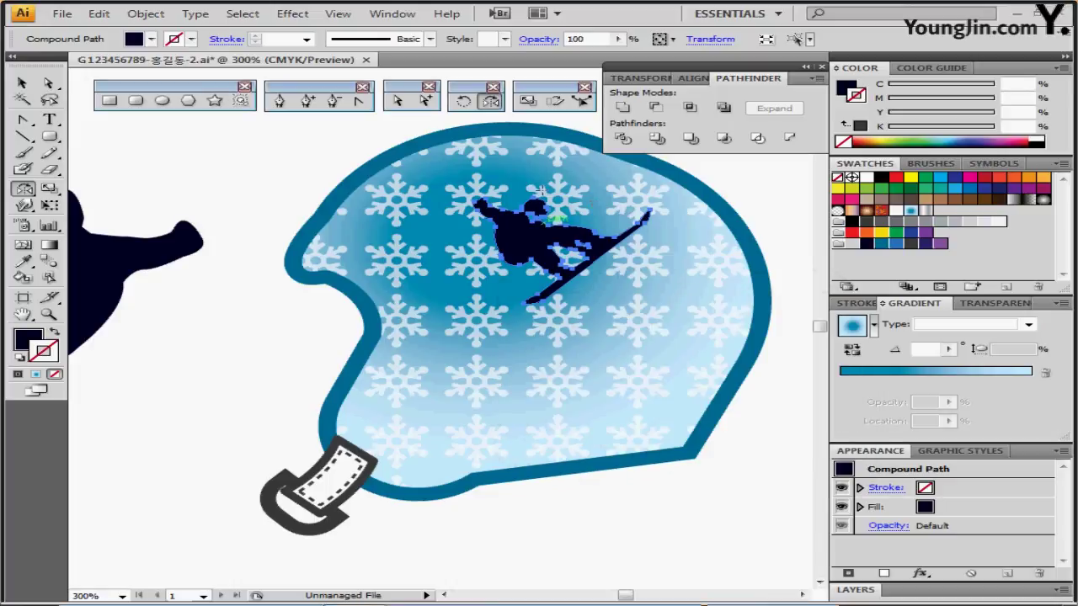
key(ctrl)
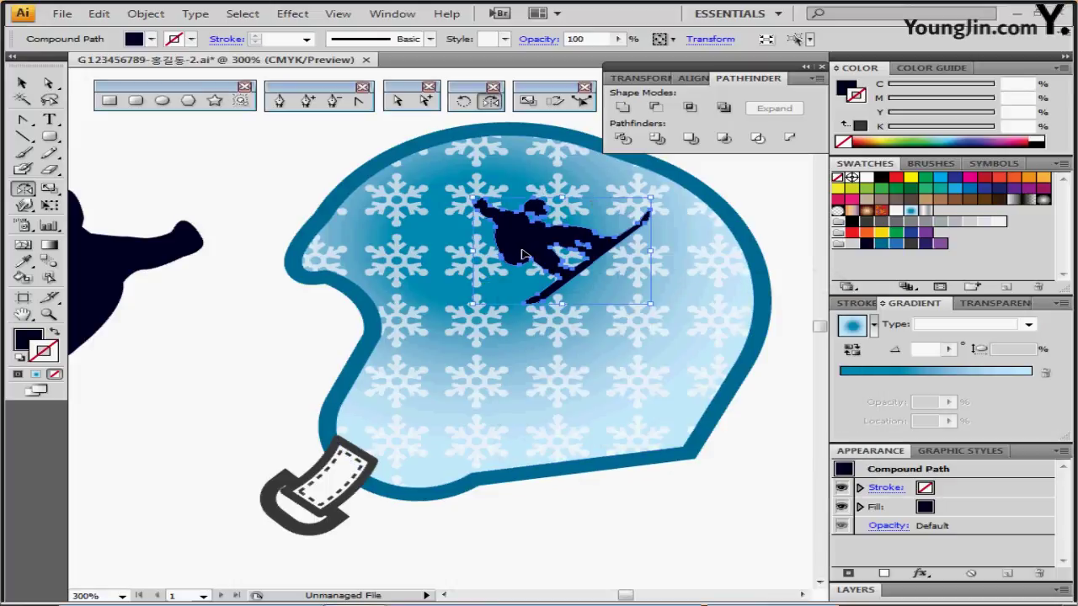
- Move the small snowboarder slightly up and left on the helmet and save the document
drag(522, 254, 497, 229)
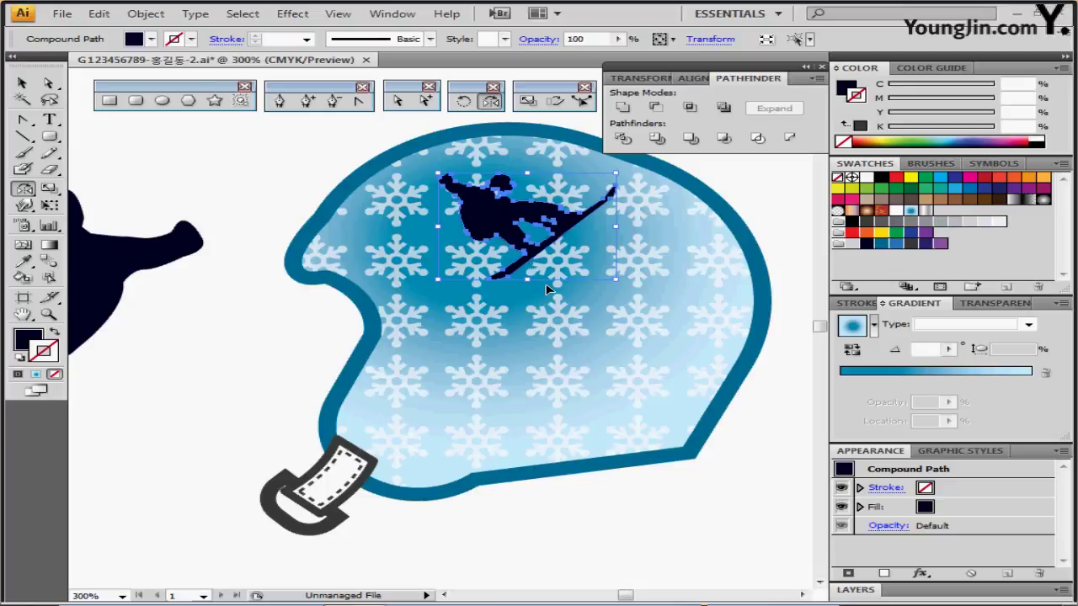
key(ctrl+s)
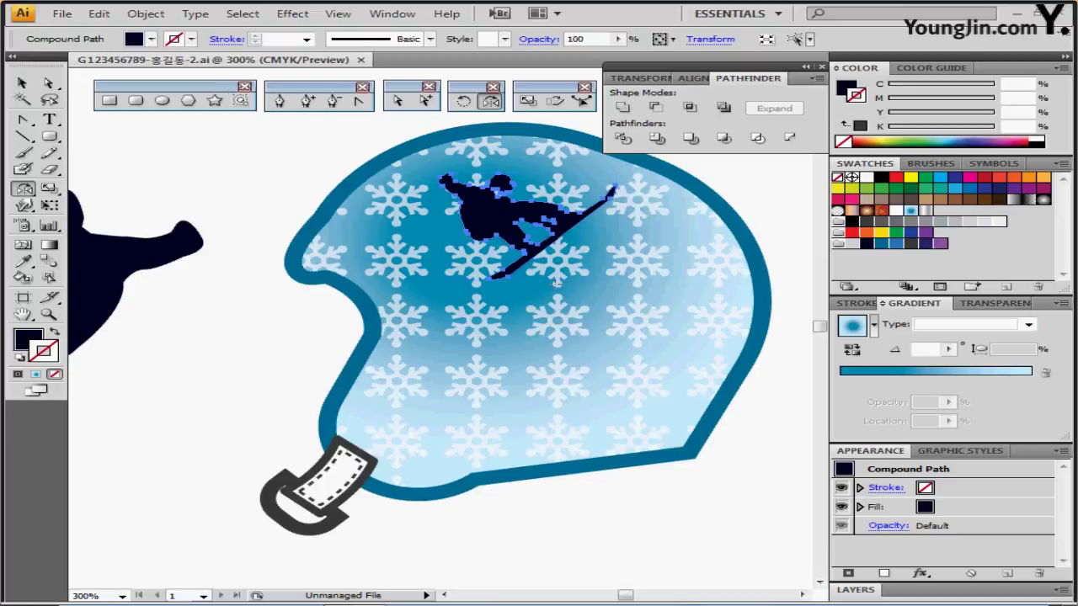
key(v)
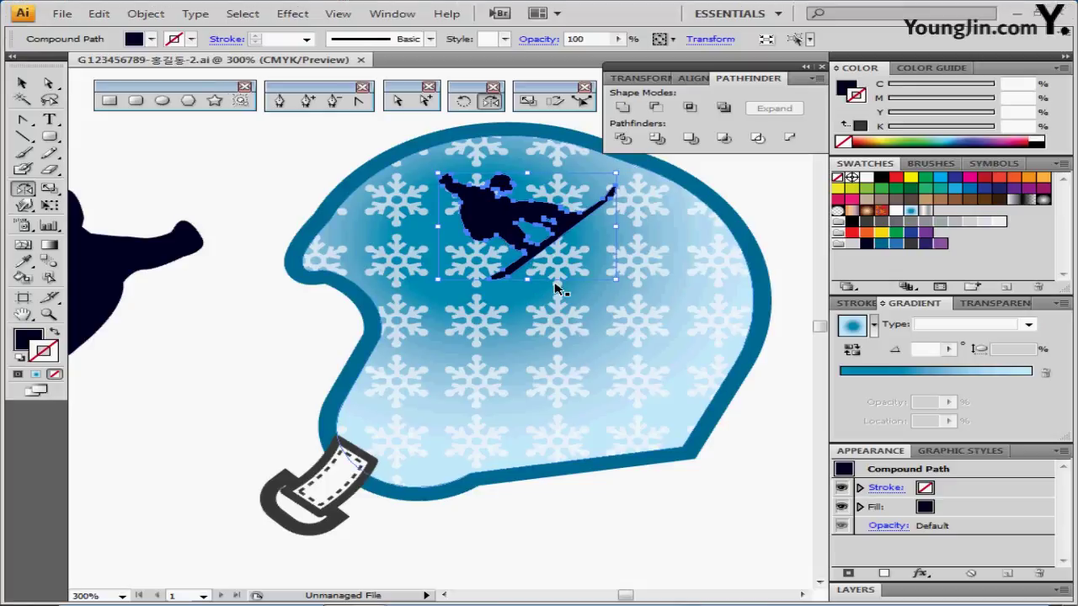
- Unlock all objects, place the EXTREME SPORTS text in front of the helmet, and clear the selection
key(ctrl+alt+2)
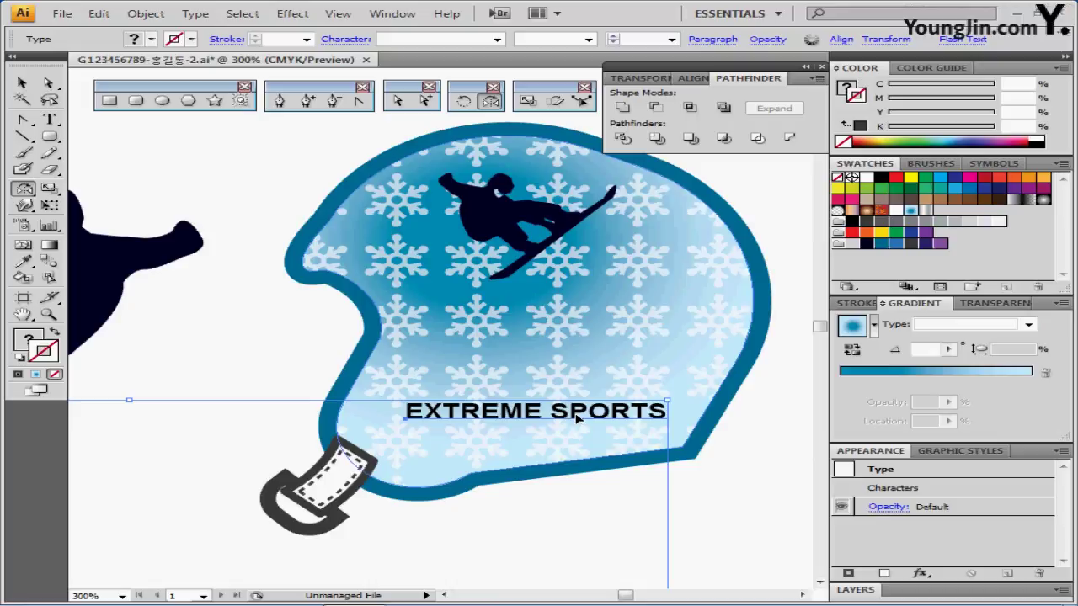
double_click(577, 417)
key(Escape)
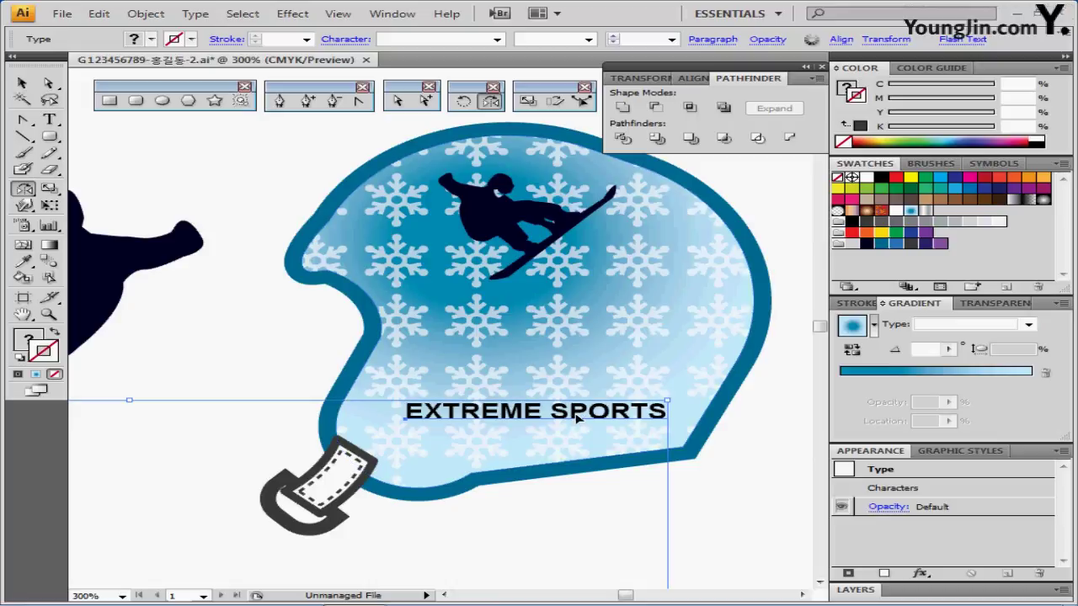
double_click(578, 418)
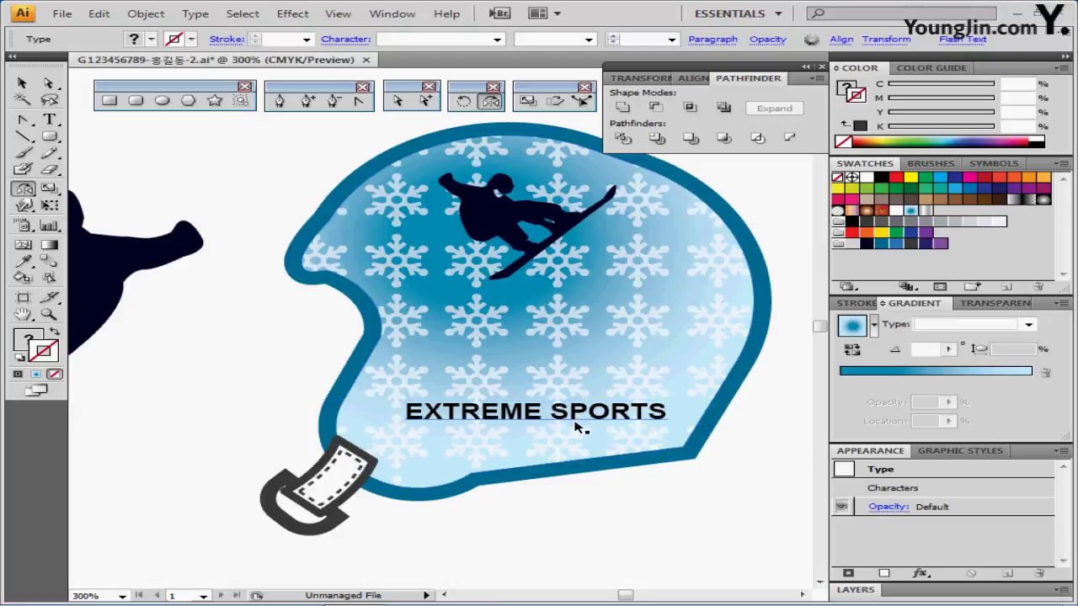
key(ctrl+shift+a)
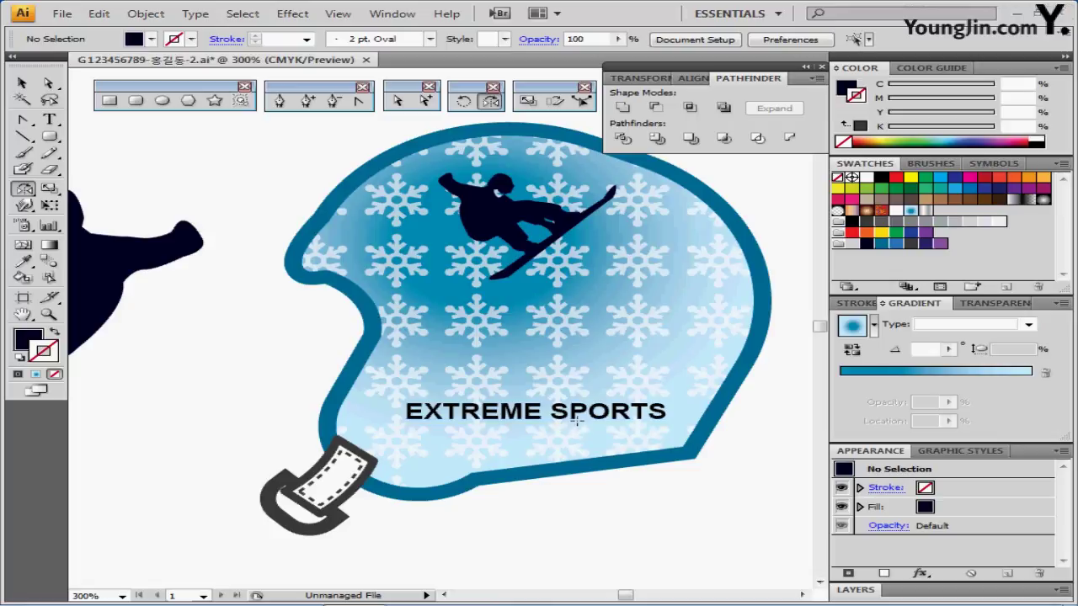
- Move the EXTREME SPORTS text upward on the lower part of the helmet and deselect it
click(50, 119)
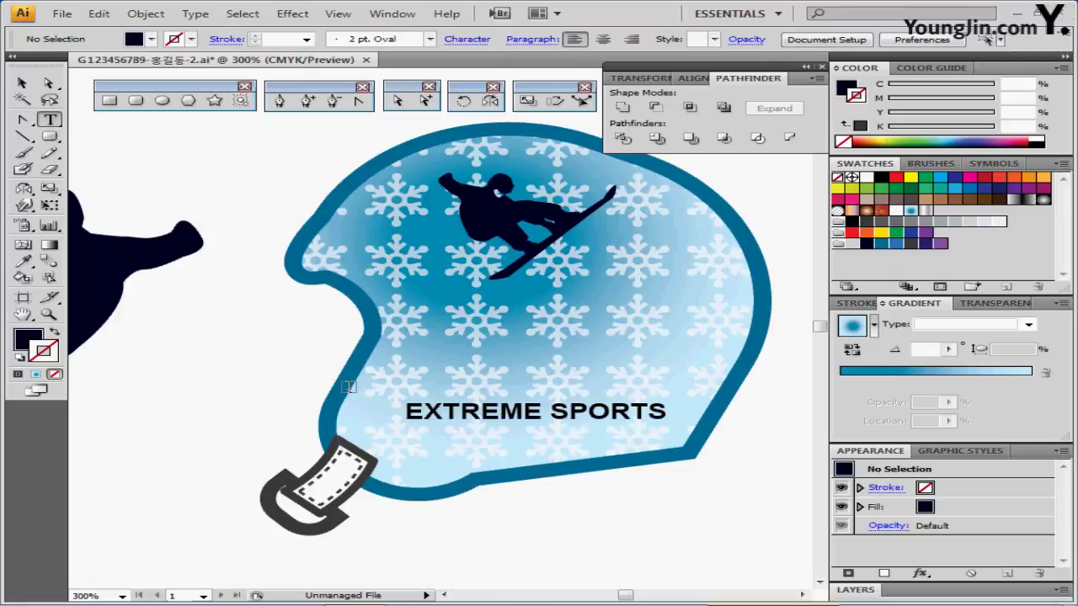
drag(437, 415, 439, 402)
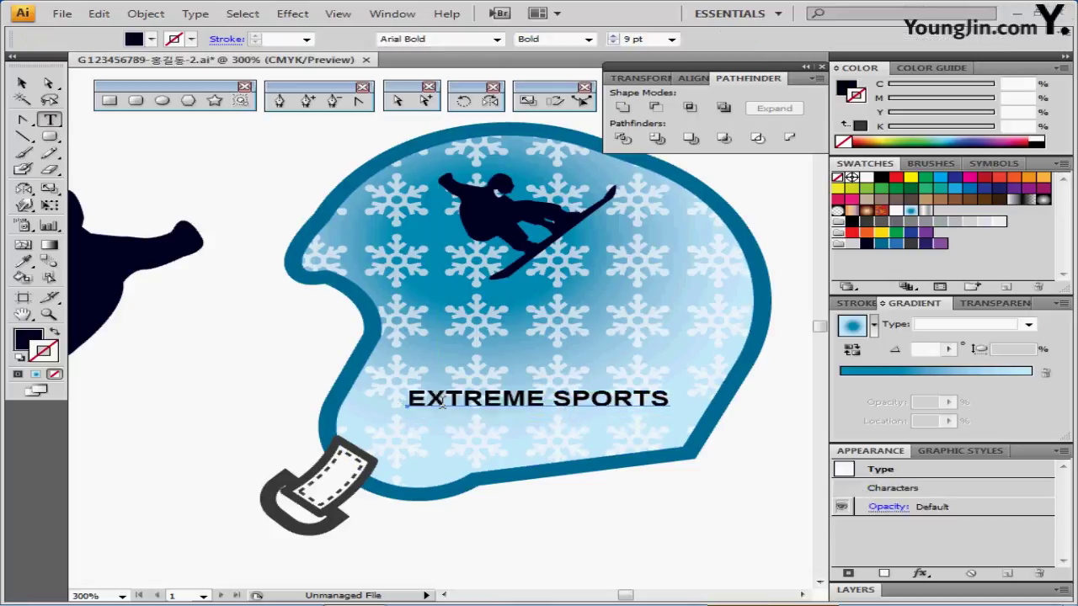
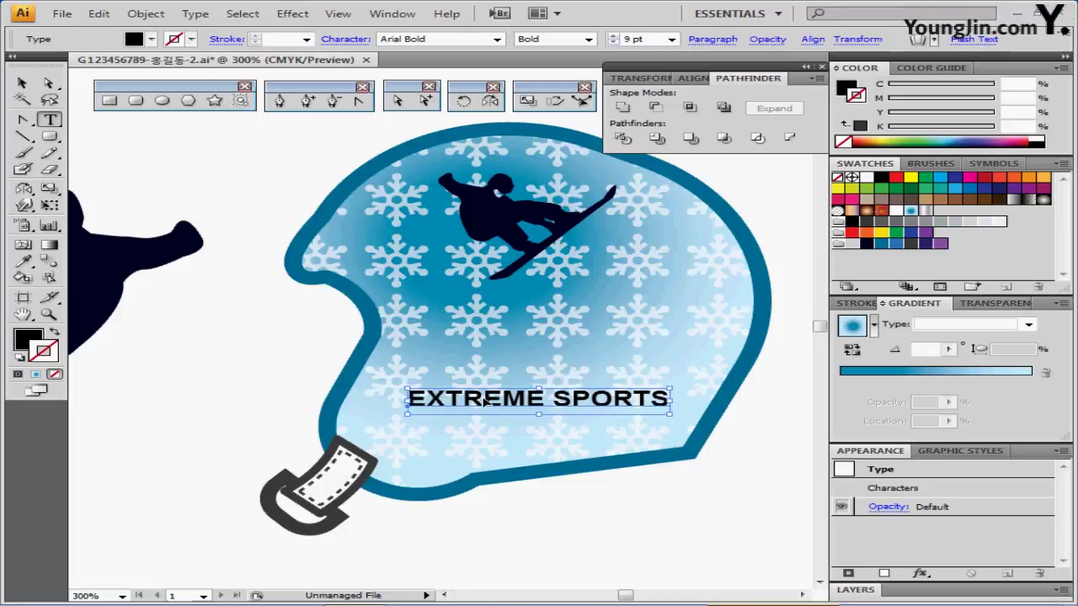
drag(477, 401, 487, 380)
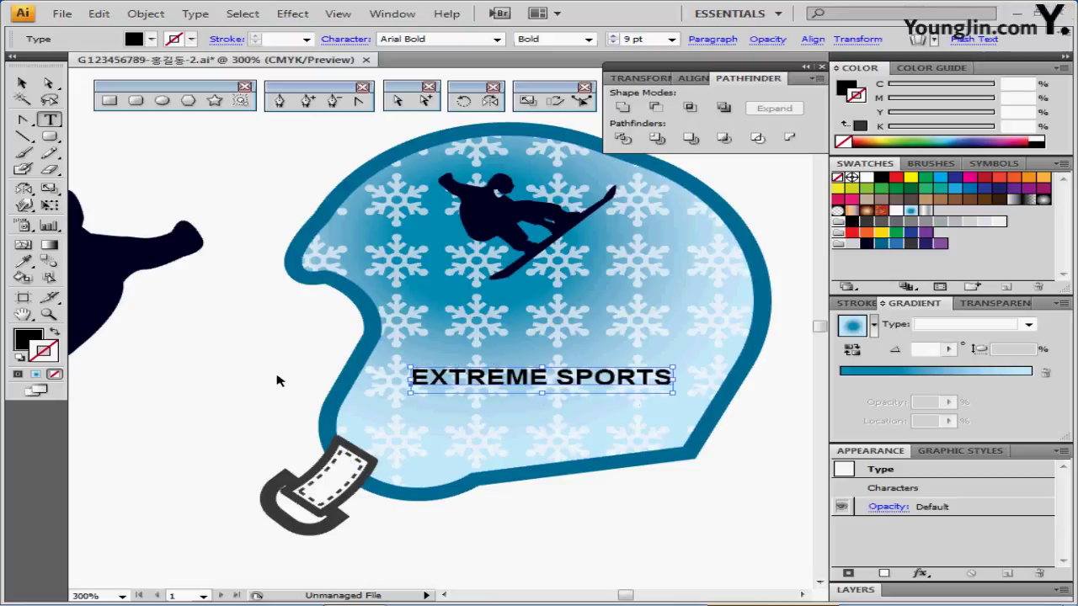
click(289, 380)
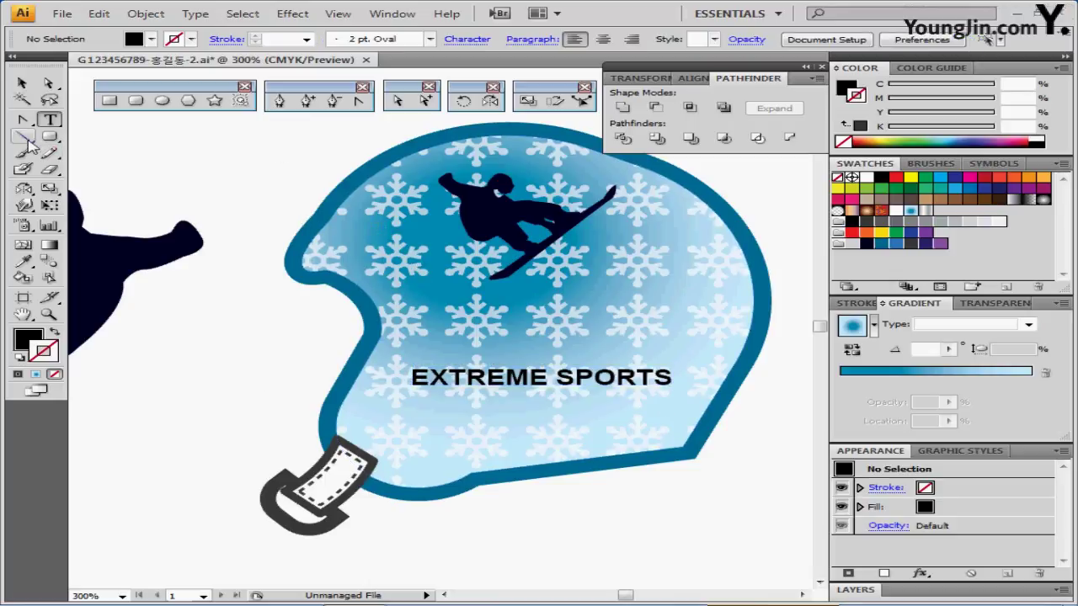
- Choose the Charcoal - Pencil brush from the Artistic_ChalkCharcoalPencil library for the Line Segment tool
click(23, 137)
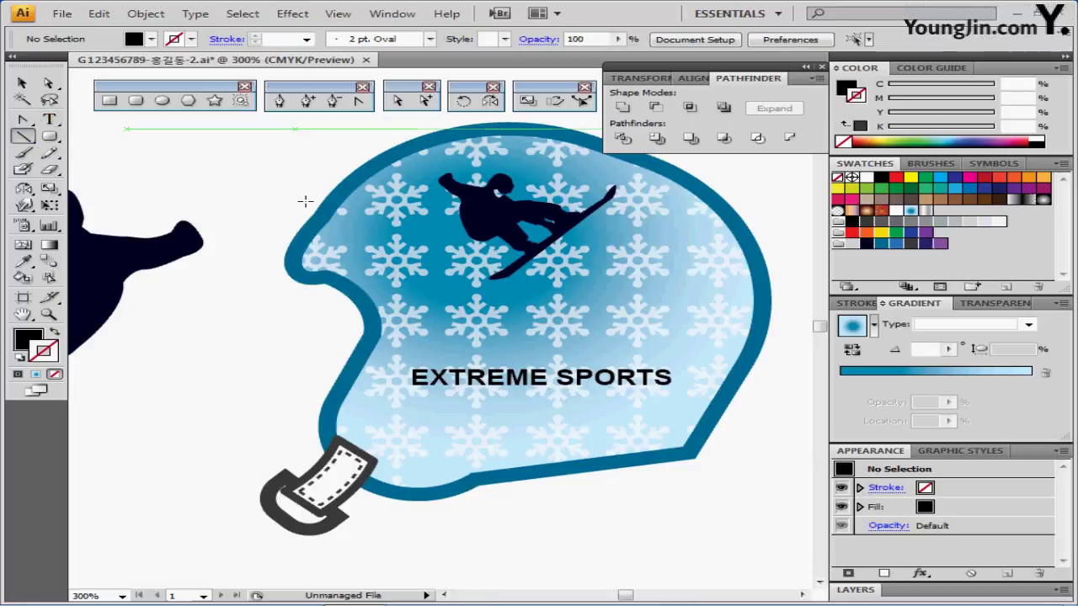
click(429, 39)
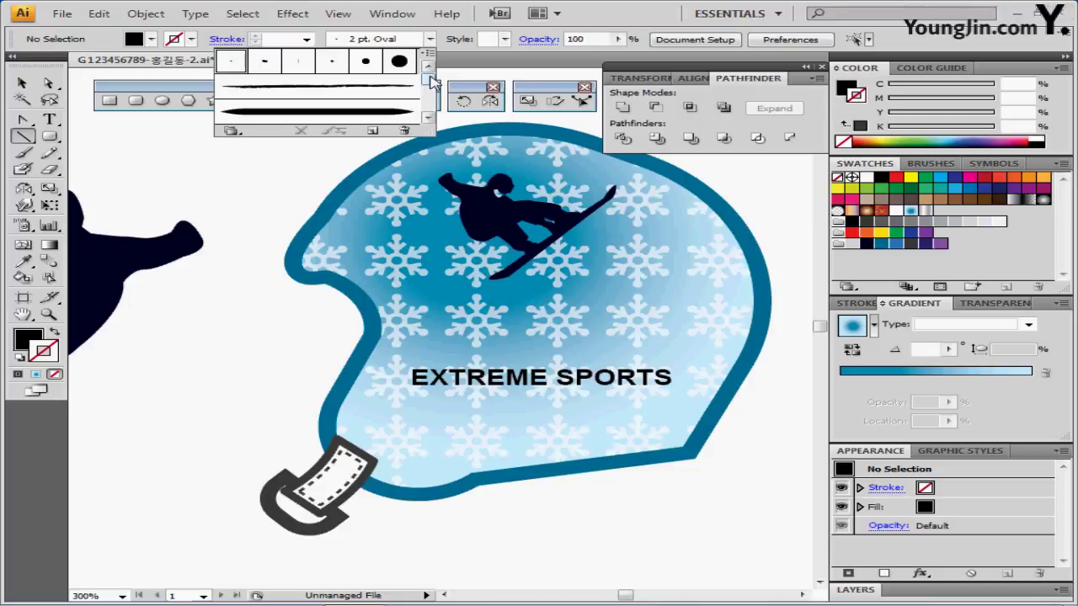
click(240, 131)
mouse_move(278, 176)
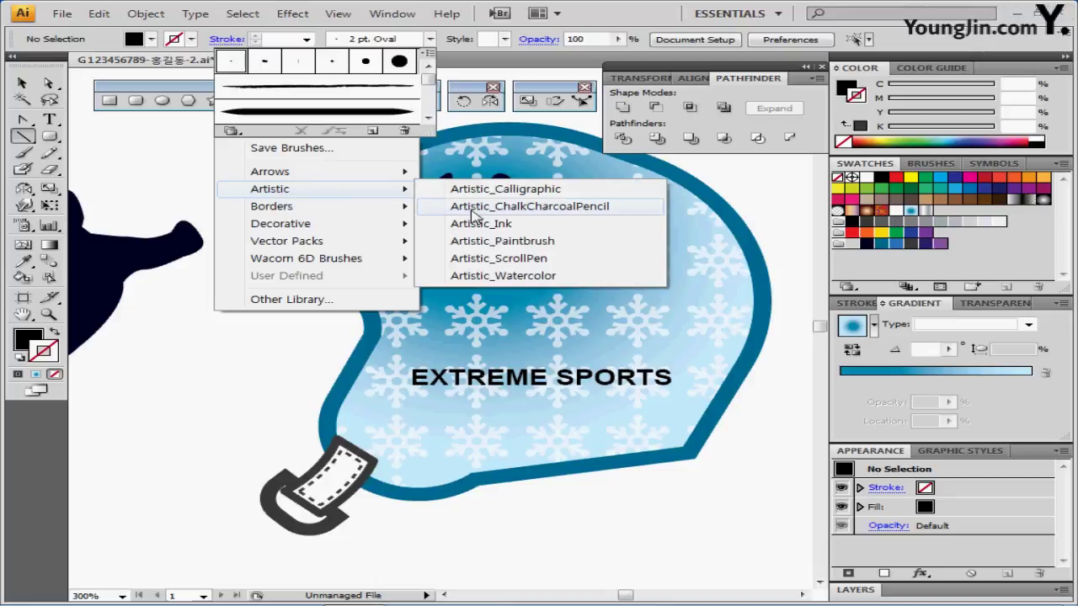
click(474, 206)
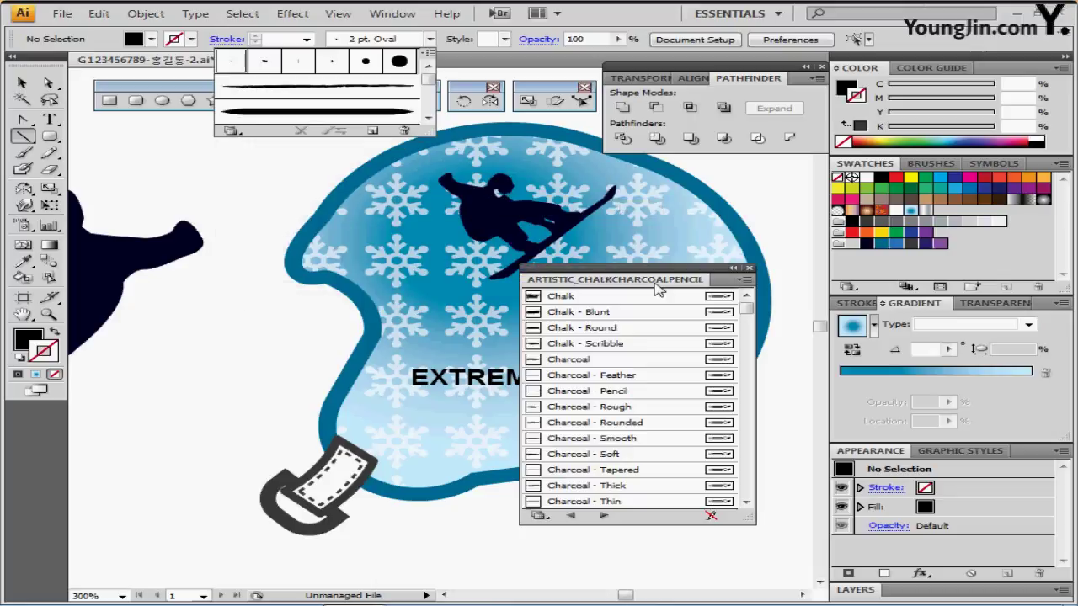
drag(660, 279, 665, 237)
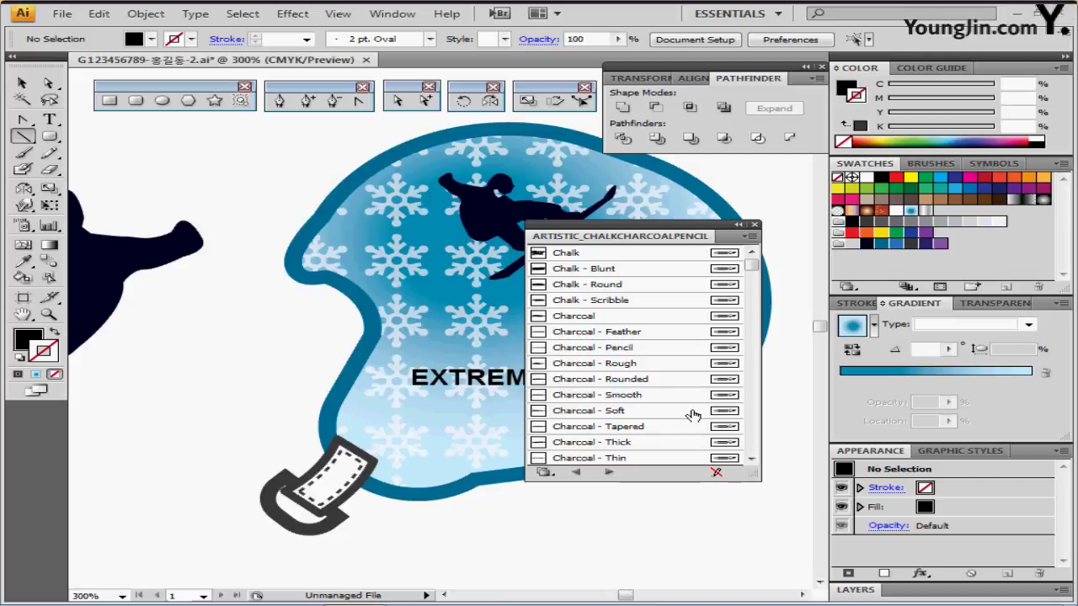
click(622, 348)
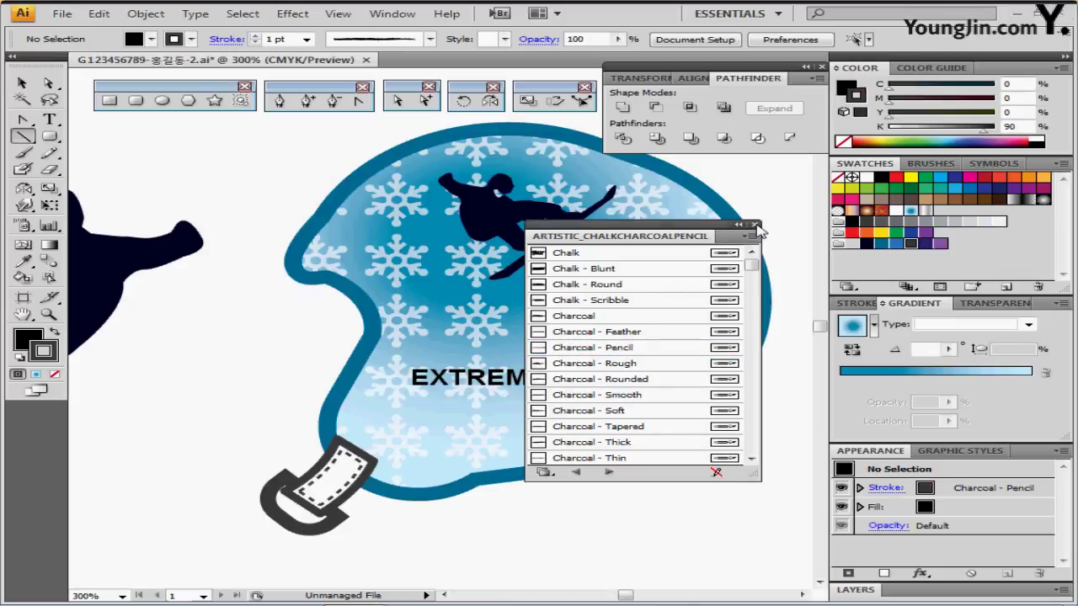
click(755, 225)
- Draw a straight line beneath the full EXTREME SPORTS text with no fill and a blue C80 M50 Y0 K0 stroke
click(192, 38)
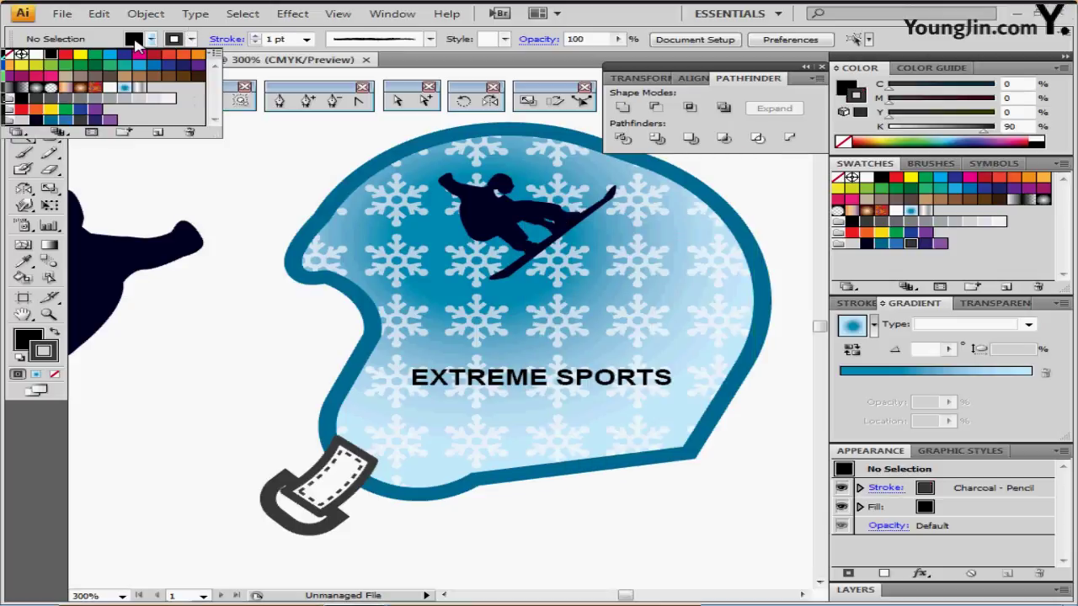
click(12, 54)
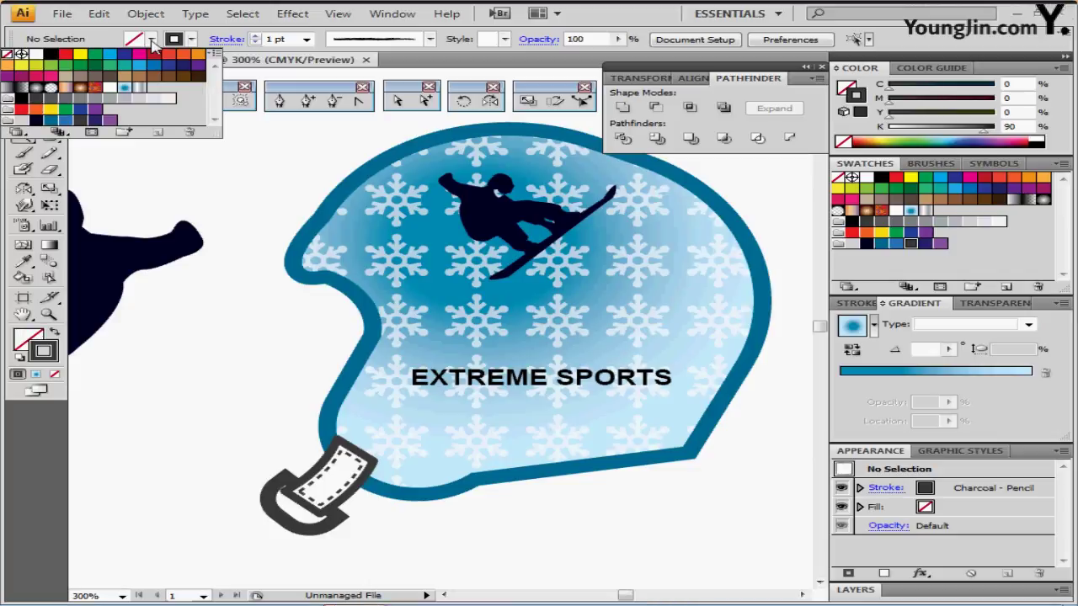
click(192, 39)
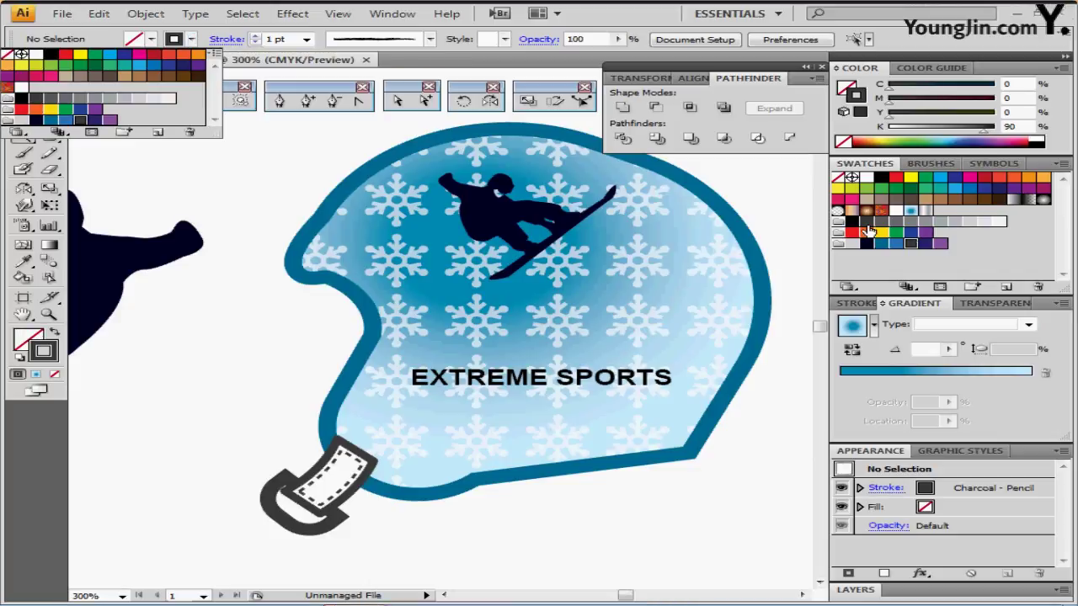
click(891, 246)
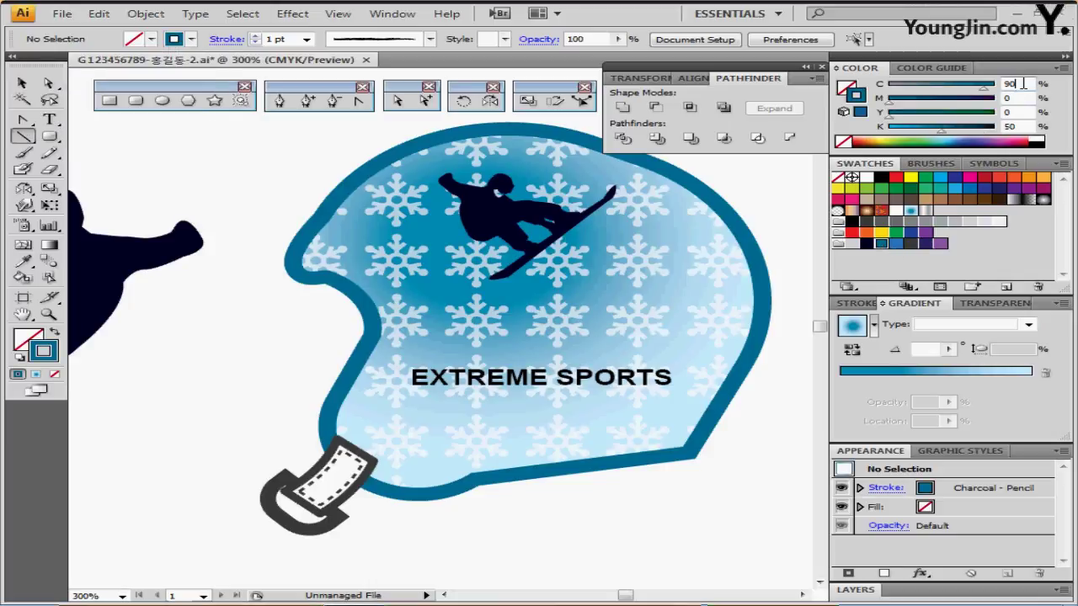
click(896, 243)
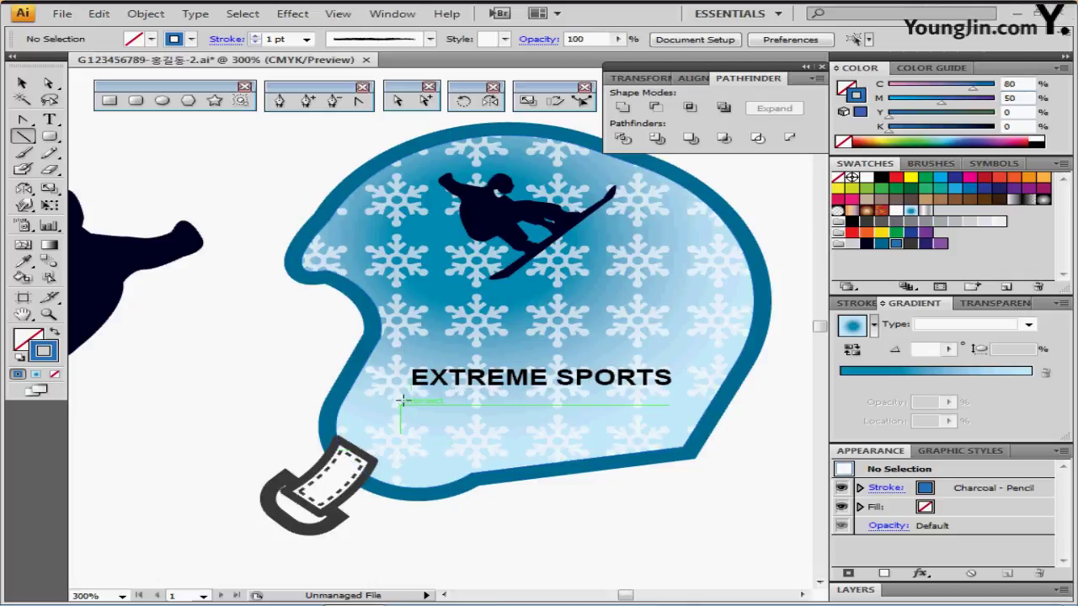
mouse_move(399, 399)
mouse_down()
mouse_move(688, 389)
mouse_move(678, 394)
mouse_up()
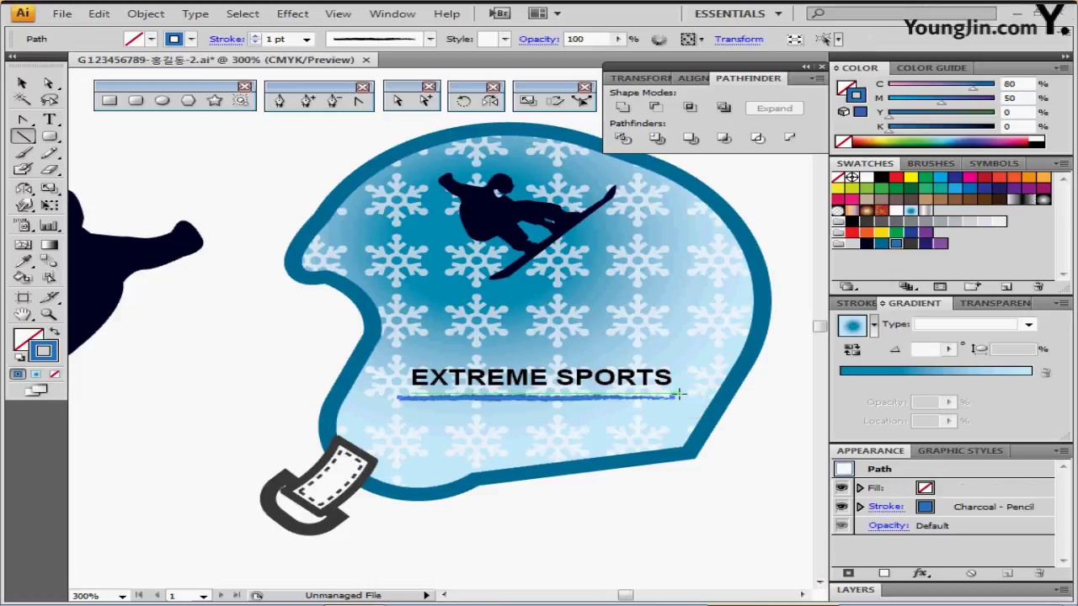
- Rotate the EXTREME SPORTS text and its brushed underline together by 8°
key(ctrl)
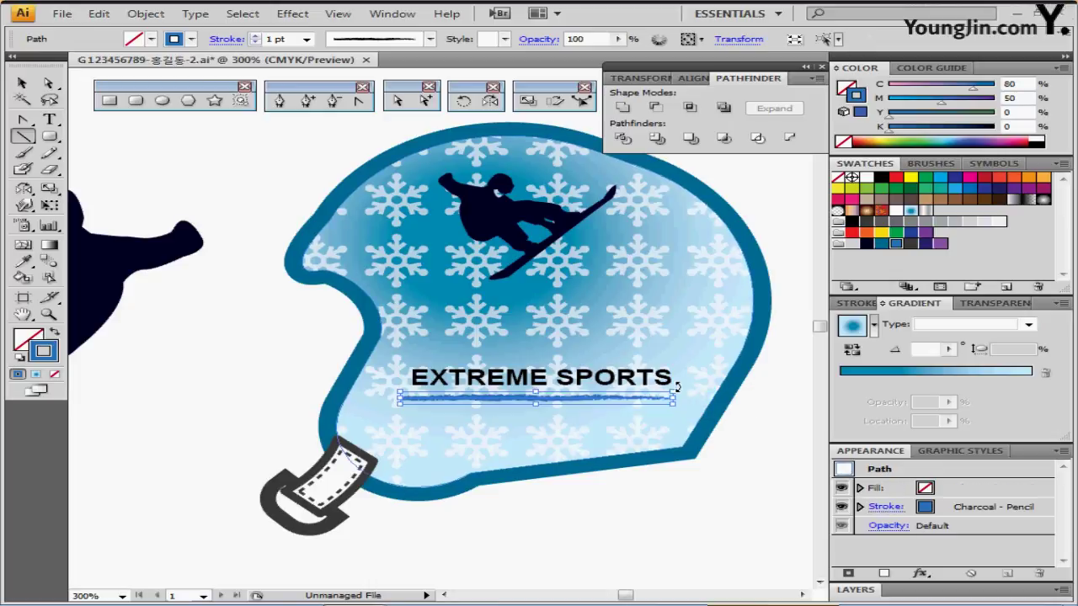
ctrl+shift+click(617, 384)
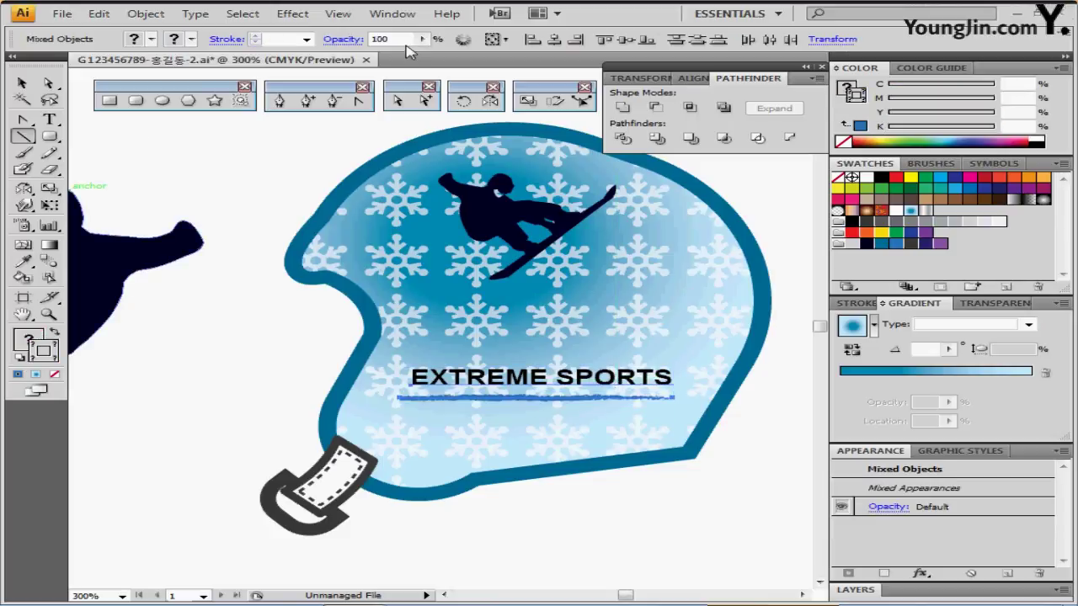
click(463, 101)
key(Return)
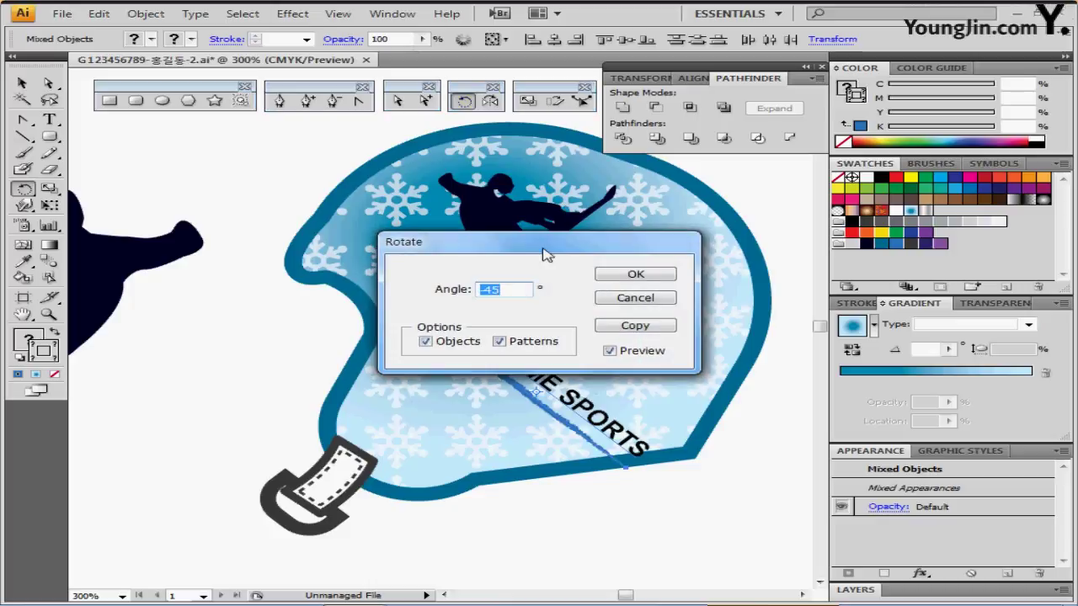
text(8)
key(Tab)
drag(568, 242, 587, 197)
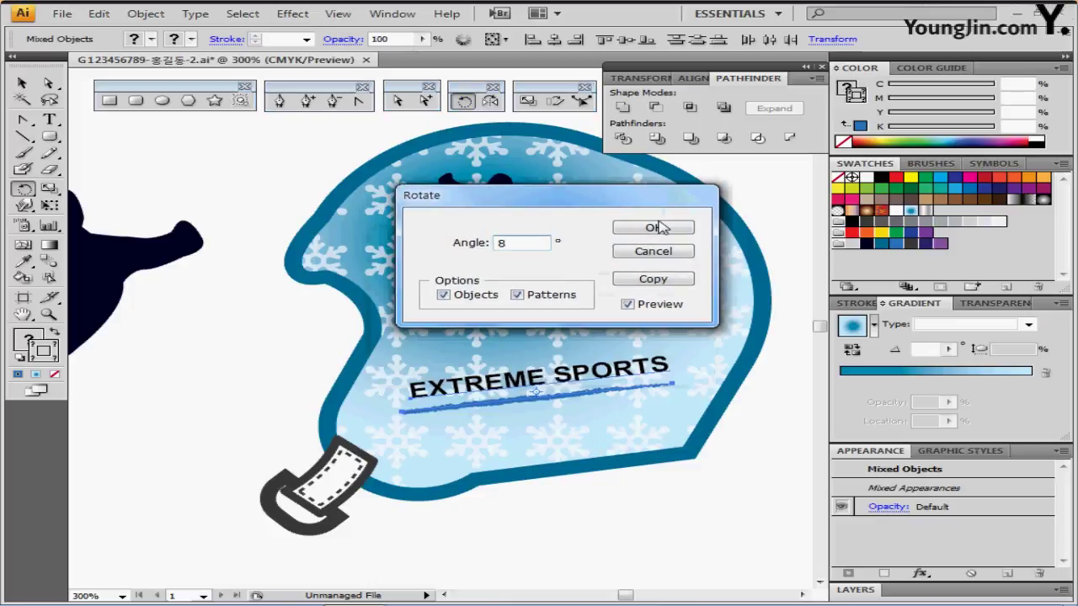
click(657, 226)
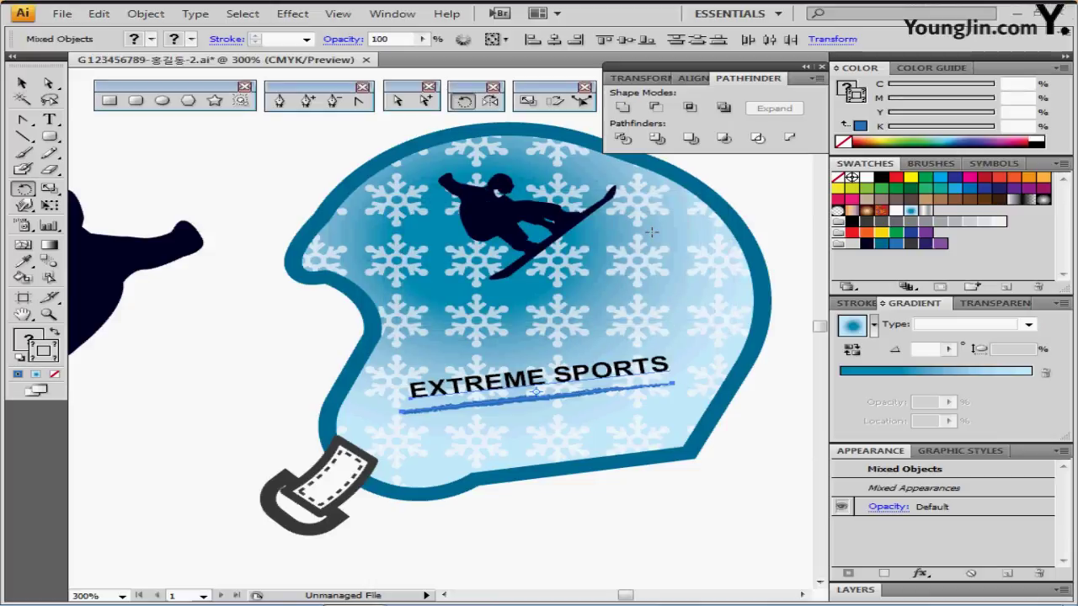
- Nudge the rotated text and underline slightly down together and save the document
key(Down)
key(Down)
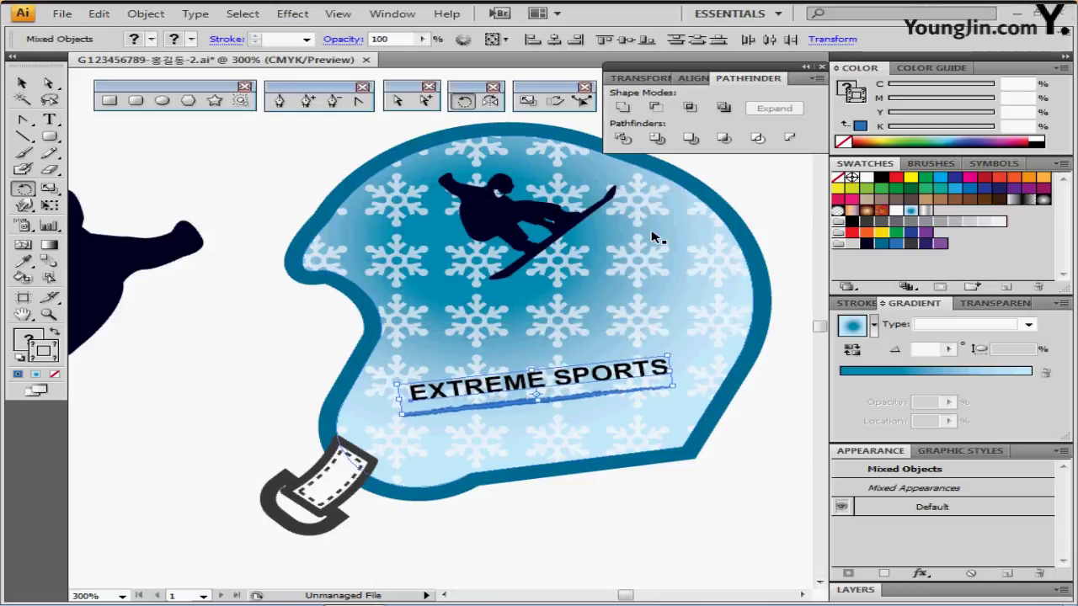
key(ctrl)
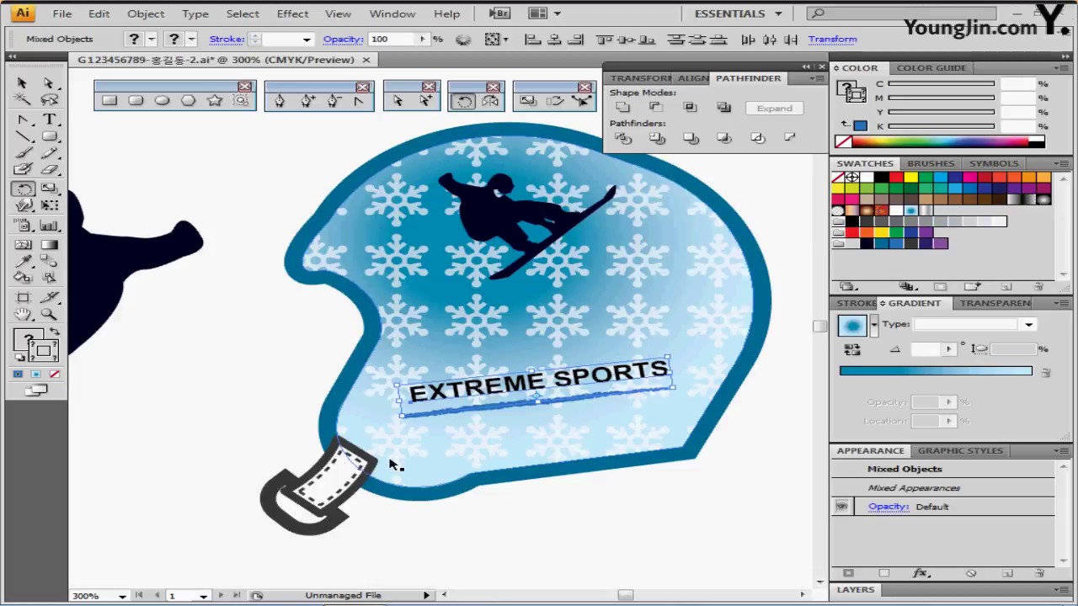
key(ctrl+s)
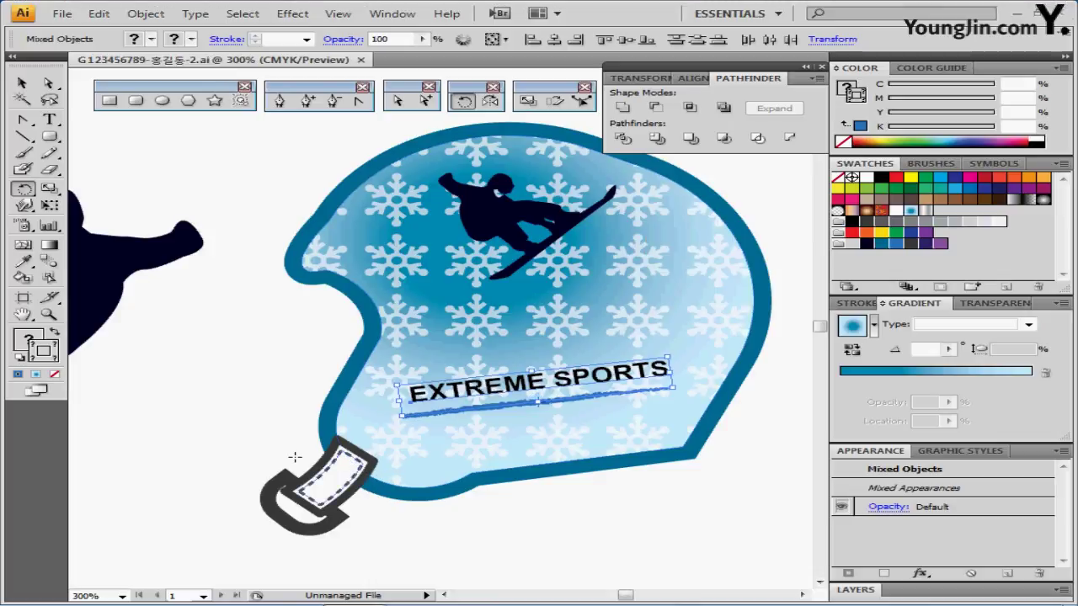
key(space)
drag(275, 480, 393, 350)
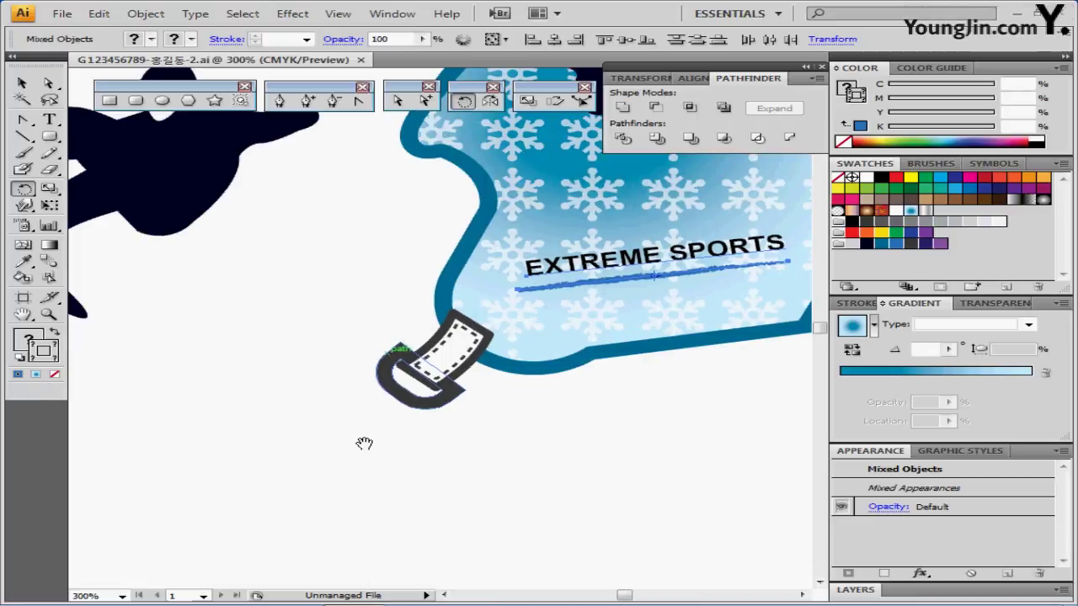
drag(363, 443, 516, 282)
key(ctrl+alt+space)
ctrl+alt+click(467, 432)
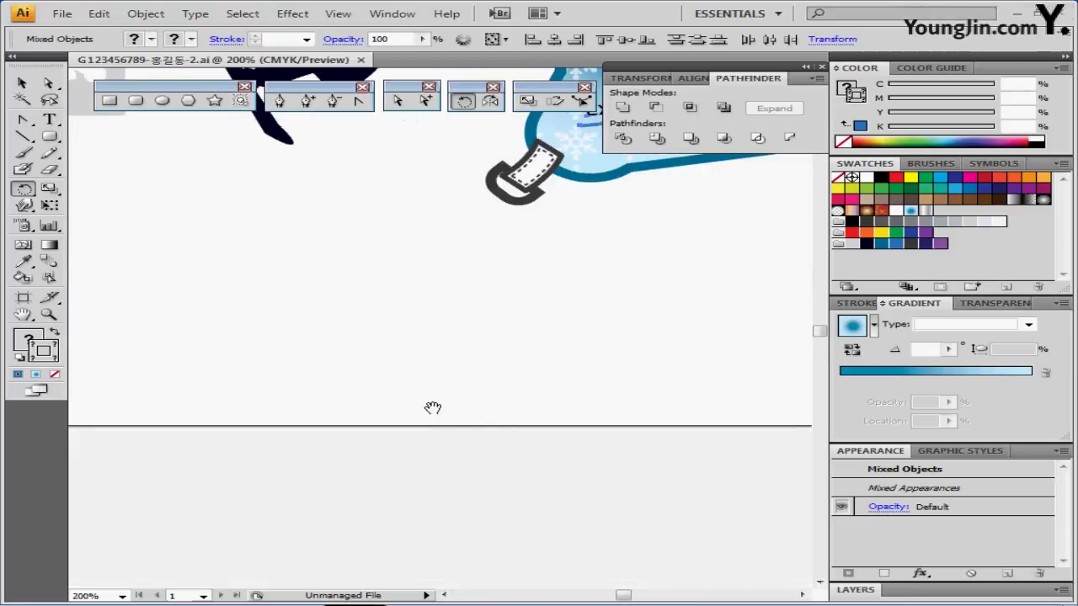
ctrl+alt+click(433, 361)
drag(438, 316, 465, 354)
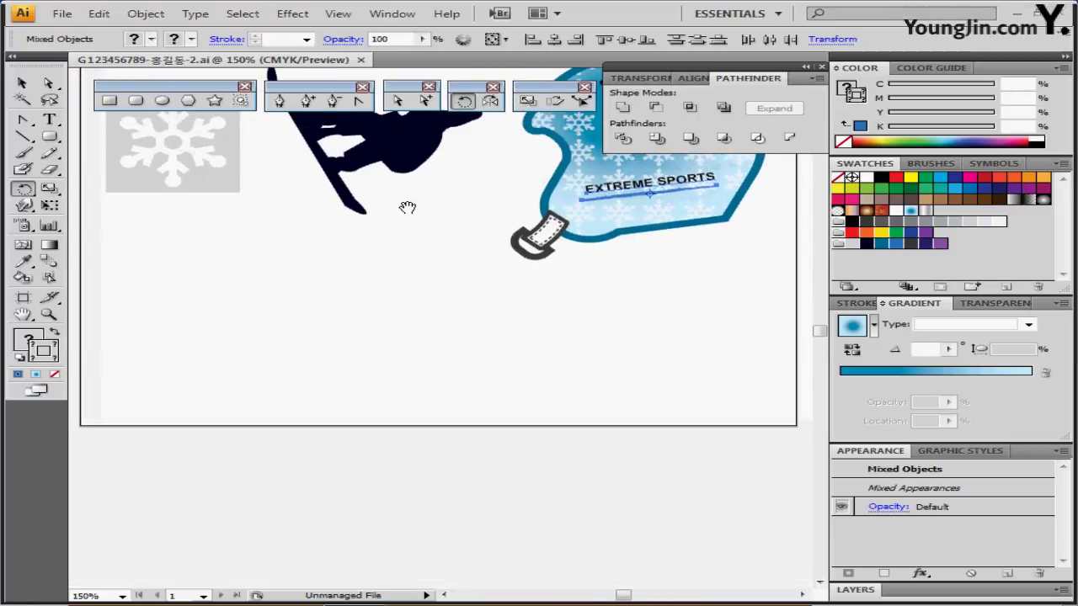
- Create a 122 mm by 24 mm rounded rectangle in the empty area below the artwork and shift it slightly down
click(136, 100)
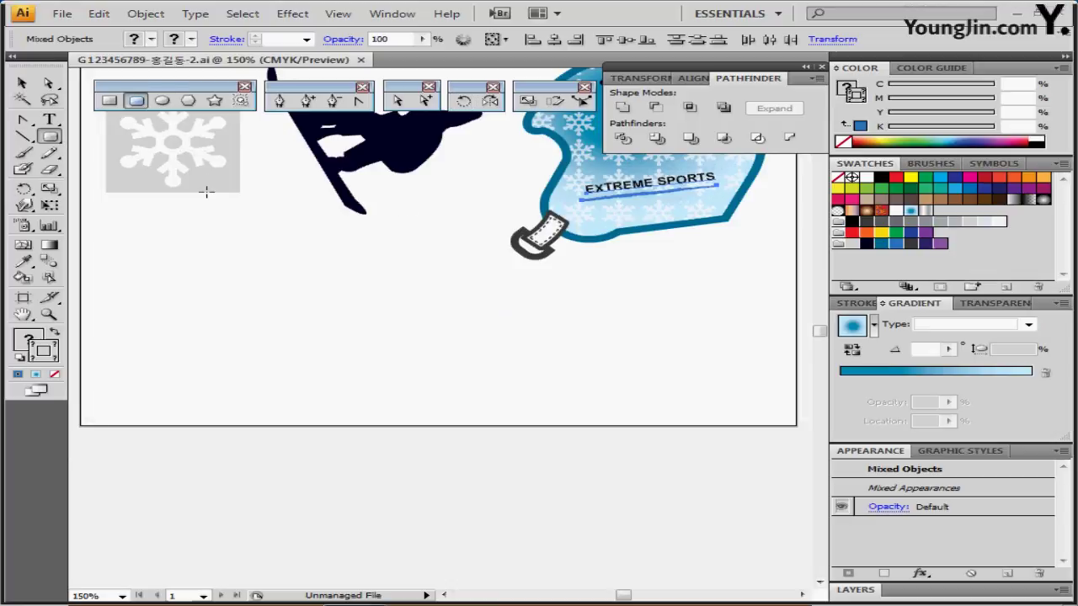
click(172, 292)
text(1)
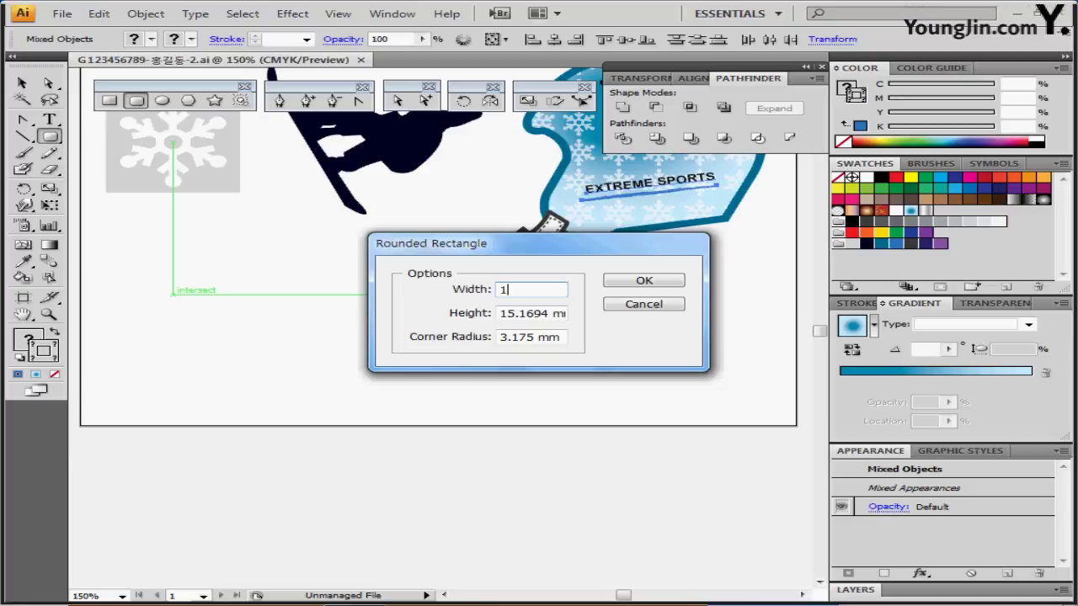
text(22)
key(Tab)
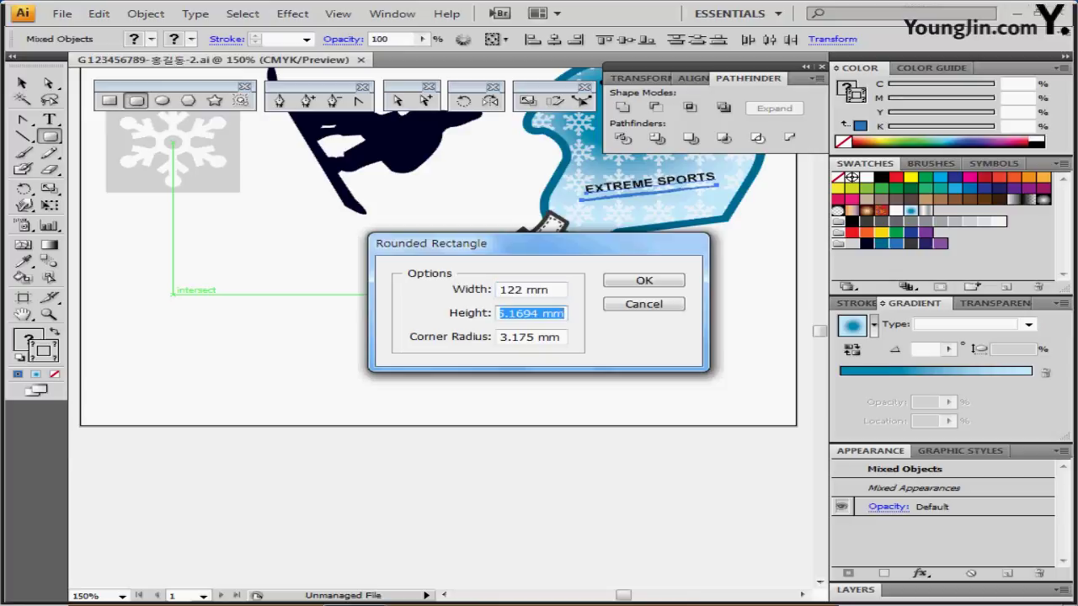
text(24)
key(Tab)
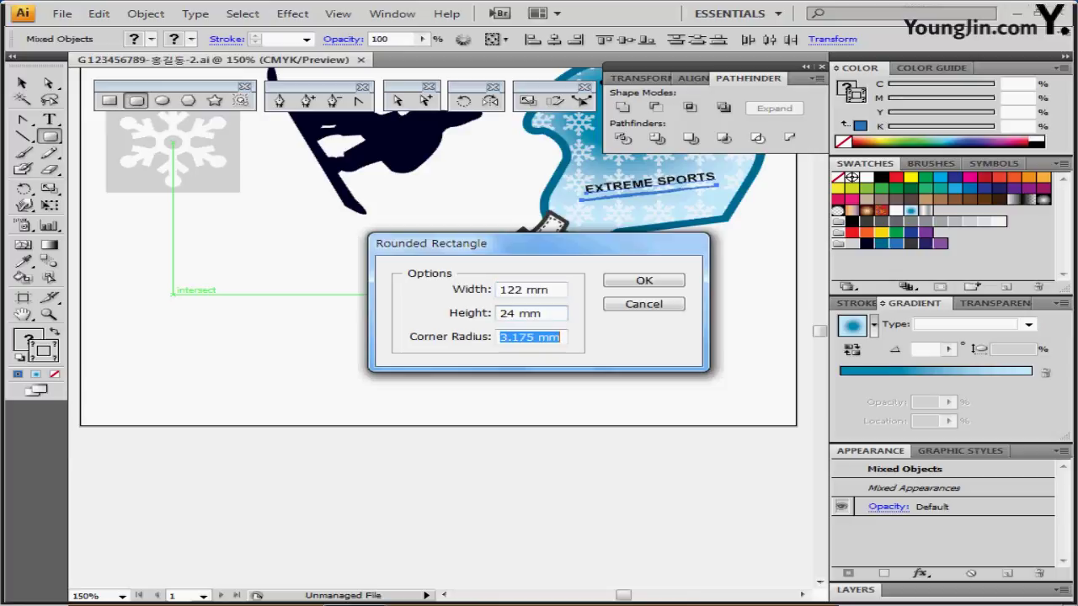
text(6)
key(Return)
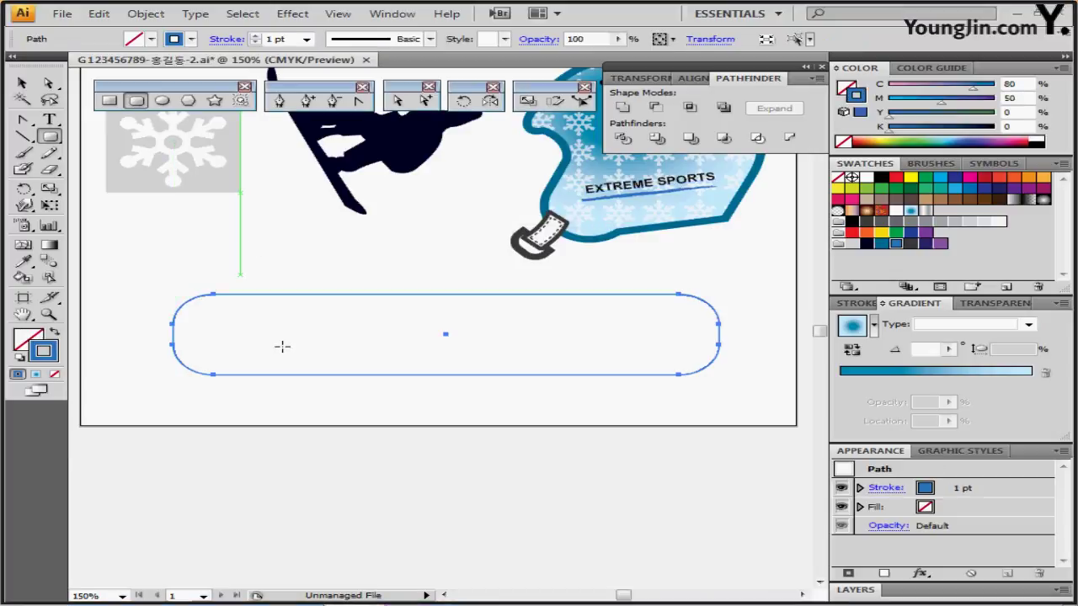
drag(346, 346, 348, 391)
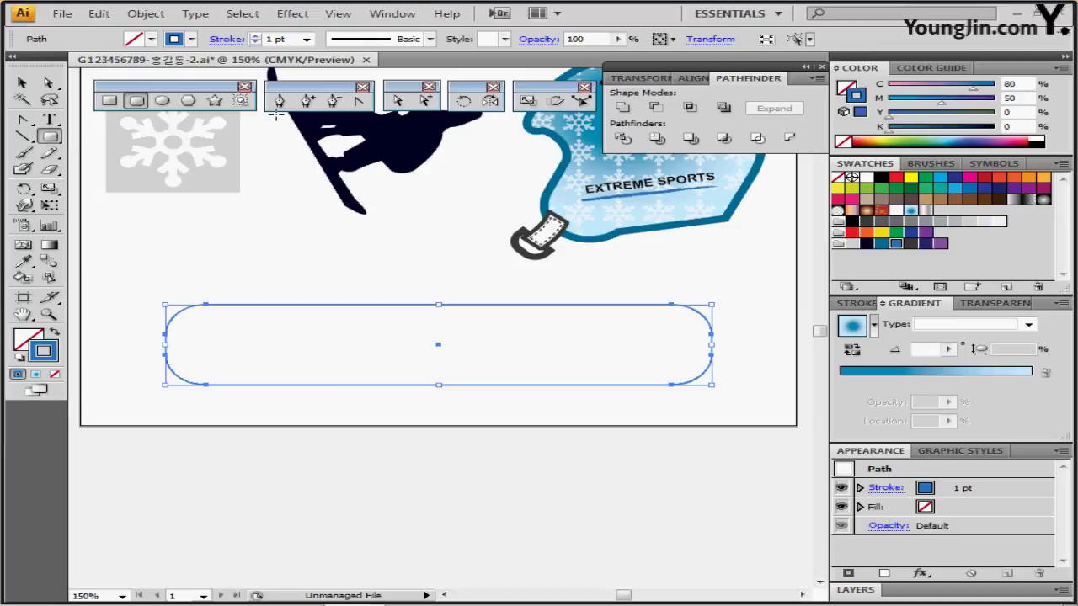
- Add anchor points midway along every segment of the rounded rectangle
click(146, 14)
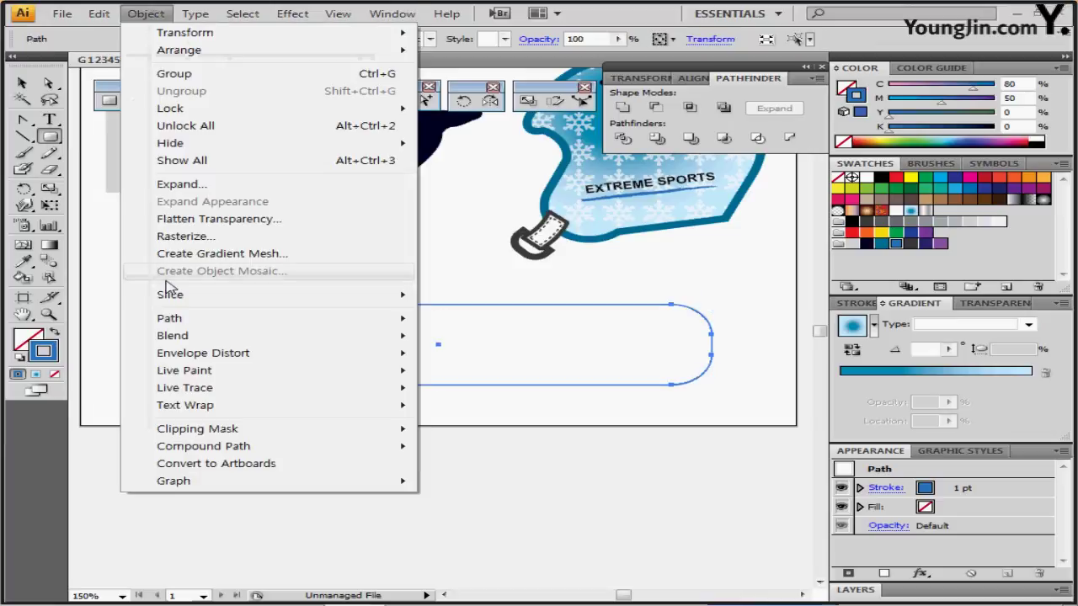
mouse_move(189, 324)
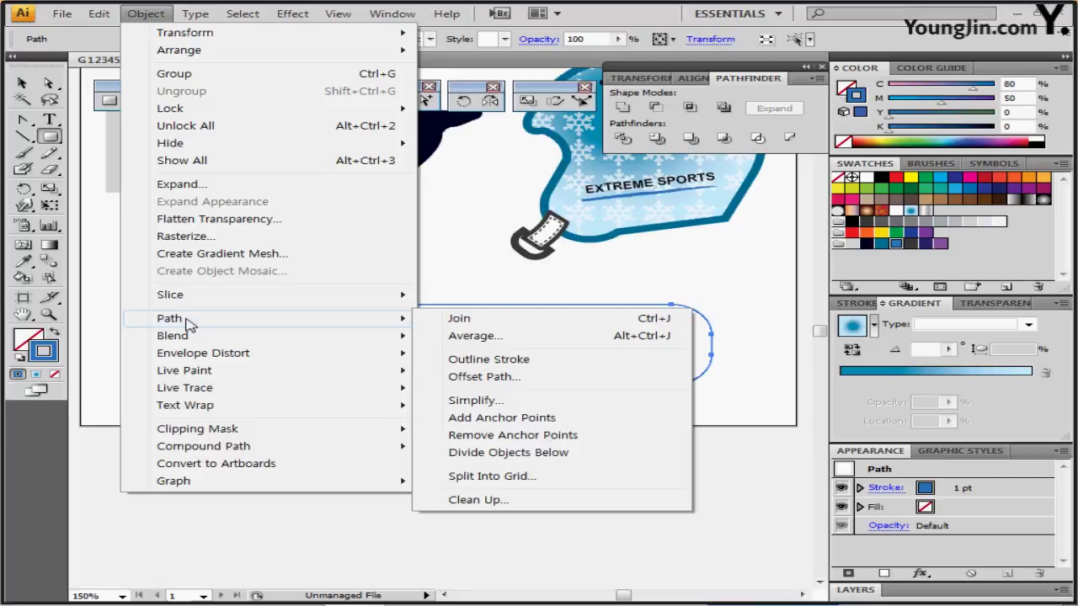
click(502, 418)
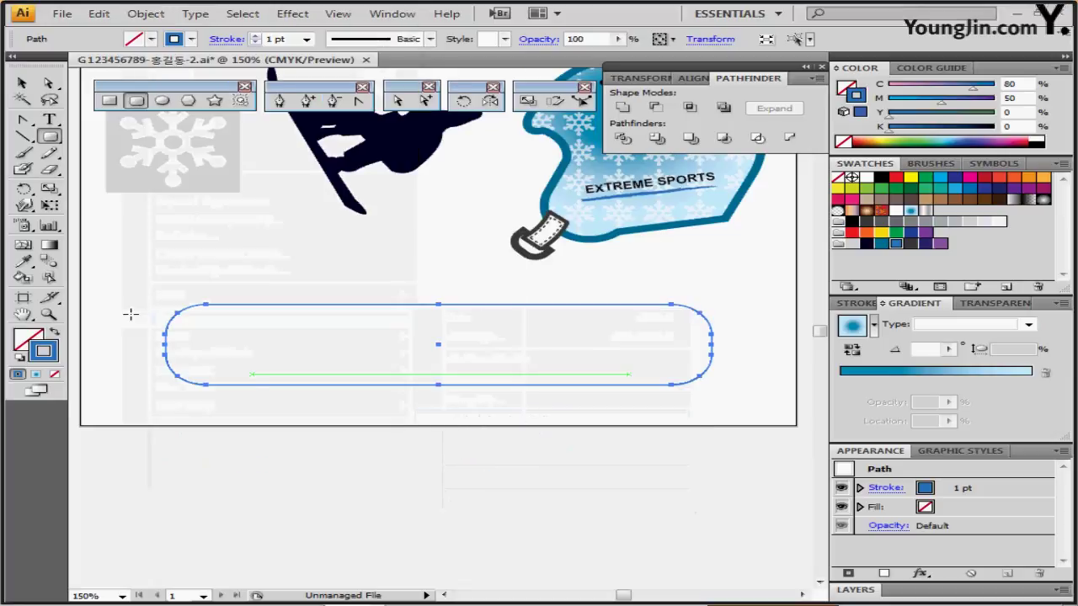
- Select only the rounded rectangle's upper and lower middle anchor points and scale them uniformly to 80% to narrow the waist
click(48, 86)
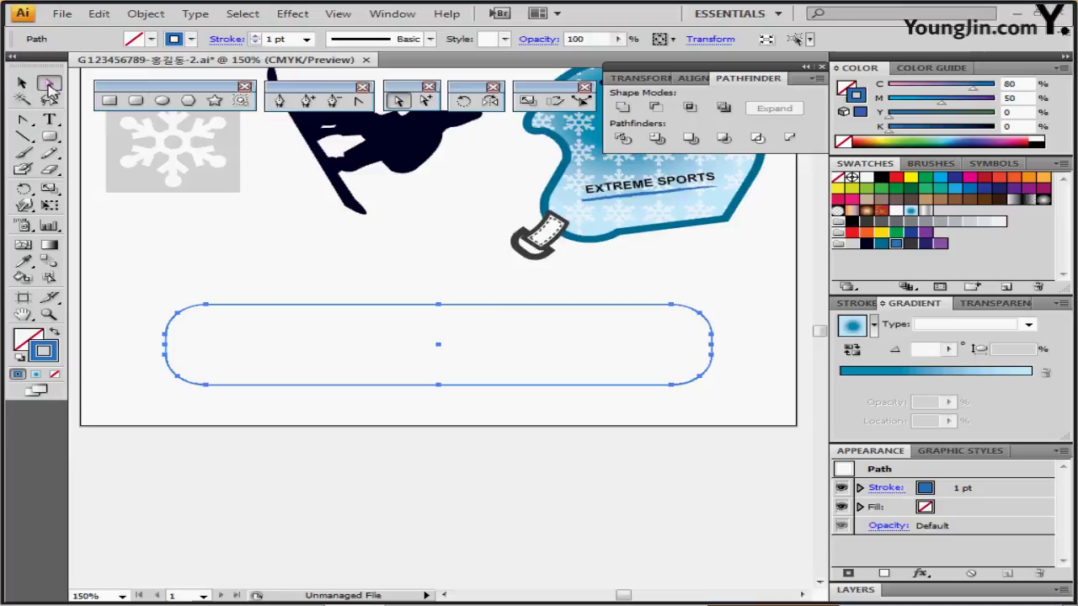
drag(404, 273, 478, 420)
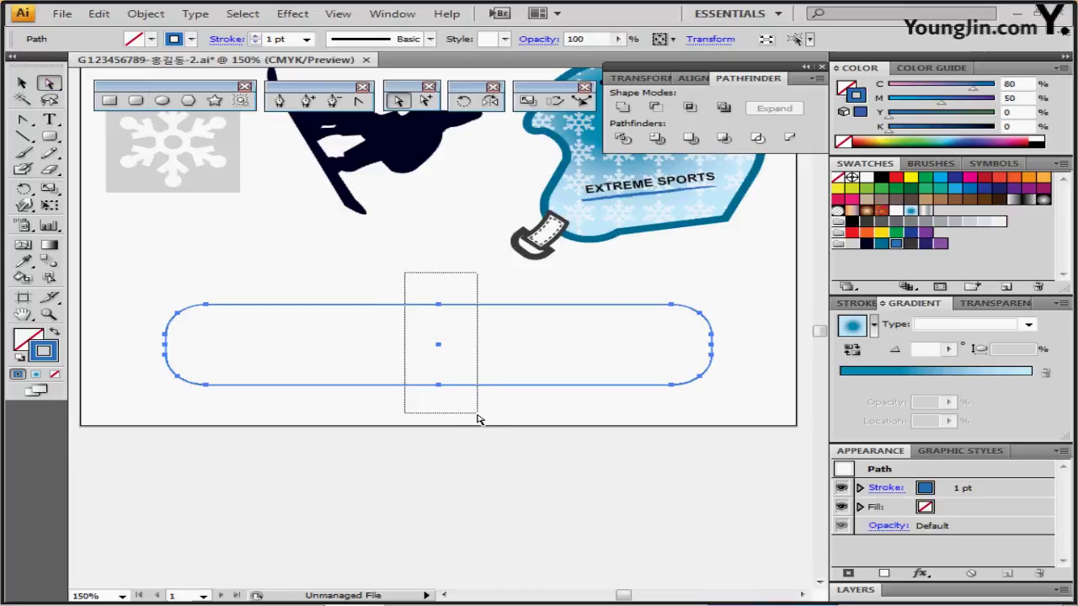
drag(477, 419, 477, 419)
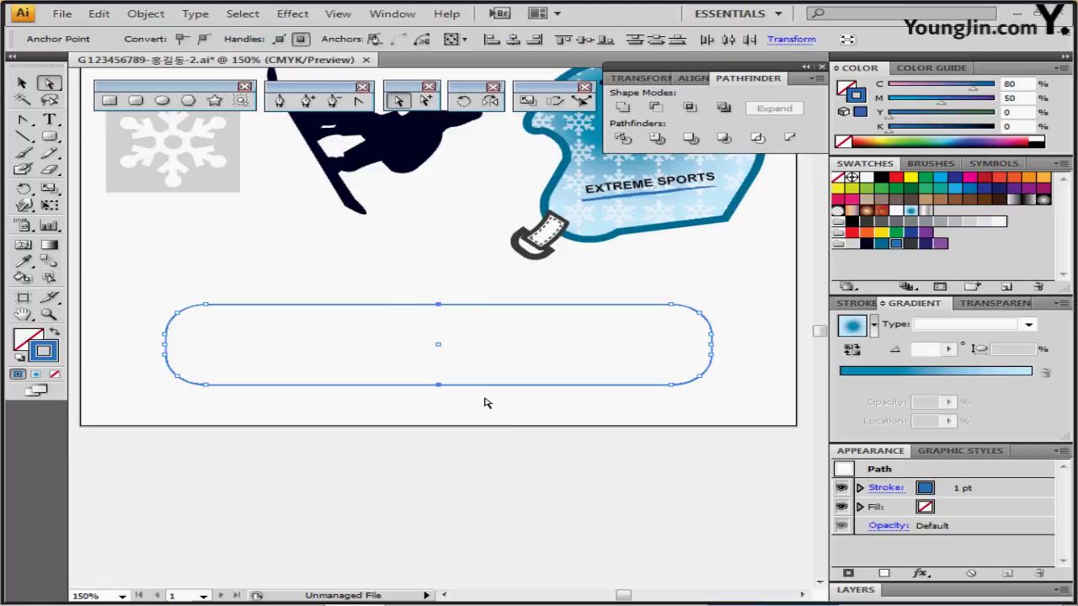
double_click(525, 101)
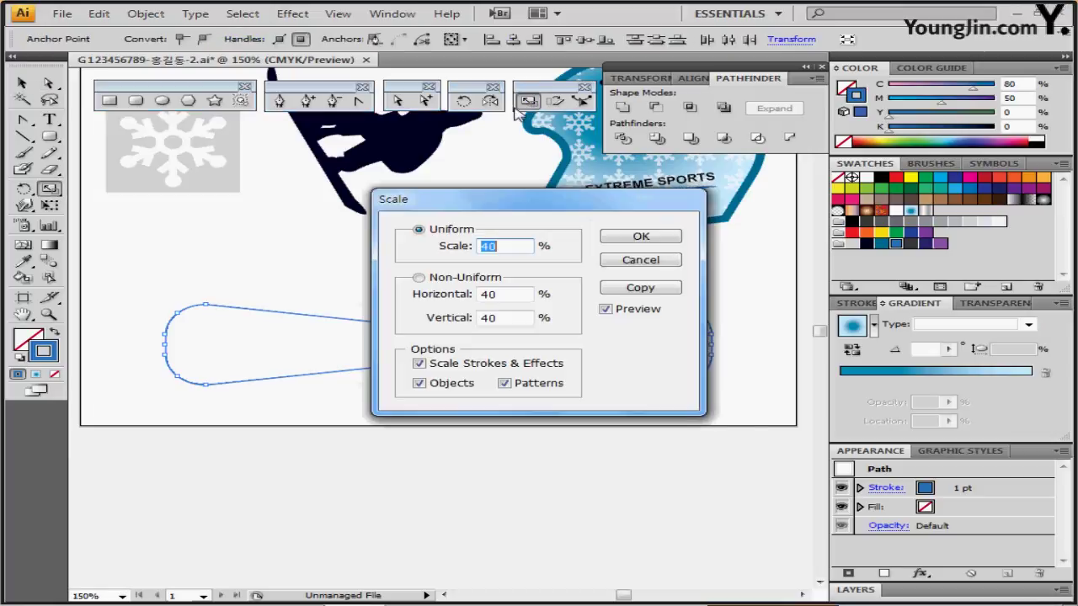
text(80)
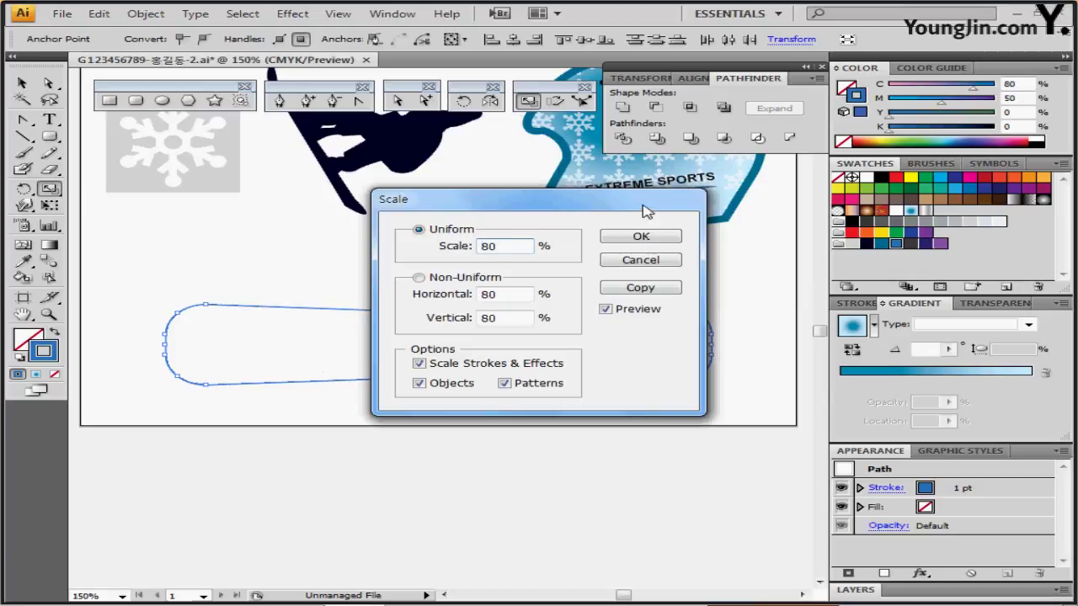
drag(645, 201, 953, 166)
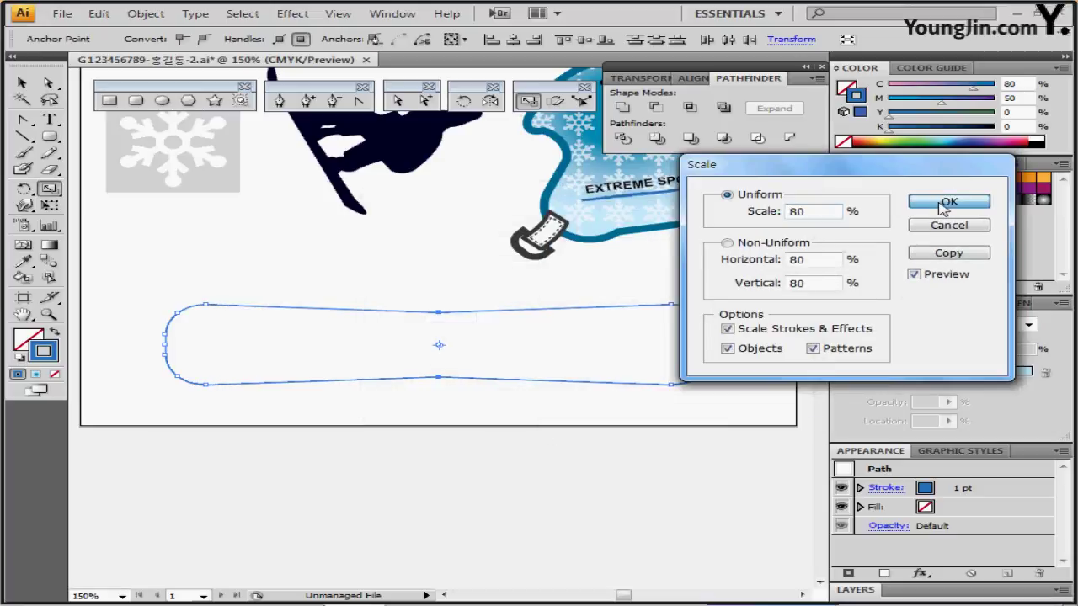
click(943, 208)
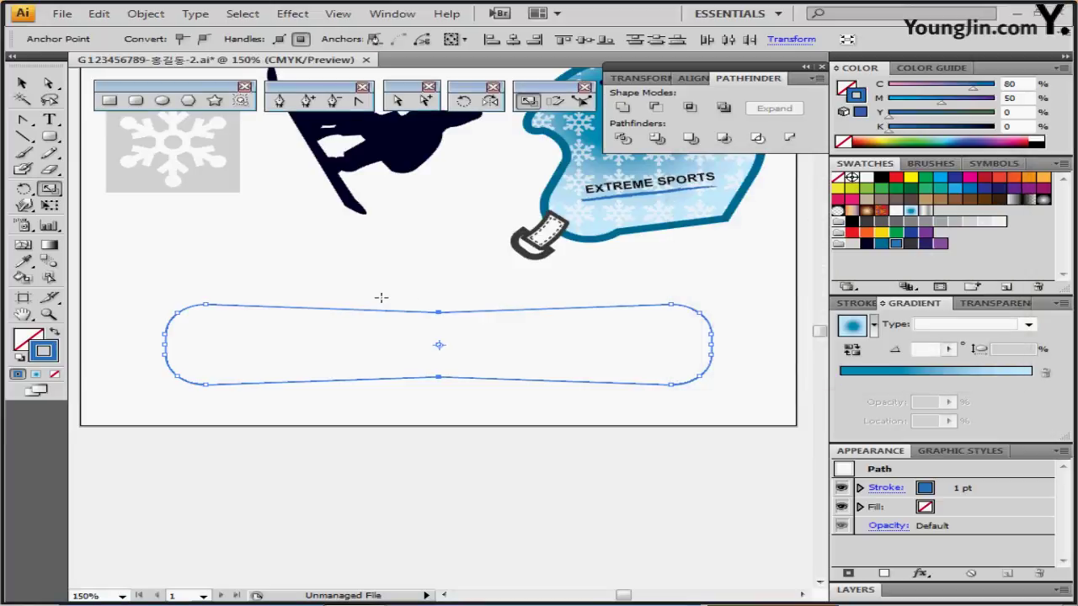
- Hide the bounding box, then copy and paste the white snowflake and place the copy over the left part of the board outline
scroll(260, 303, up, 4)
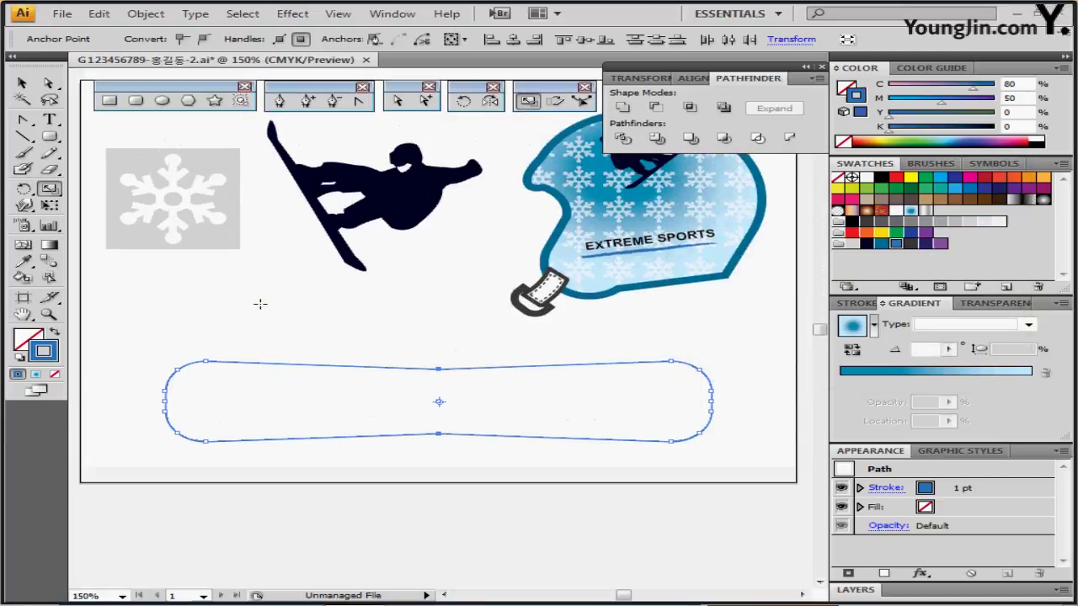
click(23, 83)
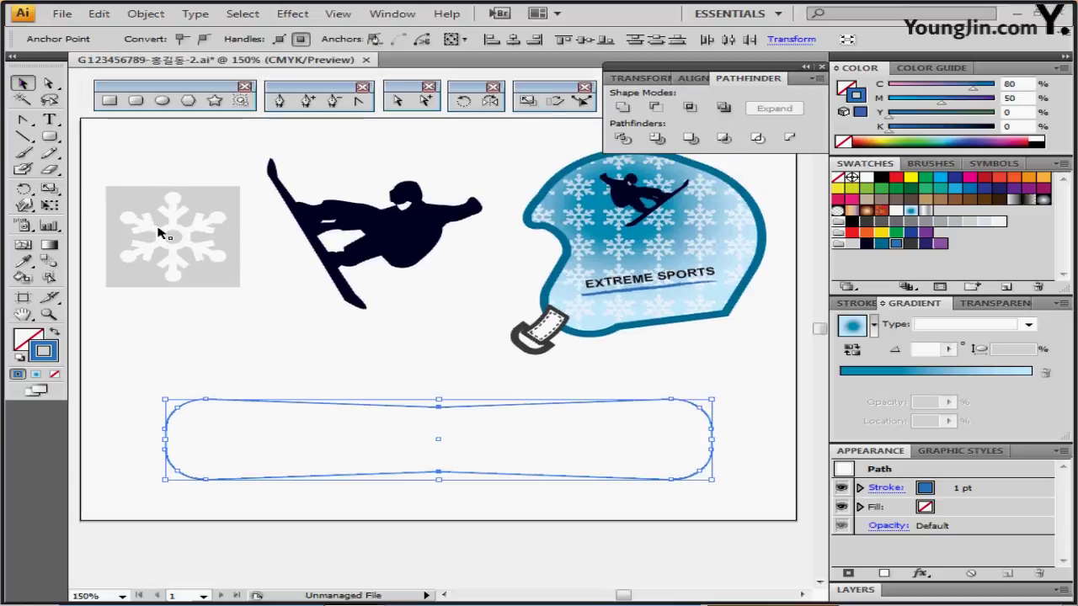
click(164, 234)
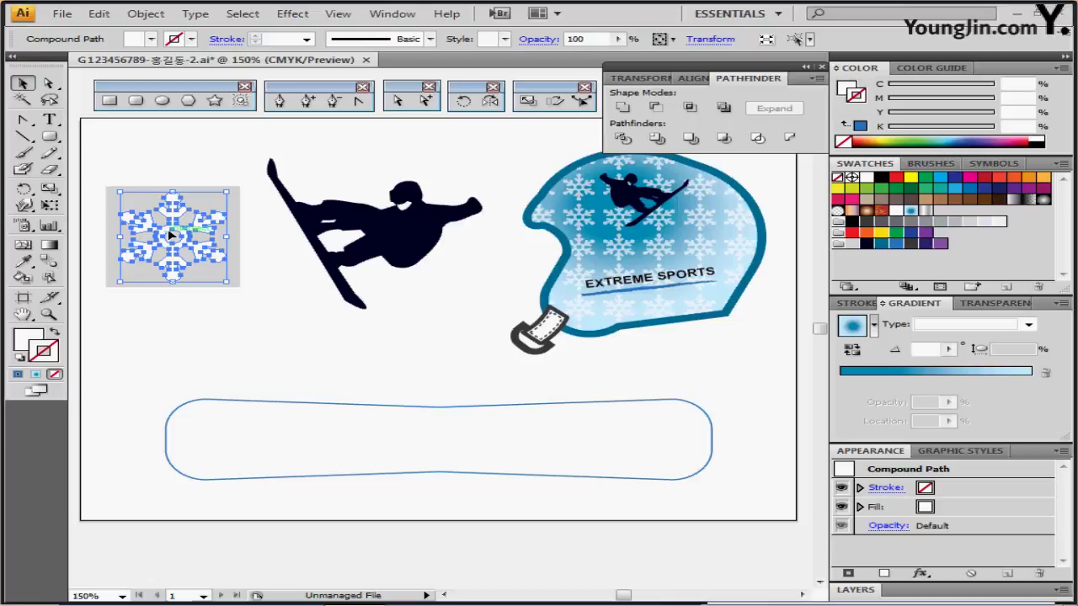
scroll(172, 235, down, 2)
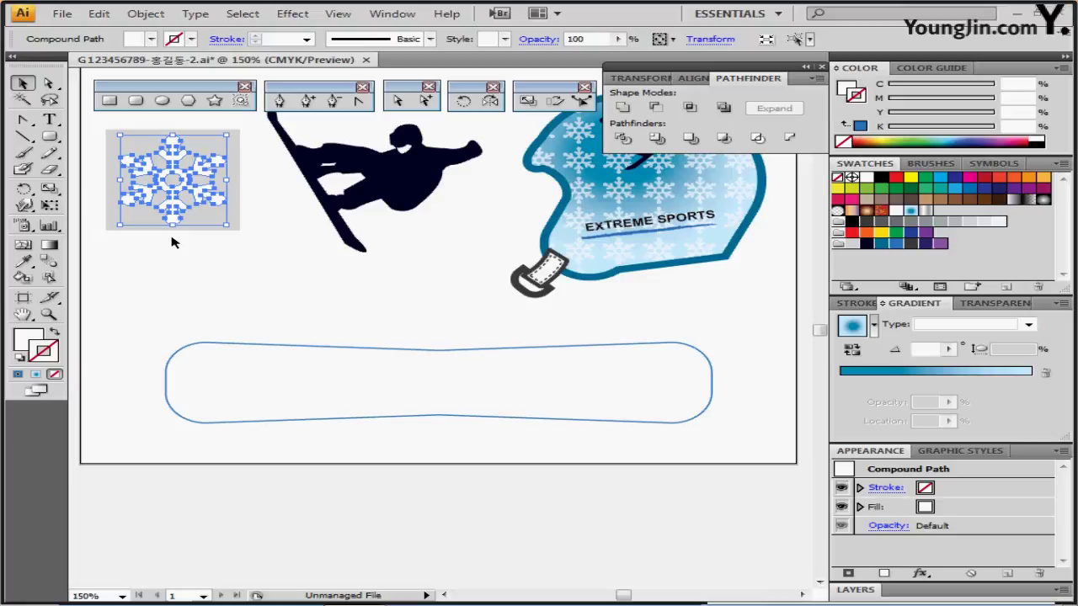
key(ctrl+shift+b)
key(ctrl+shift+b)
key(ctrl+shift+b)
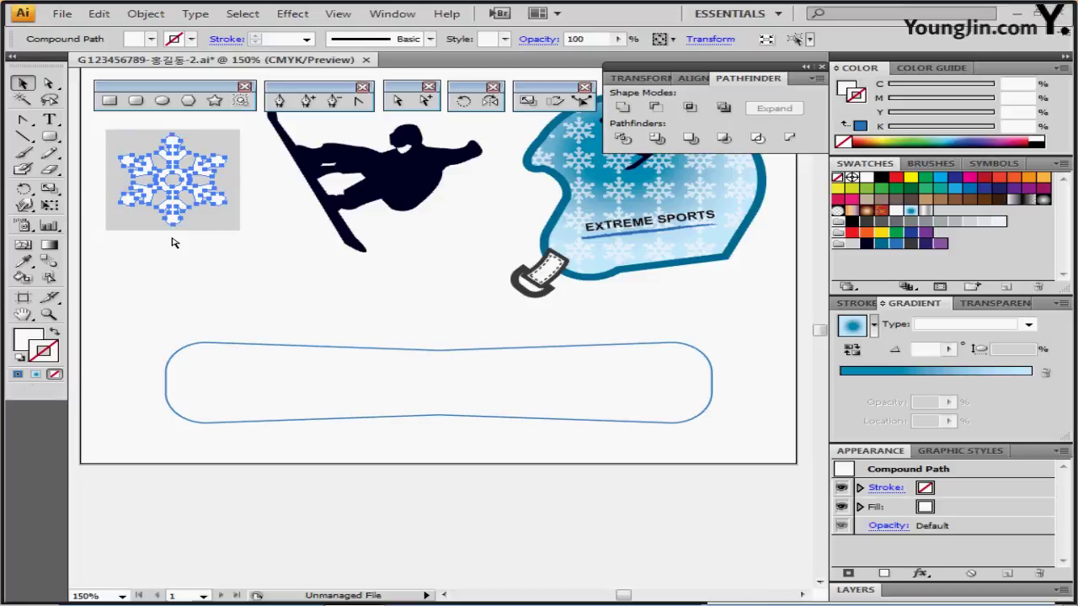
key(ctrl+c)
key(ctrl+v)
drag(425, 332, 264, 409)
- Fill the board shape with the tan C25 M25 Y40 K0 swatch, keeping its blue stroke
key(space)
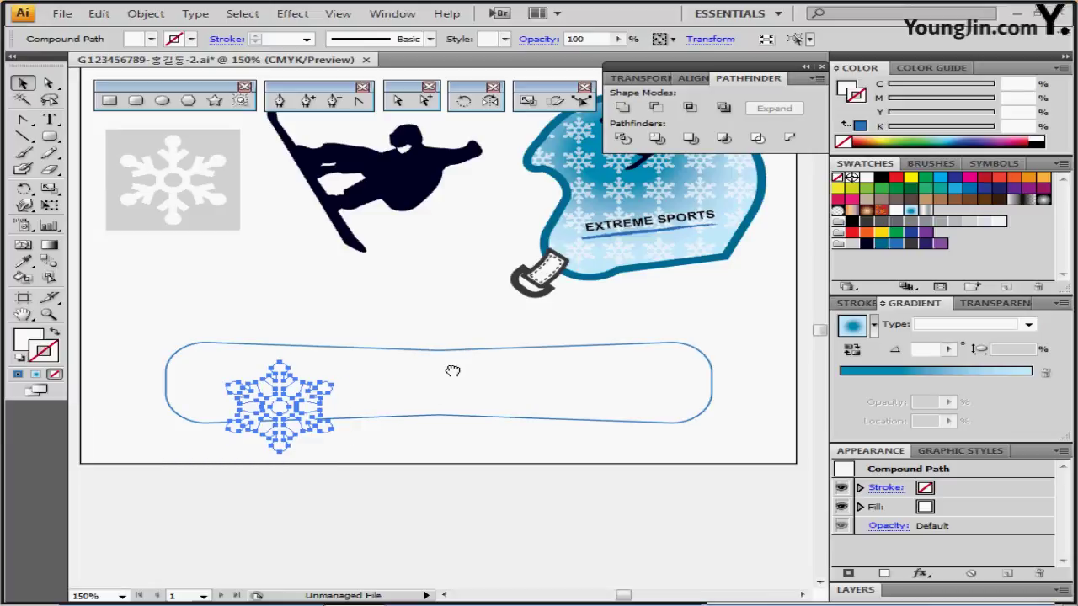
drag(427, 394, 443, 323)
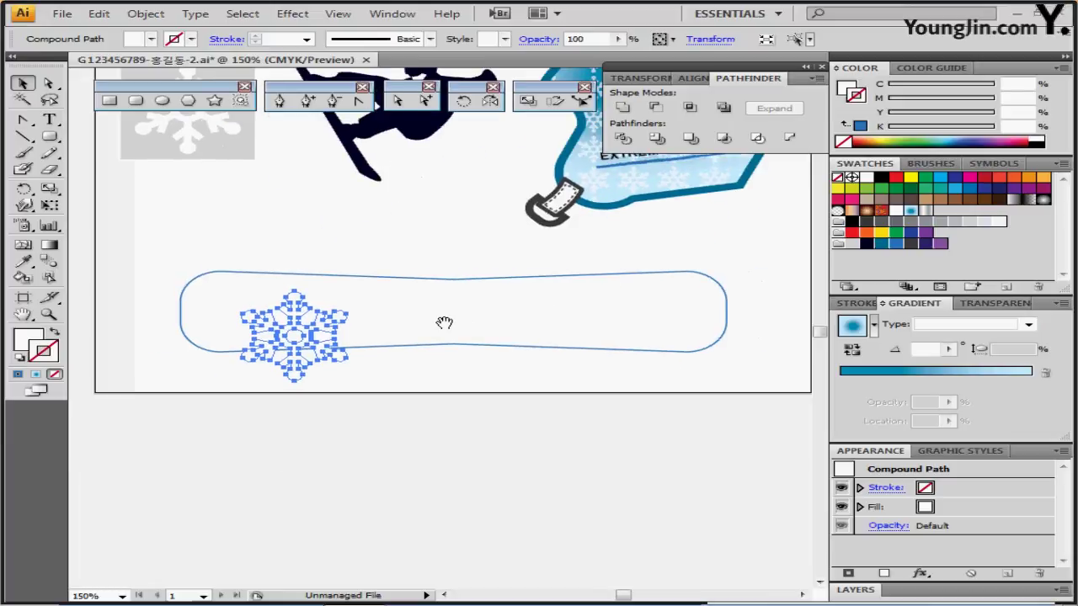
click(418, 254)
ctrl+click(453, 279)
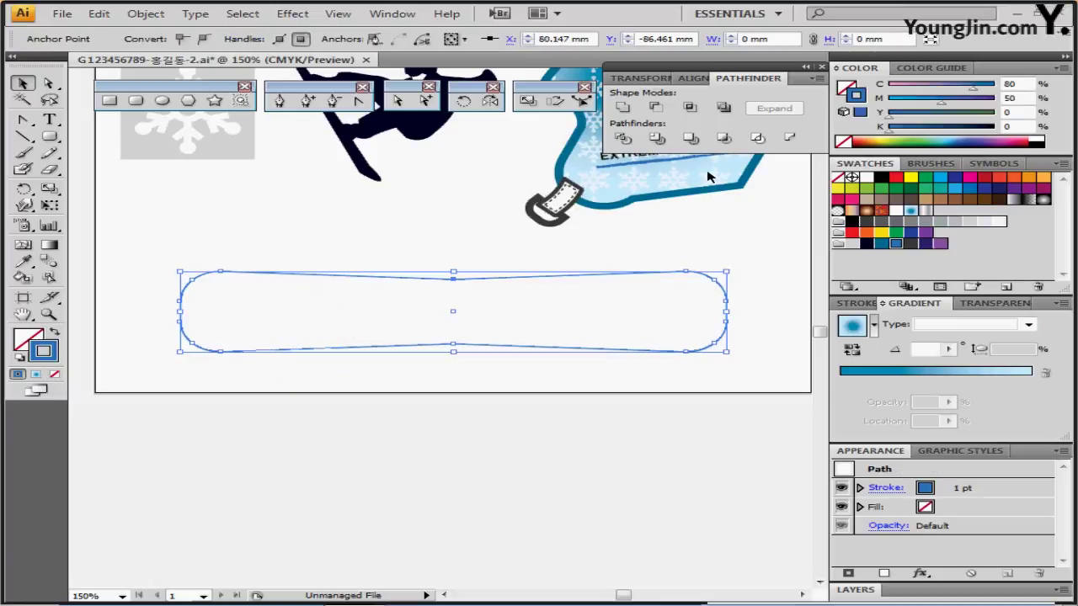
click(845, 89)
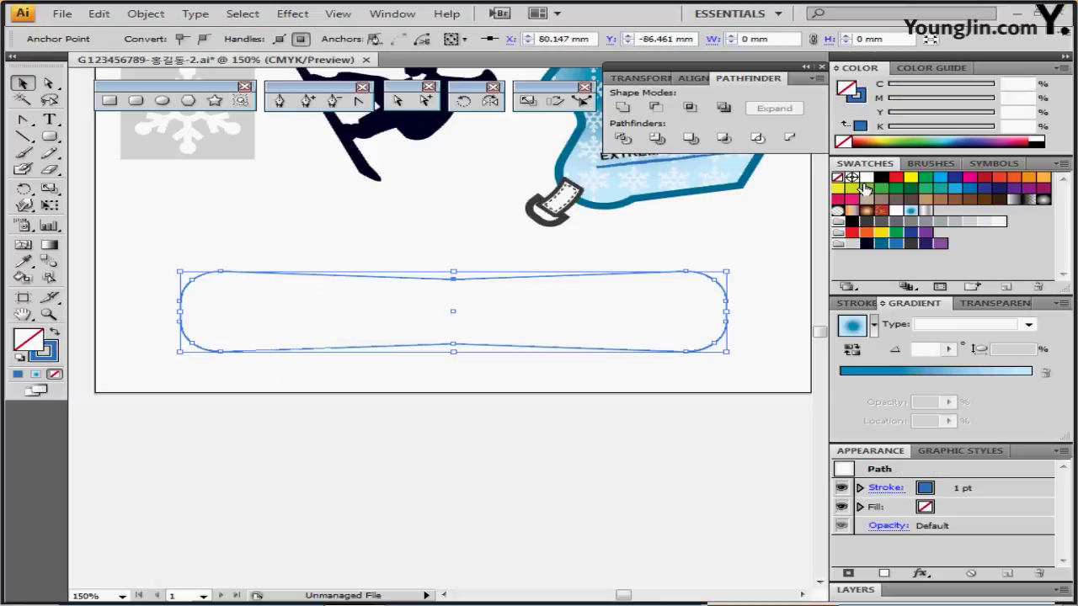
click(866, 202)
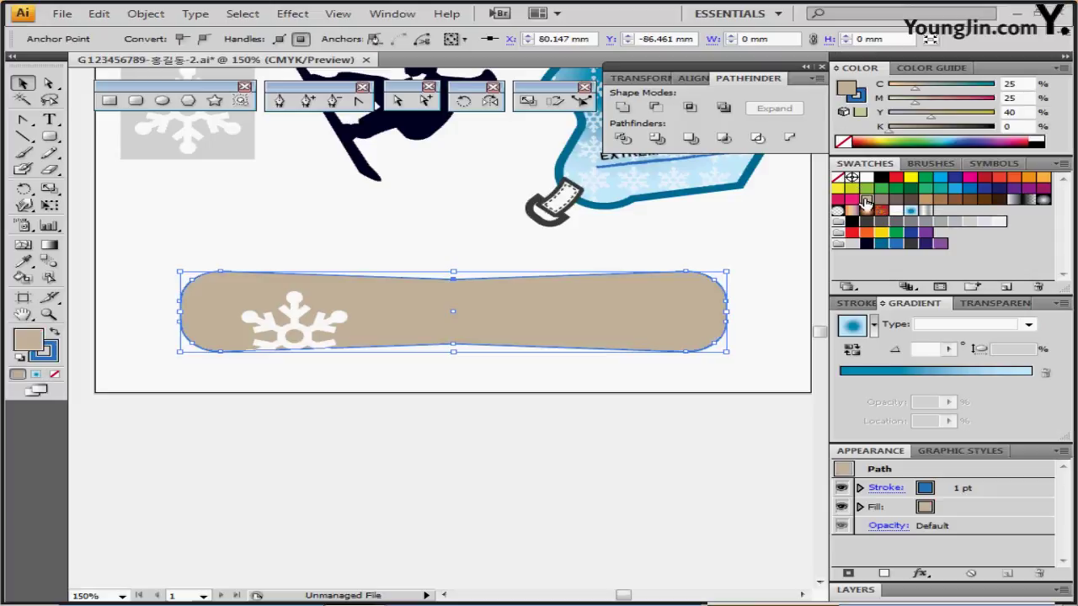
click(777, 233)
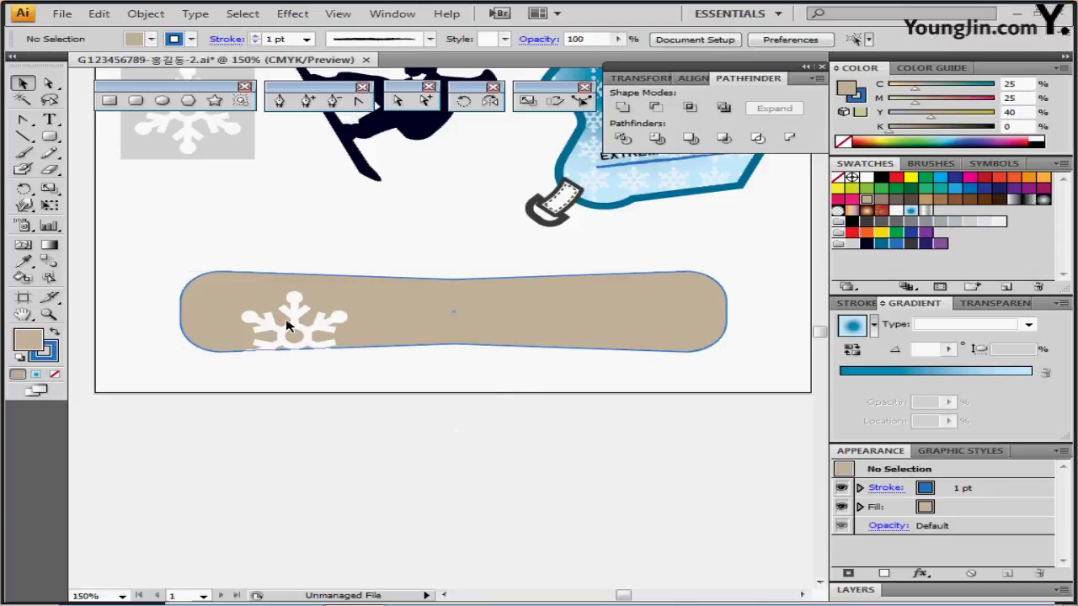
- Move the white snowflake up and left within the board and rotate it by 30°
click(306, 337)
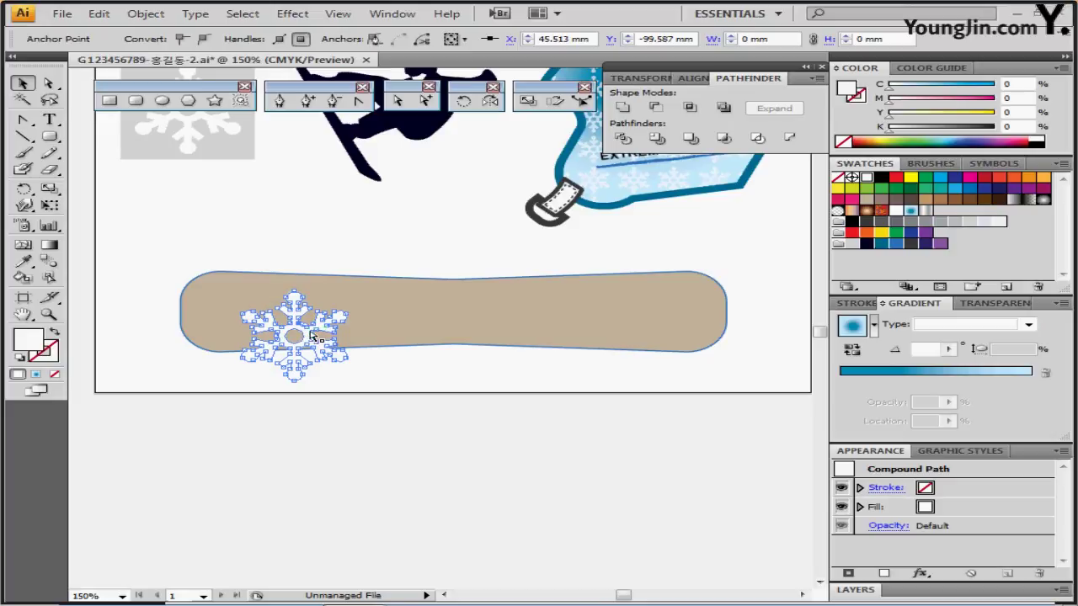
drag(309, 343, 264, 317)
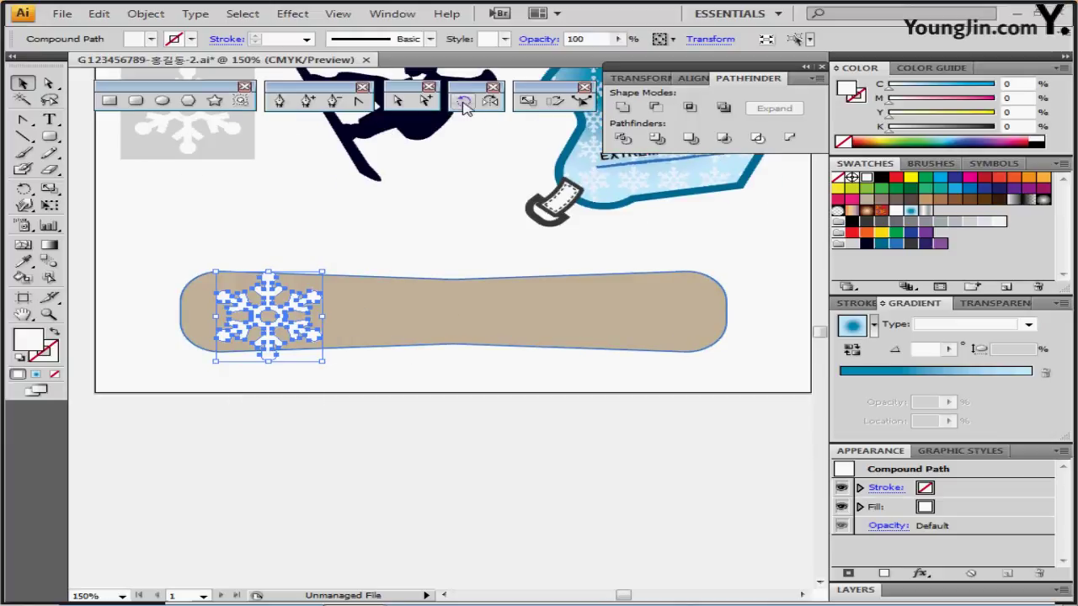
double_click(462, 101)
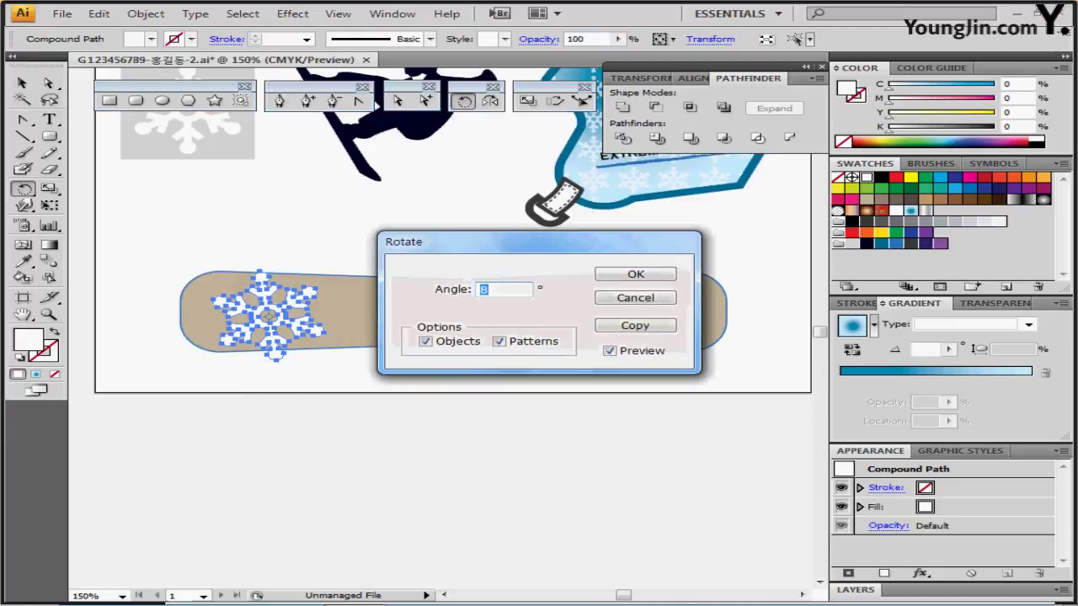
text(30)
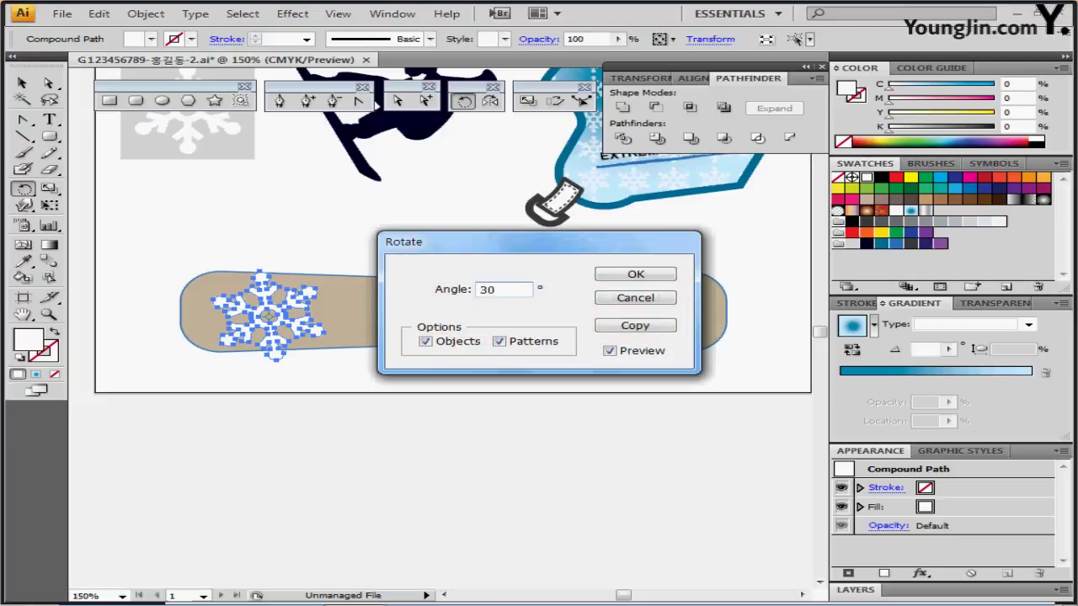
key(Return)
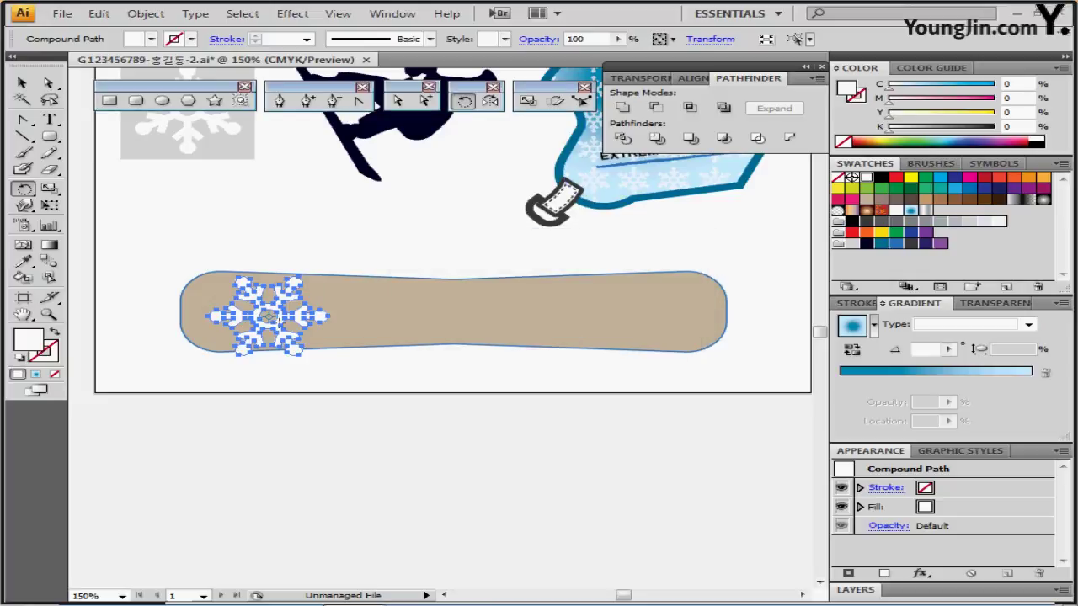
- Move the white snowflake to the board's lower-left end, then place a copy scaled uniformly to 130% over the board's right part
drag(283, 318, 238, 354)
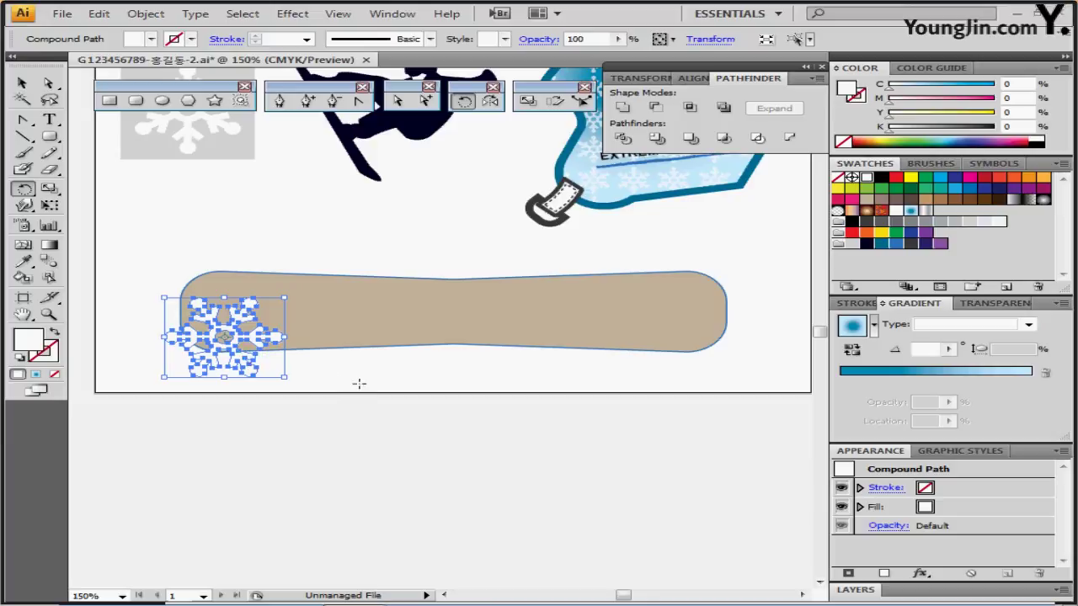
key(ctrl+shift+b)
double_click(527, 101)
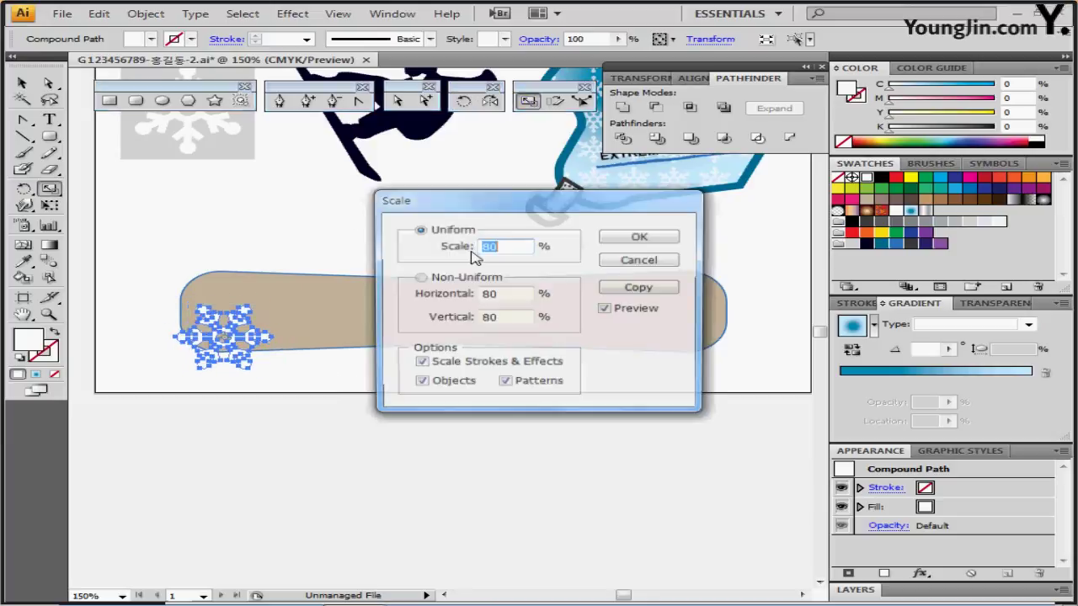
text(1)
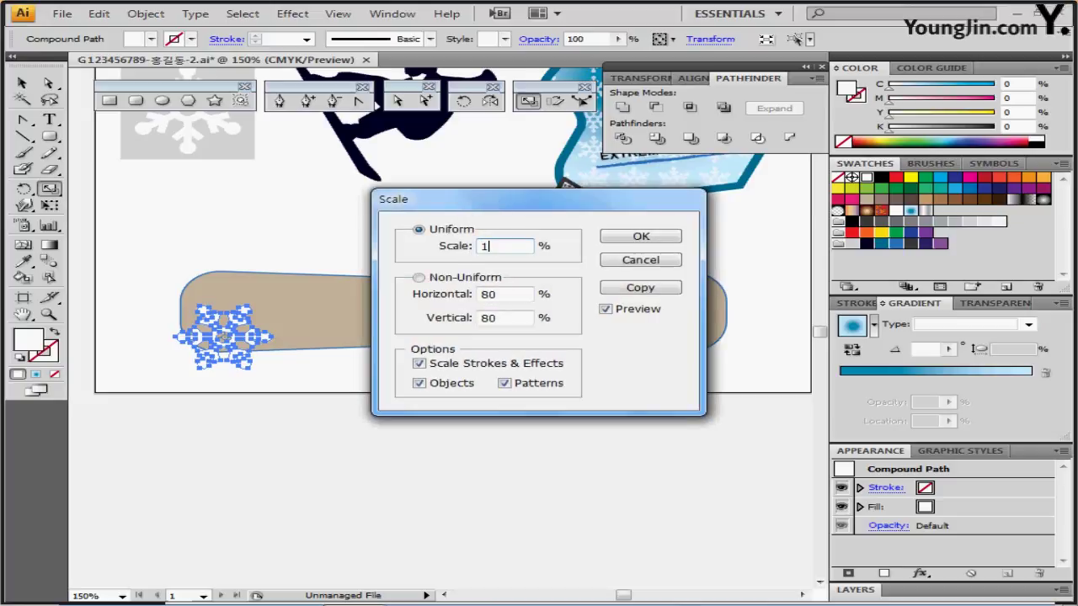
text(30)
click(629, 286)
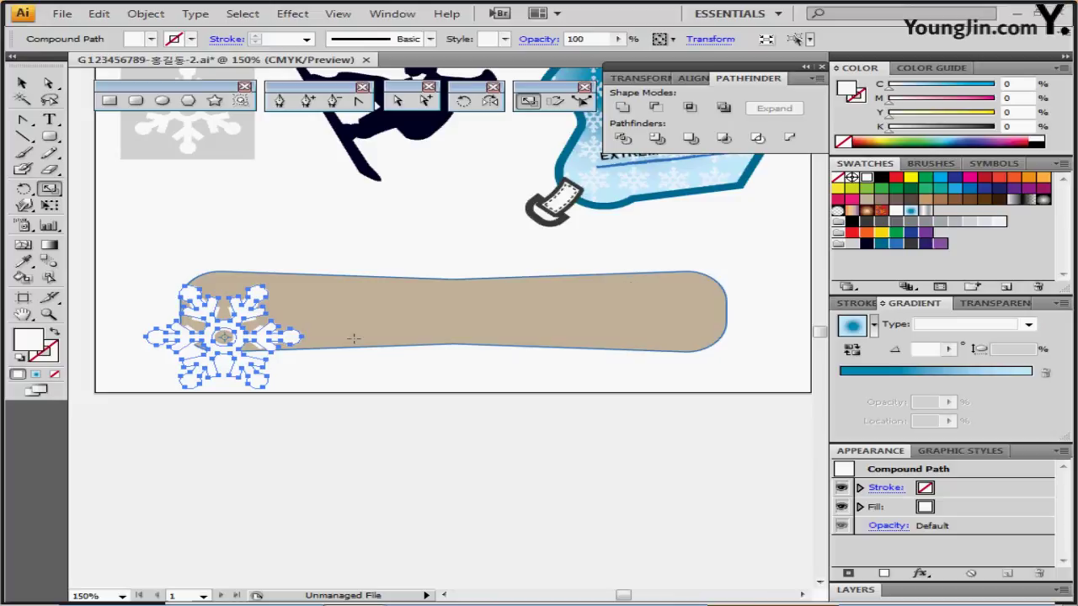
drag(286, 344, 641, 296)
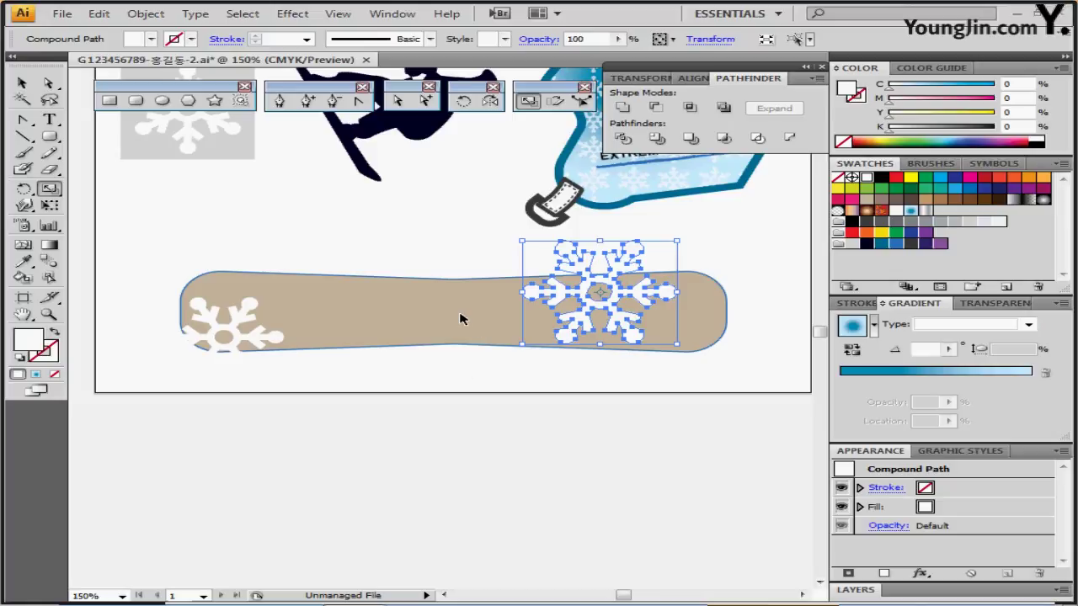
- Copy and paste the dark snowboarder silhouette and place the copy over the right part of the board
scroll(462, 361, up, 3)
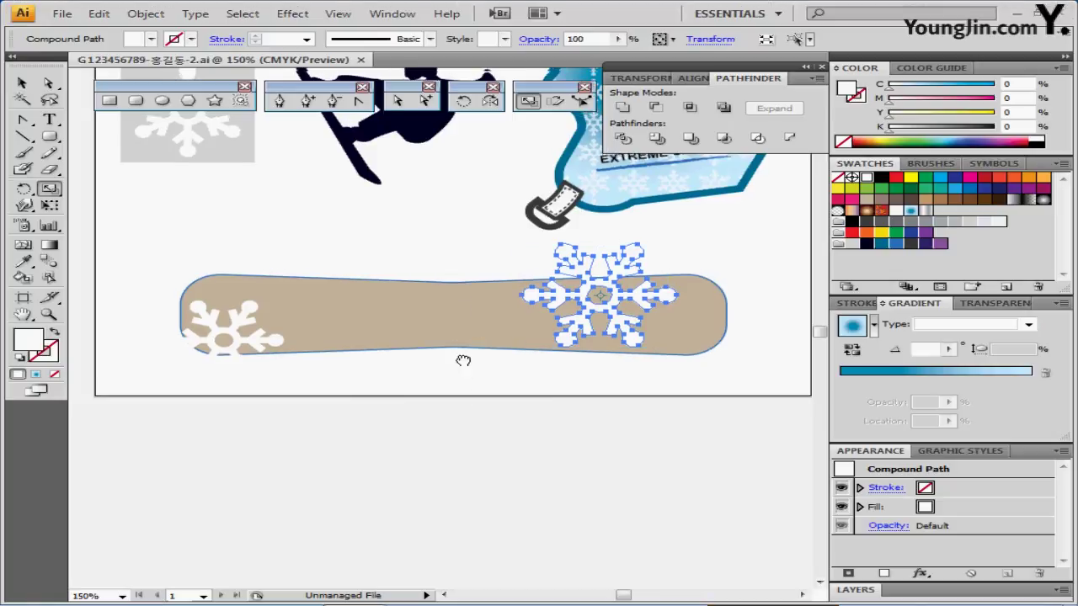
click(399, 233)
key(c)
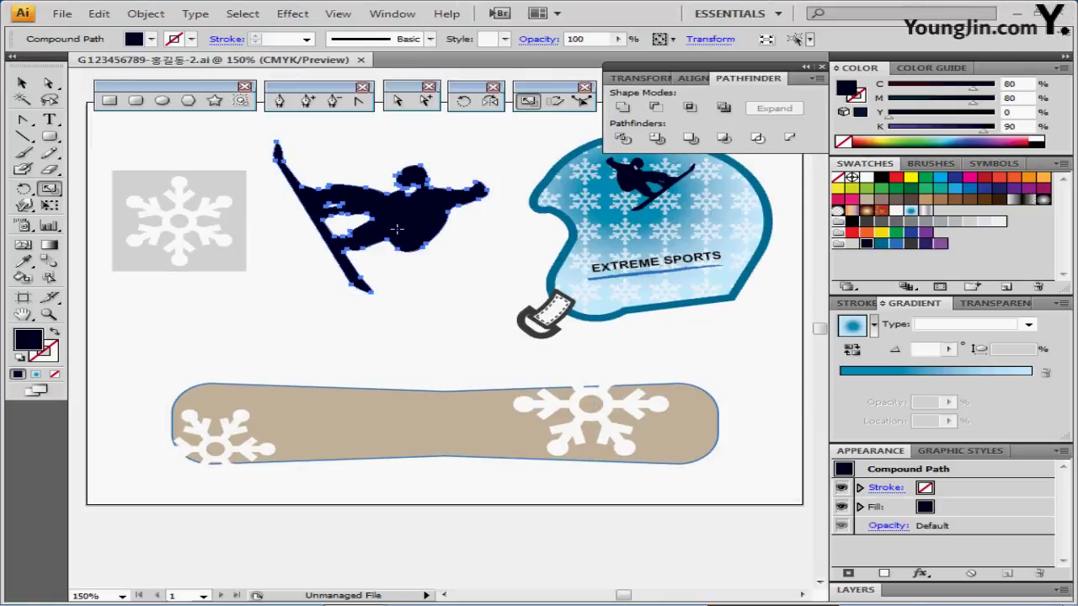
key(v)
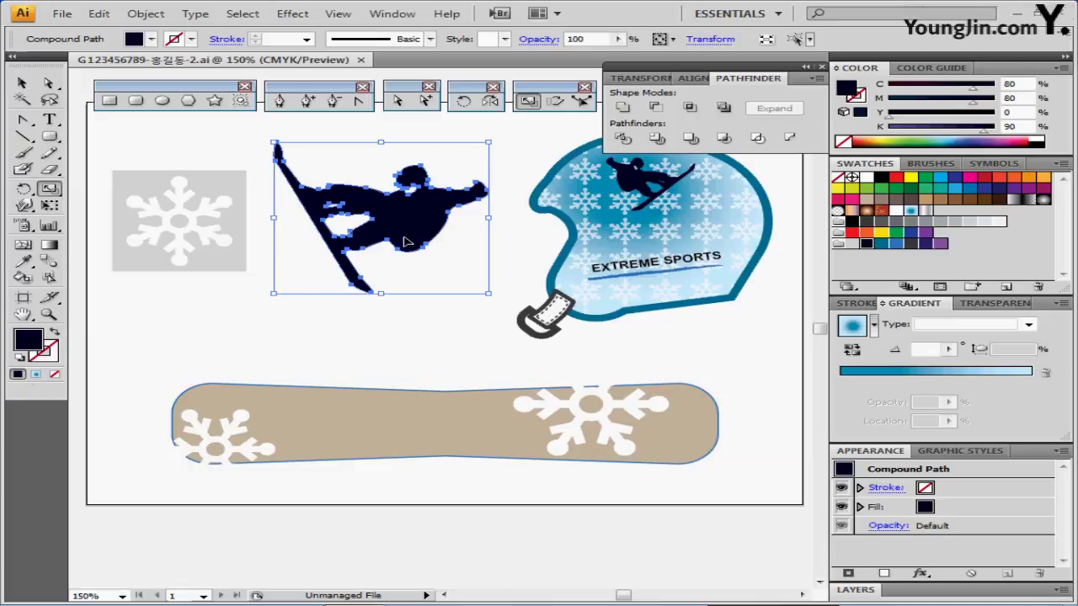
key(ctrl+v)
drag(476, 334, 656, 418)
drag(613, 443, 558, 359)
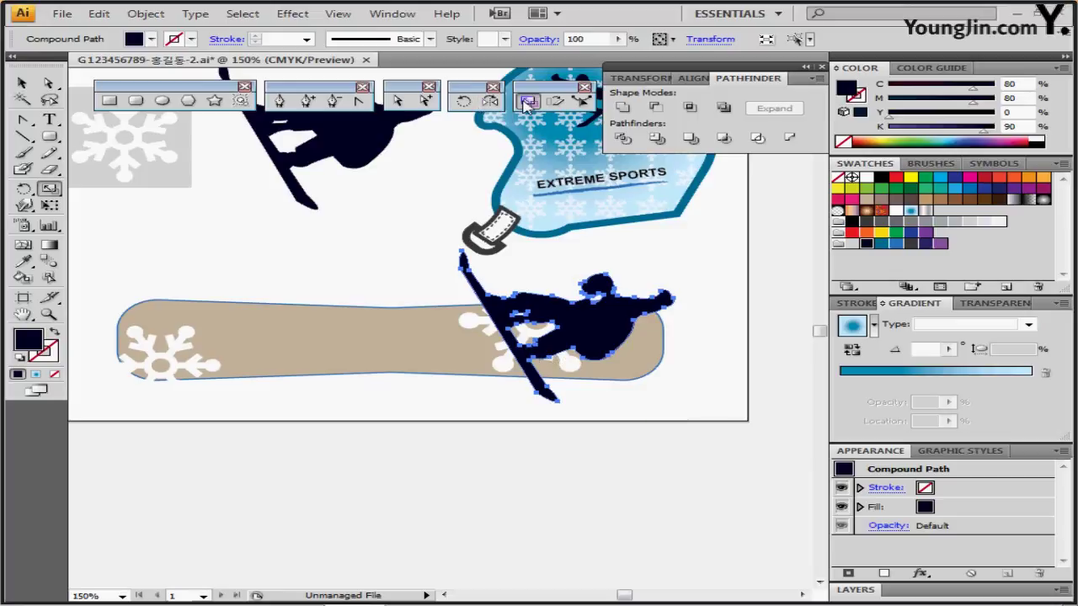
- Scale the copied snowboarder silhouette uniformly to 70% and rotate it by 45°
double_click(524, 102)
text(70)
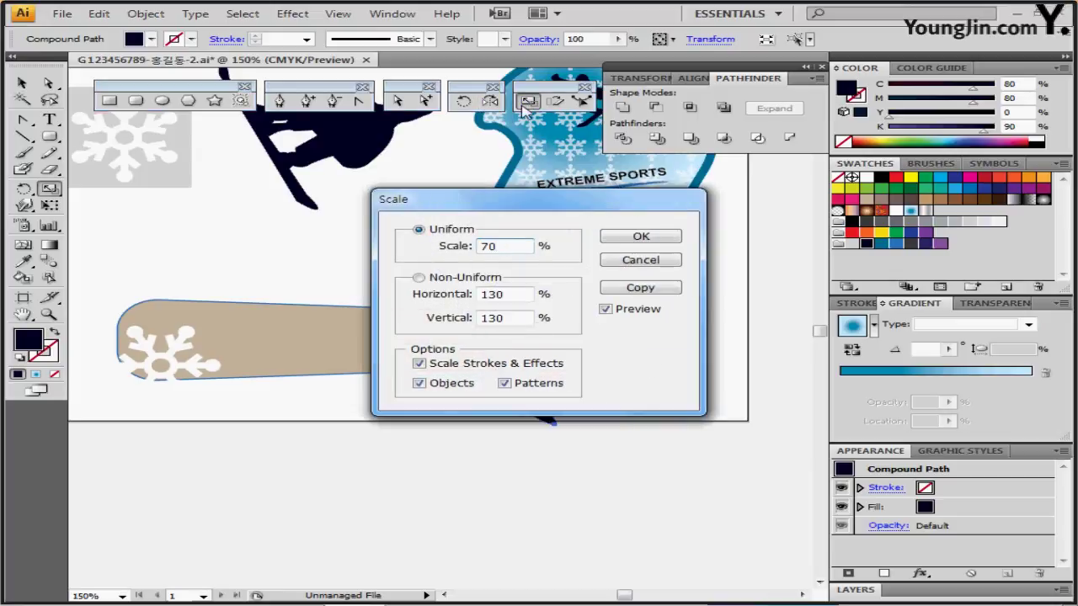
key(Return)
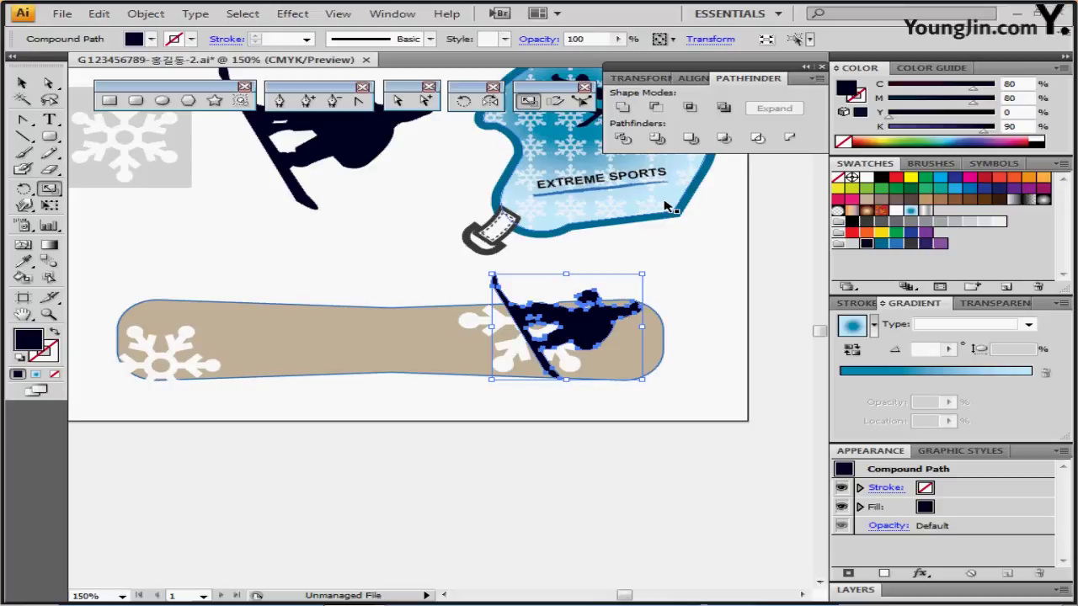
click(466, 103)
double_click(467, 105)
text(45)
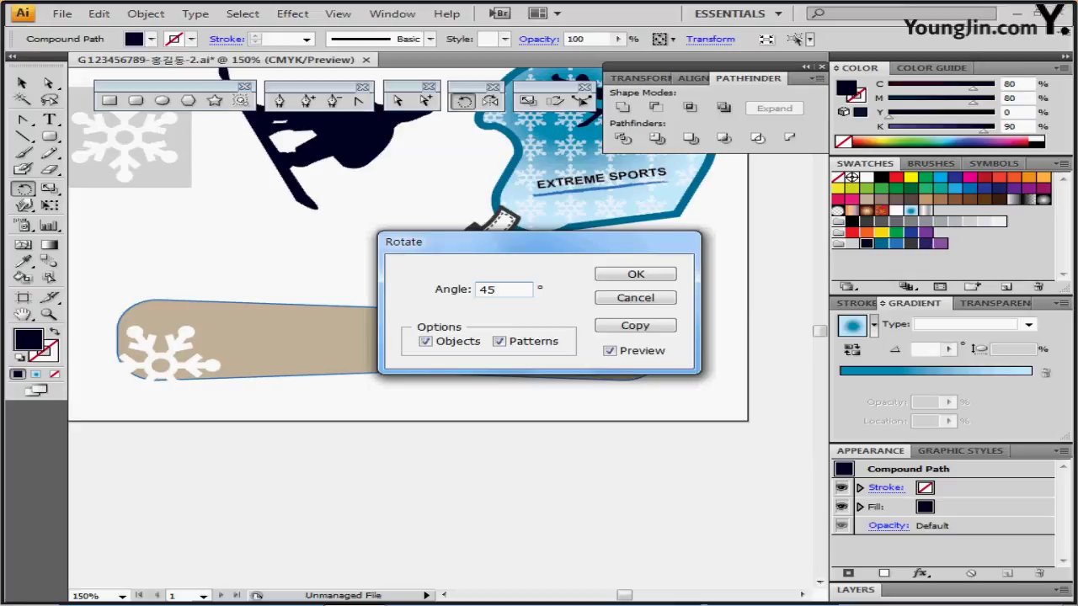
key(Return)
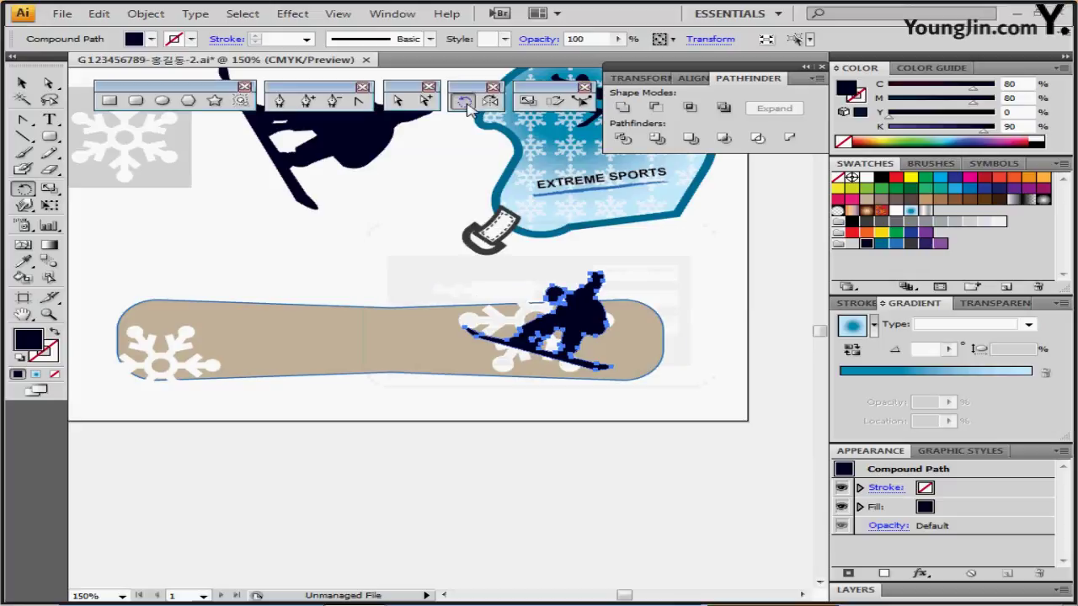
- Move the silhouette slightly down and right within the board and fill it with the purple C50 M80 Y0 K0 swatch
mouse_move(602, 339)
mouse_down()
mouse_move(621, 332)
mouse_move(608, 337)
mouse_up()
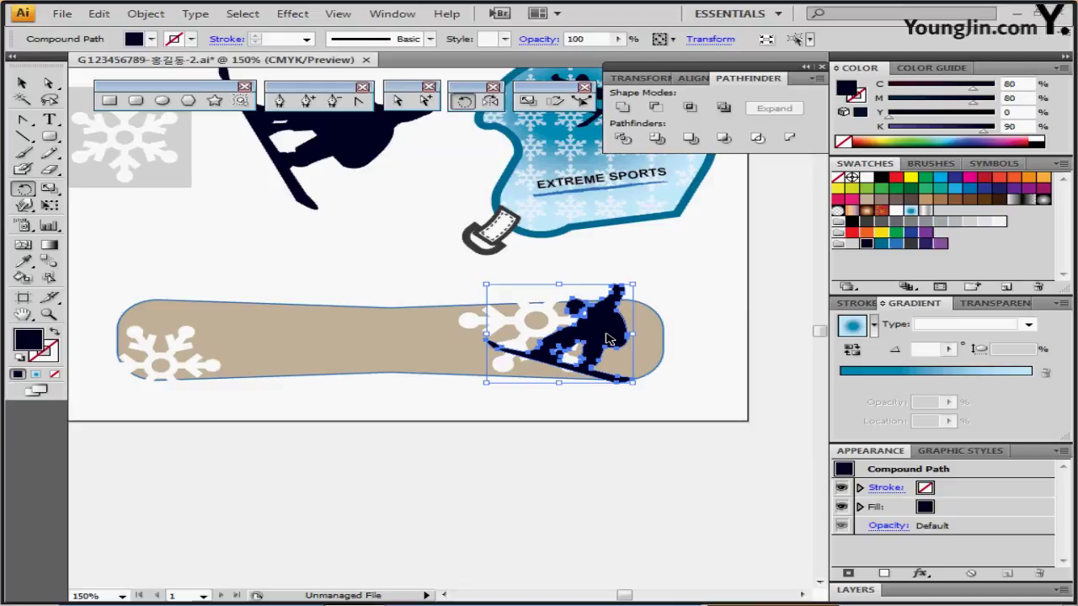
drag(608, 338, 612, 344)
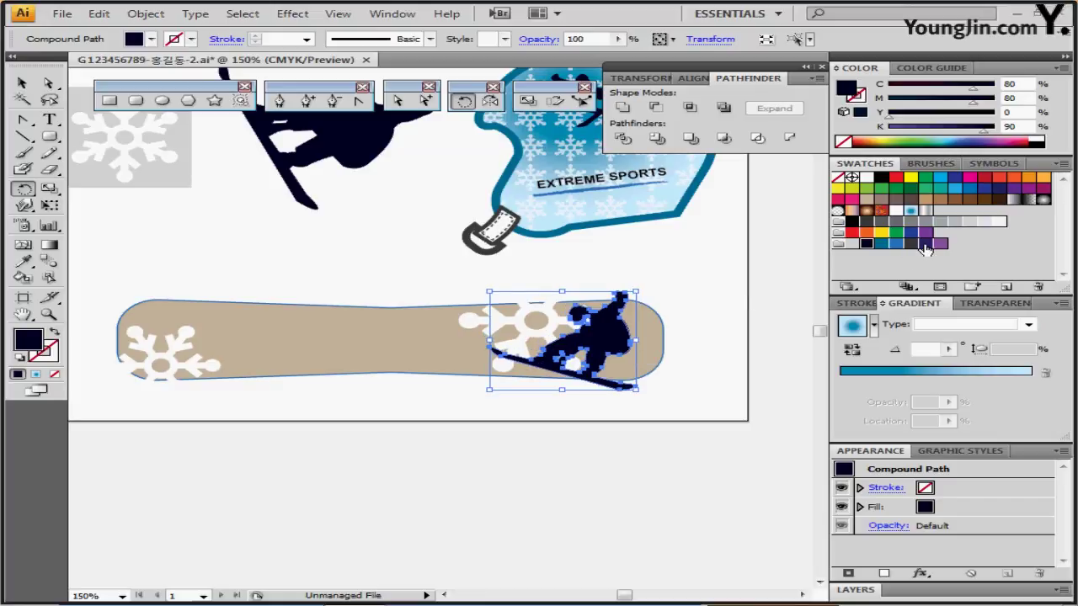
click(940, 243)
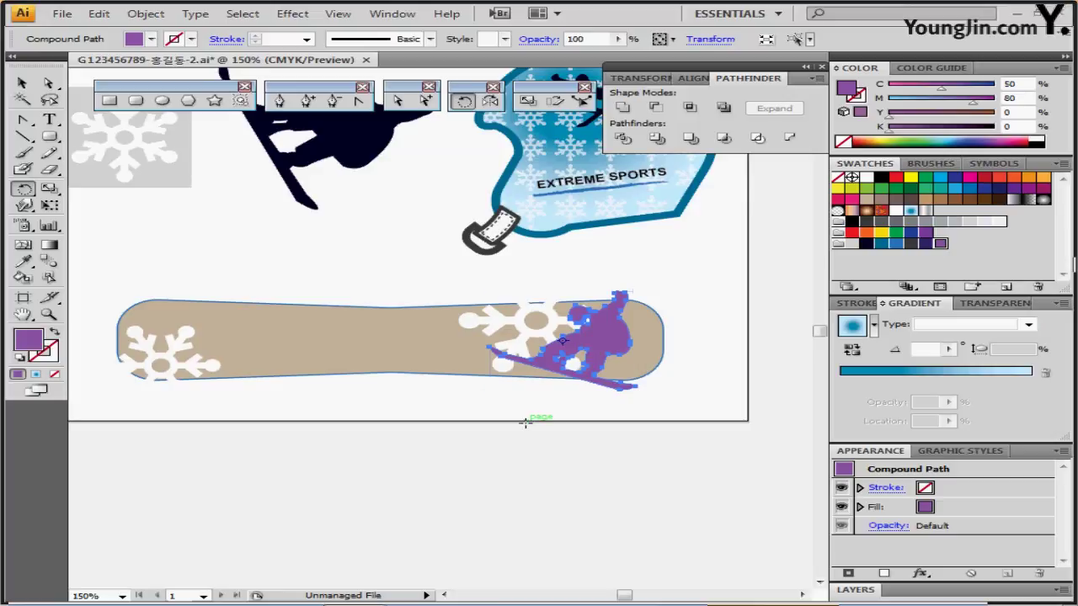
- Show the hidden EXTREME SPORTS and SNOWBOARDING text objects and bring them to the front
key(ctrl)
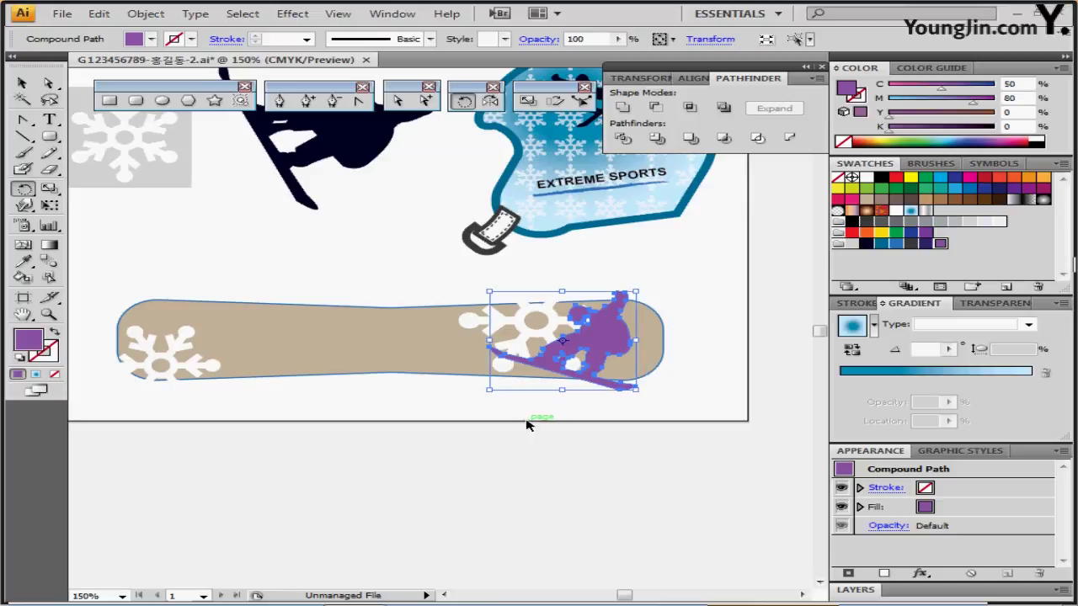
key(ctrl+alt+3)
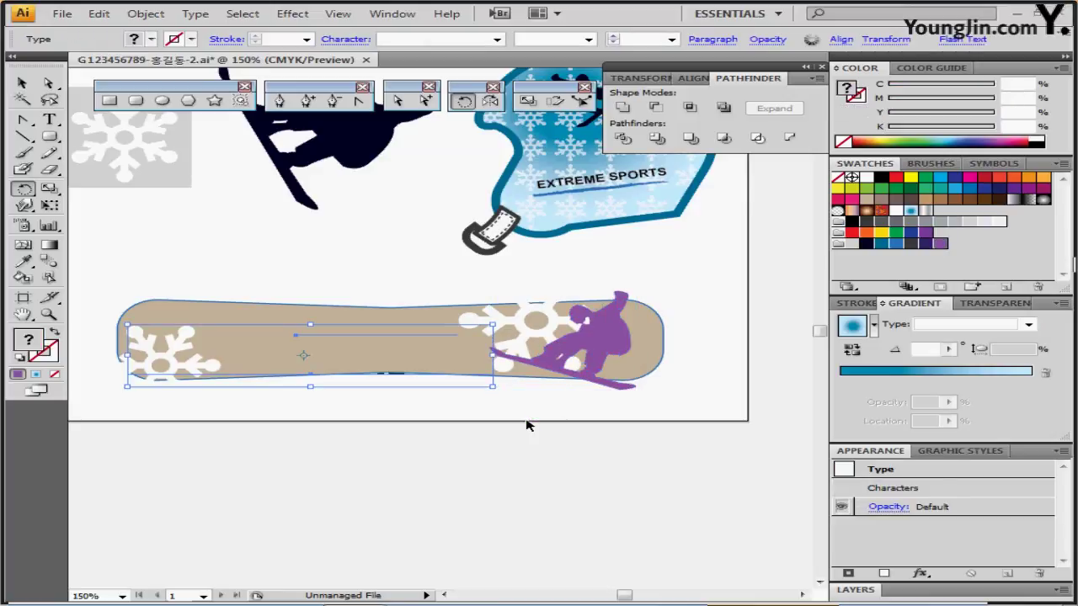
key(ctrl+shift+])
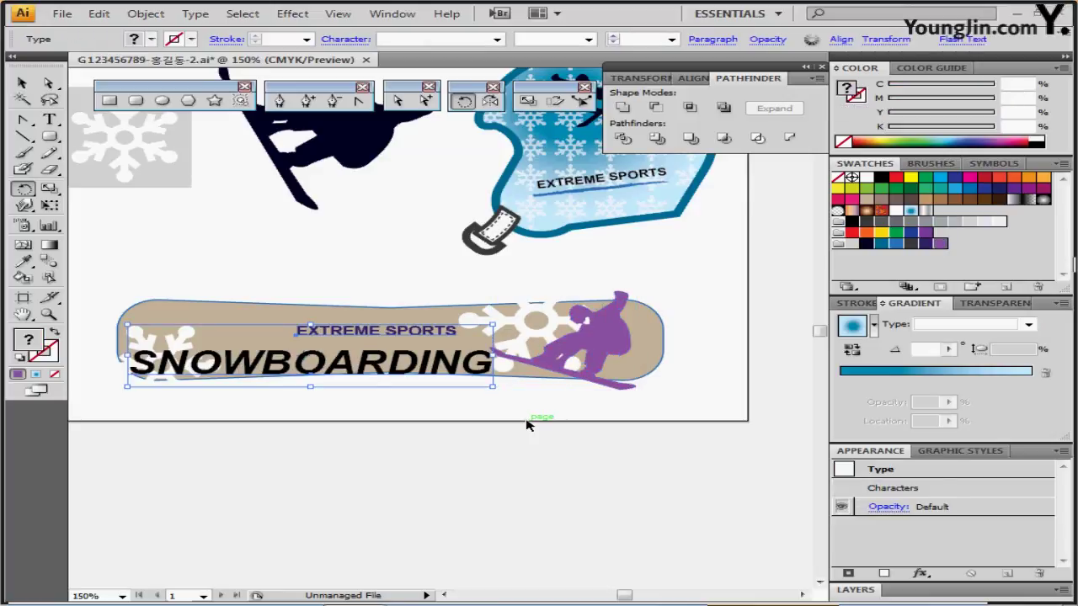
- Check the font, size and fill colour of the EXTREME SPORTS and SNOWBOARDING texts on the board
click(416, 476)
click(387, 333)
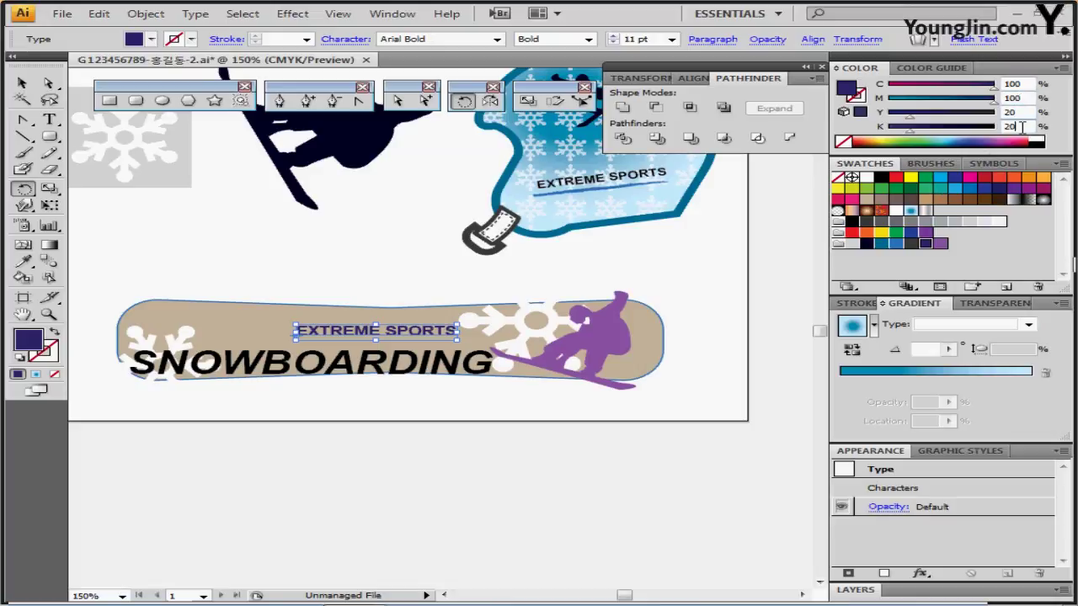
ctrl+click(308, 426)
click(394, 368)
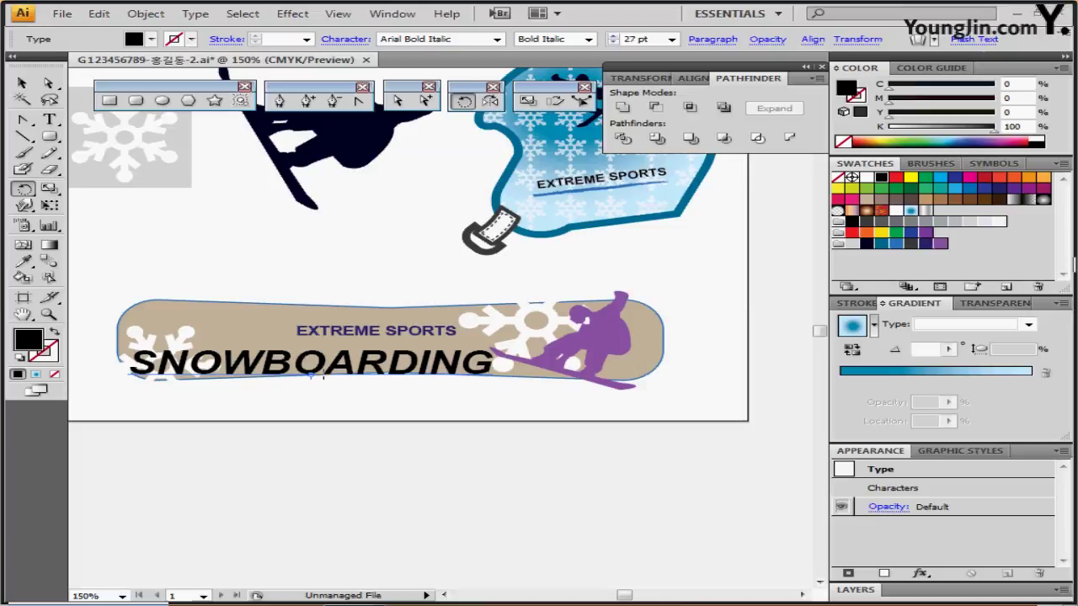
click(378, 416)
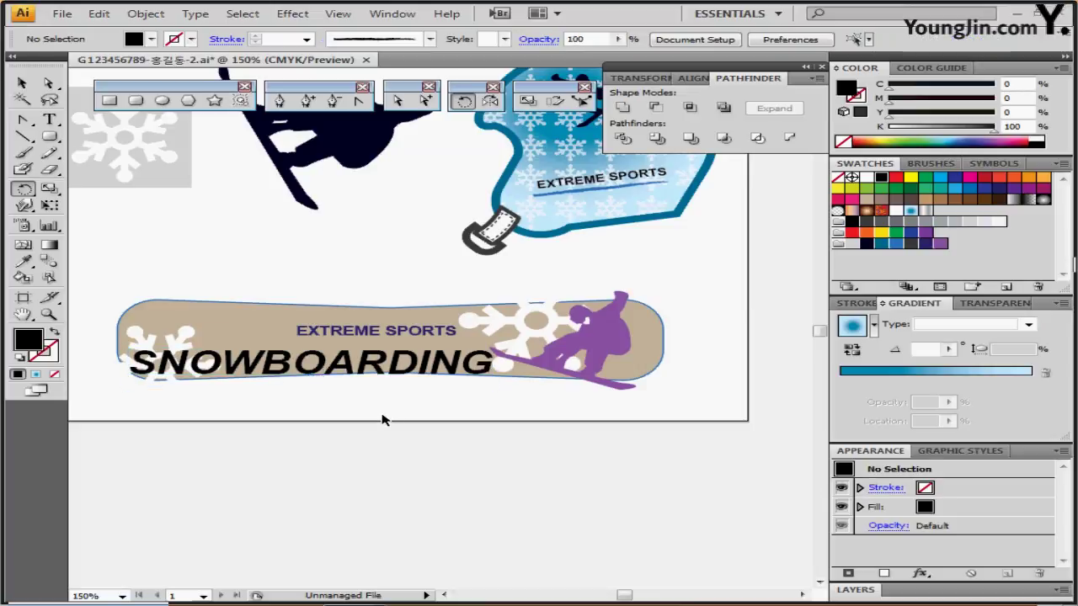
- Bring the tan board shape to the front of all its decorations
drag(381, 420, 410, 345)
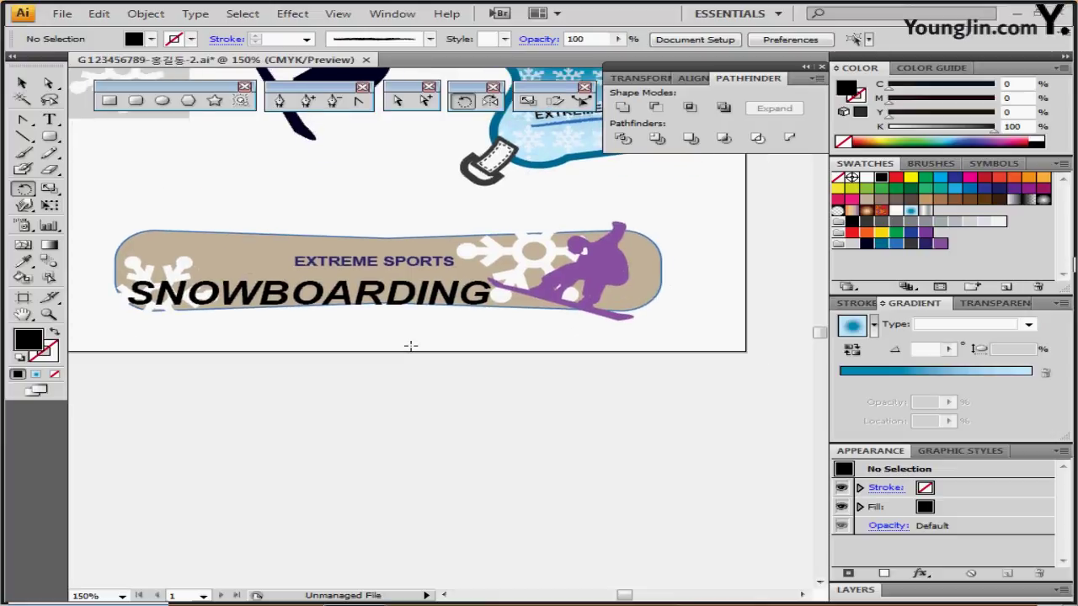
click(270, 233)
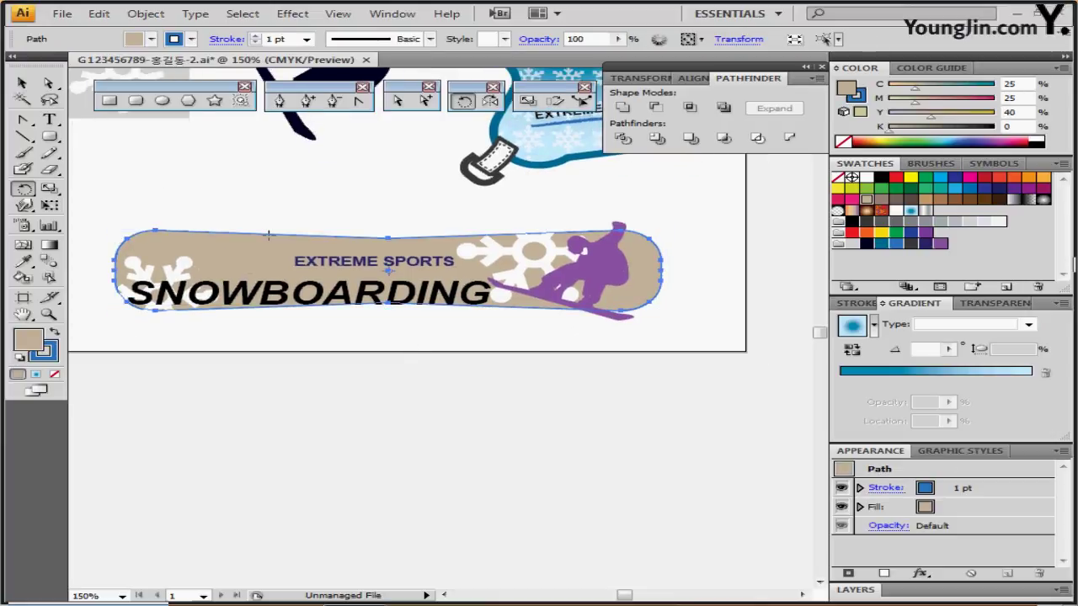
right_click(269, 236)
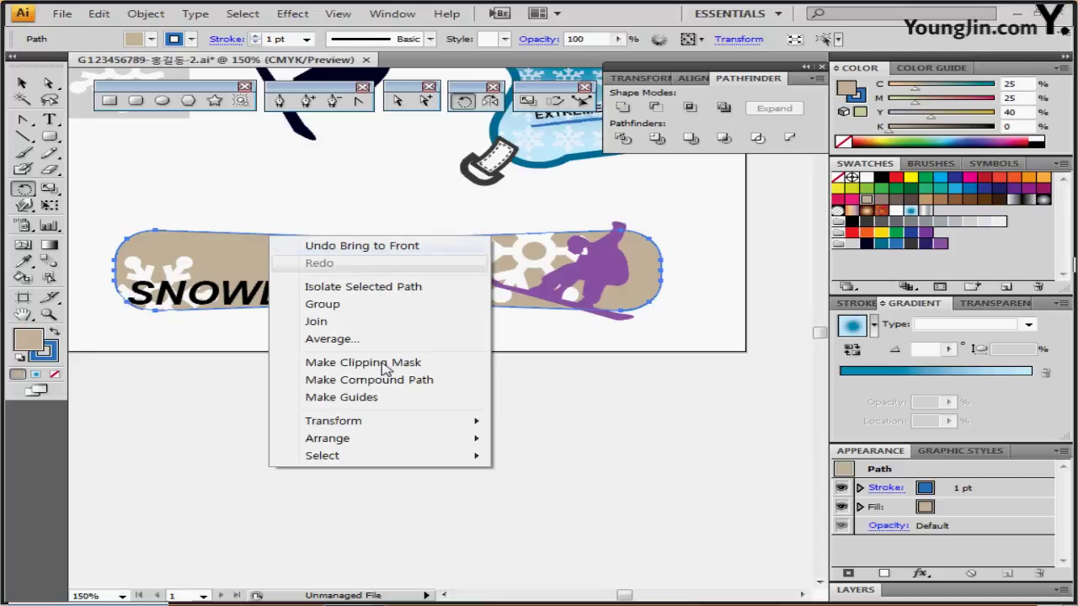
mouse_move(365, 439)
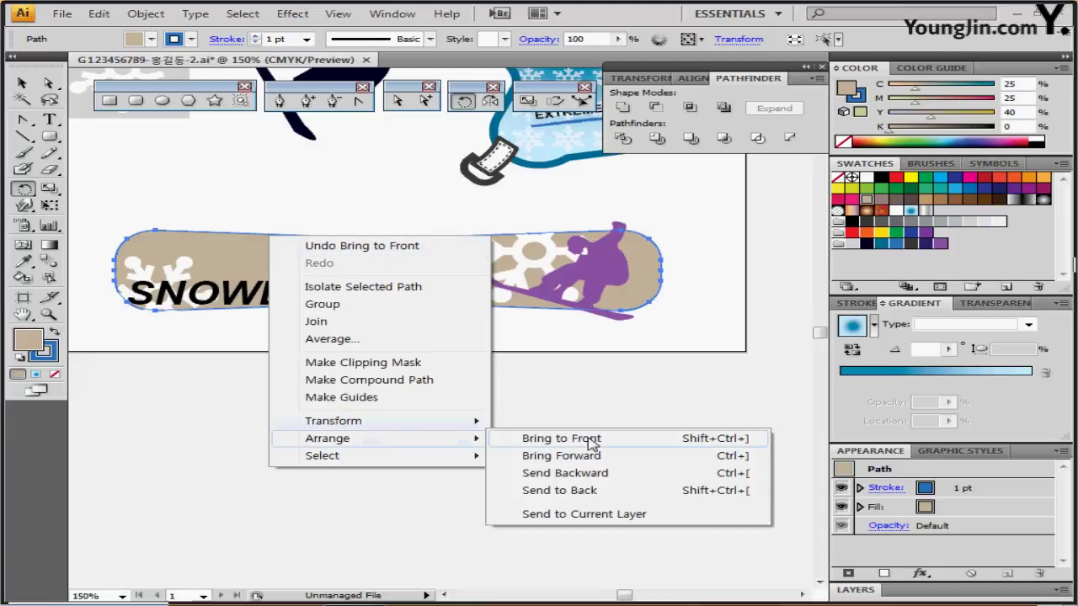
click(592, 443)
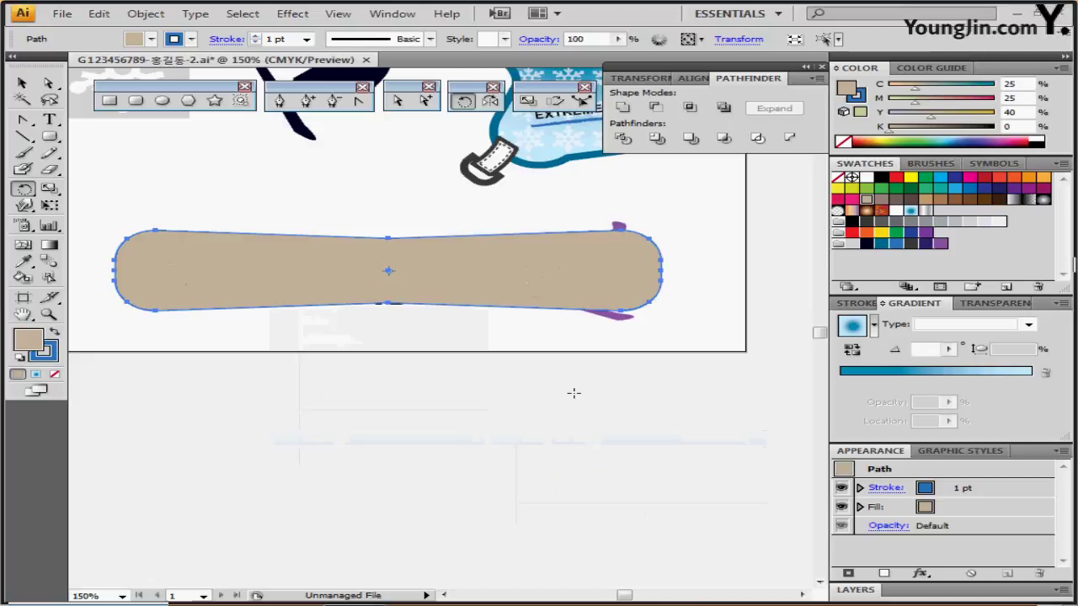
key(ctrl)
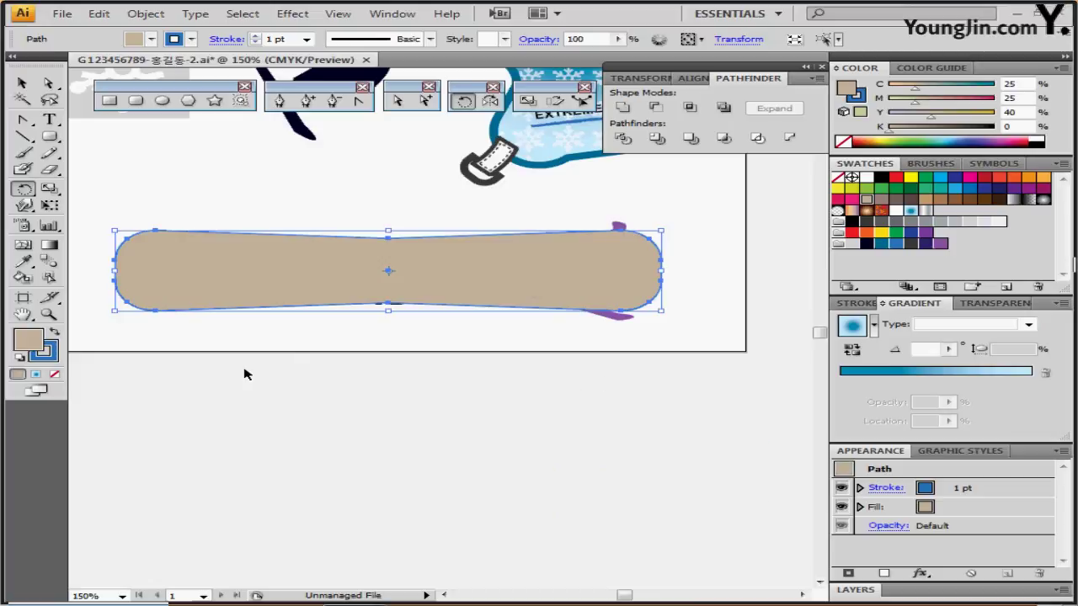
drag(131, 336, 610, 286)
key(ctrl+z)
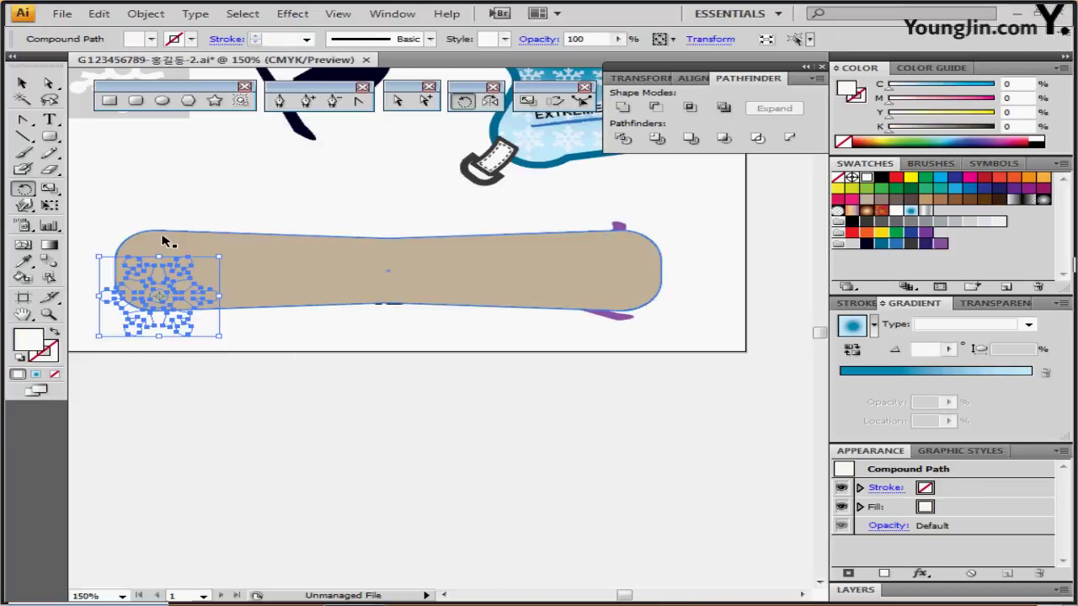
- Select the board shape with its snowflakes, texts and silhouette and make a clipping mask from them
drag(111, 205, 687, 337)
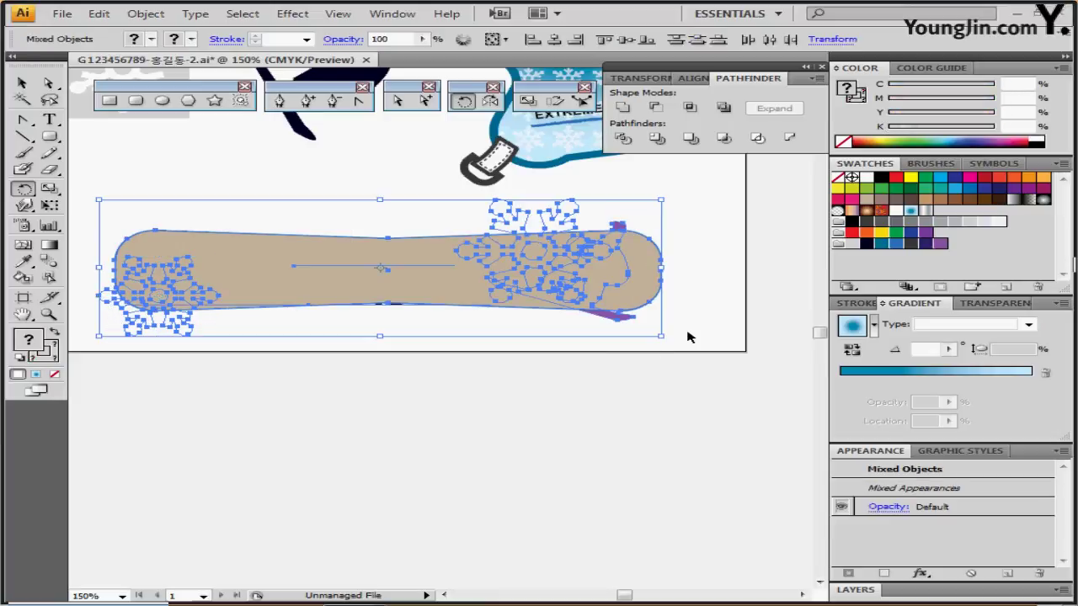
right_click(292, 275)
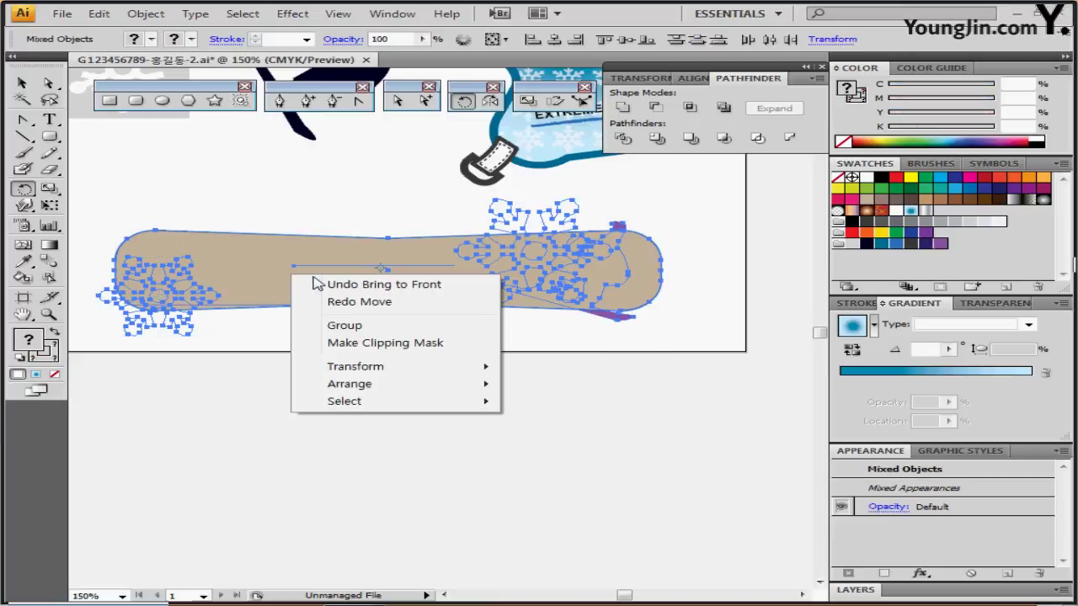
click(368, 344)
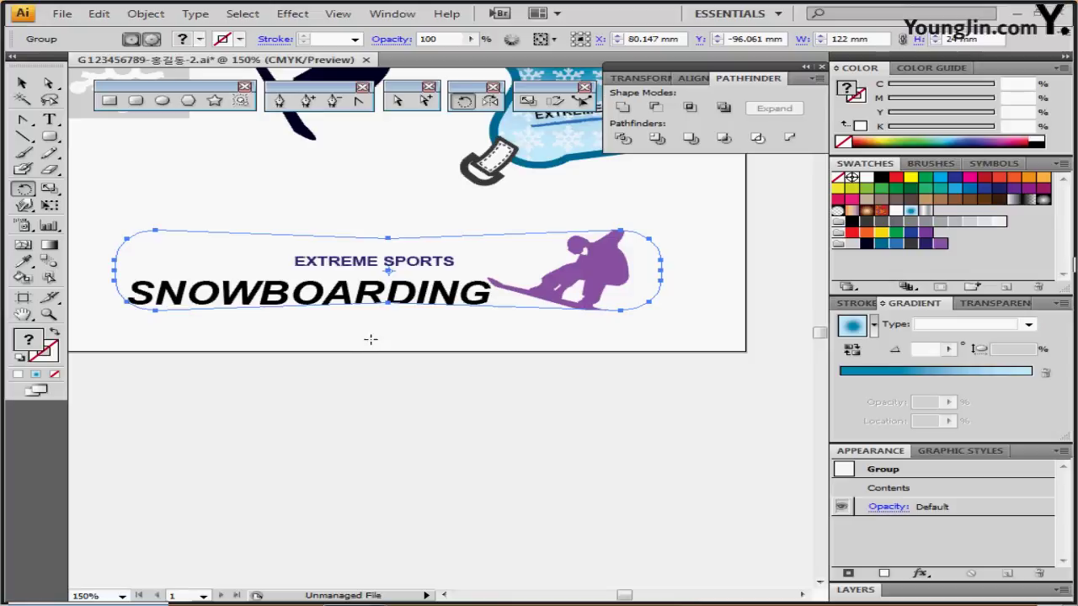
- Isolate the clipped board group and fill its empty outline path with the grey-and-white linear gradient swatch
key(v)
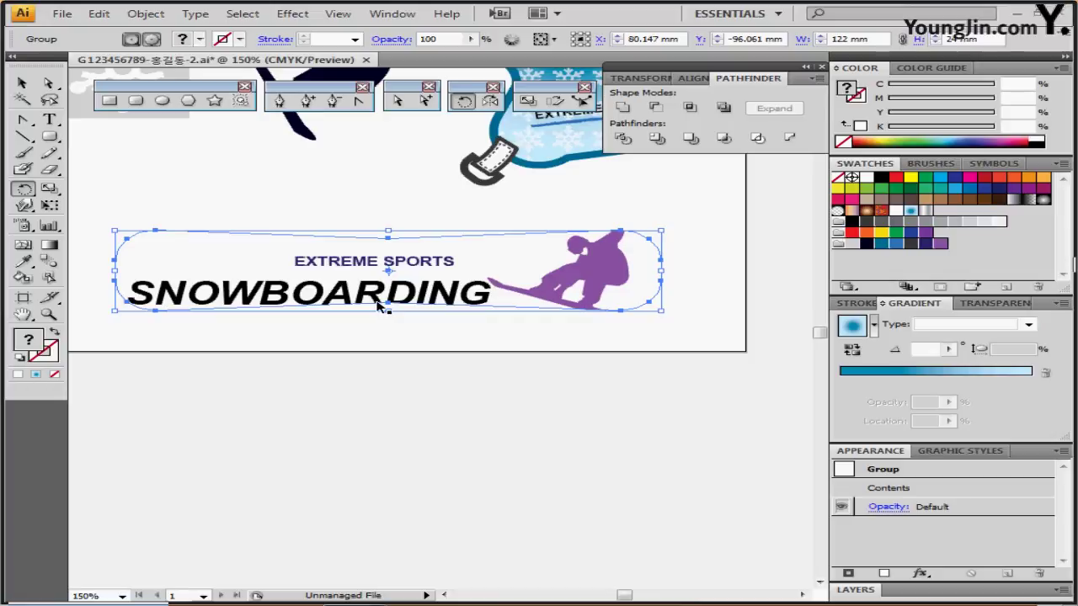
double_click(381, 307)
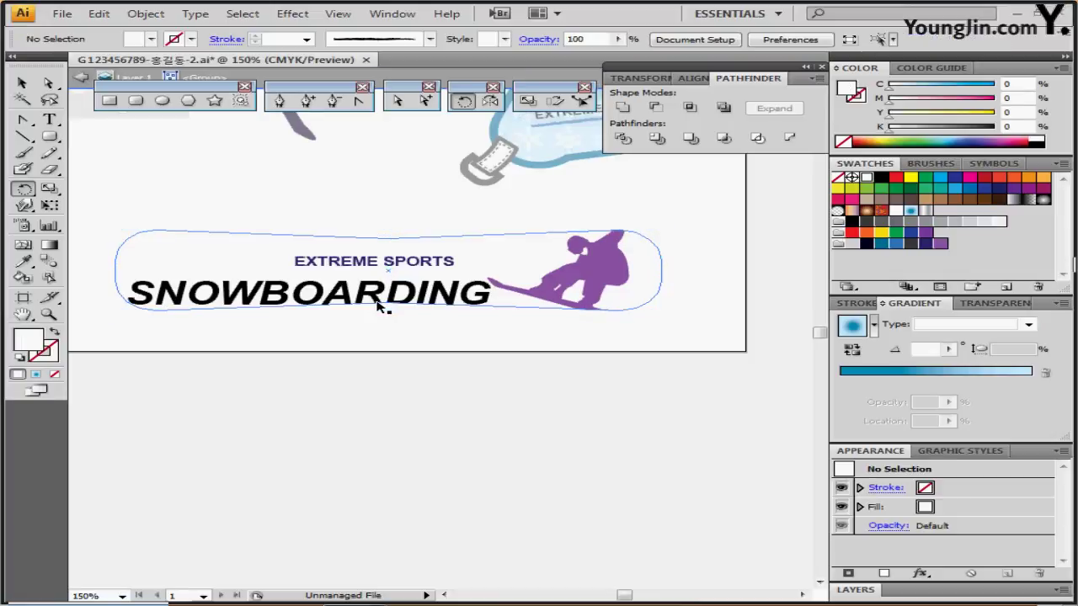
click(383, 242)
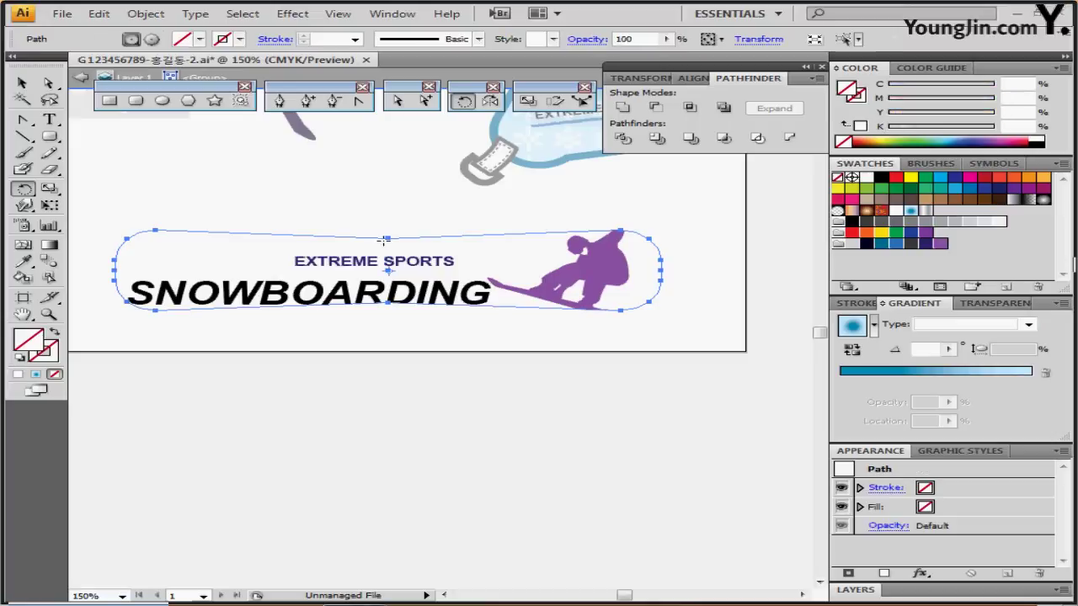
click(926, 212)
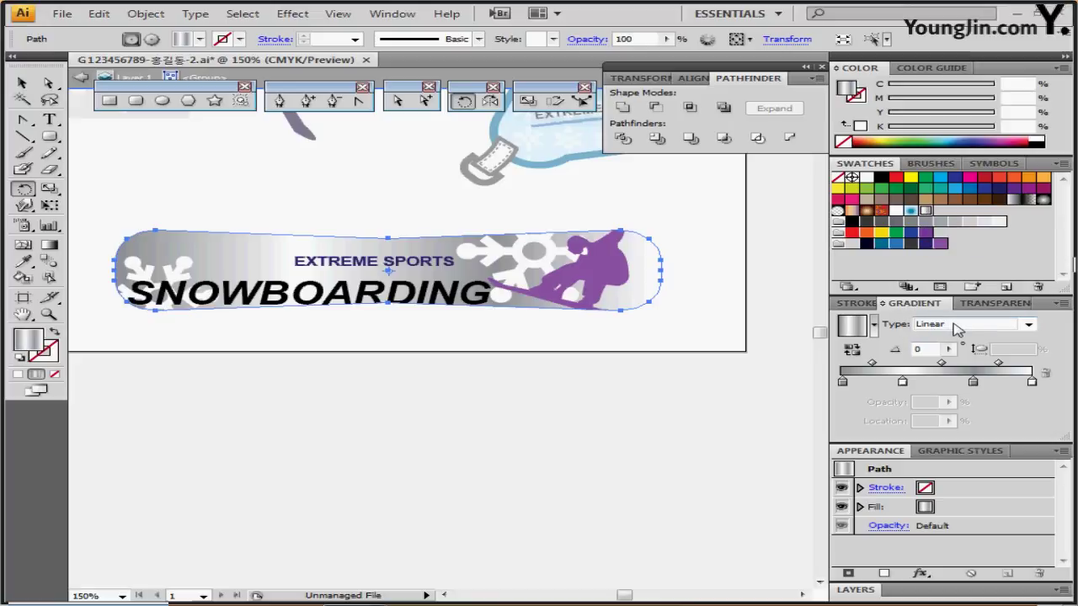
- Check the colours of the board gradient's stops and remove the two middle stops
click(843, 383)
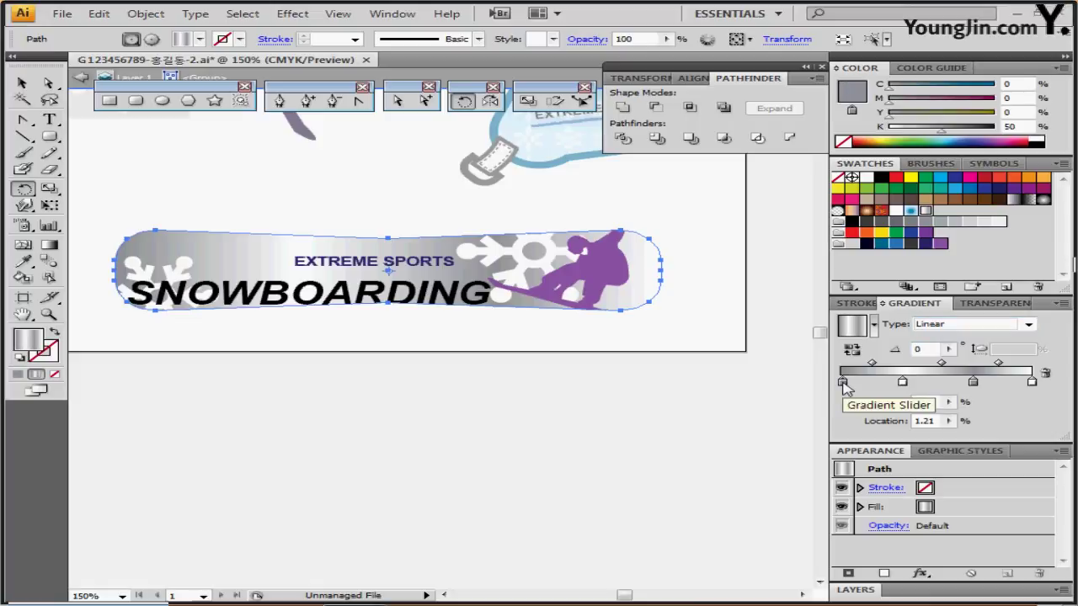
click(1032, 383)
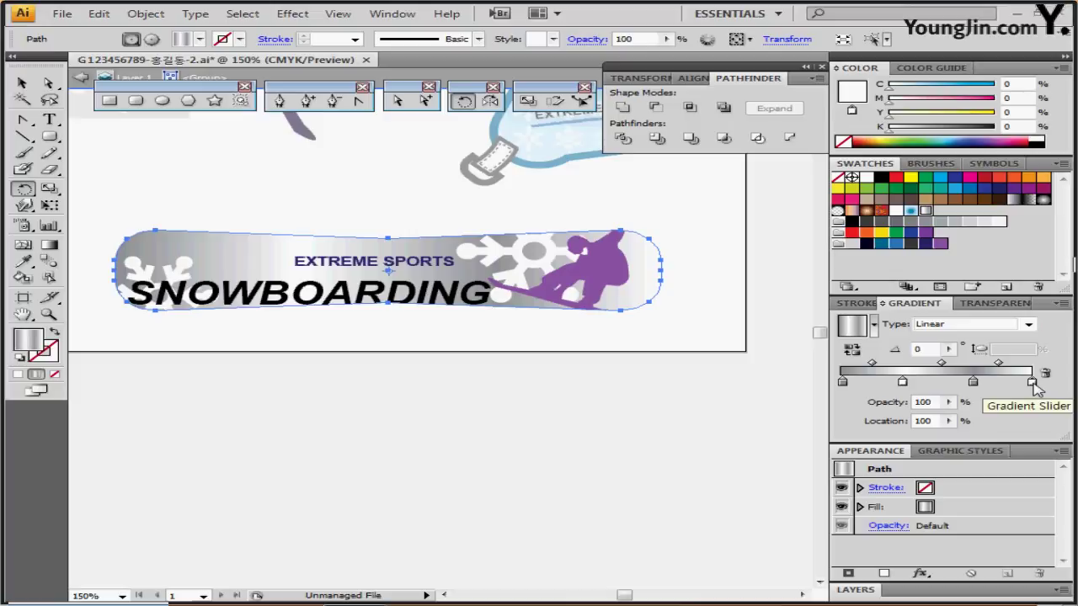
click(974, 383)
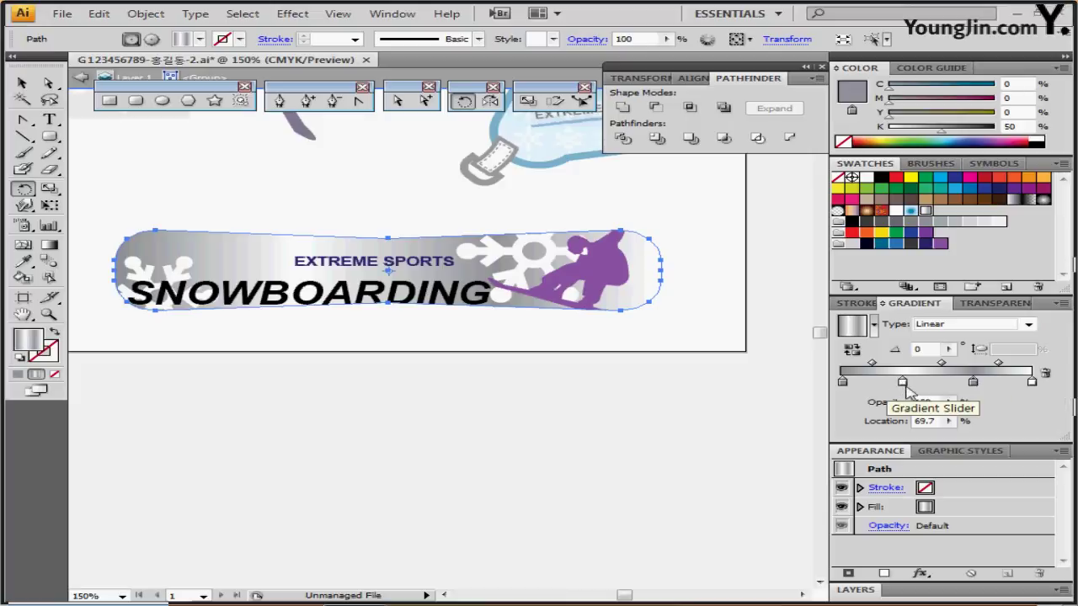
drag(903, 383, 907, 416)
drag(972, 383, 981, 409)
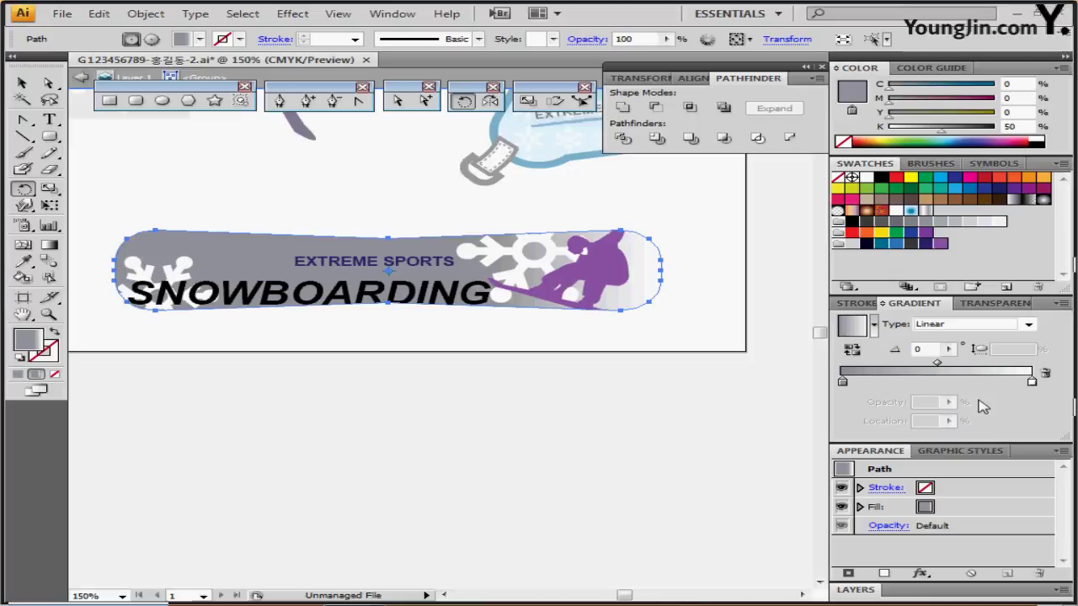
- Move the gradient's grey start stop to 0% and add a white stop at 34.62% and a grey stop at 65.93%
click(842, 383)
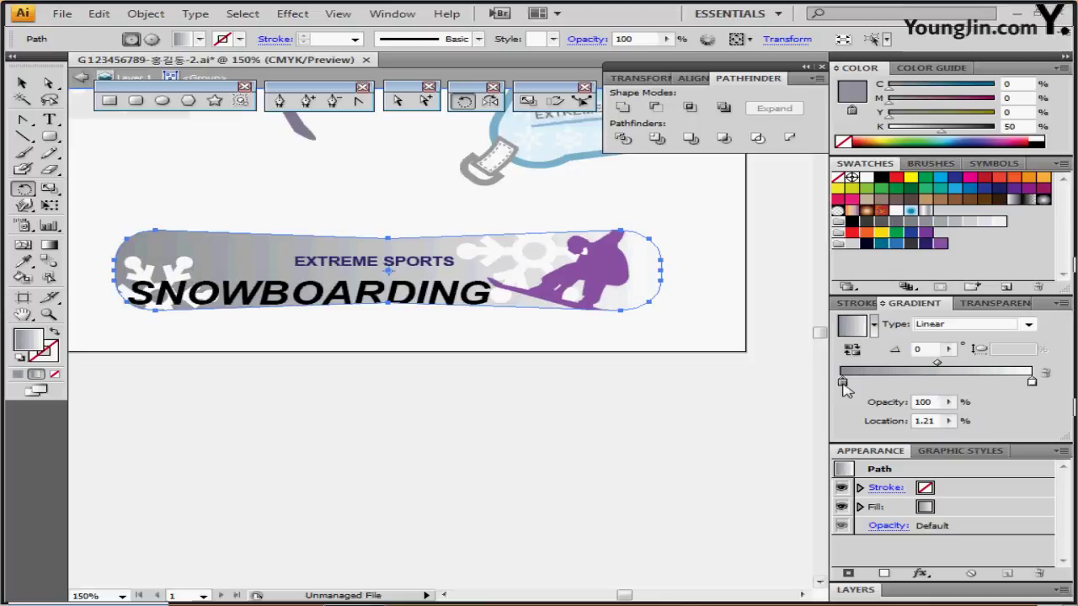
drag(843, 383, 840, 383)
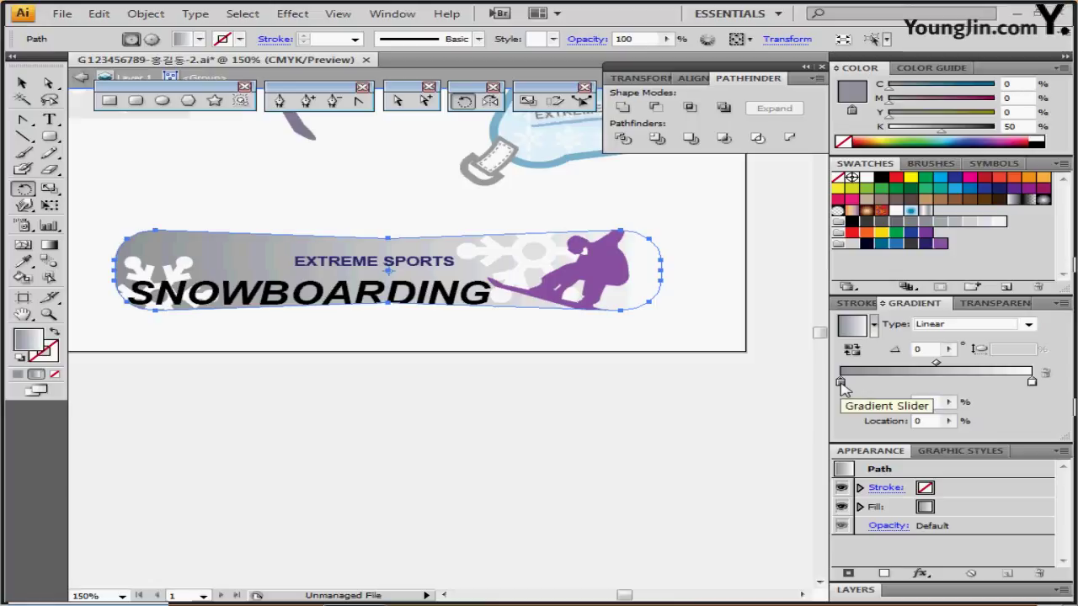
drag(907, 383, 967, 383)
drag(1031, 382, 910, 382)
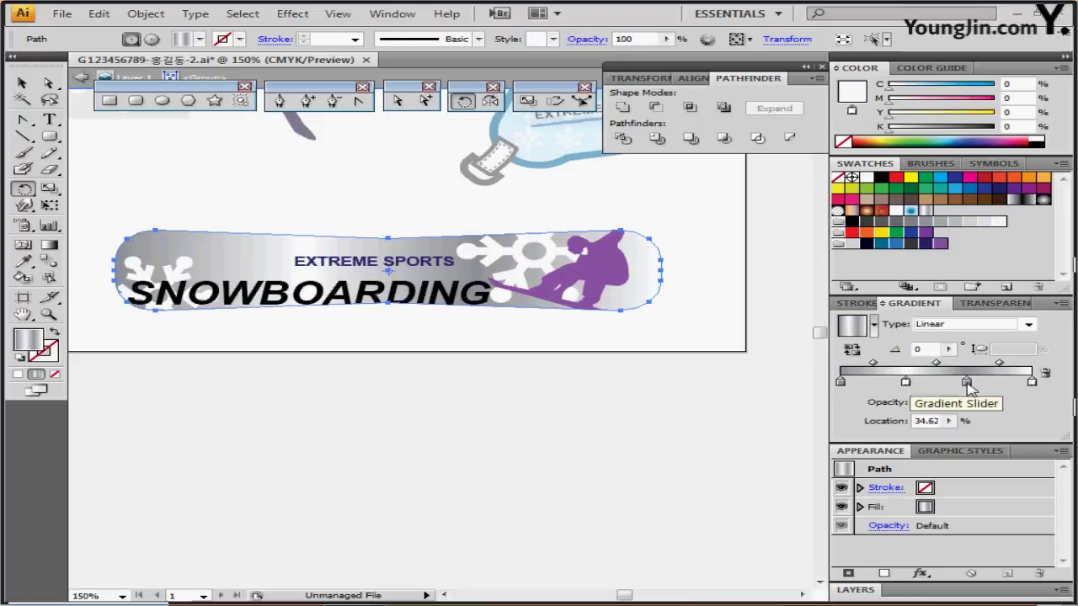
click(968, 383)
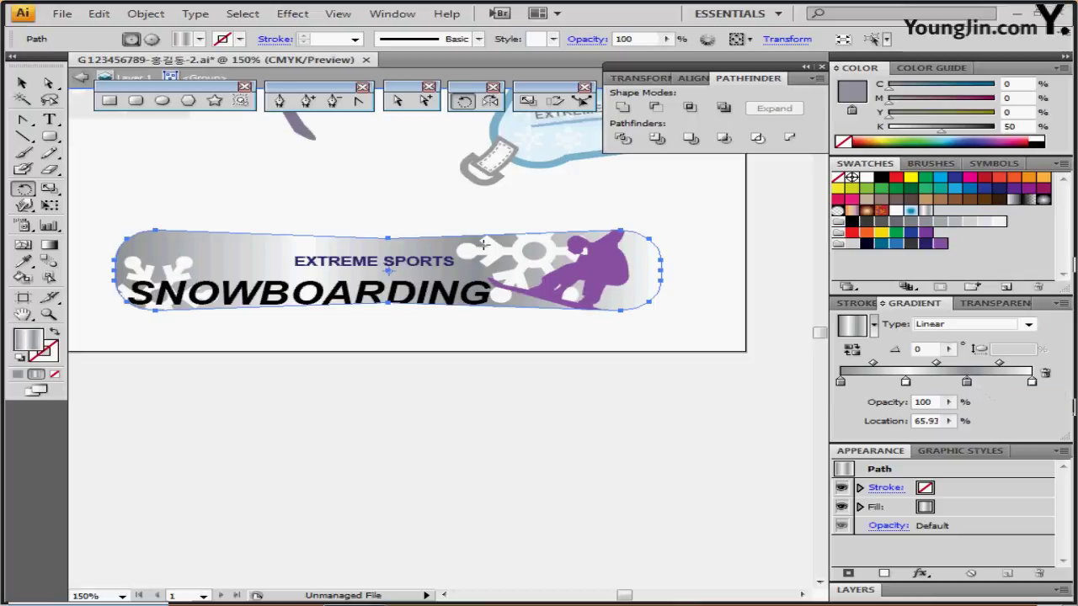
- Give the board outline a purple stroke of C 50, M 80, Y 0, K 0
click(241, 40)
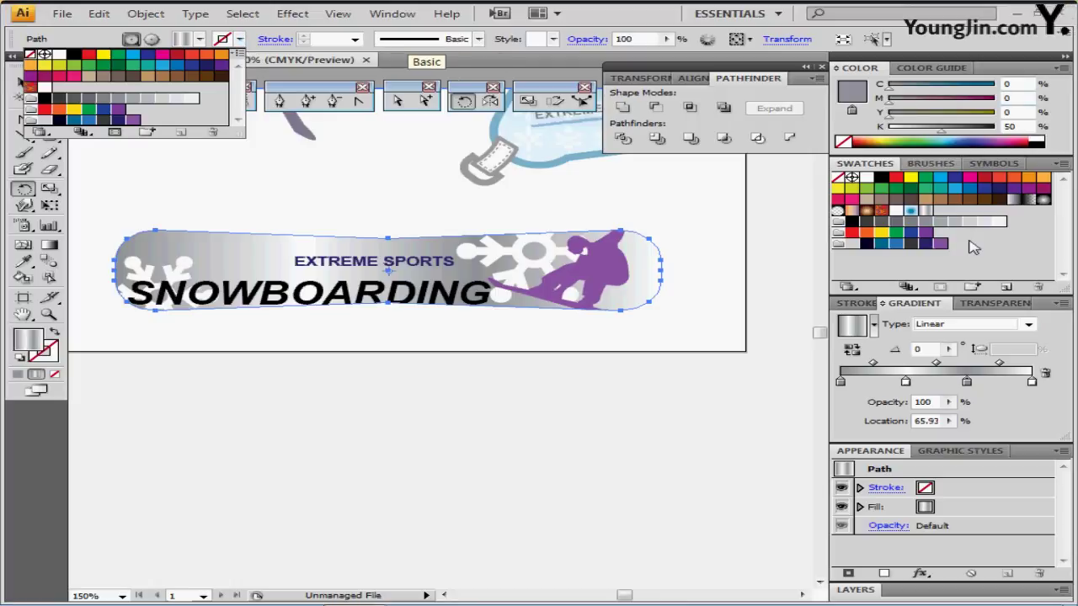
click(148, 65)
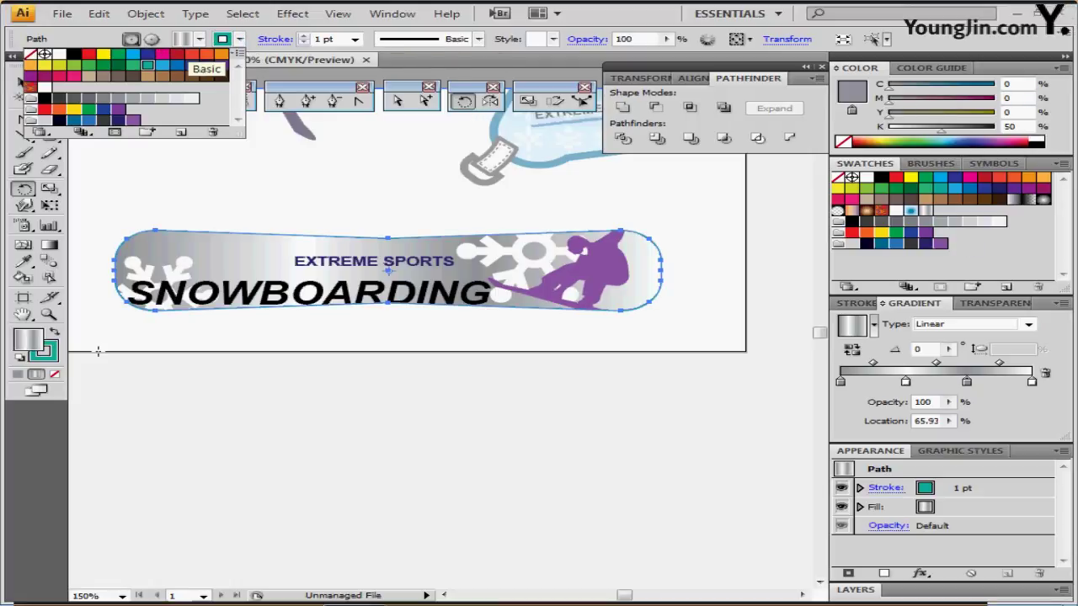
click(56, 355)
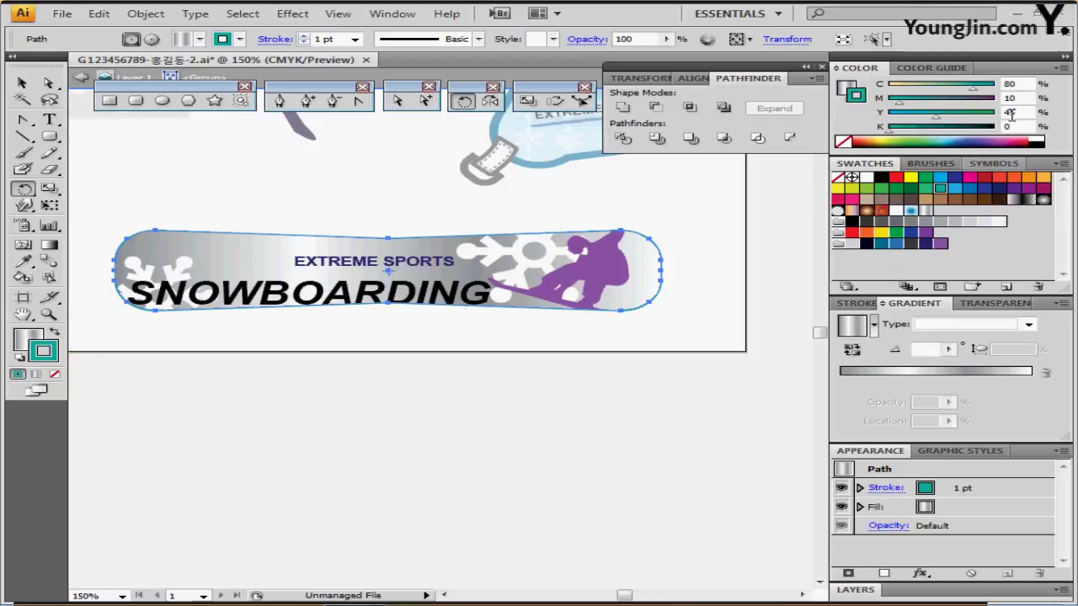
click(1011, 84)
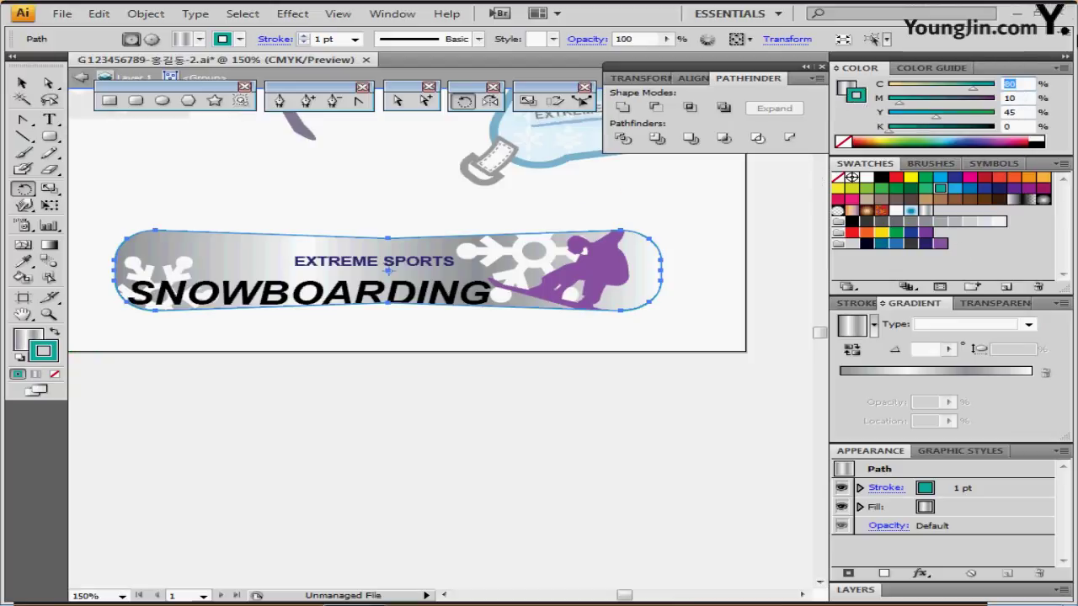
text(50)
key(Tab)
text(80)
key(Tab)
text(0)
key(Tab)
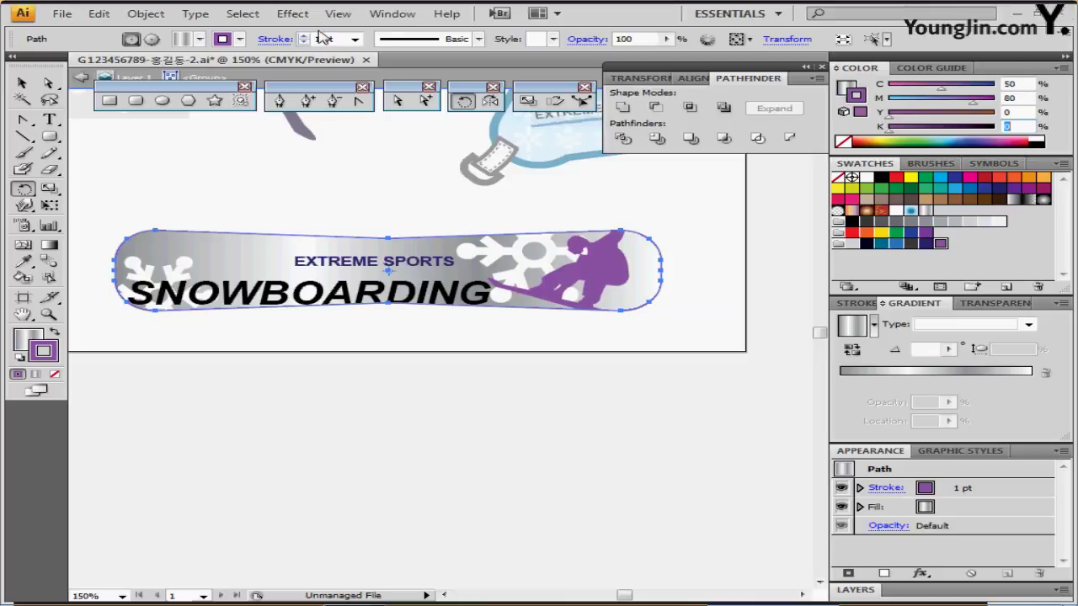
- Set the board outline's stroke weight to 4 pt and leave the group's isolation mode
click(303, 36)
click(303, 36)
click(303, 37)
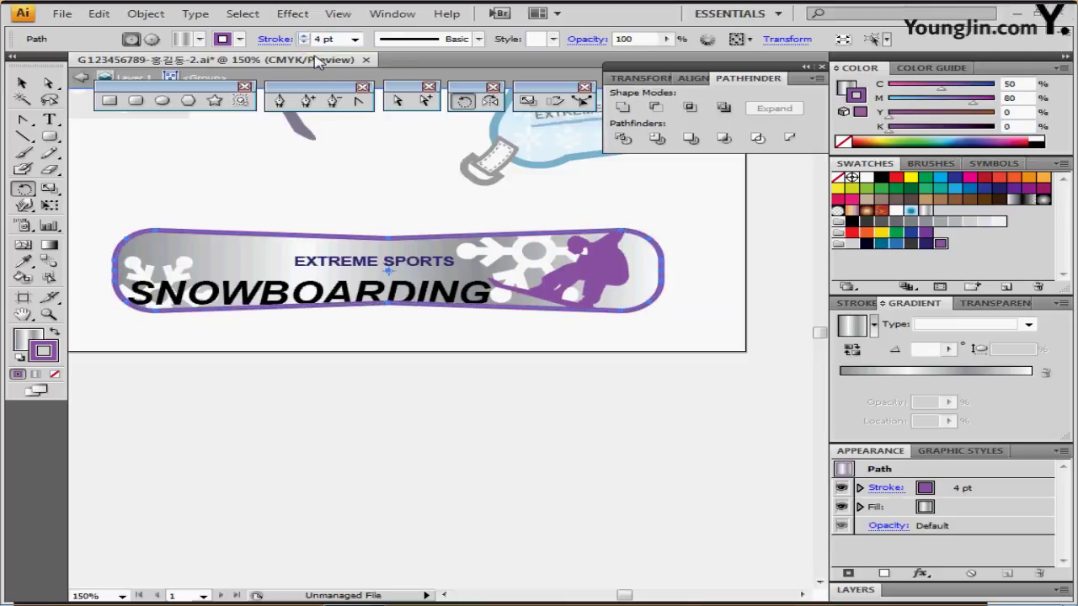
key(Escape)
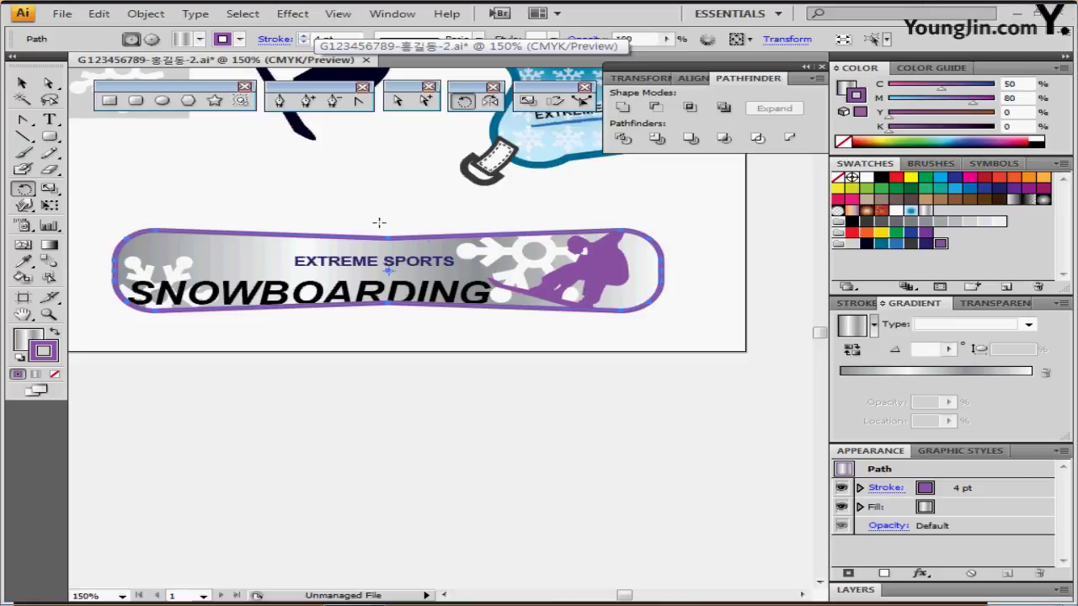
- Apply a Drop Shadow effect to the board outline with X offset, Y offset and blur of 1 mm each
click(293, 14)
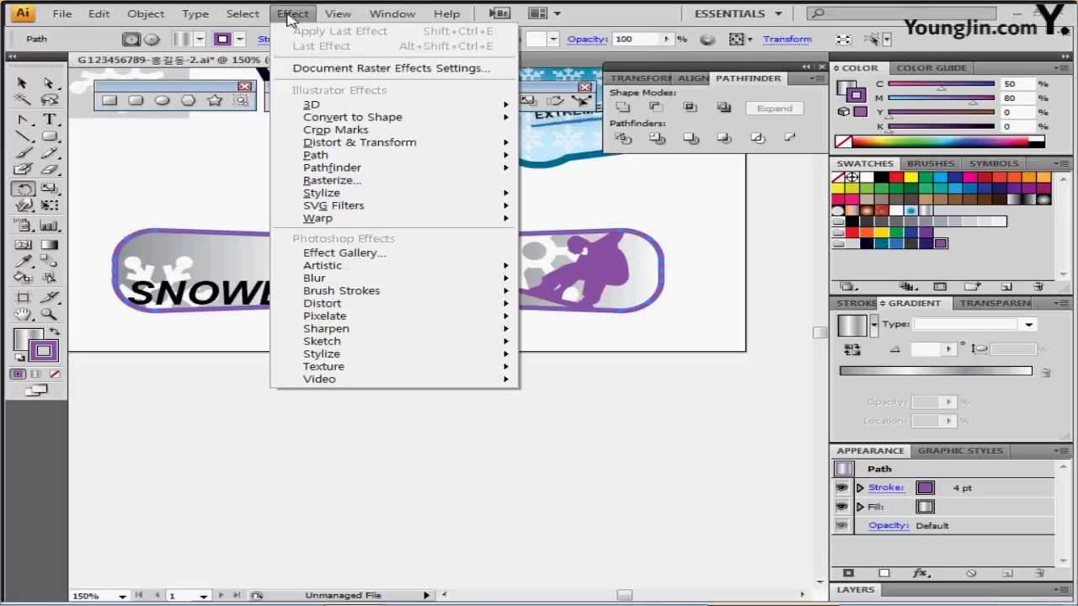
mouse_move(367, 196)
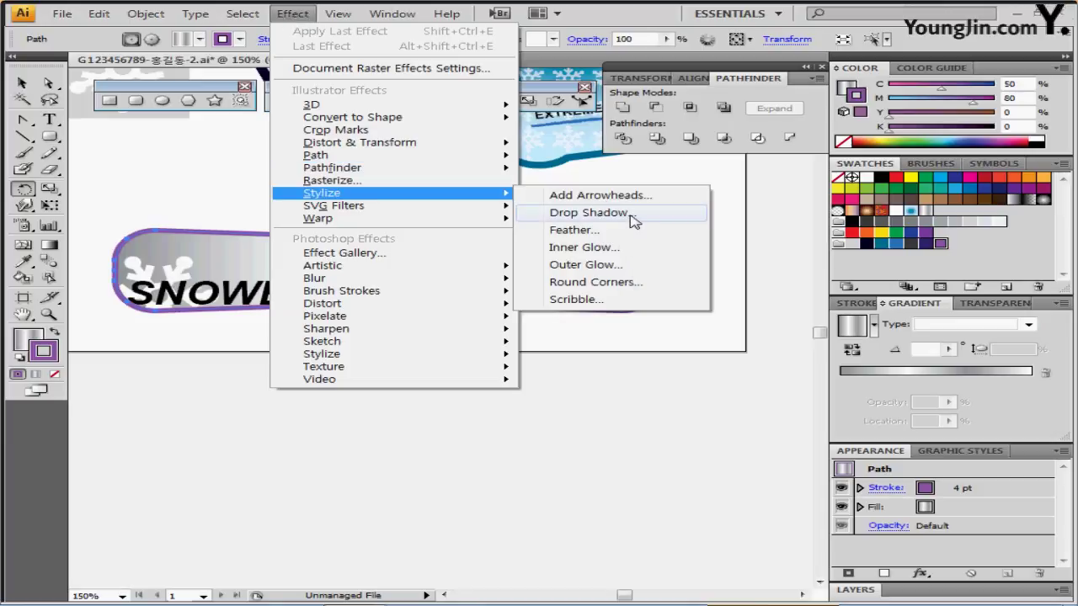
click(630, 215)
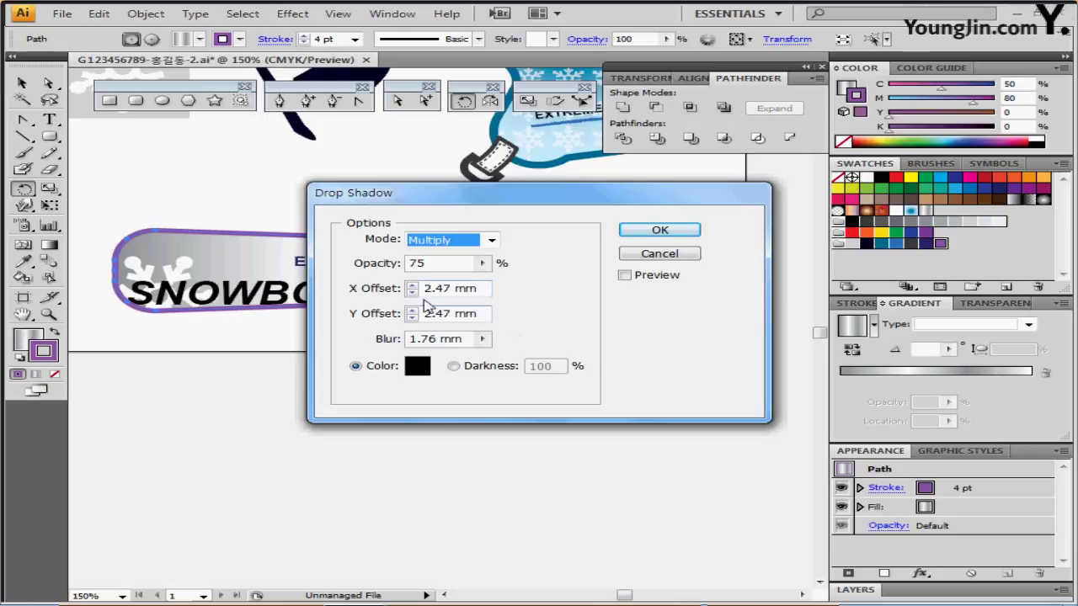
click(374, 289)
click(624, 276)
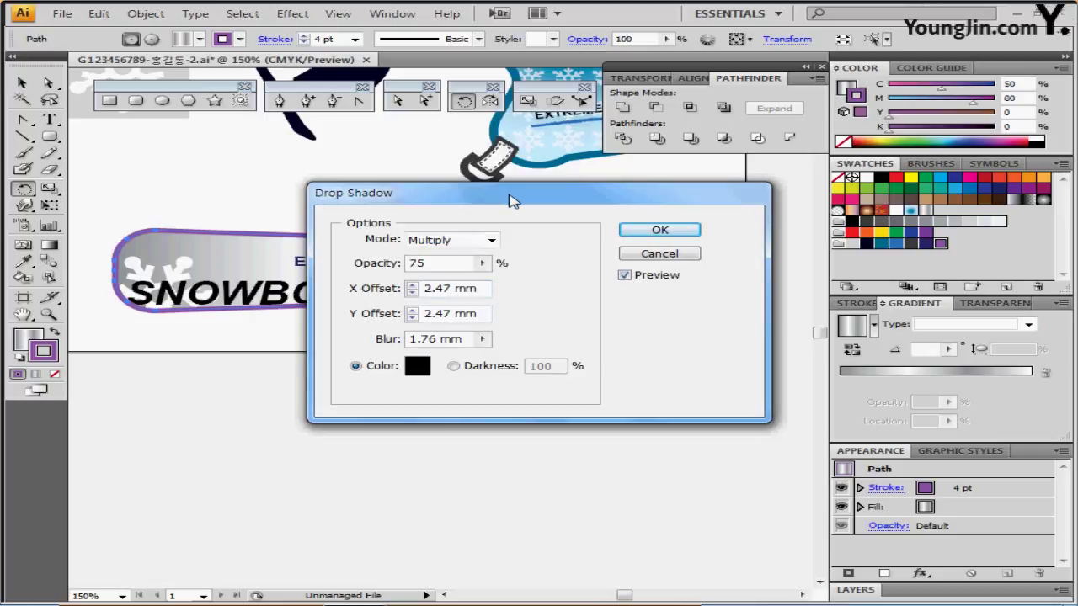
drag(525, 204, 624, 210)
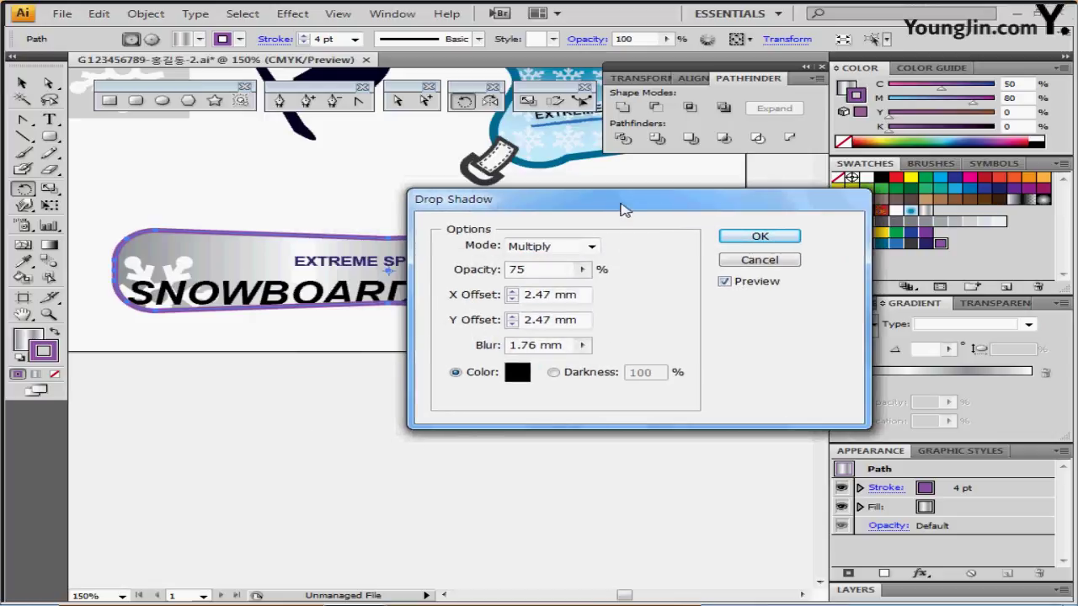
key(Tab)
key(Tab)
key(Tab)
text(1)
key(Tab)
text(1)
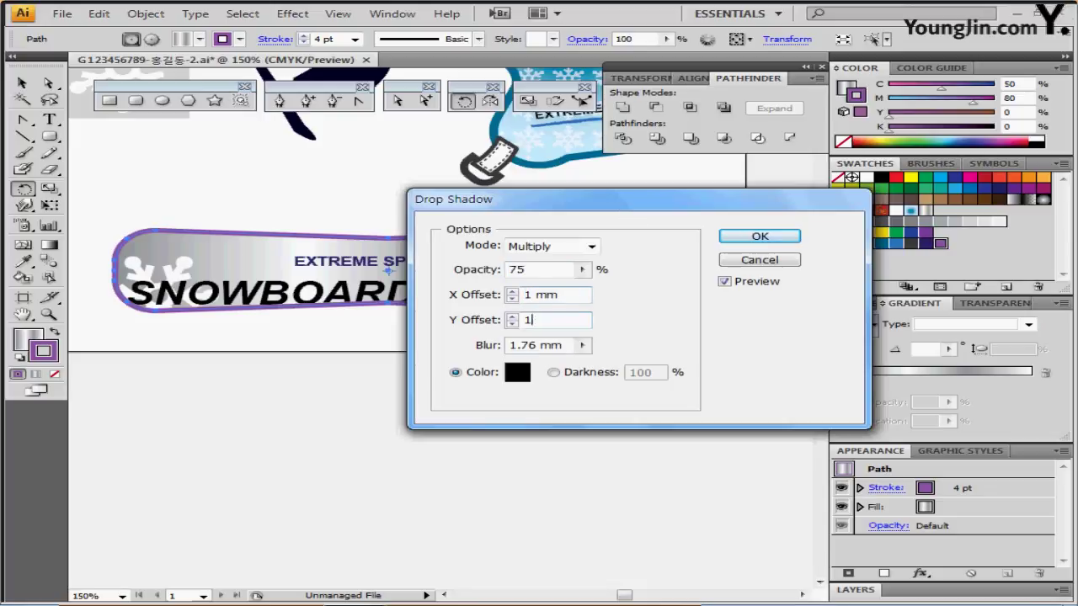
key(Tab)
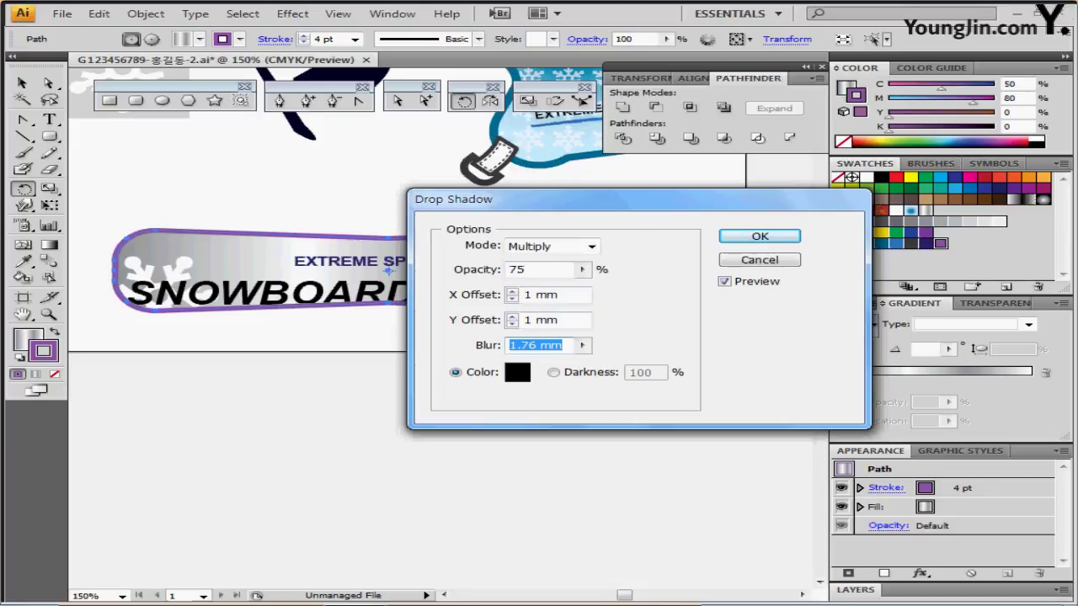
text(0)
key(Return)
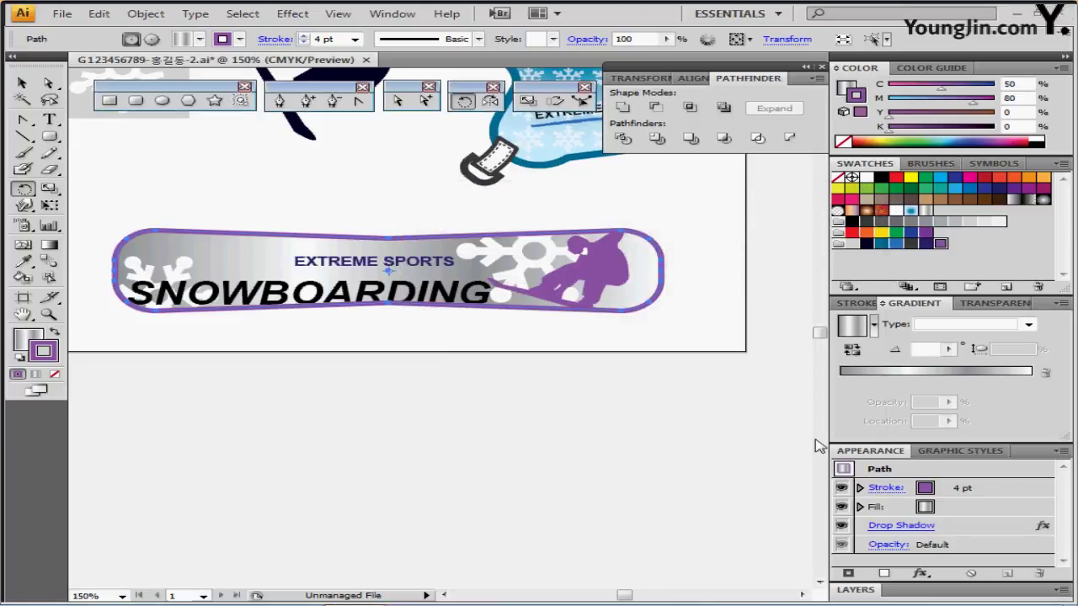
- Reopen the outline's Drop Shadow effect, preview its settings and deselect the board
click(890, 527)
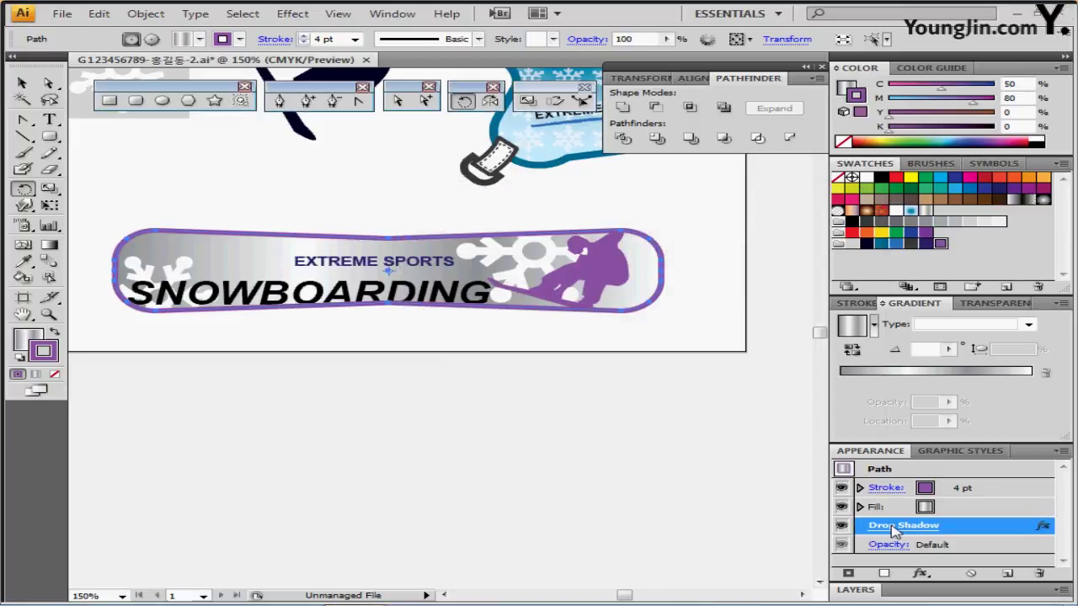
click(759, 237)
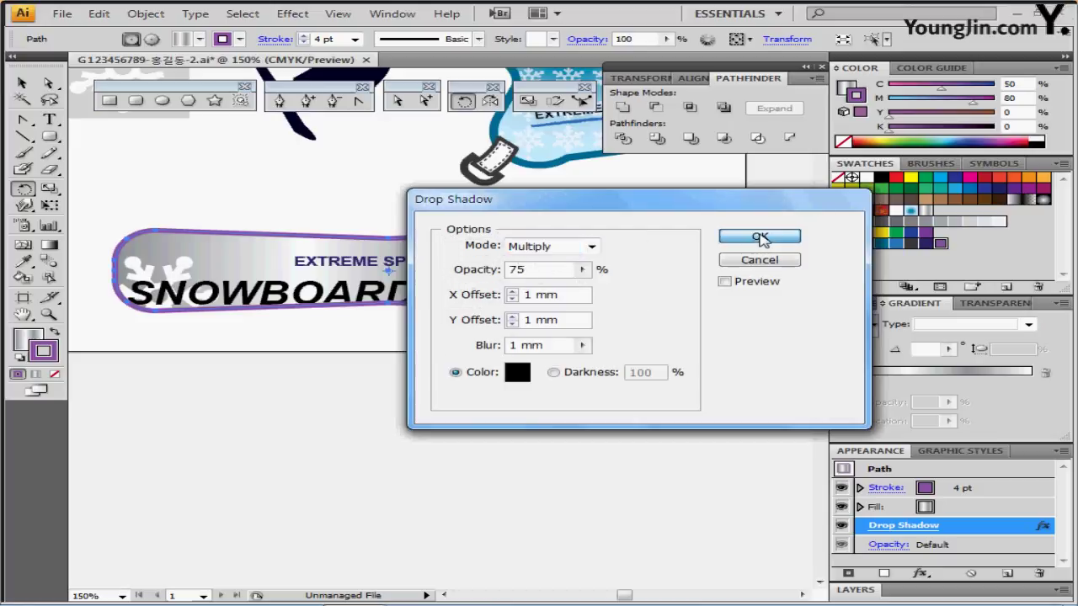
click(724, 281)
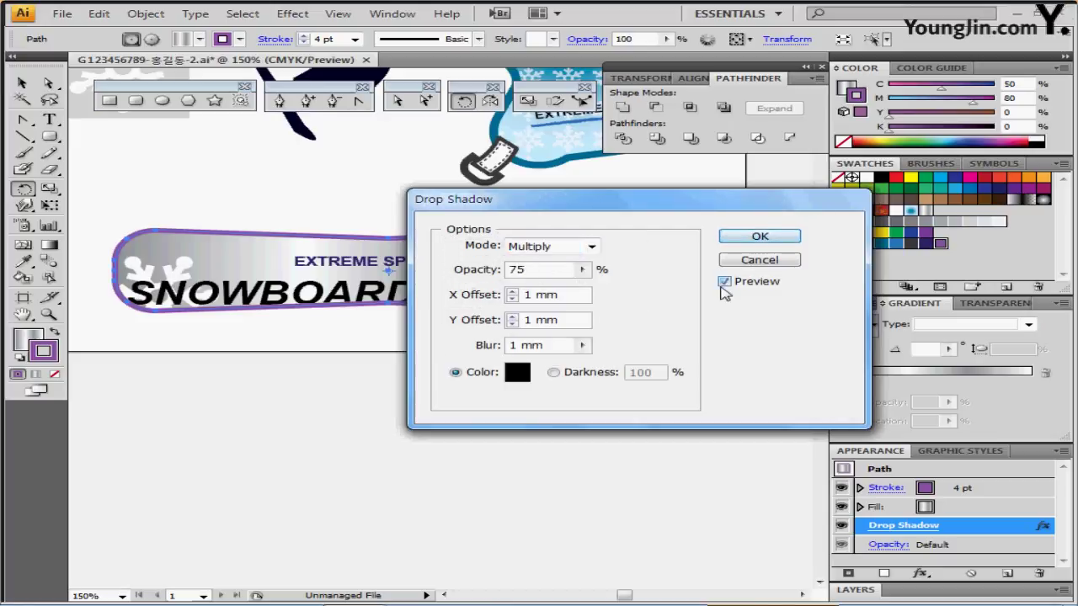
click(760, 237)
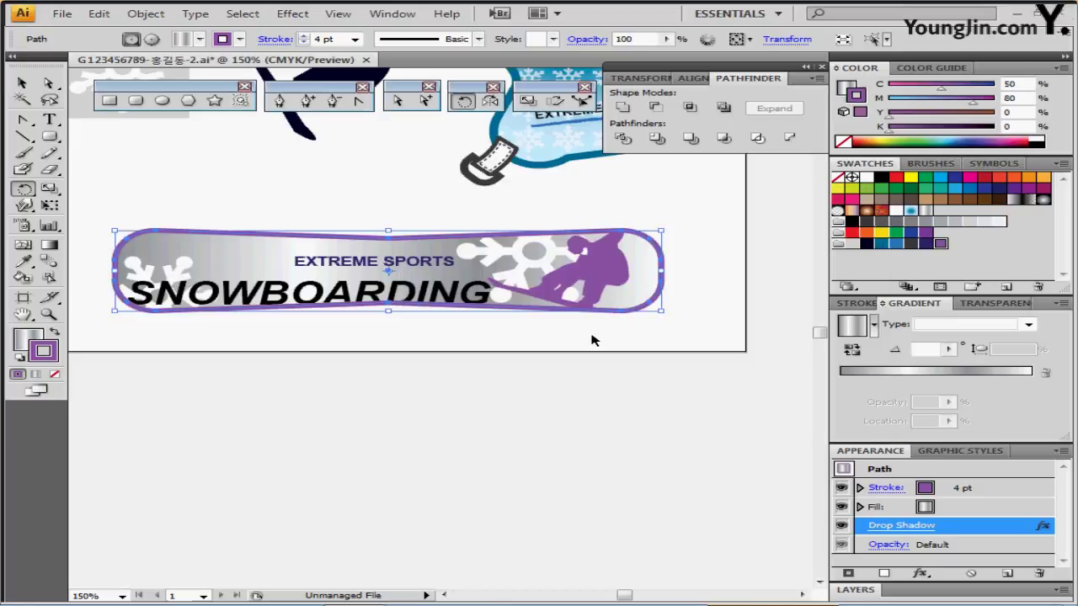
click(621, 386)
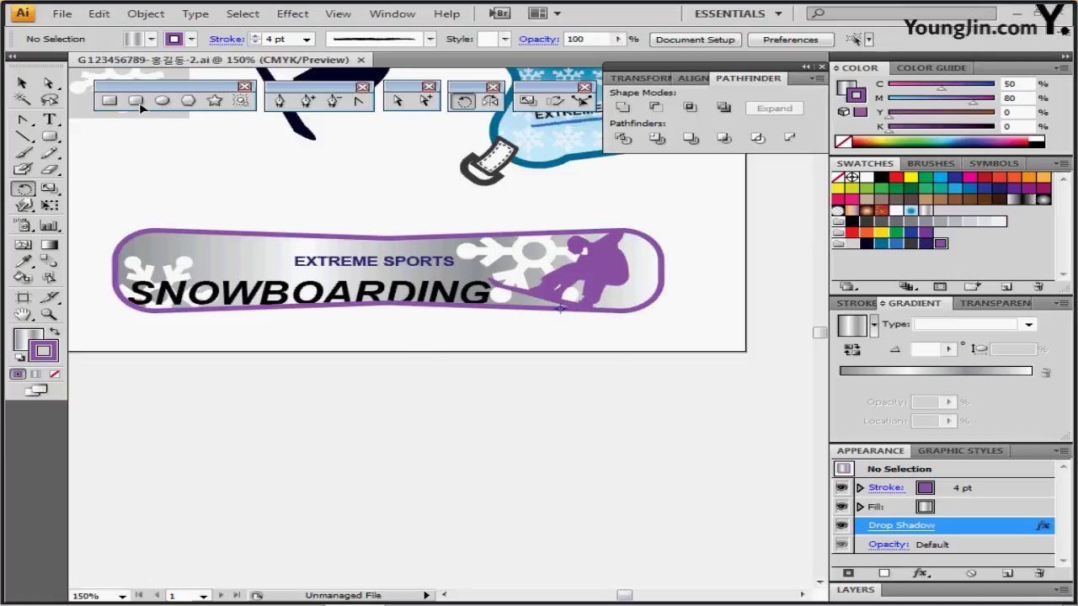
- Apply a Drop Shadow to the whole clipped board group: Multiply, 75% opacity, 1 mm X and Y offsets, 1 mm blur
click(22, 82)
click(392, 305)
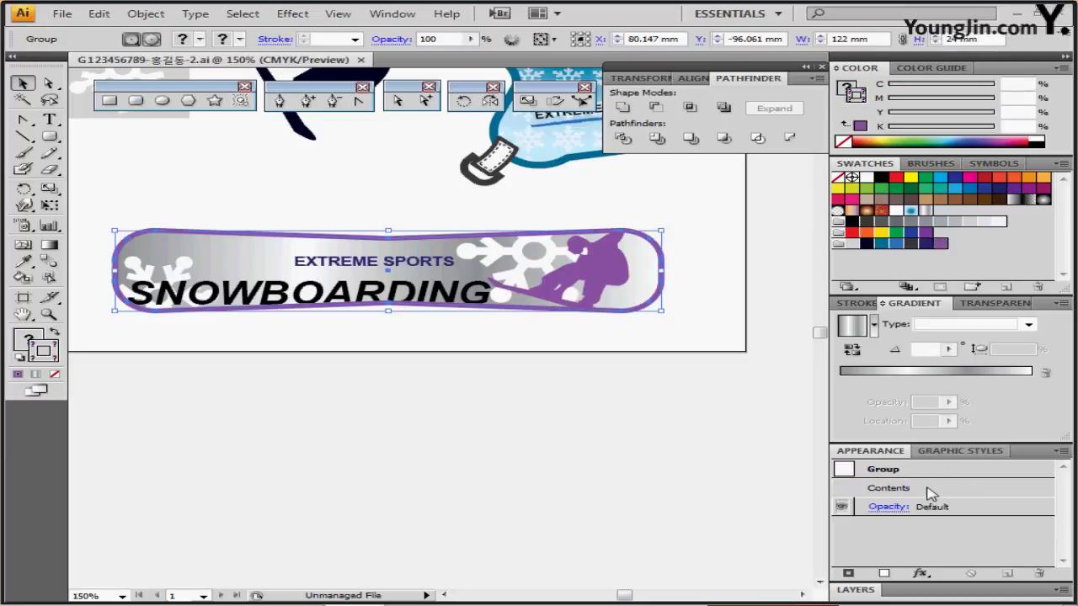
click(289, 13)
click(333, 42)
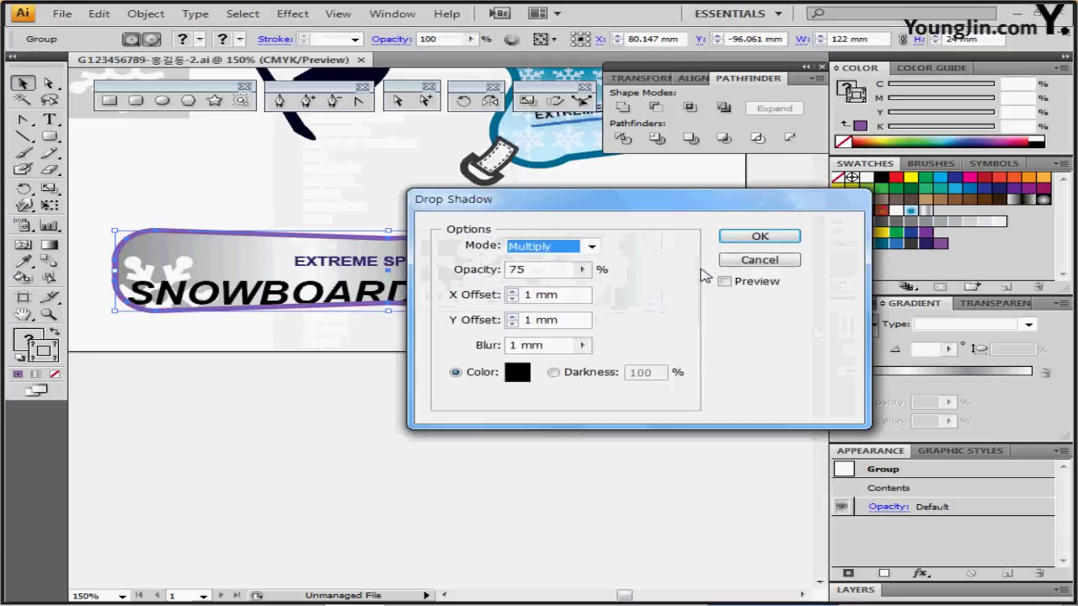
drag(714, 205, 833, 192)
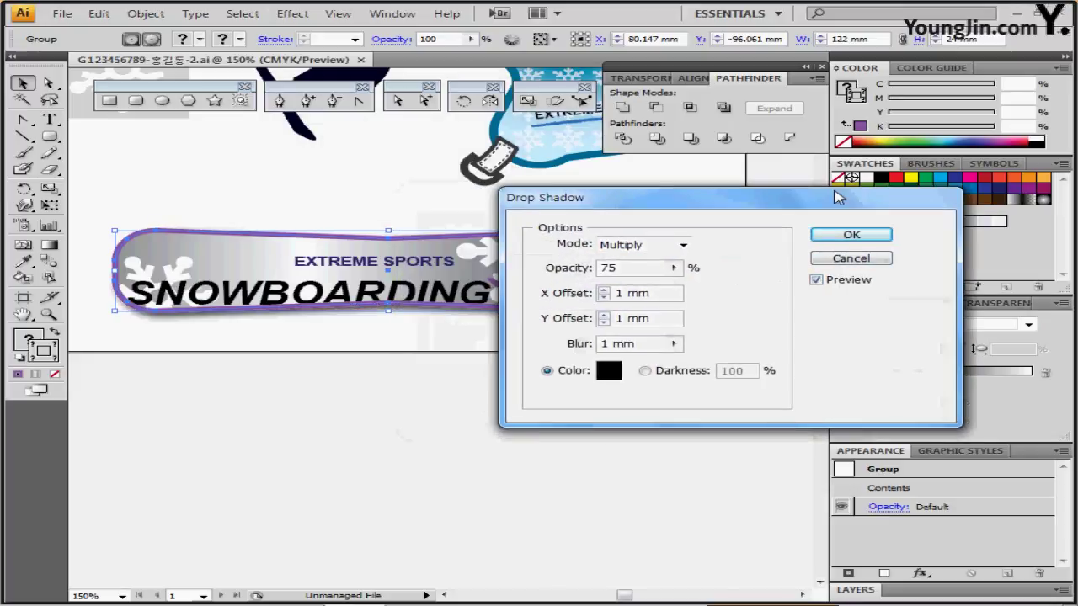
click(876, 226)
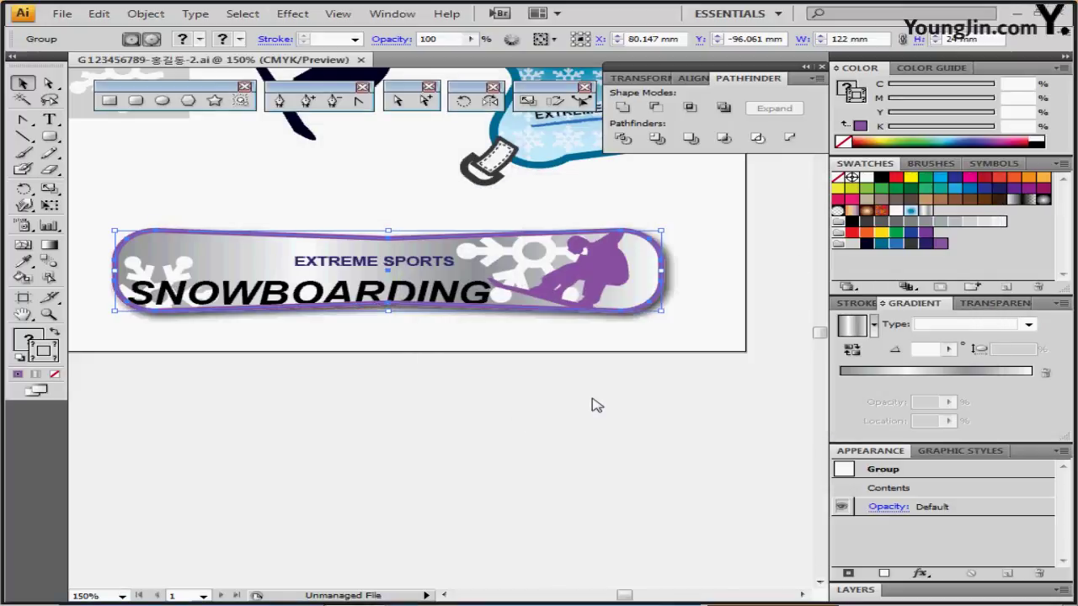
- Fit the whole artboard in view and deselect everything to review the finished artwork
double_click(23, 314)
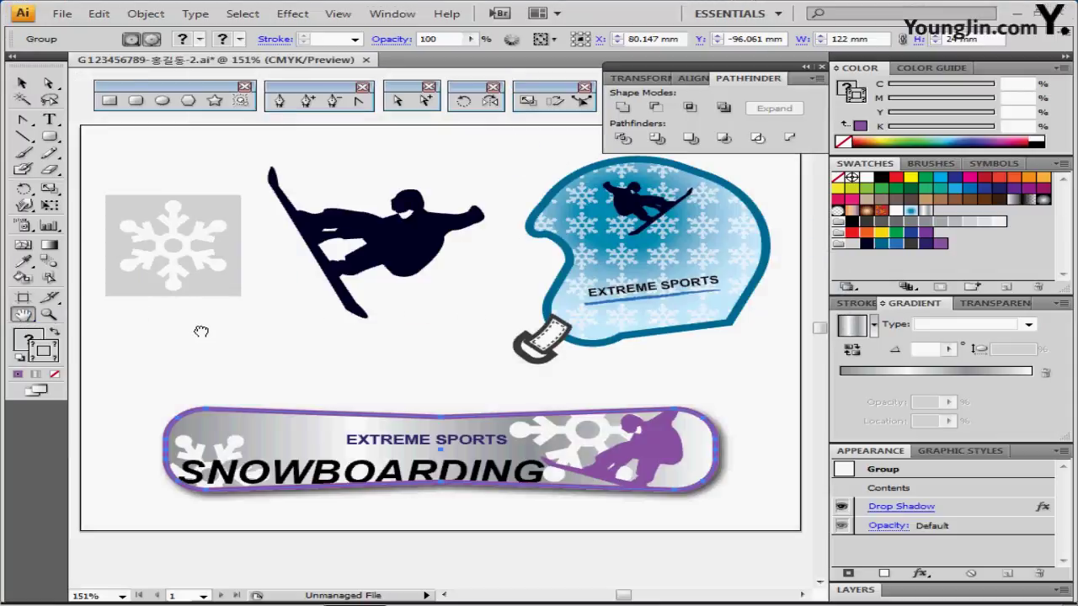
drag(201, 335, 201, 331)
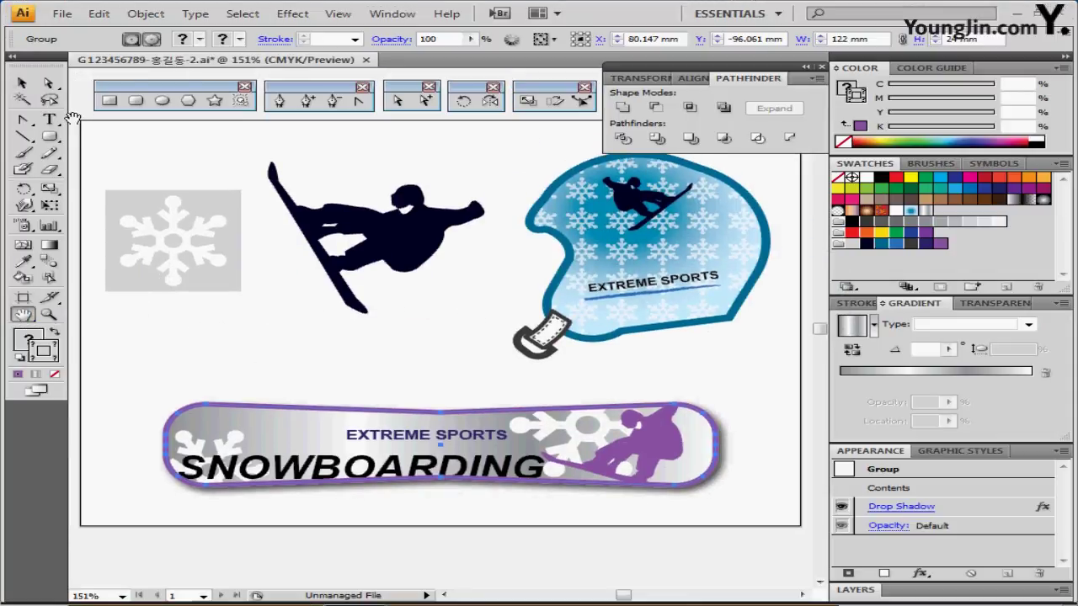
click(23, 82)
click(154, 138)
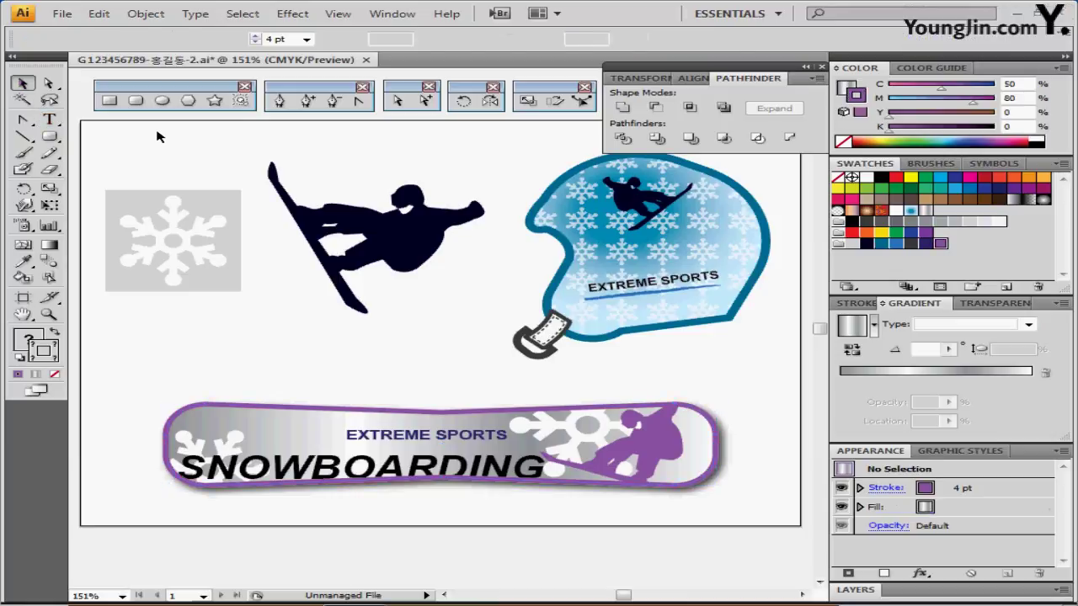